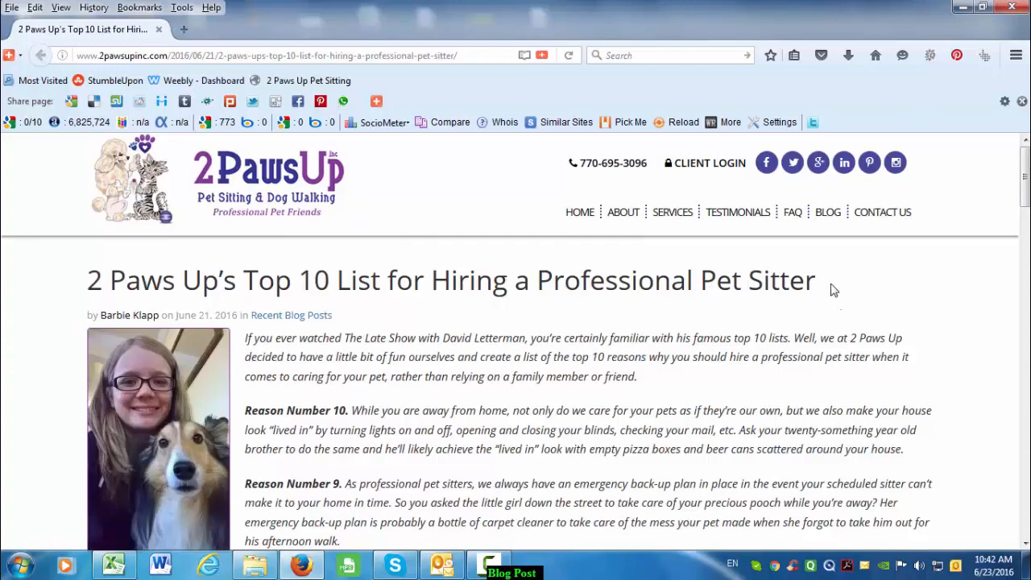
- Start Word and dismiss the Office activation notice
scroll(699, 312, down, 10)
scroll(703, 322, up, 10)
scroll(789, 323, down, 20)
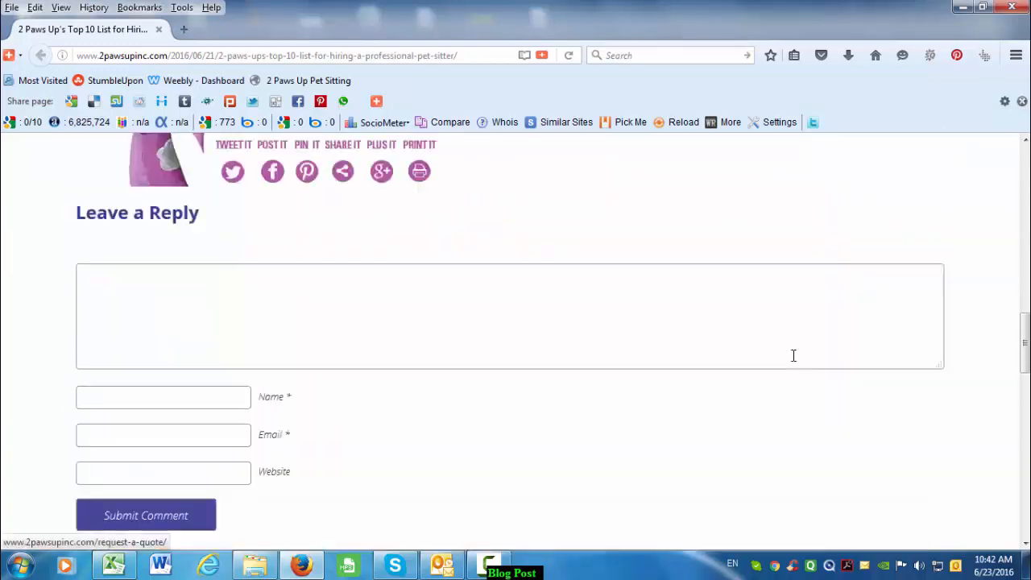
scroll(794, 361, down, 8)
scroll(789, 356, up, 12)
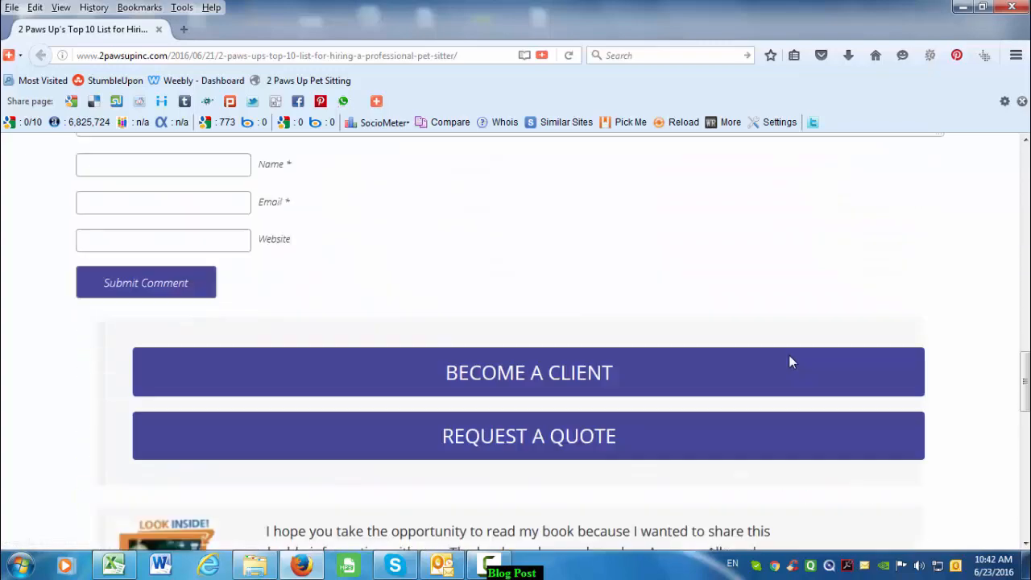
scroll(794, 361, up, 15)
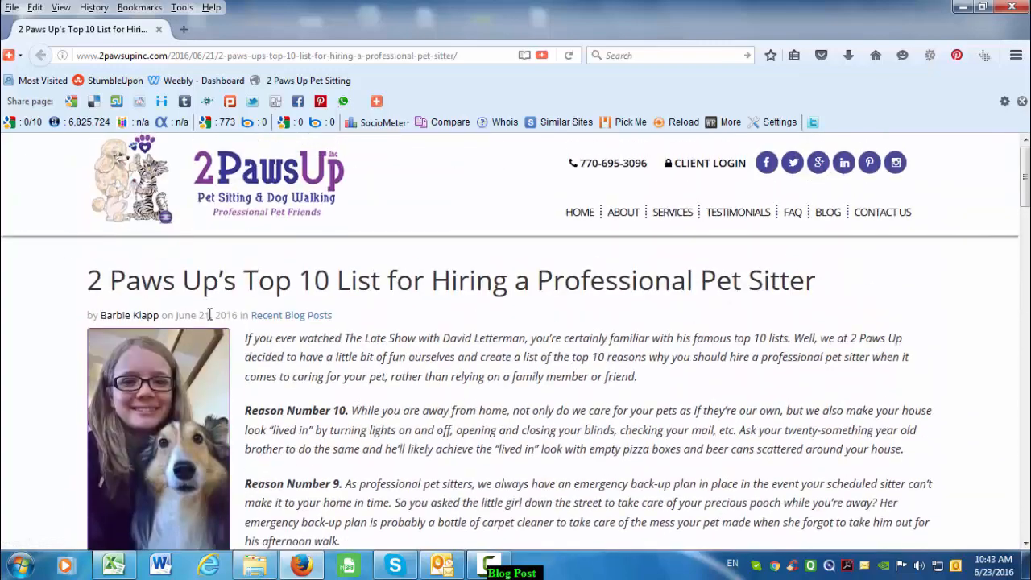
click(161, 566)
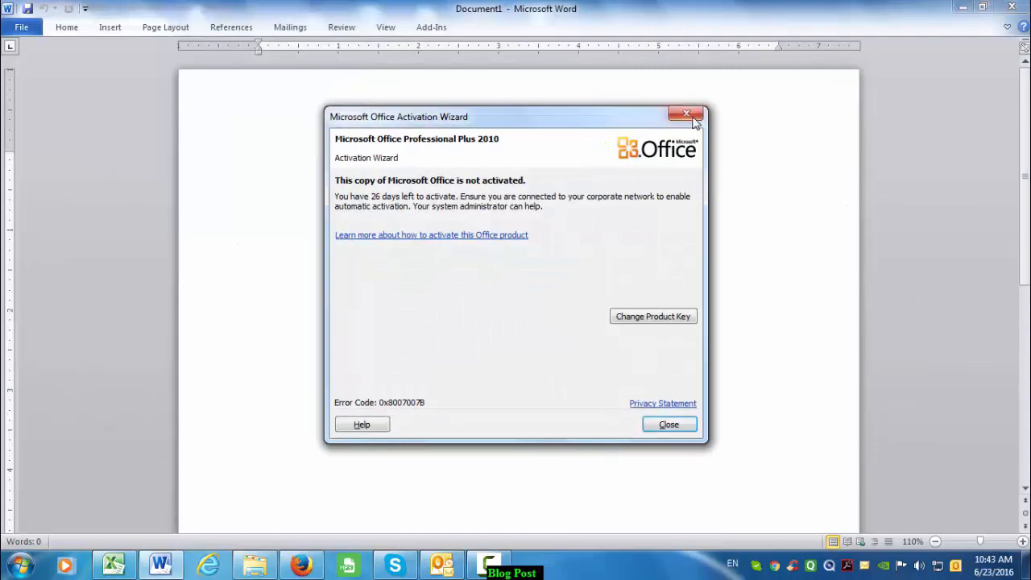
click(686, 114)
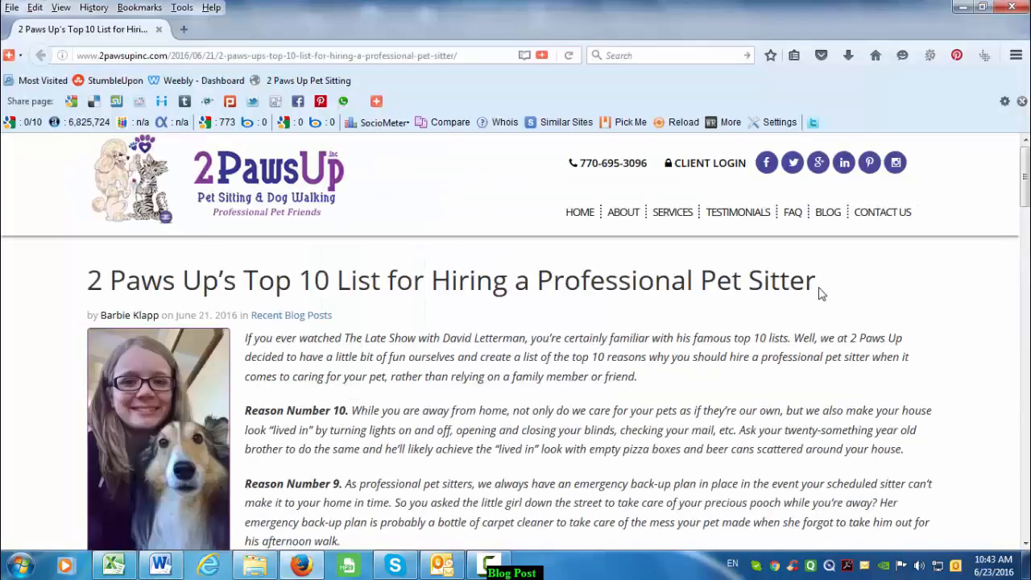
- Paste the article's heading from the blog page into Document1
drag(820, 294, 89, 259)
key(ctrl+c)
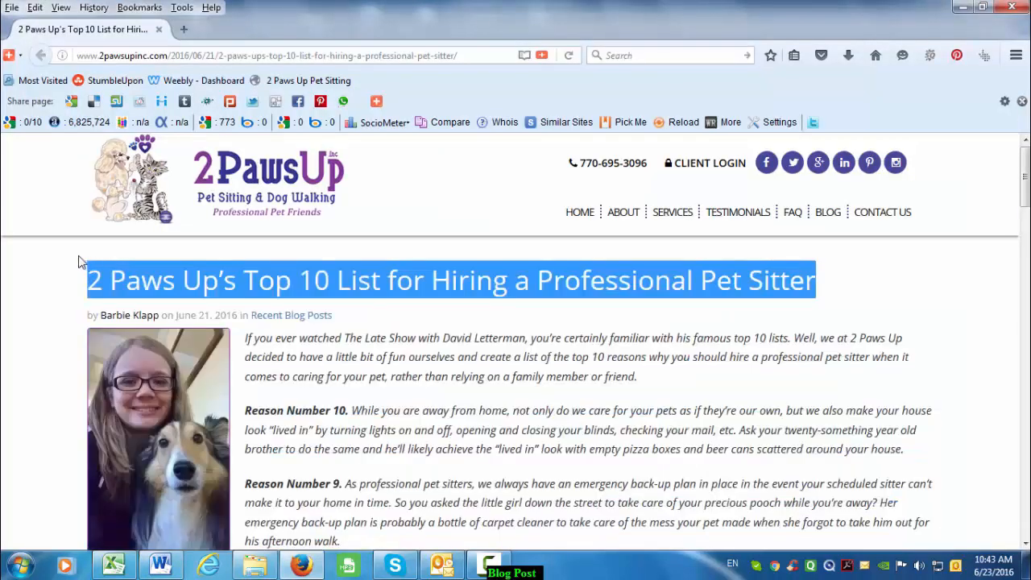
key(alt+Tab)
key(ctrl+v)
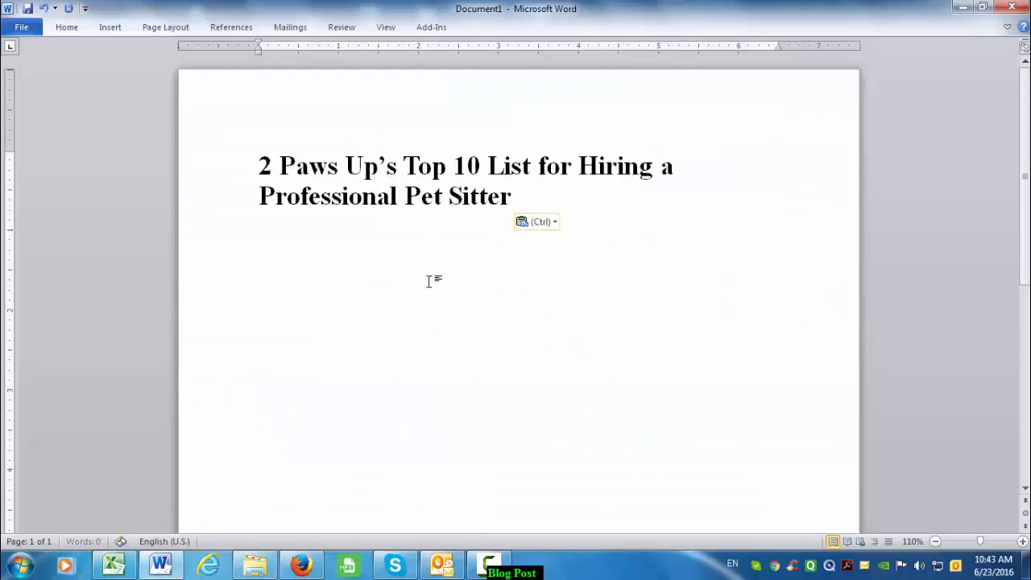
key(alt+Tab)
- Copy the article body through the final call to action and paste it into Word
click(392, 360)
scroll(262, 218, down, 3)
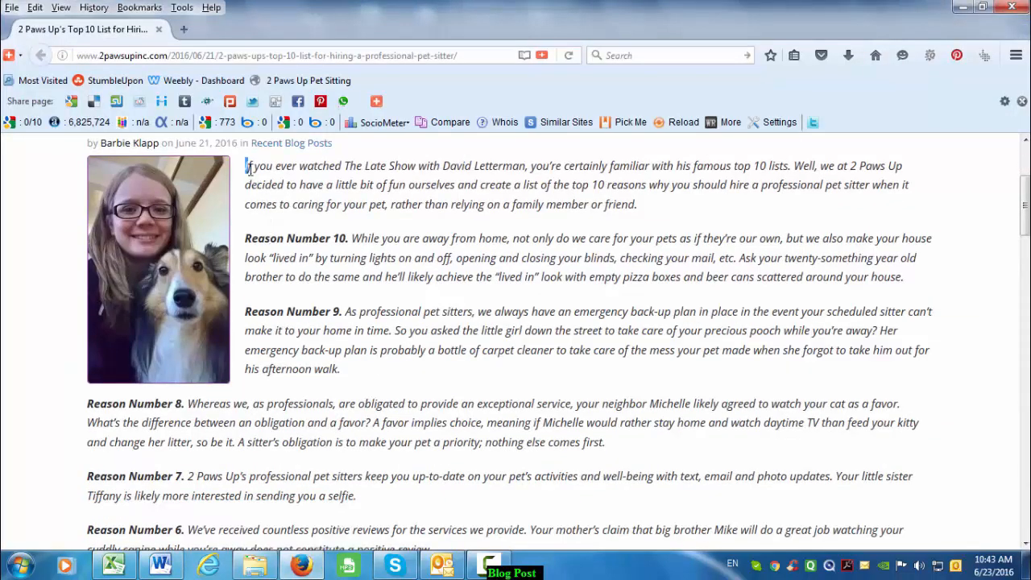
drag(248, 167, 271, 312)
drag(311, 441, 467, 226)
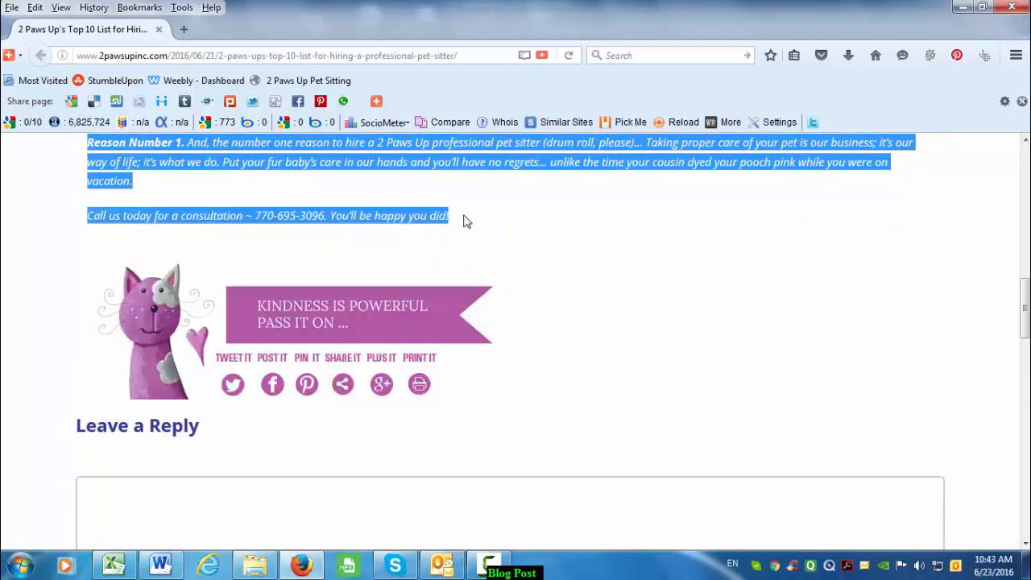
key(alt+Tab)
key(ctrl+v)
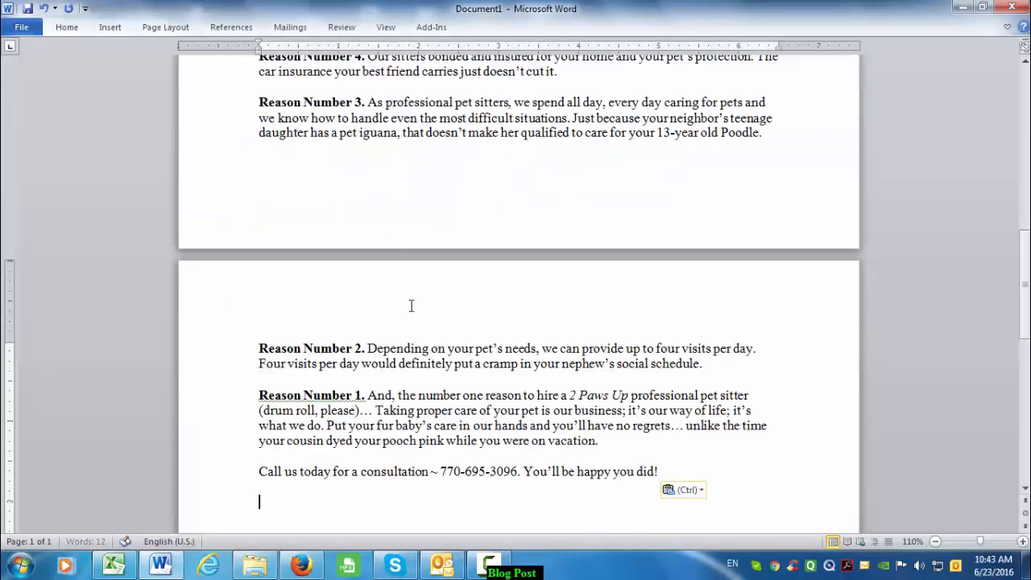
scroll(415, 310, up, 18)
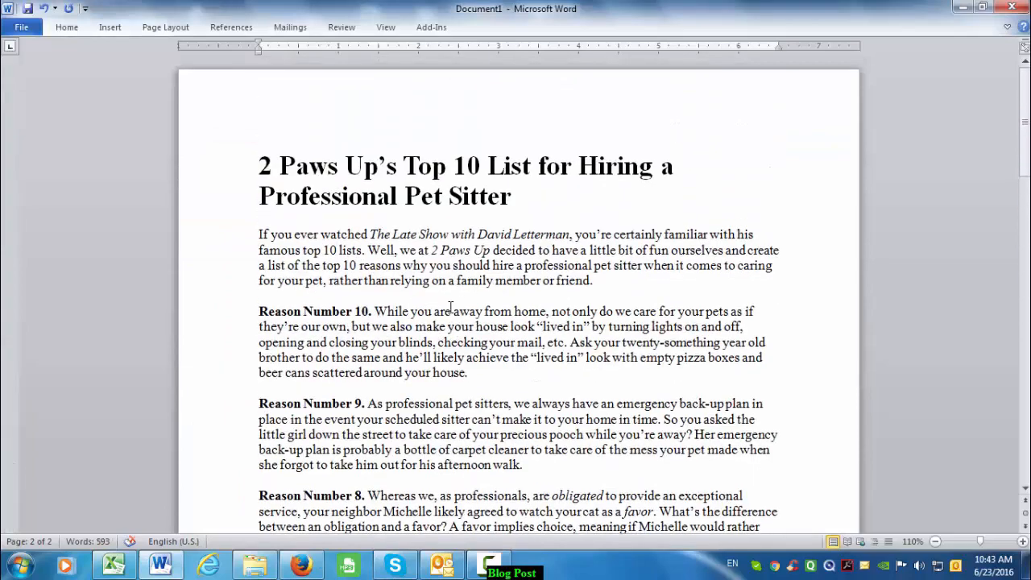
- Change the whole document from Times New Roman to Calibri and add a blank line after the intro
key(ctrl+a)
scroll(242, 161, down, 3)
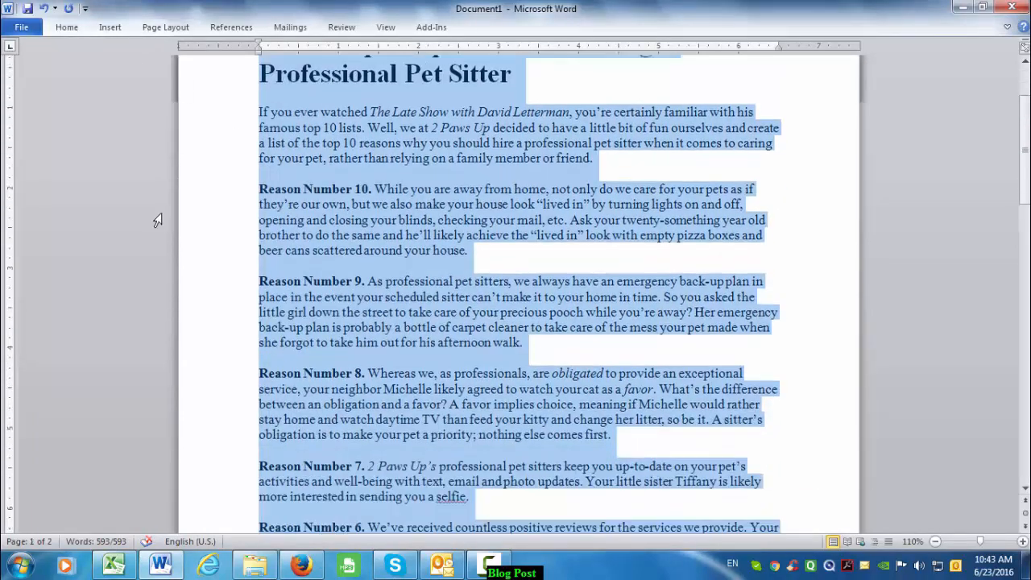
scroll(326, 233, up, 3)
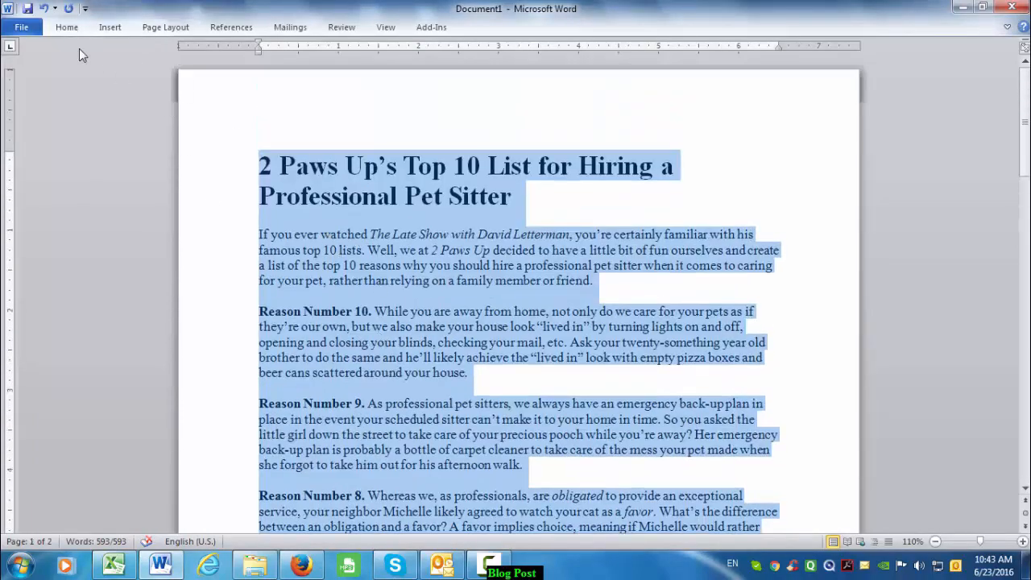
click(66, 26)
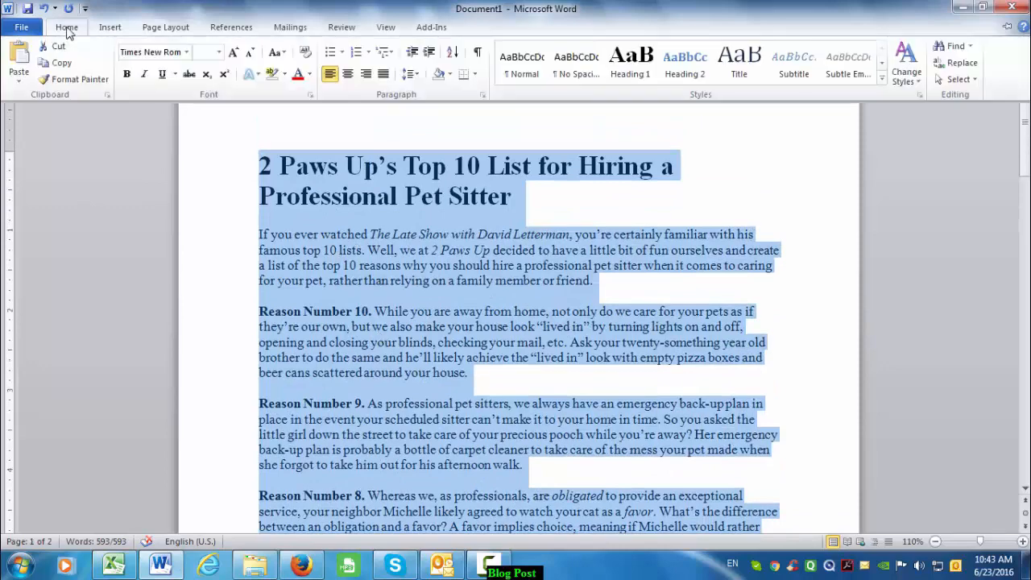
click(187, 53)
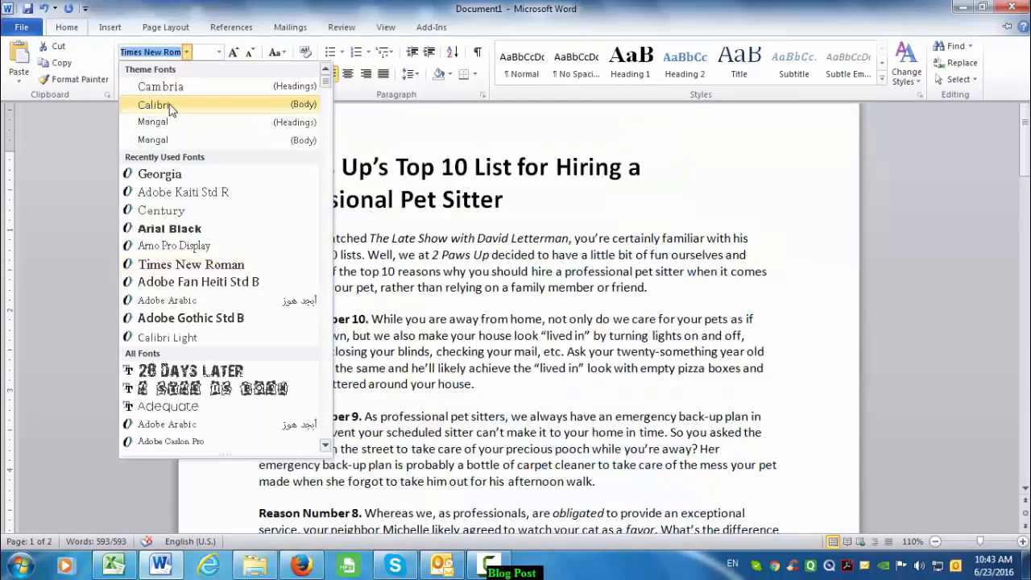
click(169, 104)
click(348, 176)
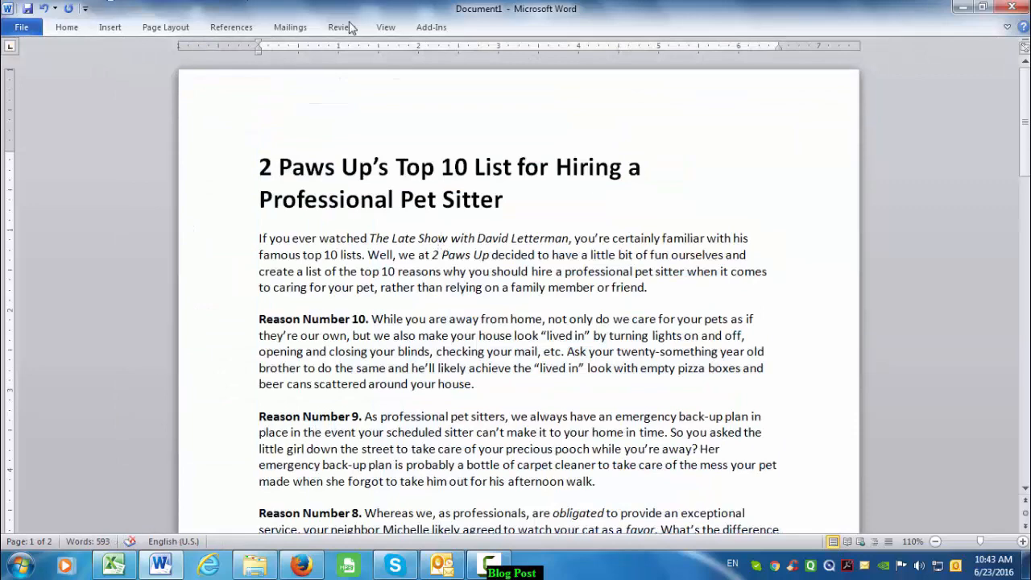
key(Return)
scroll(679, 334, down, 1)
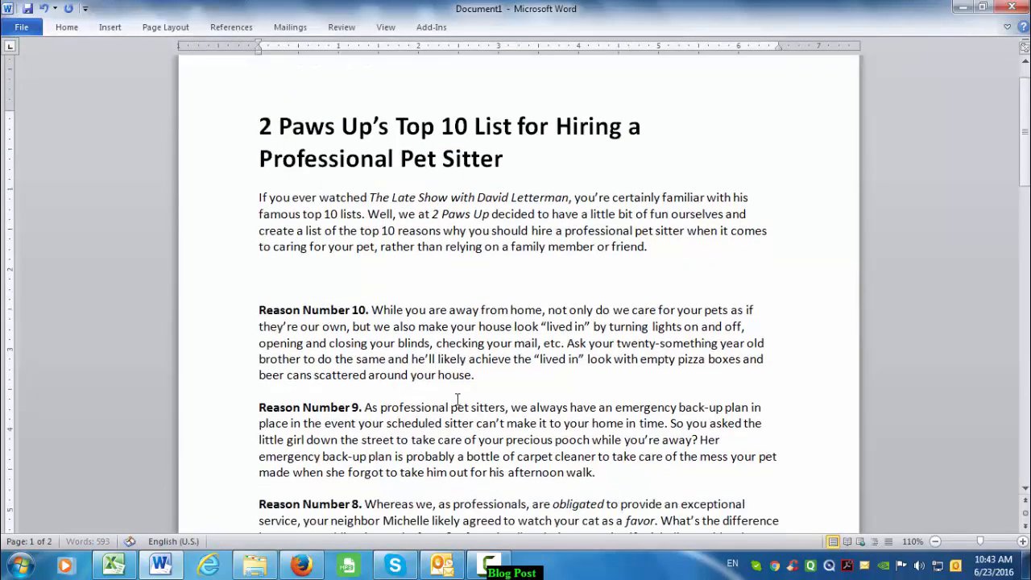
- Add blank space after Reason Numbers 10, 9, 8 and 7
click(521, 376)
key(Return)
scroll(644, 434, down, 2)
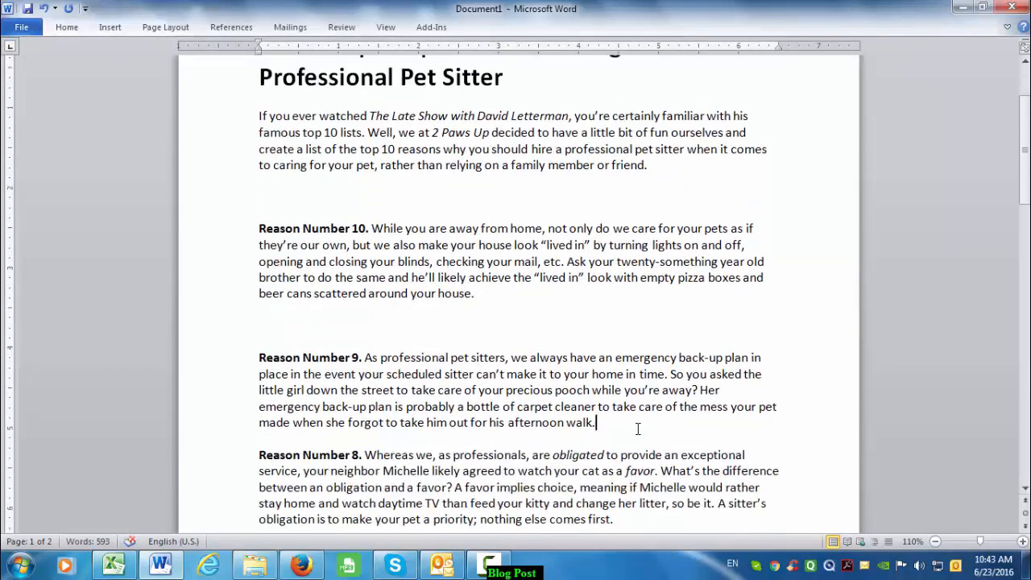
key(Return)
scroll(640, 413, down, 4)
key(Return)
scroll(644, 395, down, 2)
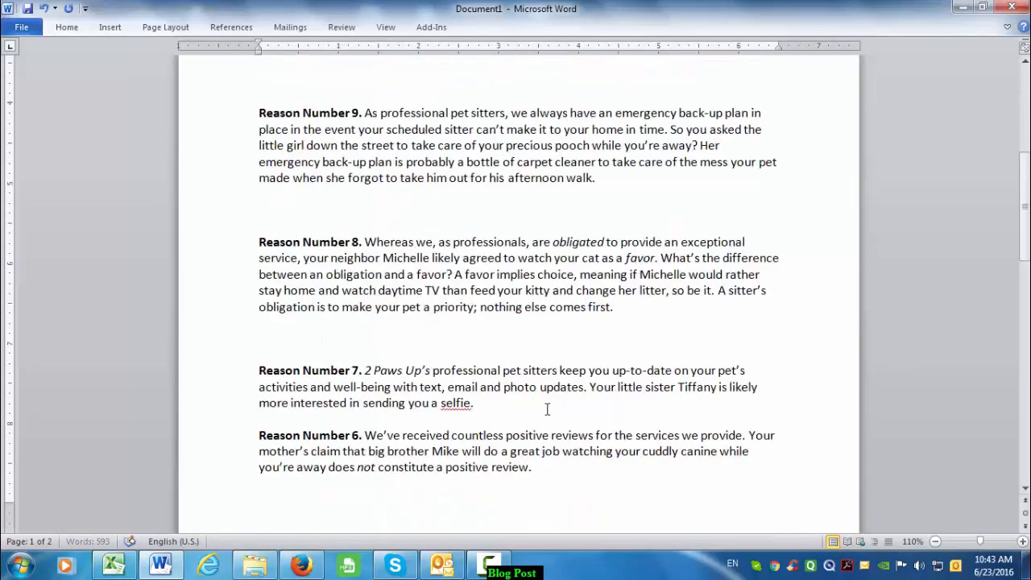
key(ctrl+Return)
scroll(531, 403, down, 11)
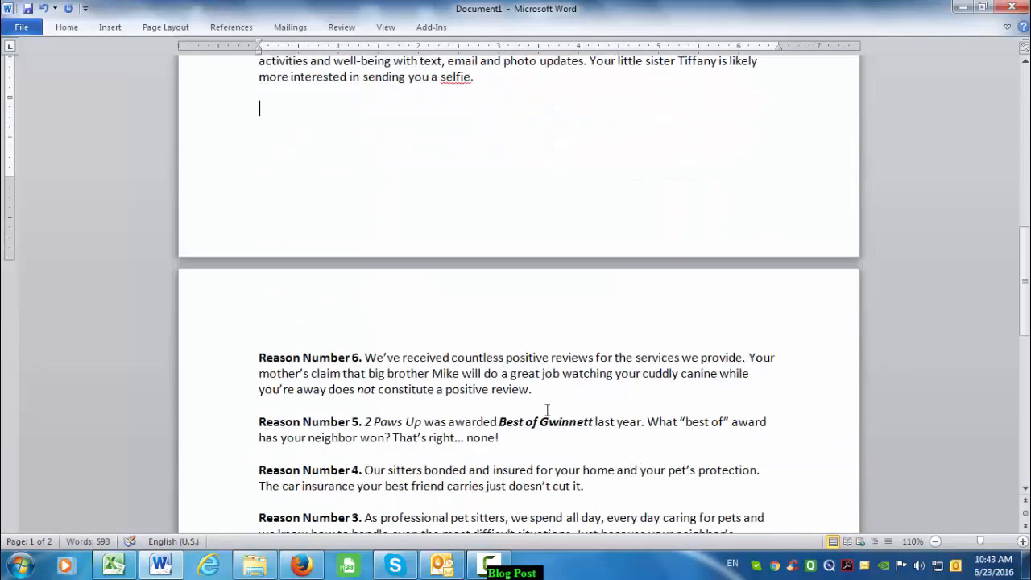
- Add blank lines after Reason Numbers 6, 5, 3, 2 and 1
click(558, 269)
key(Return)
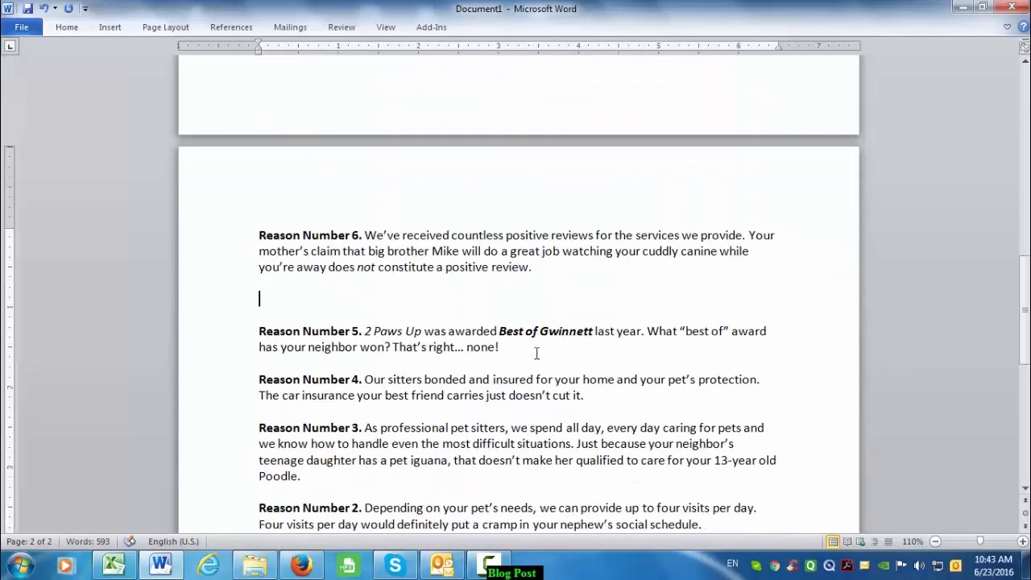
click(540, 353)
key(Return)
scroll(591, 368, down, 3)
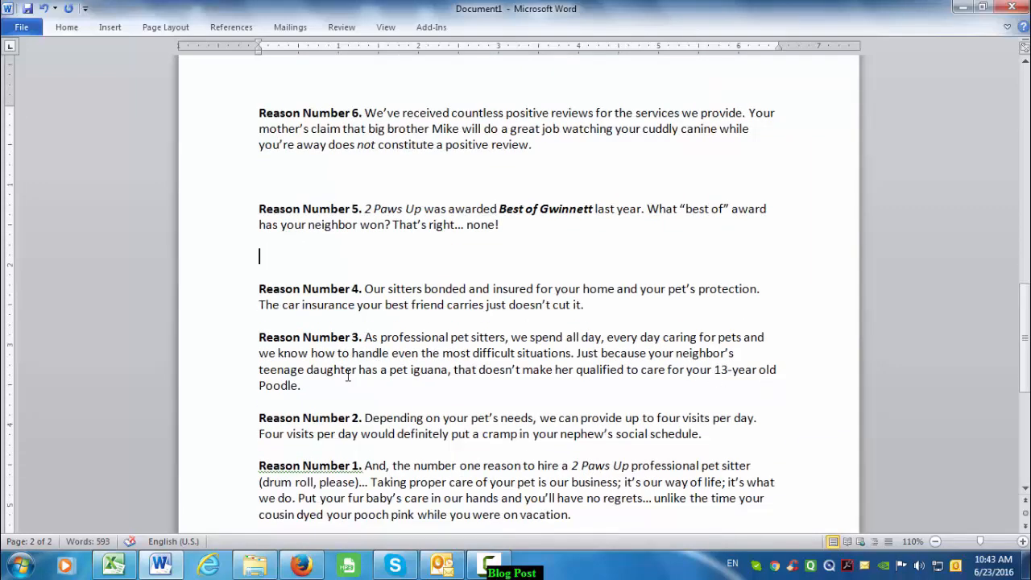
key(Return)
scroll(702, 488, down, 4)
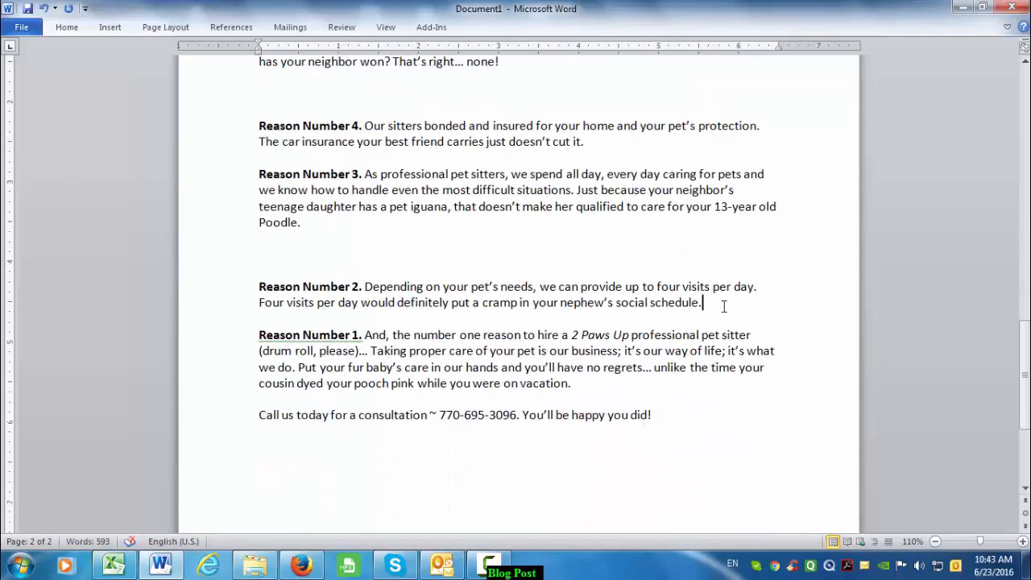
key(Return)
scroll(517, 411, down, 2)
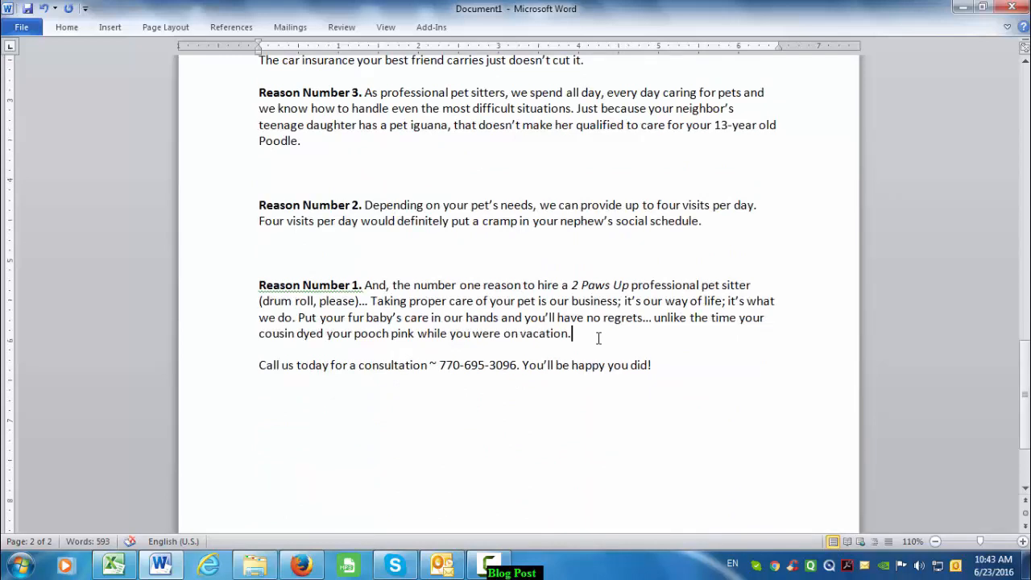
key(Return)
- Start a closing 'See more at-' line below the call to action
click(675, 396)
key(Return)
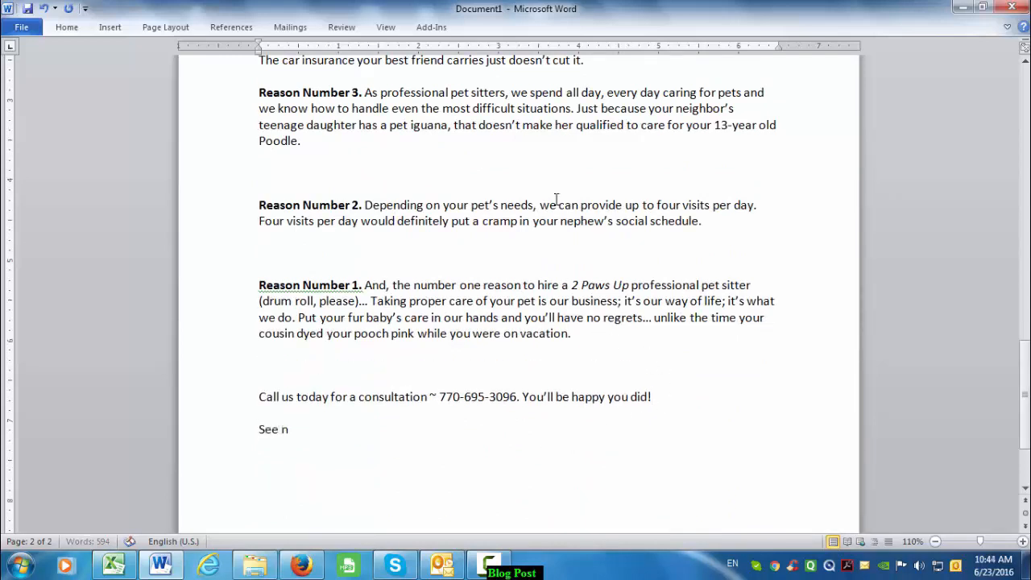
text(See more at-)
click(301, 565)
drag(167, 56, 5, 4)
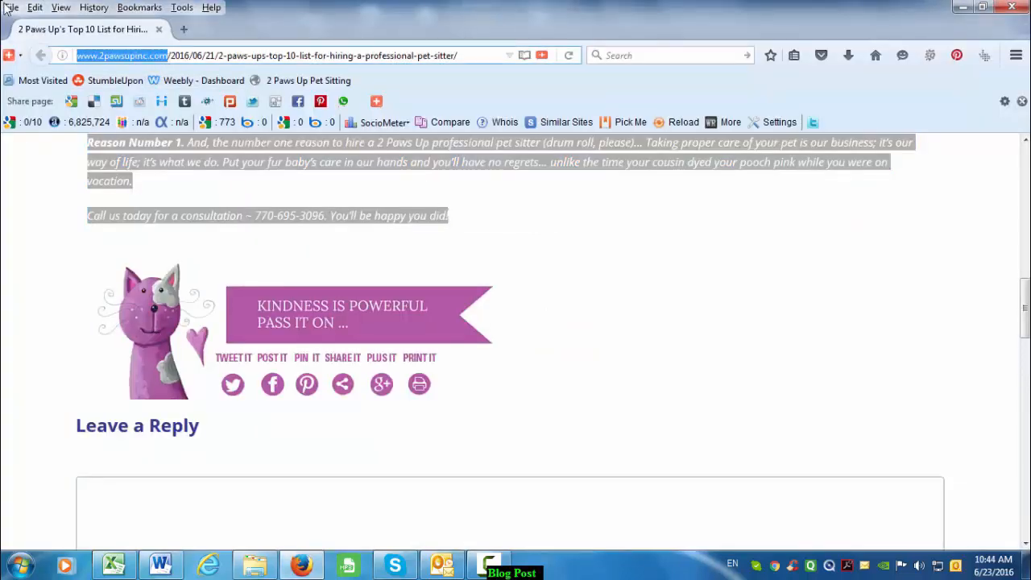
key(ctrl+c)
key(alt+Tab)
key(ctrl+v)
key(space)
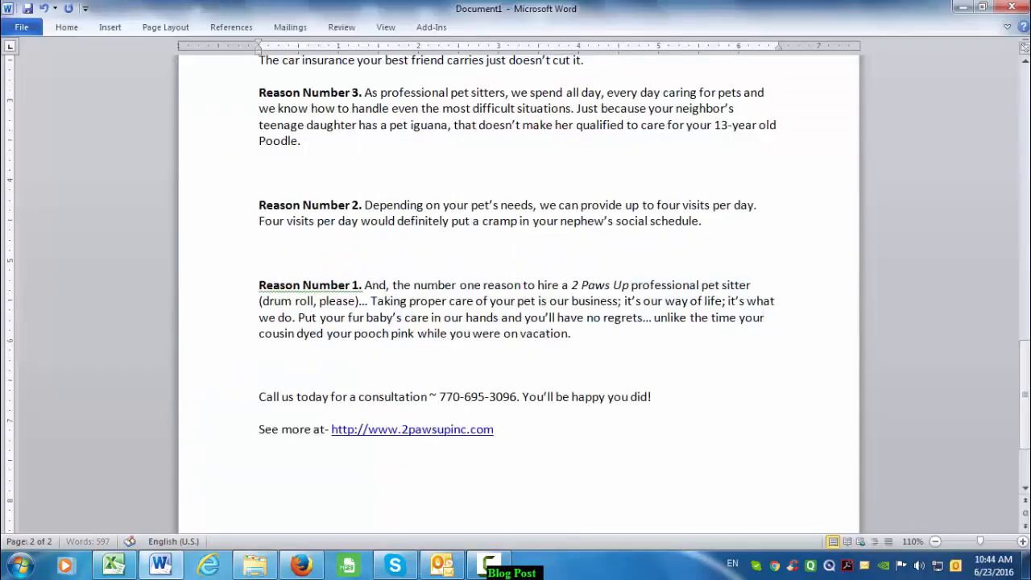
scroll(484, 460, up, 20)
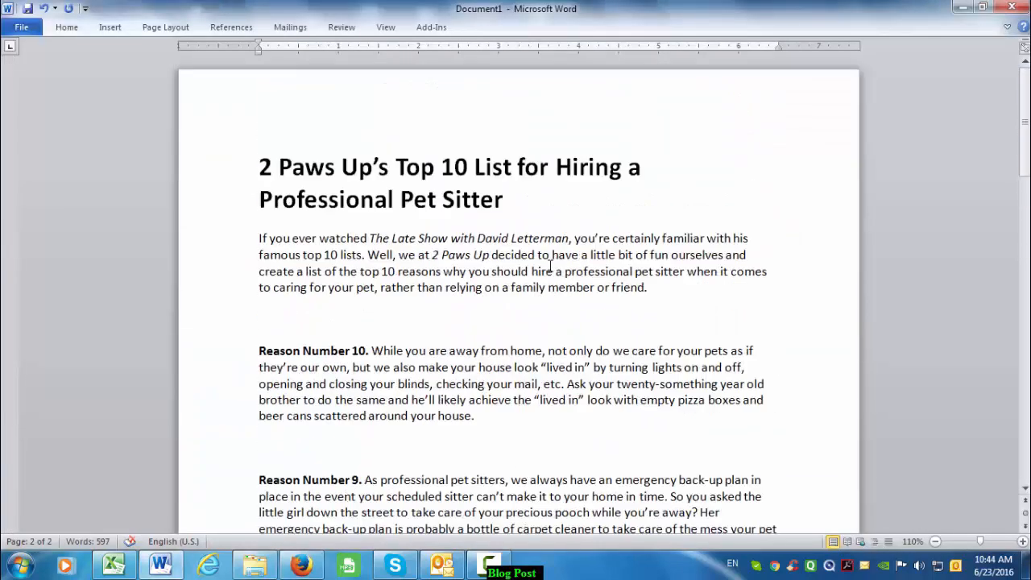
- Open a new blank Firefox tab, then bring up the Excel workbook
key(alt+Tab)
double_click(191, 36)
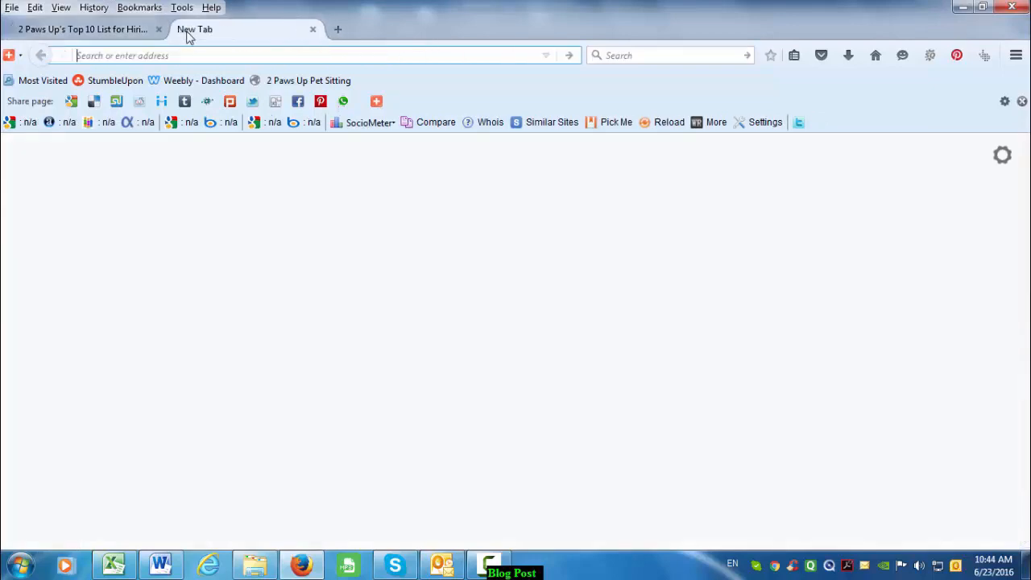
key(alt+Tab)
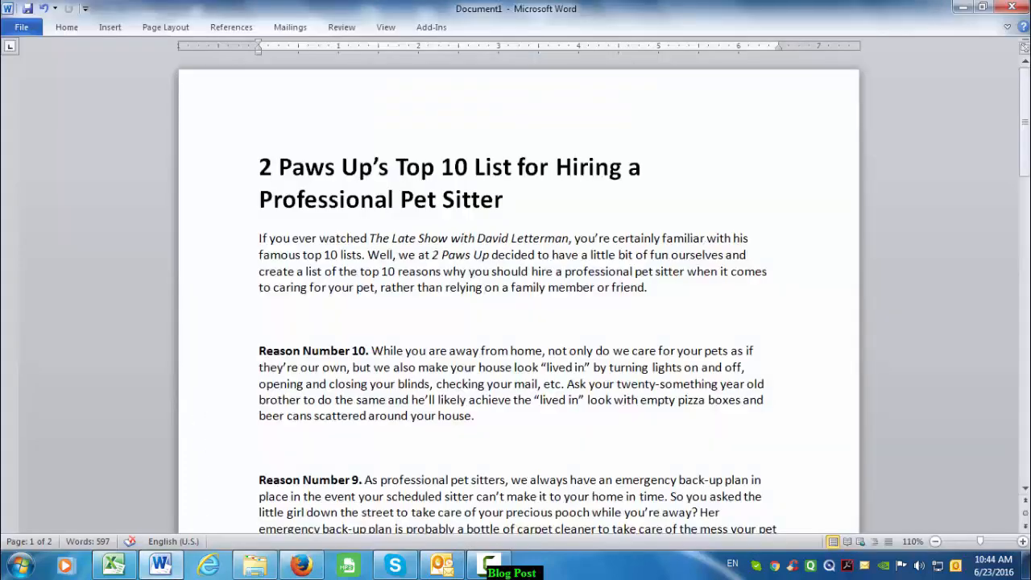
click(113, 565)
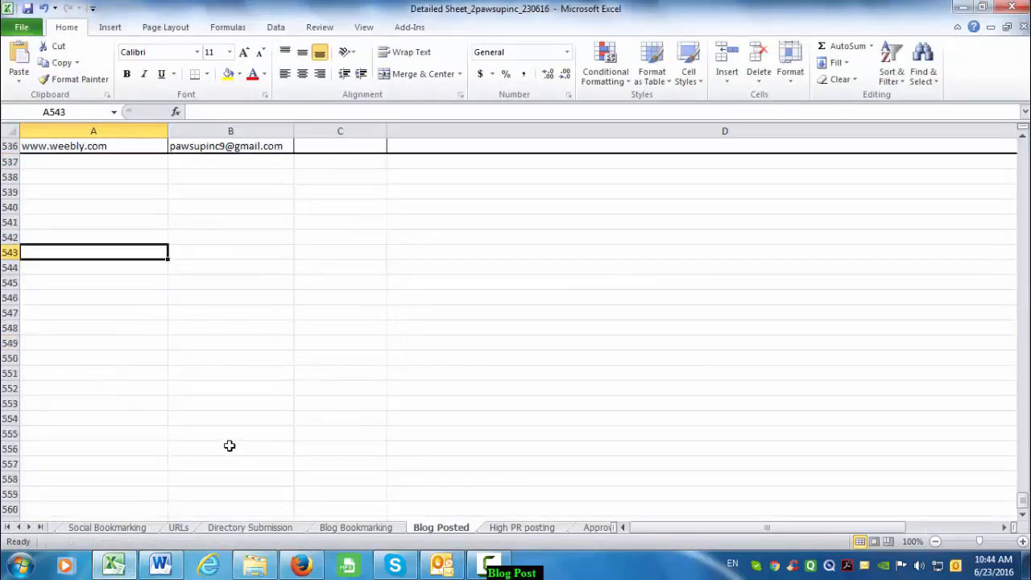
- Check the Blogger, LiveJournal, Tumblr, WordPress and Weebly URL entries on the Blog Posted sheet
scroll(229, 445, up, 1)
scroll(230, 445, up, 1)
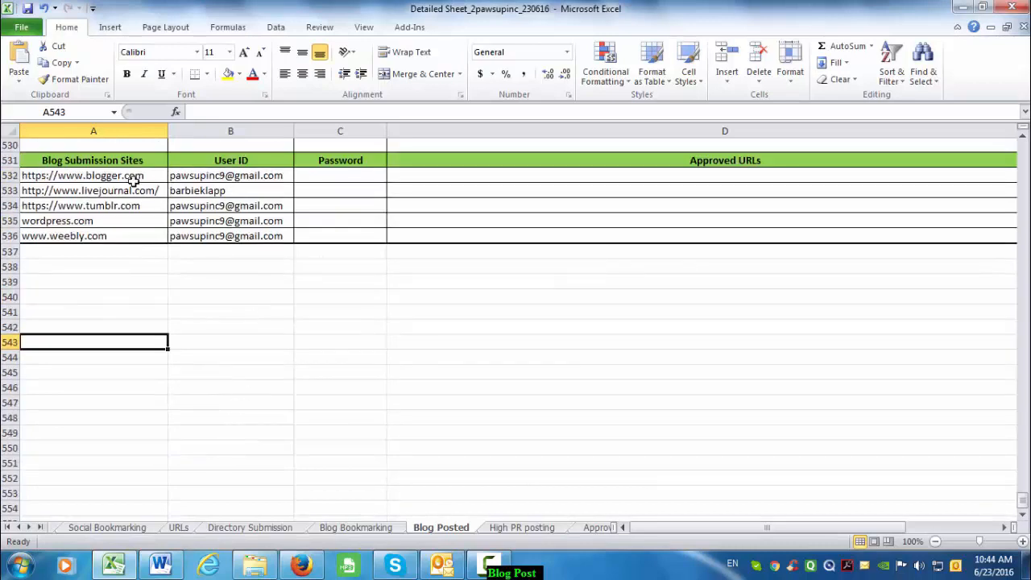
drag(133, 182, 126, 232)
click(138, 283)
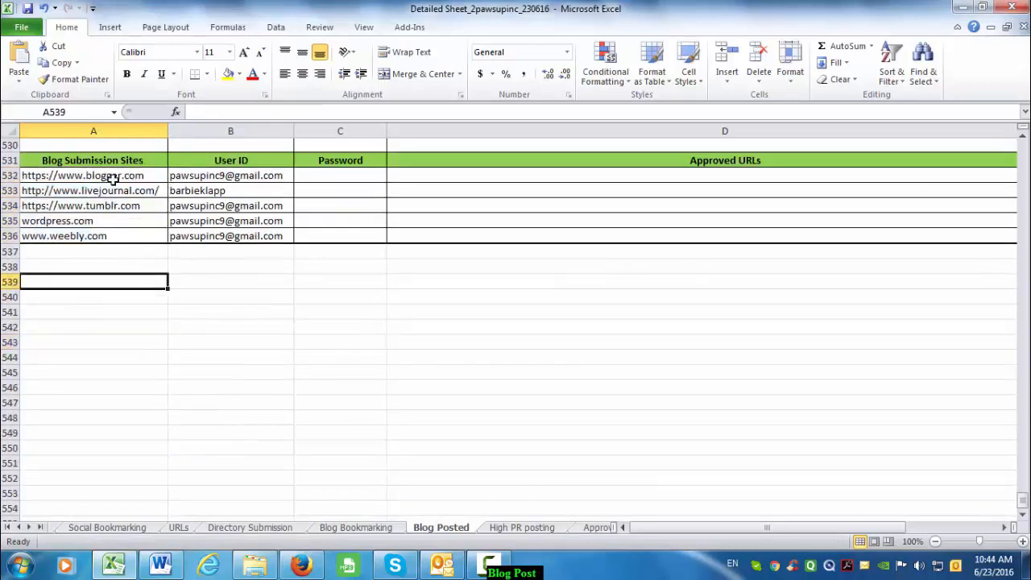
click(113, 179)
click(116, 193)
click(119, 207)
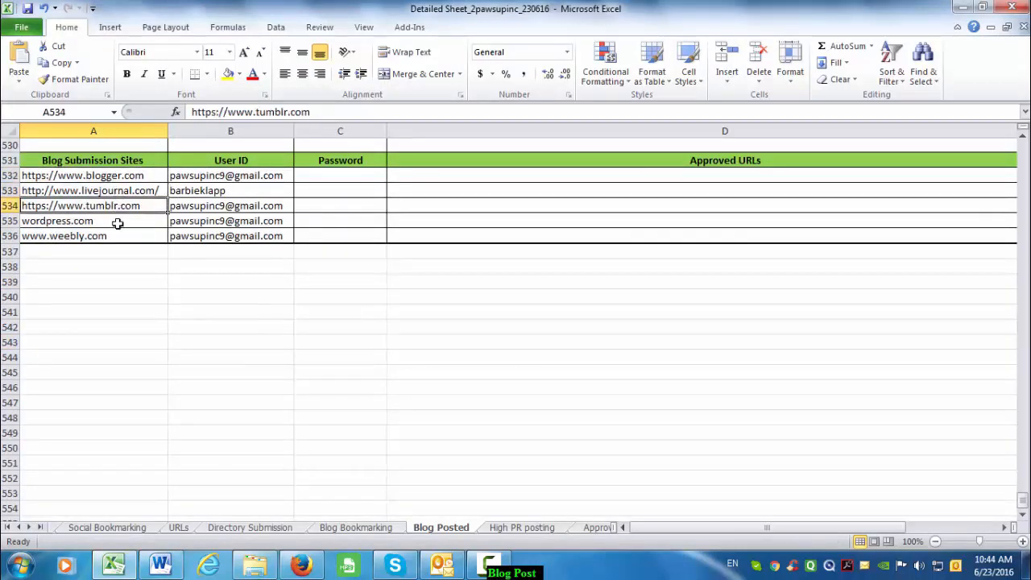
click(118, 223)
click(117, 234)
- Copy the five blog site URLs in A532:A536
click(167, 264)
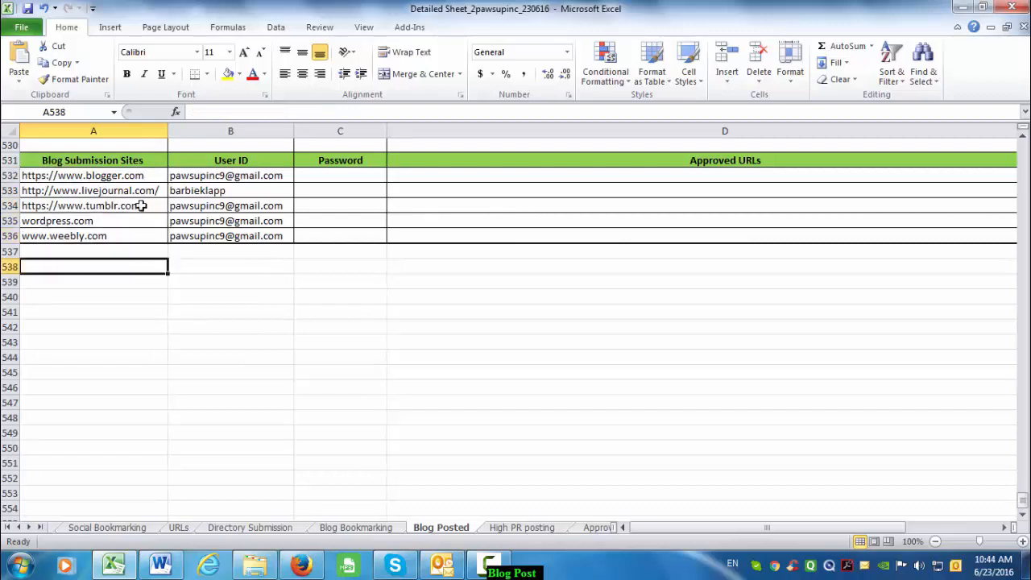
drag(143, 177, 142, 238)
key(ctrl+c)
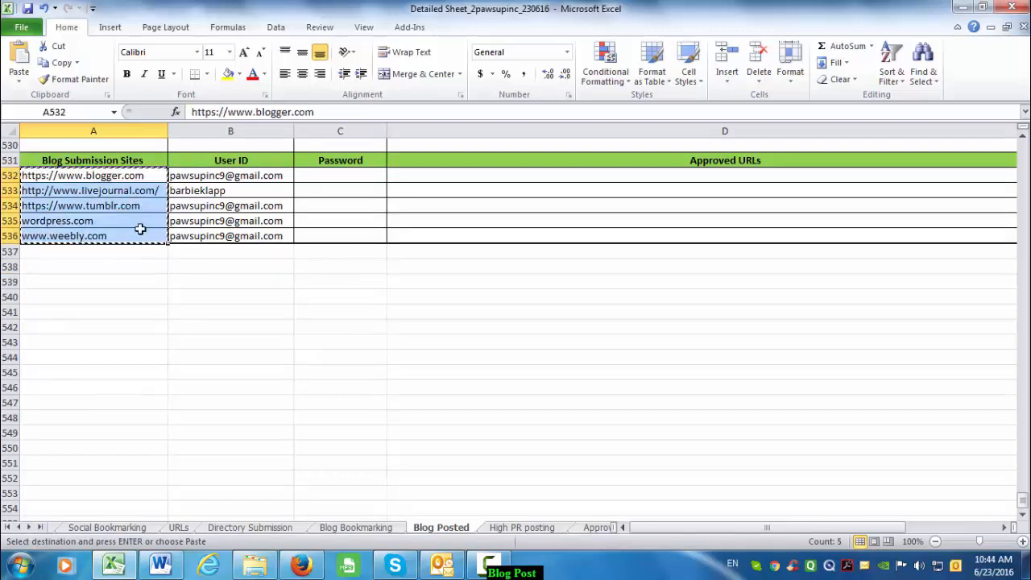
key(alt+Tab)
key(alt+Tab)
key(alt+Tab)
key(alt+Tab)
key(alt+Tab)
key(alt+Tab)
key(alt+Tab)
key(alt+Tab)
key(alt+Tab)
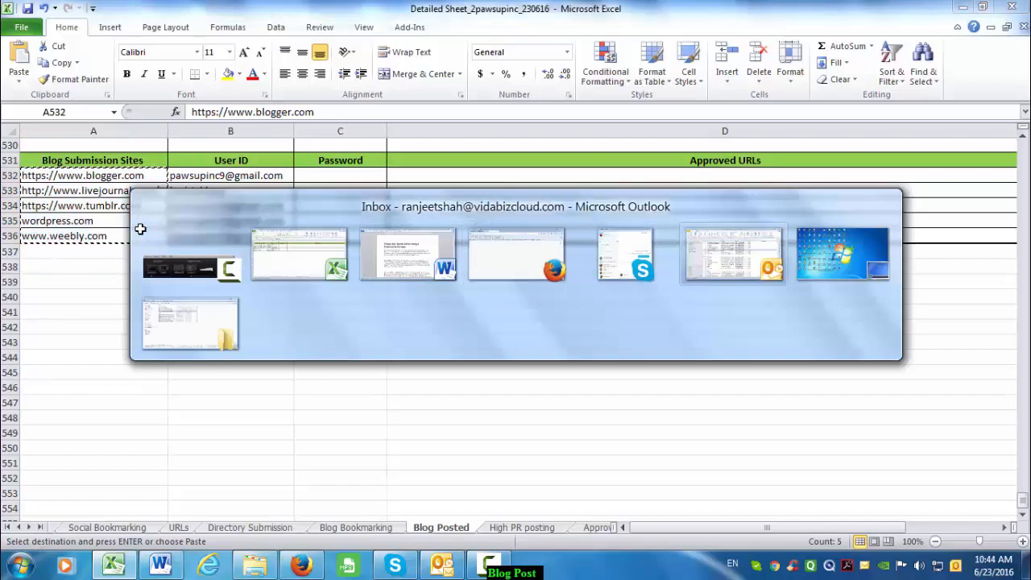
key(alt+Tab)
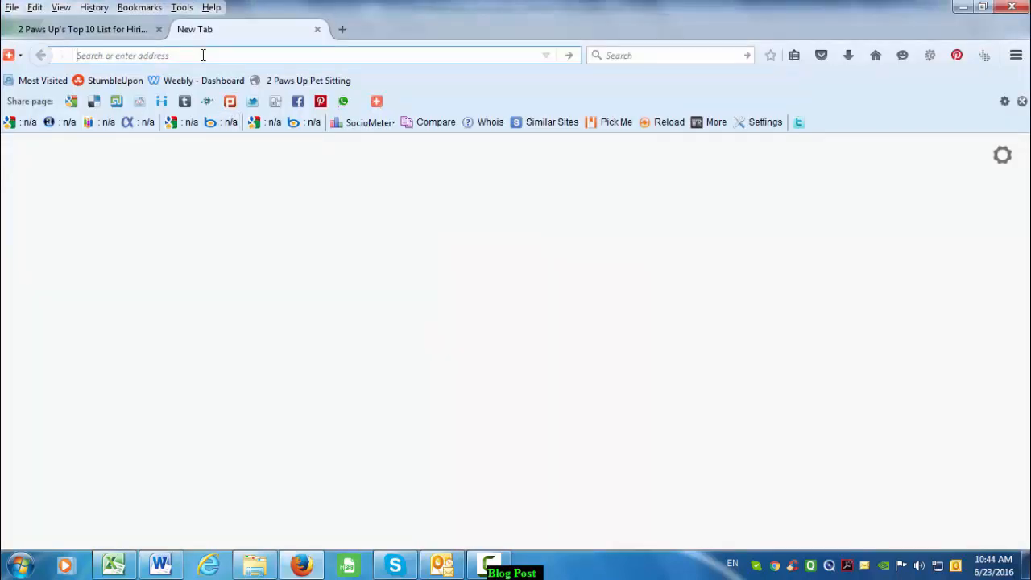
- Go to urlopener.com and paste the five copied blog URLs into its box
text(up)
key(BackSpace)
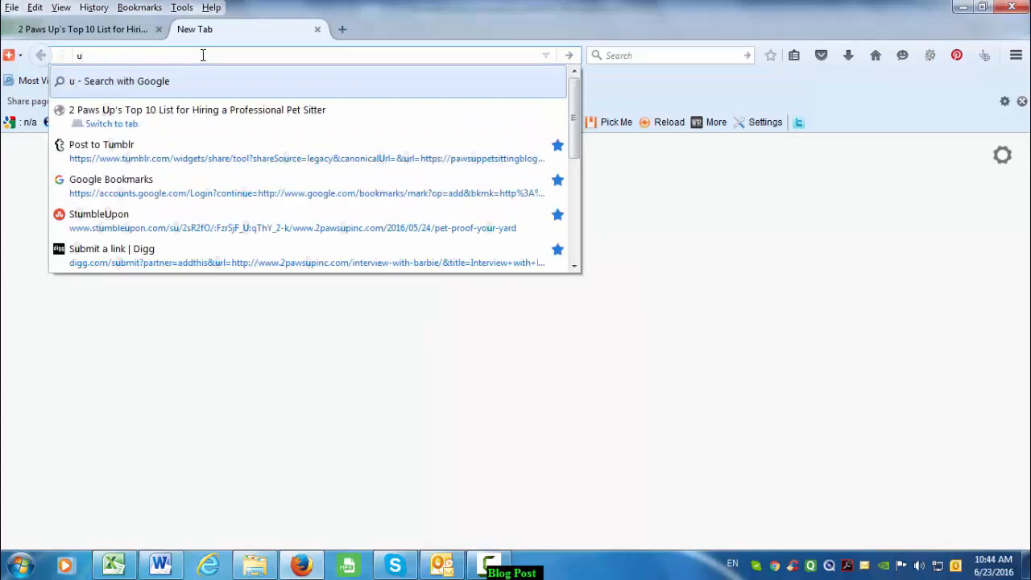
text(l)
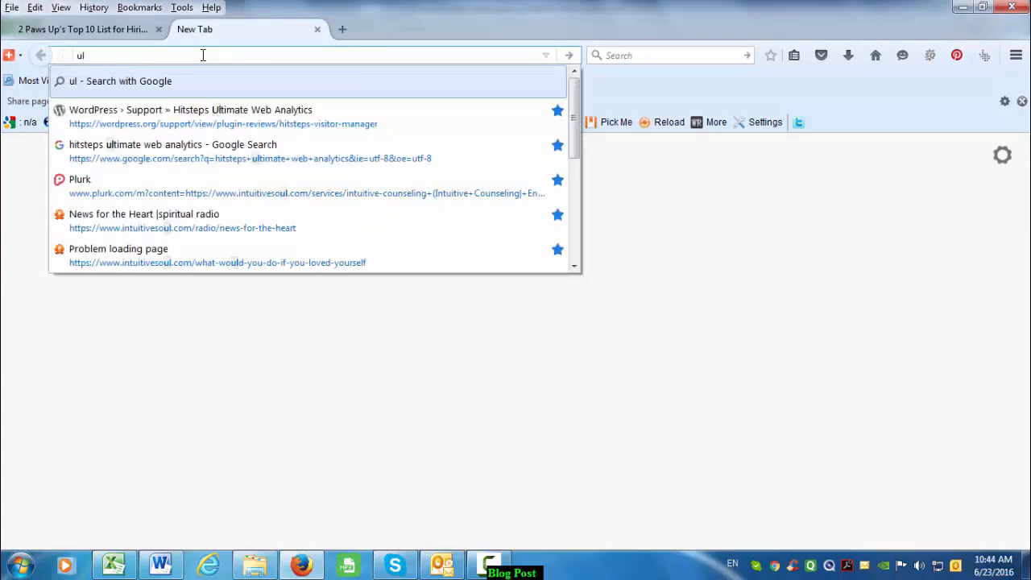
key(BackSpace)
text(rlopener)
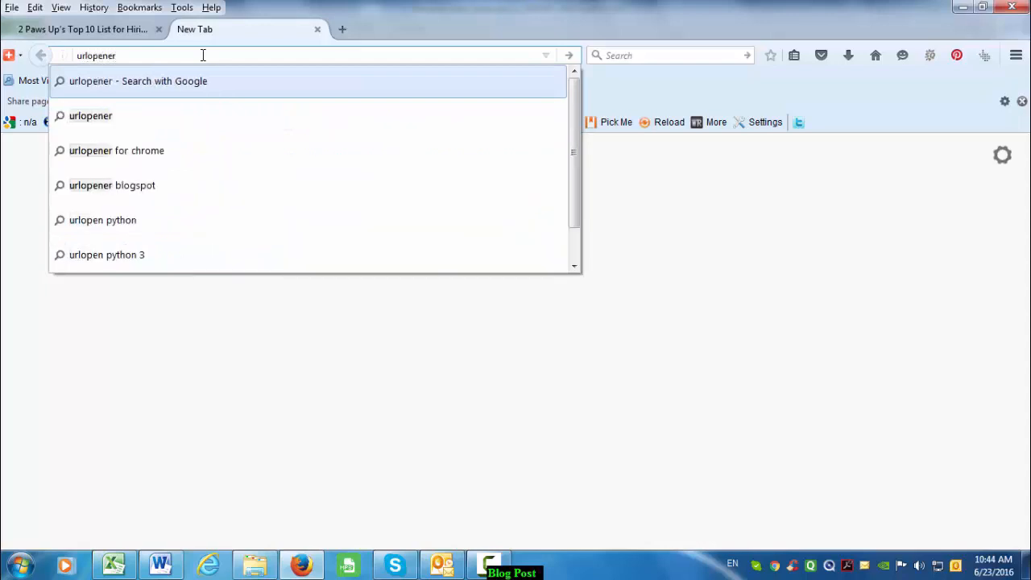
key(ctrl+Return)
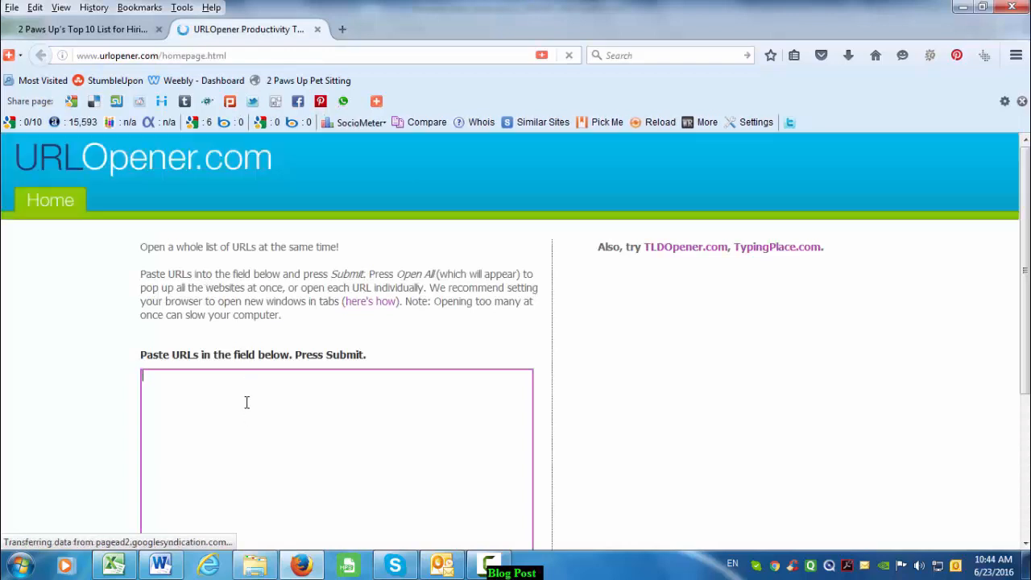
click(246, 403)
key(ctrl+v)
scroll(195, 433, down, 3)
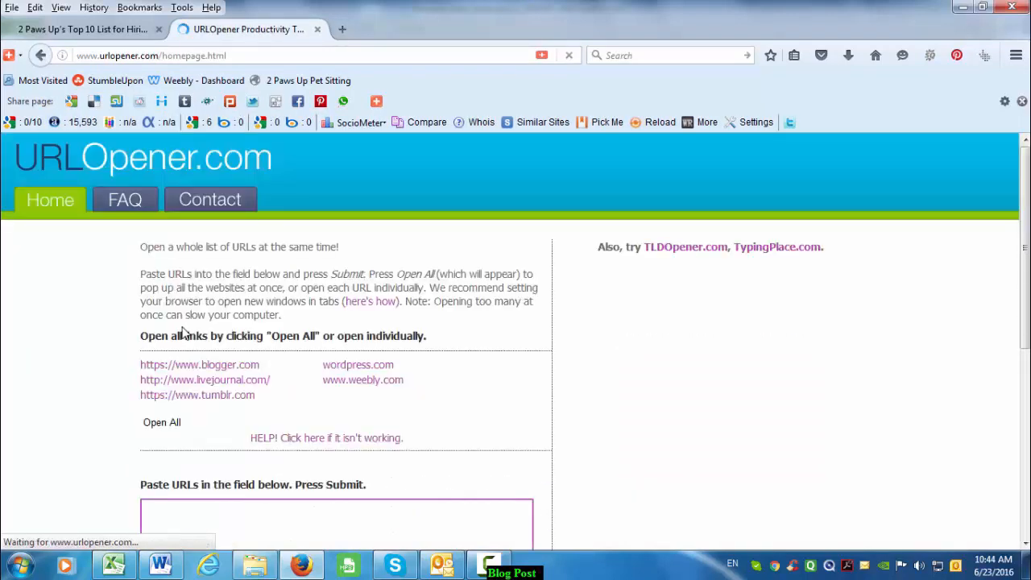
- Open all five blog sites in separate tabs and go to the Blogger tab
click(202, 426)
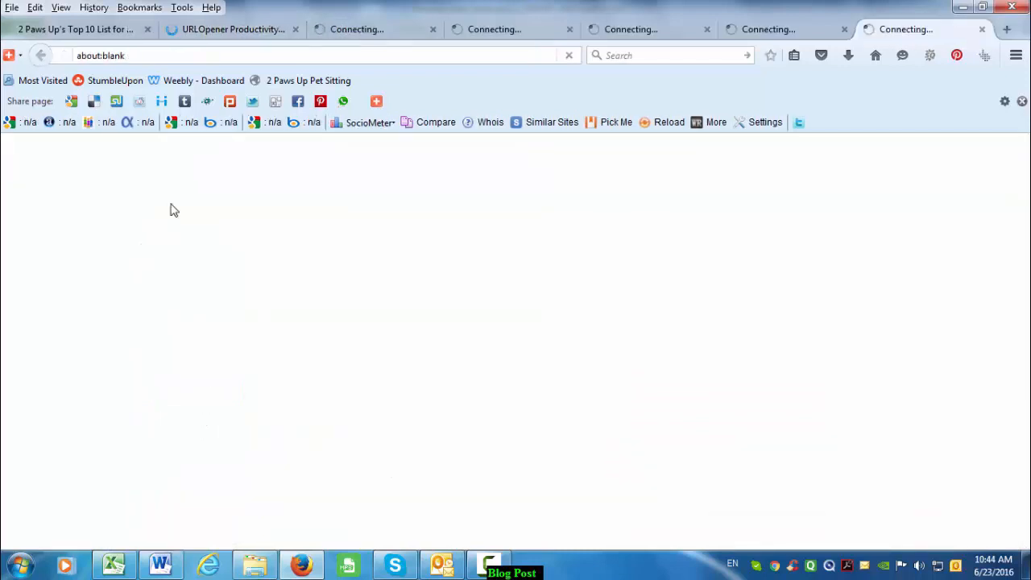
click(131, 30)
click(190, 30)
click(309, 30)
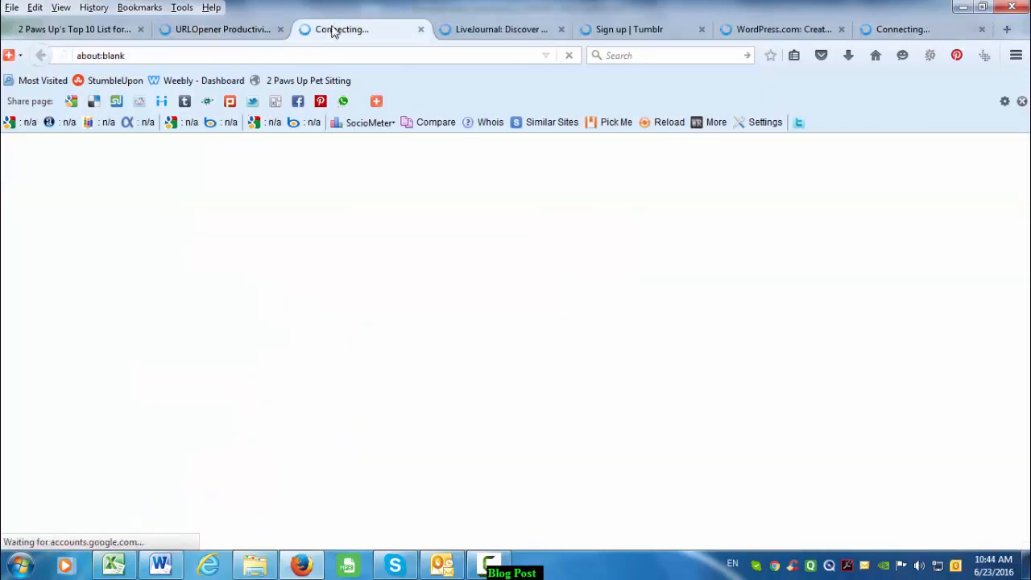
- Copy the Blogger user ID from the spreadsheet
key(alt+Tab)
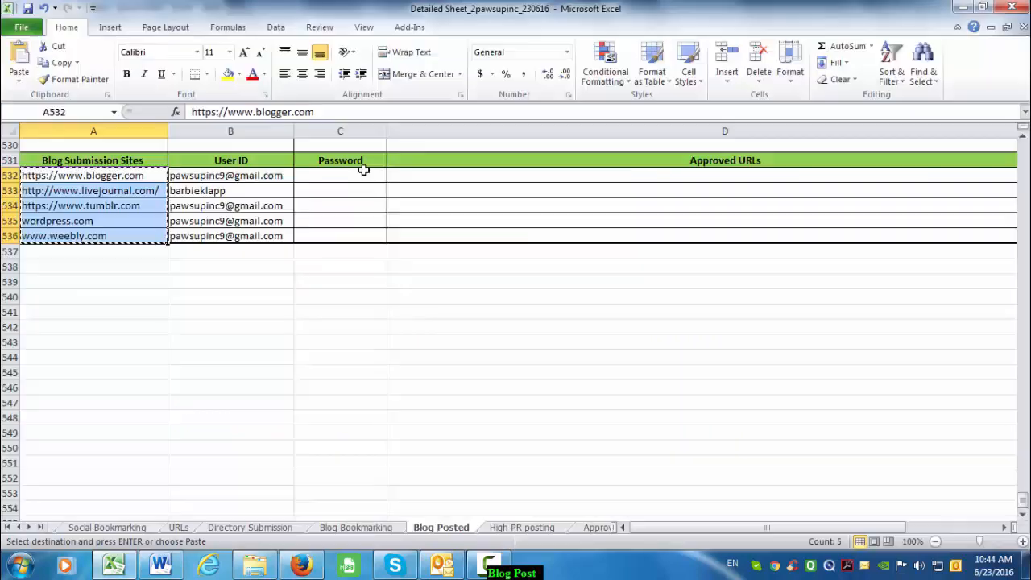
key(Escape)
click(265, 193)
click(272, 176)
key(ctrl+c)
- Sign in to Blogger with the pasted account e-mail and saved password
key(alt+Tab)
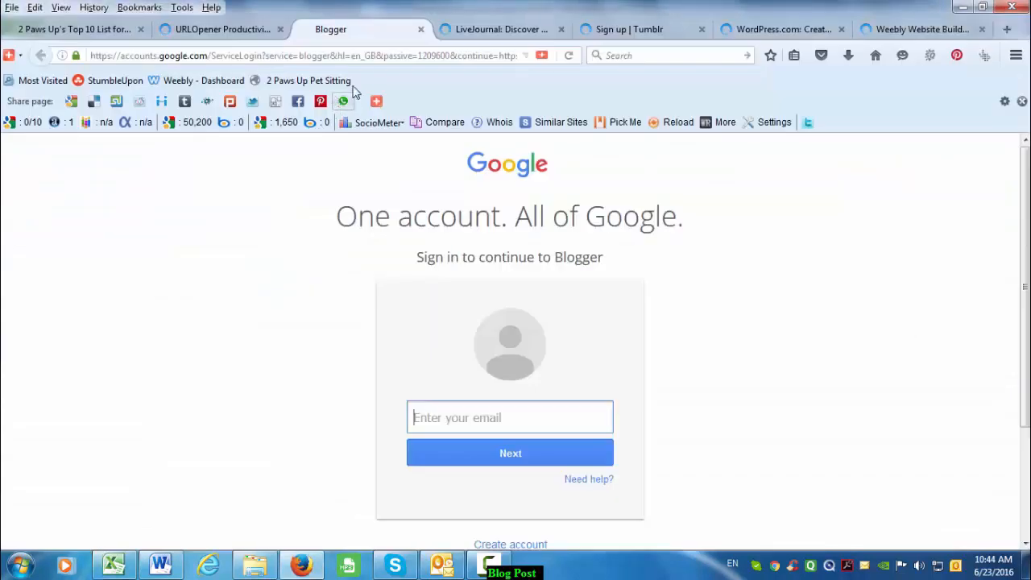
click(478, 405)
key(ctrl+v)
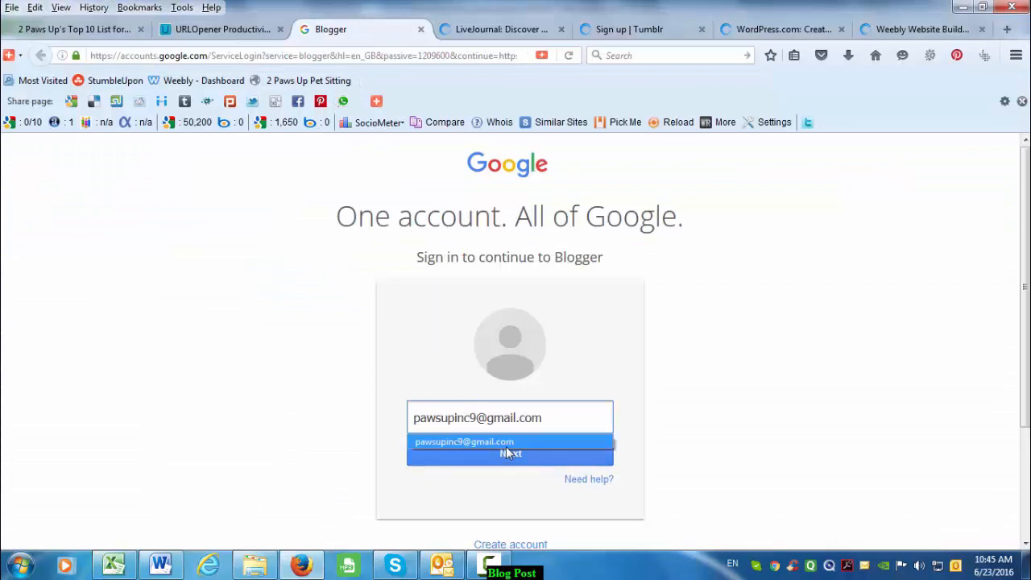
click(506, 446)
click(510, 451)
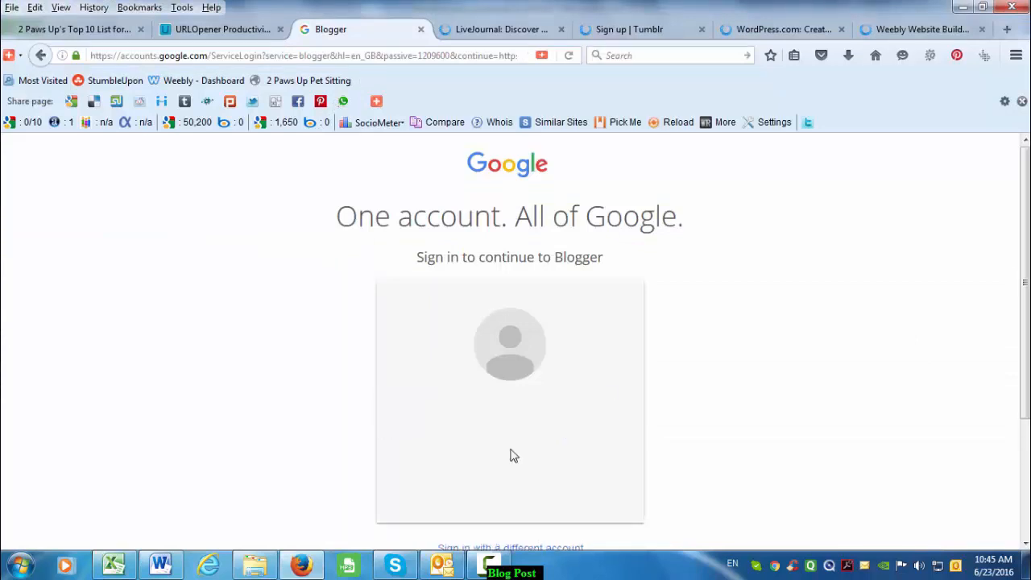
click(512, 458)
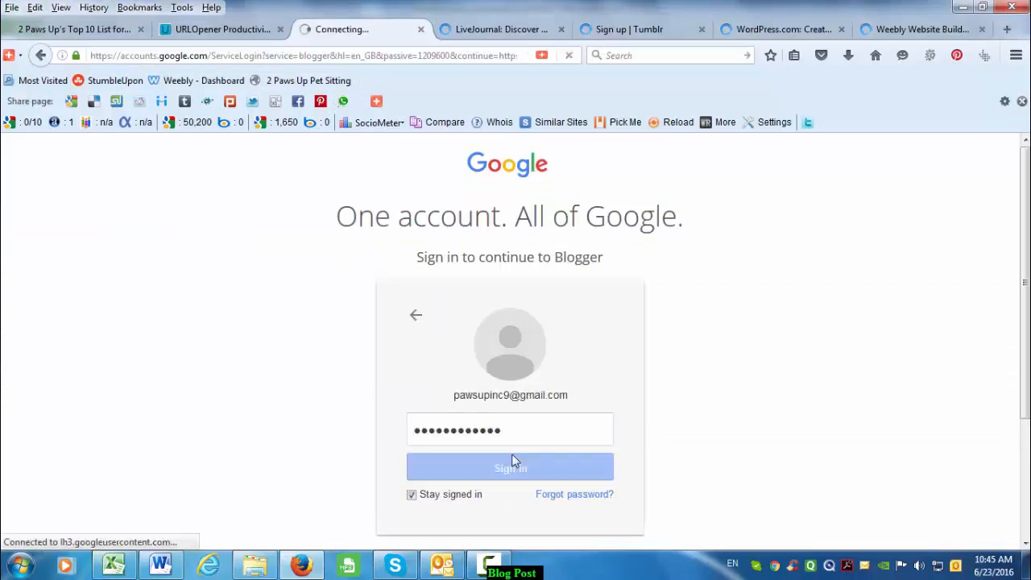
click(486, 31)
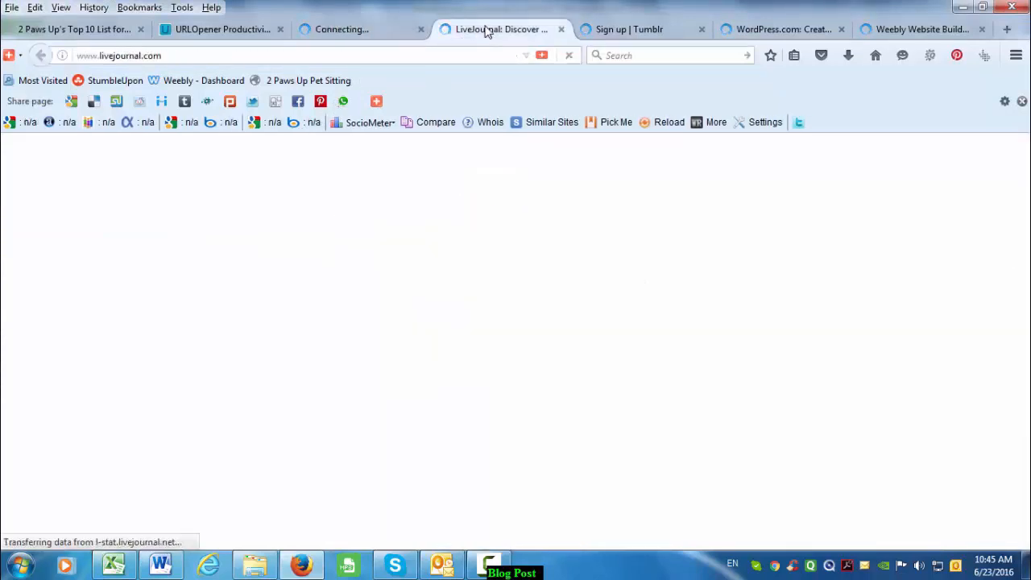
click(382, 25)
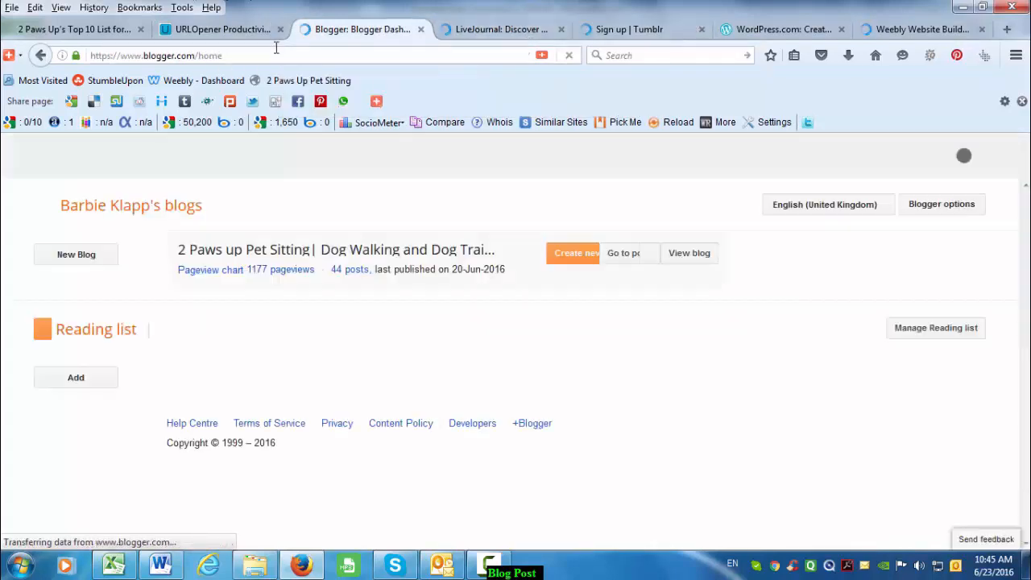
- From the blog's list of 44 posts, start a new post and click into its body
click(319, 273)
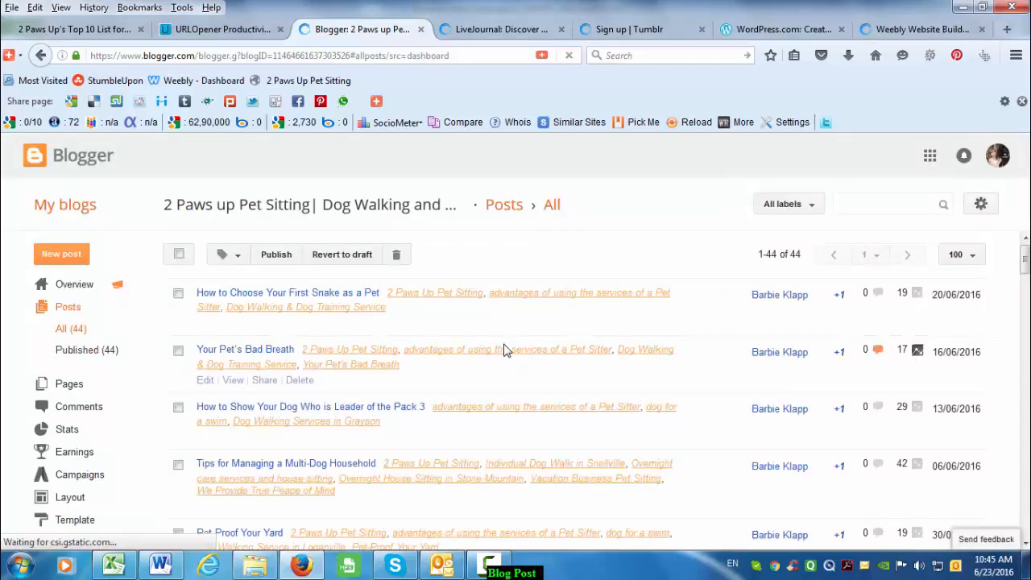
scroll(506, 352, down, 6)
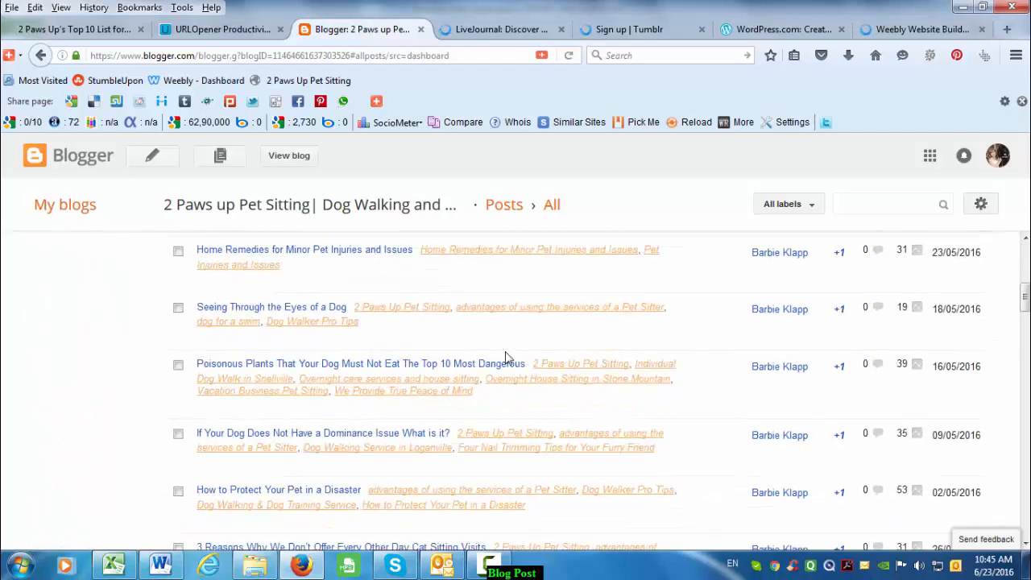
scroll(506, 356, up, 2)
scroll(507, 355, up, 4)
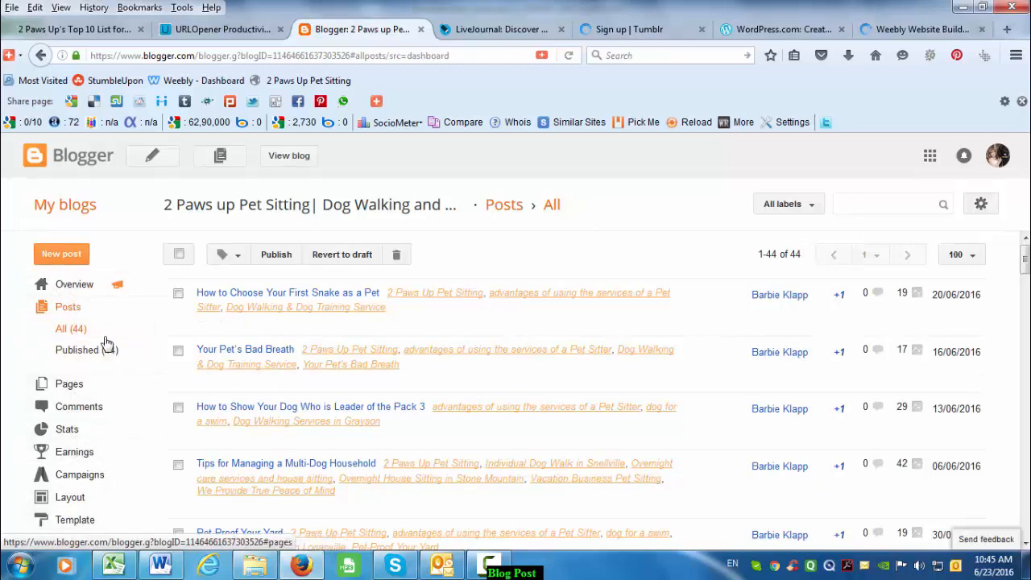
click(63, 254)
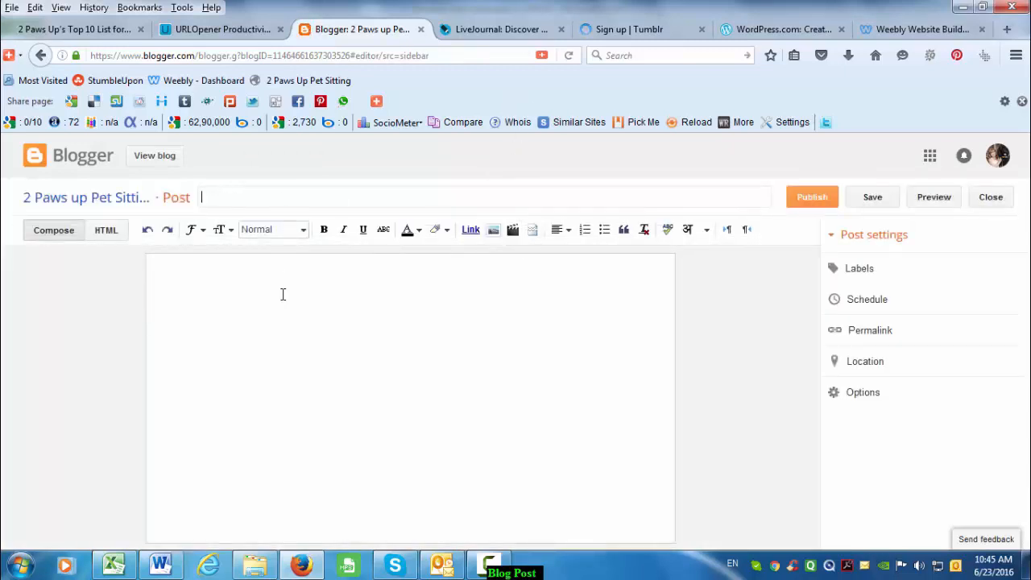
click(382, 288)
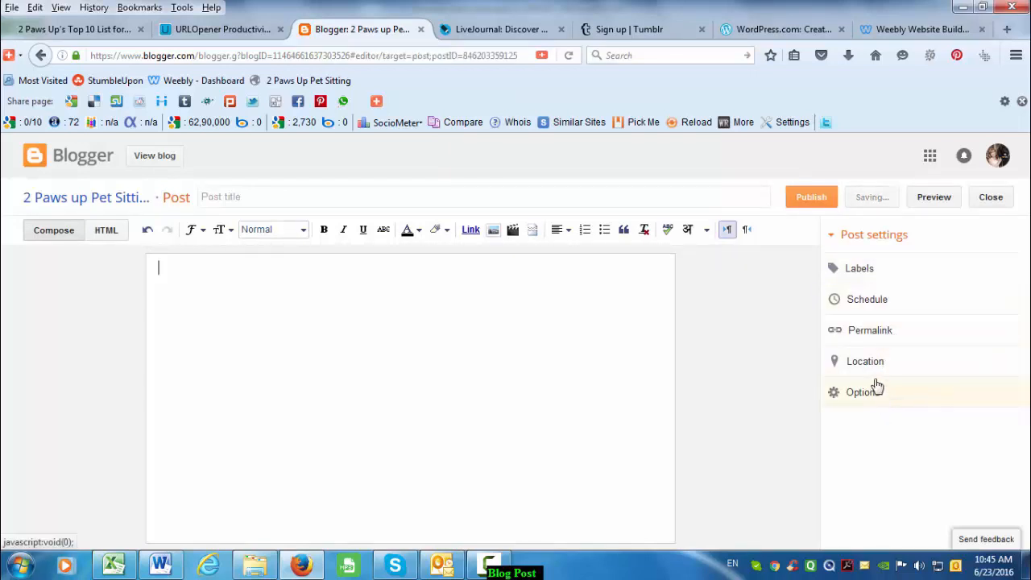
- Log in to LiveJournal with the user ID copied from the spreadsheet and saved login
click(474, 30)
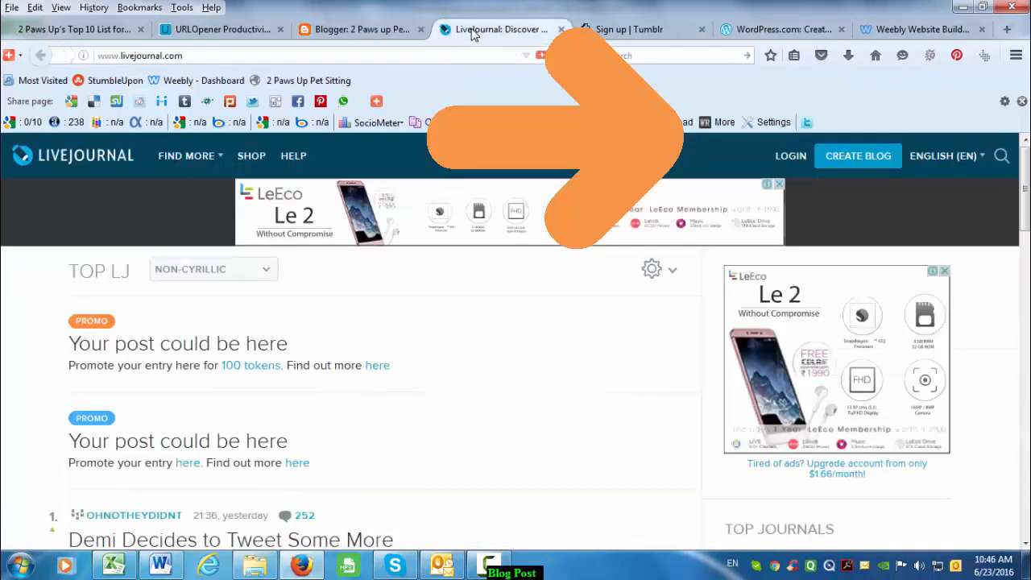
click(787, 155)
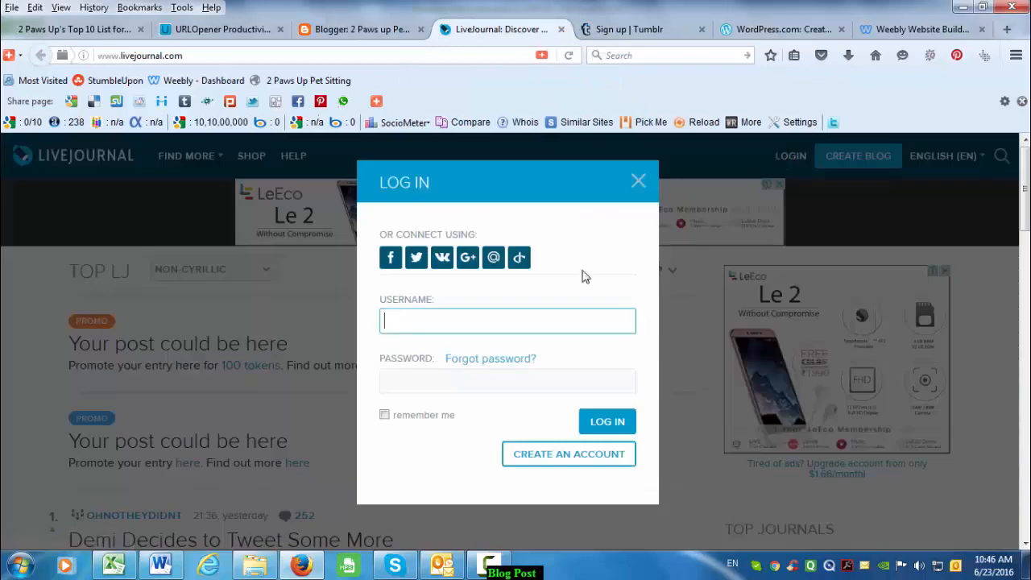
key(alt+Tab)
click(242, 192)
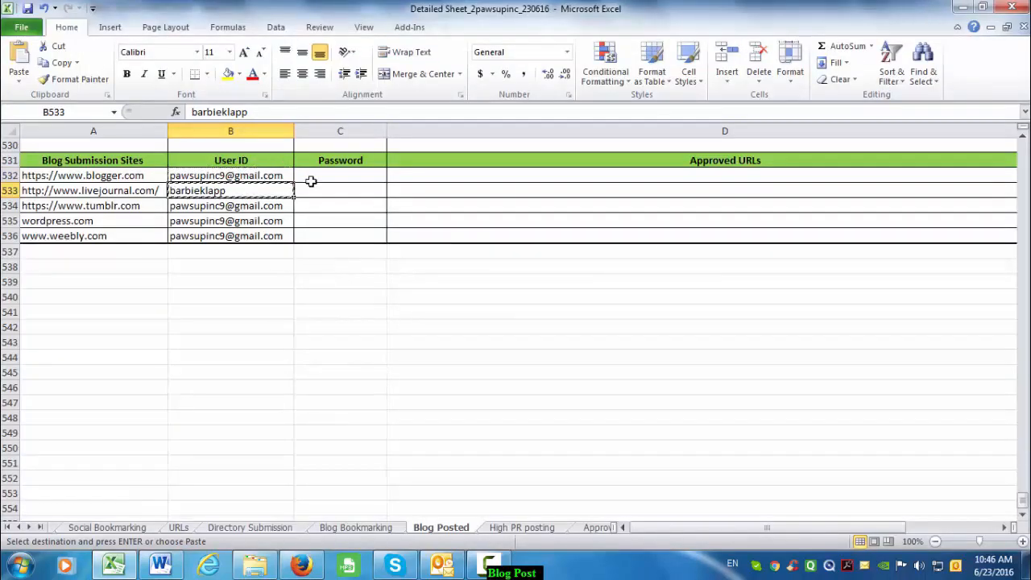
key(ctrl+c)
key(alt+Tab)
key(ctrl+v)
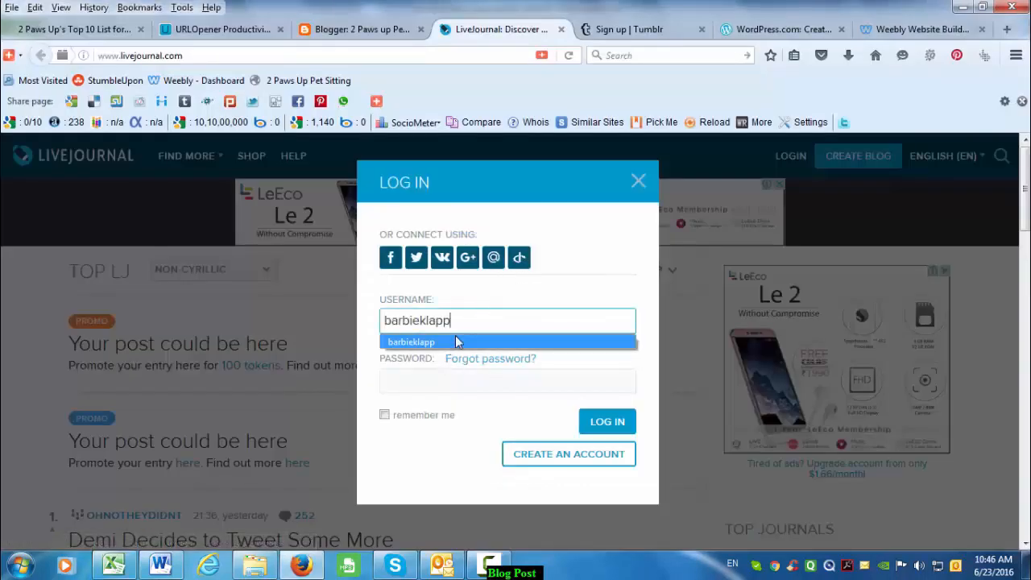
click(457, 341)
click(620, 432)
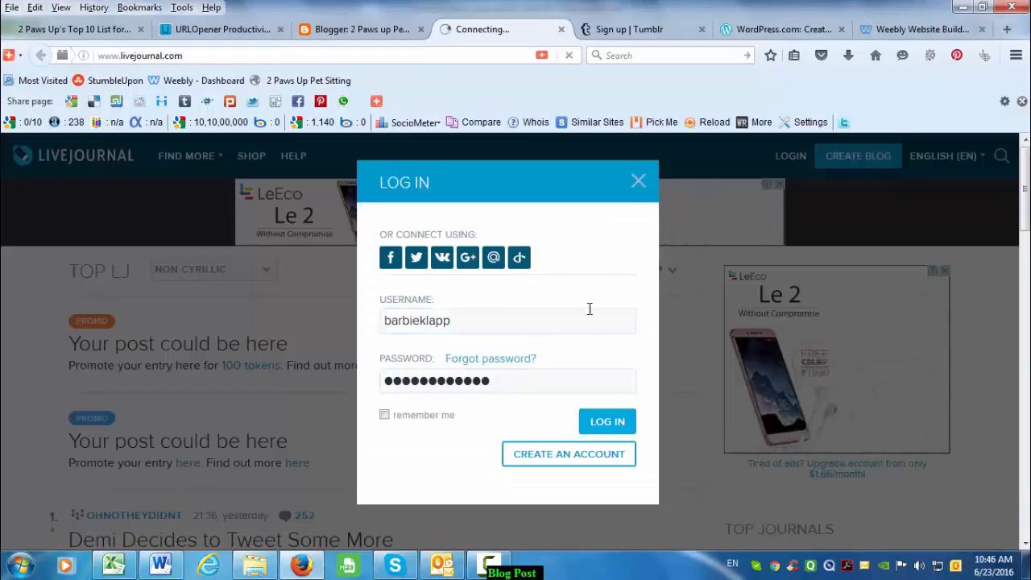
- Open the Tumblr tab and copy the account e-mail user ID from the spreadsheet
click(619, 32)
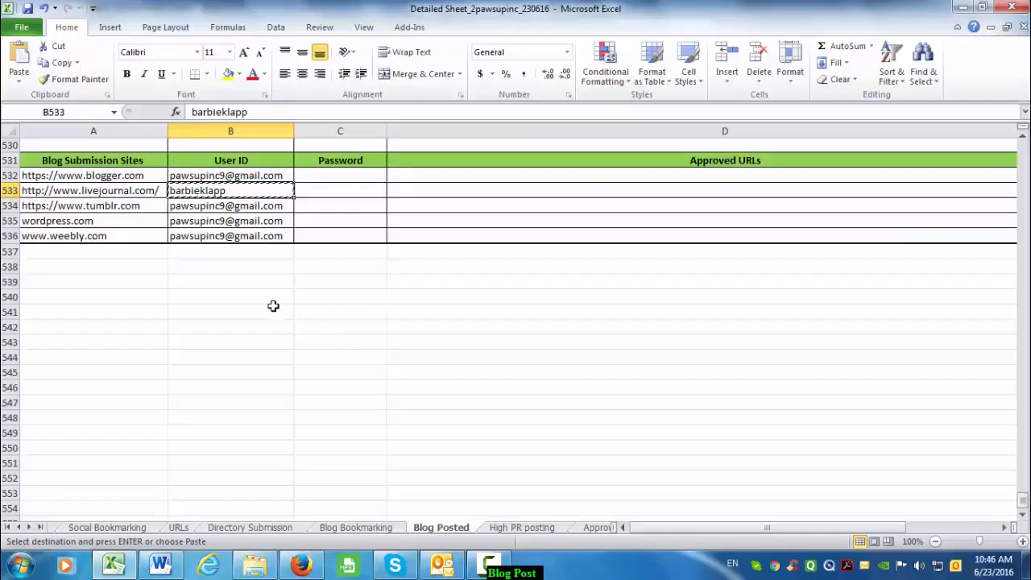
click(233, 175)
key(ctrl+c)
key(alt+Tab)
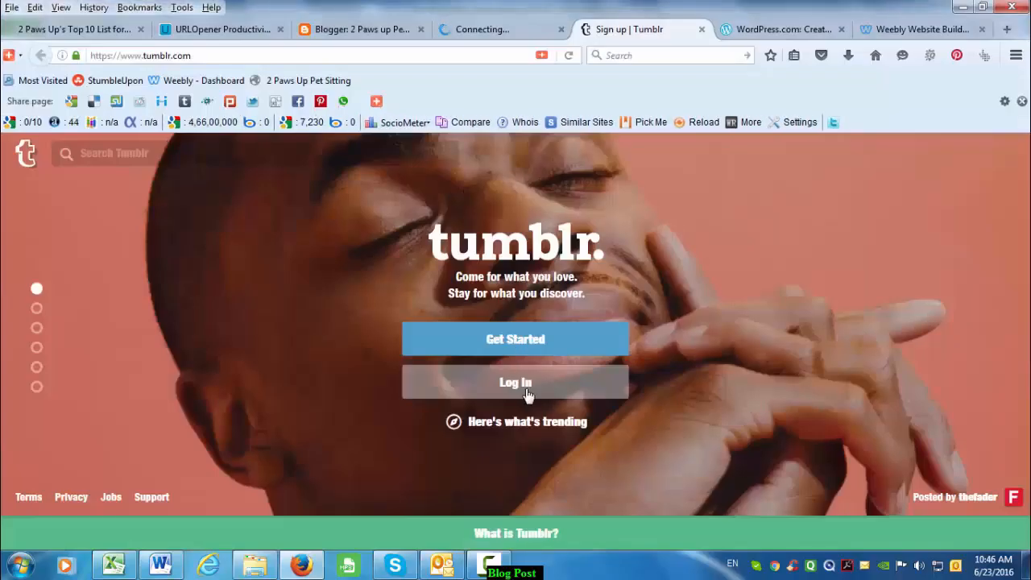
- Log in to Tumblr with the account e-mail and saved password, then open WordPress.com
click(526, 383)
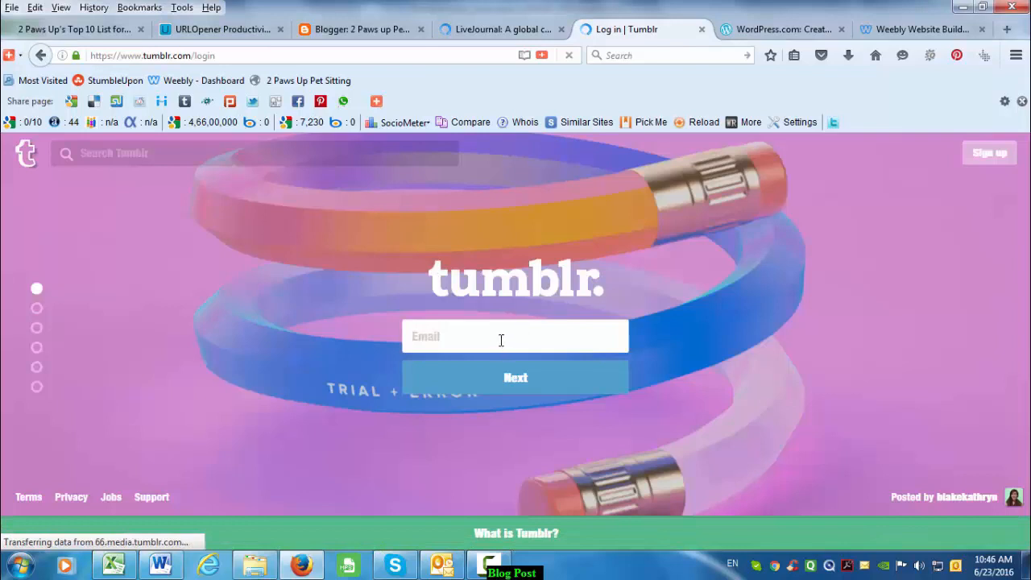
click(501, 340)
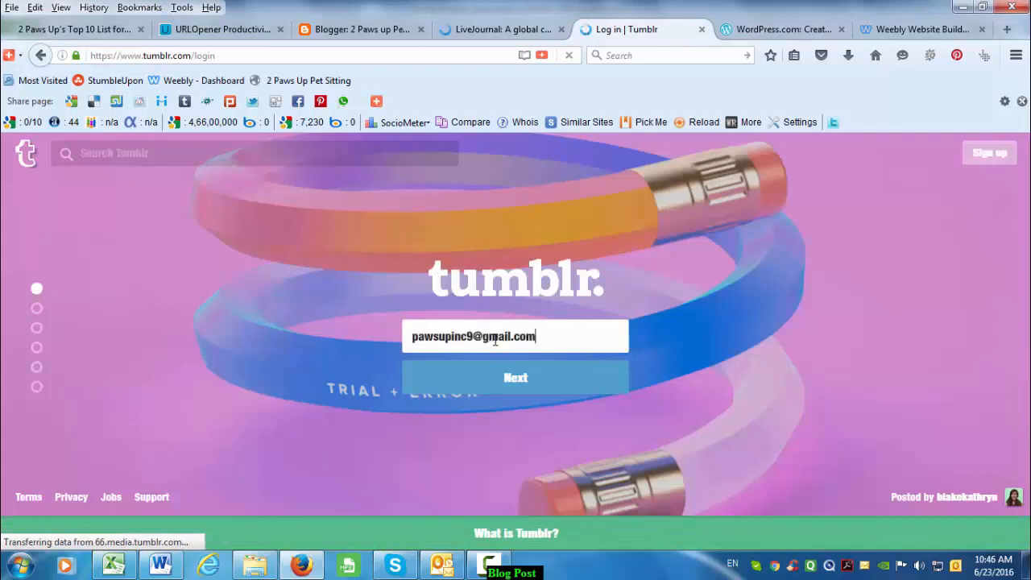
click(517, 385)
click(524, 410)
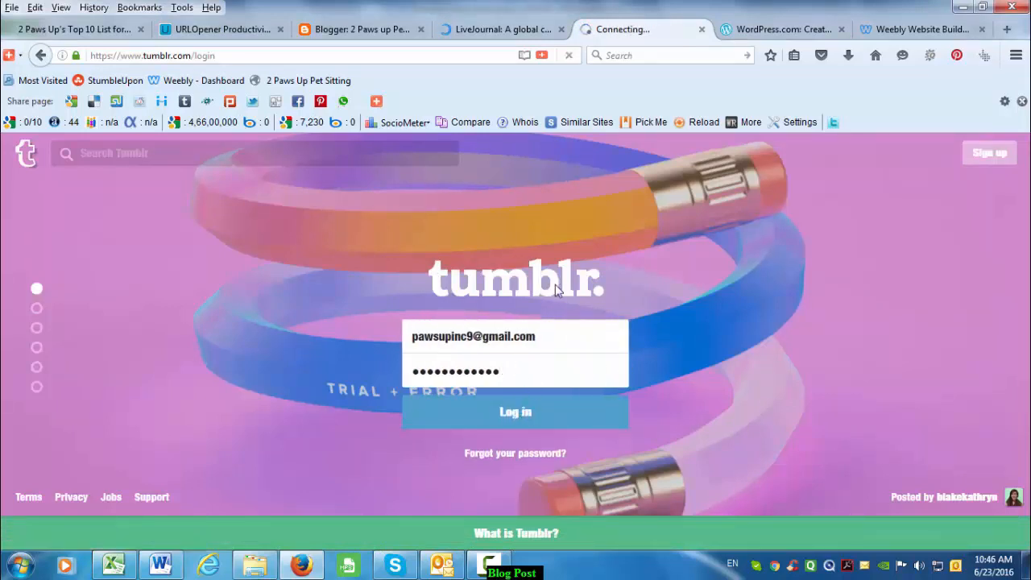
click(776, 29)
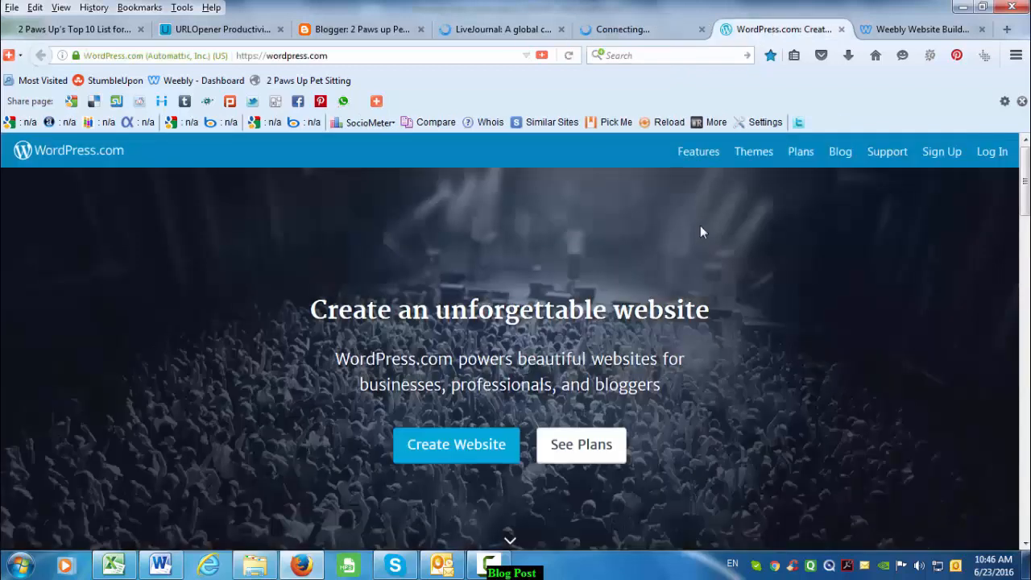
- Open WordPress.com's sign-in page and log in to Weebly using the saved account login
click(990, 154)
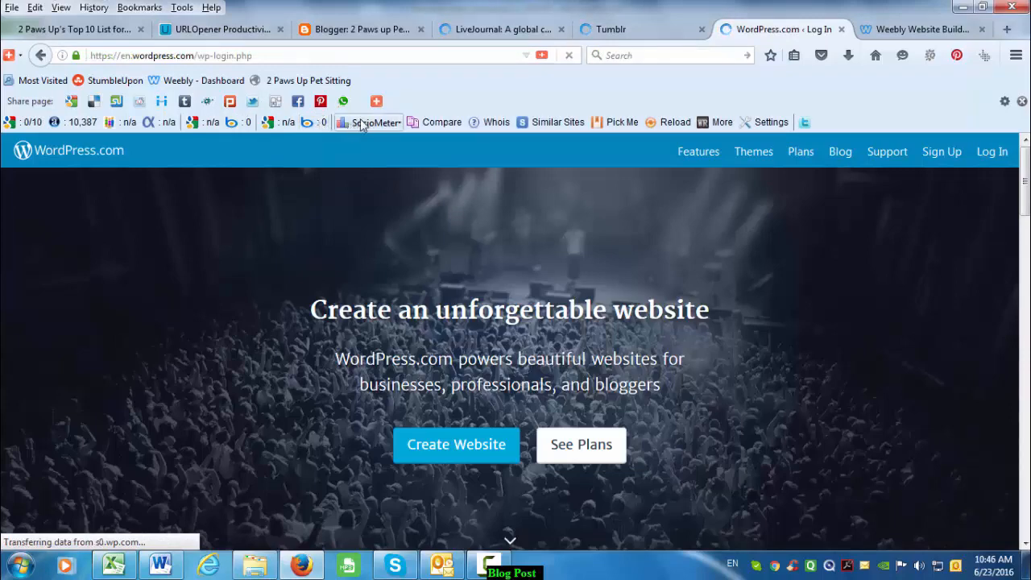
click(919, 29)
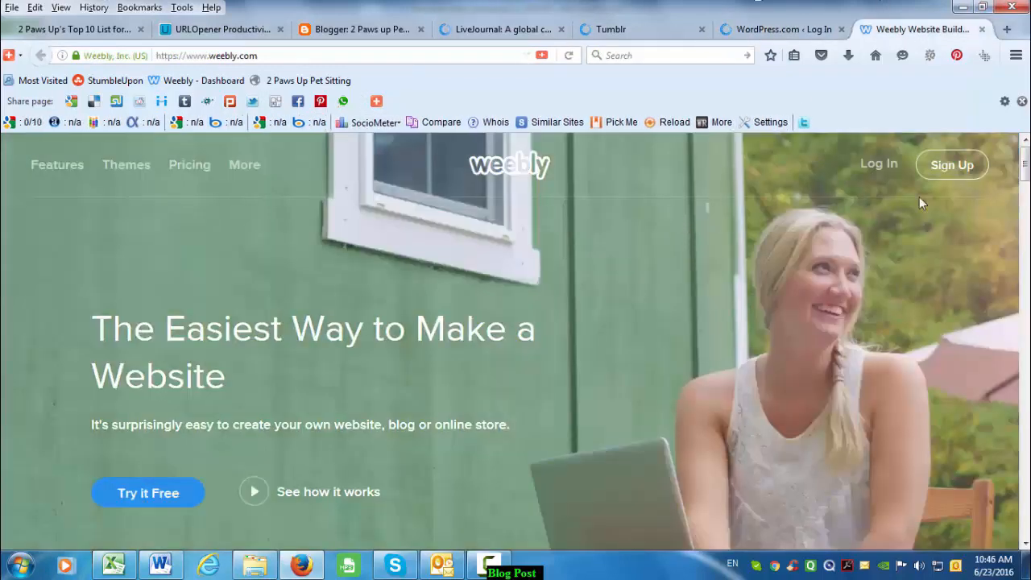
click(881, 167)
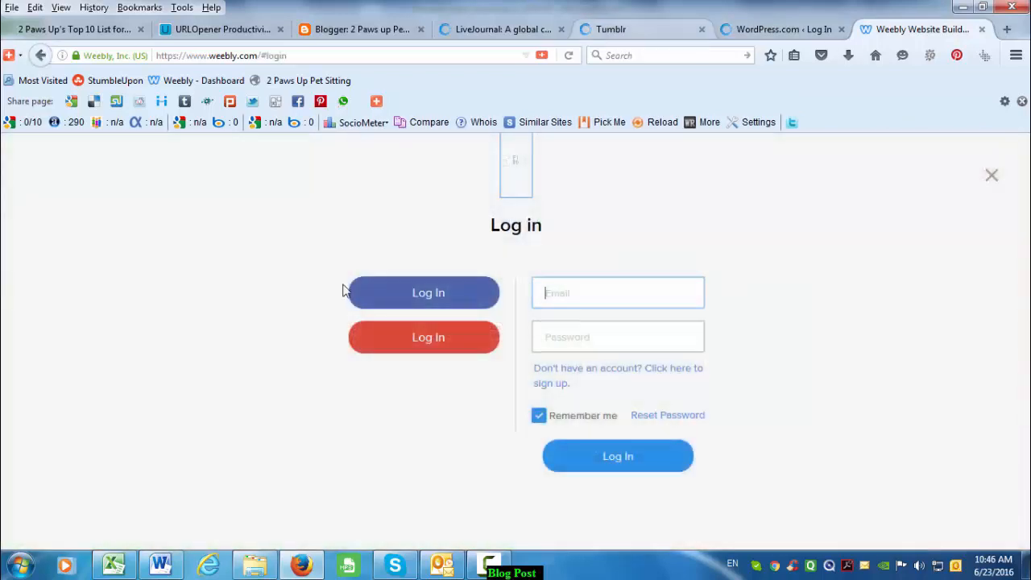
key(Down)
click(596, 317)
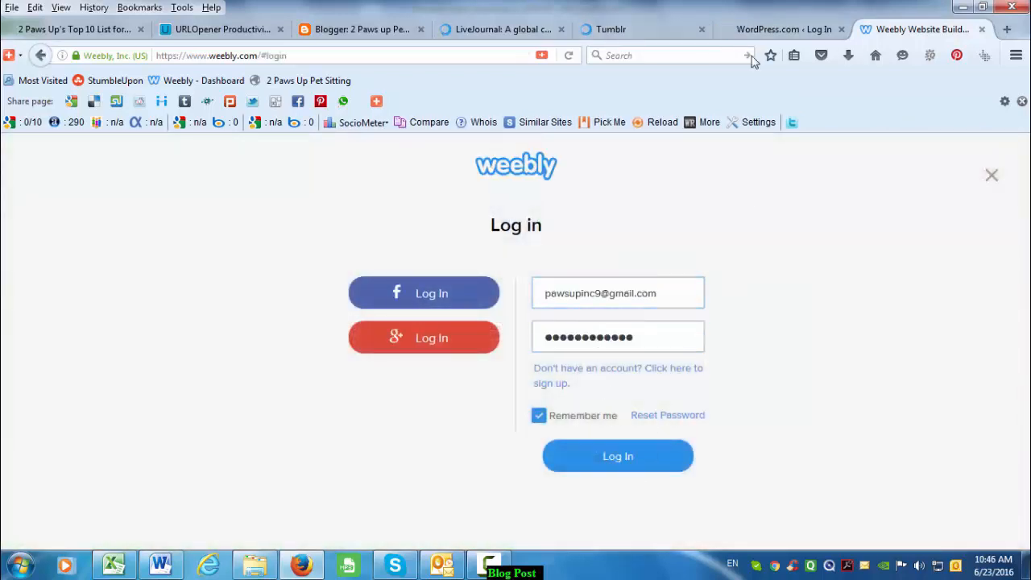
- Paste the account email into WordPress.com's username field and select it
click(783, 30)
key(ctrl+v)
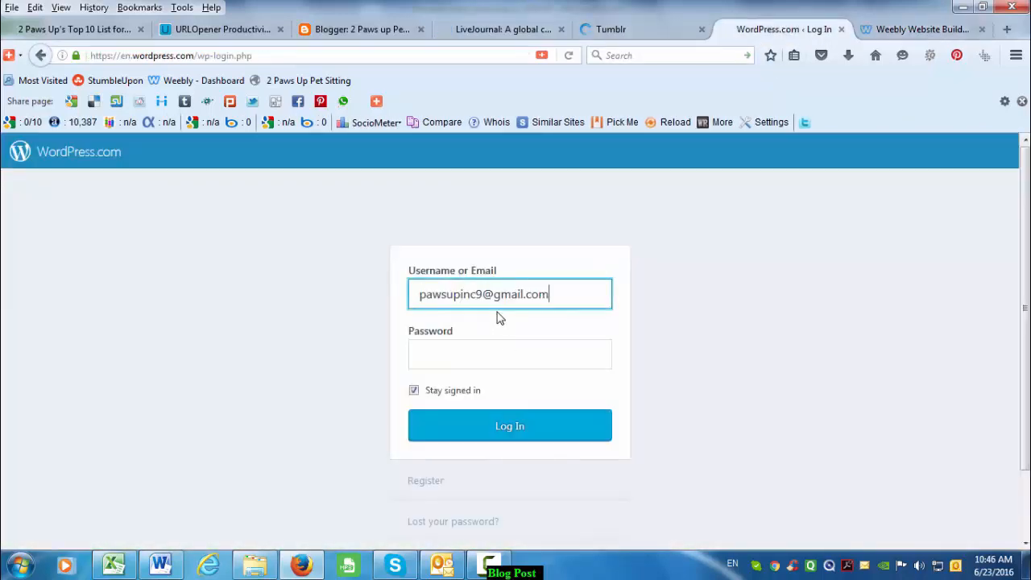
double_click(573, 297)
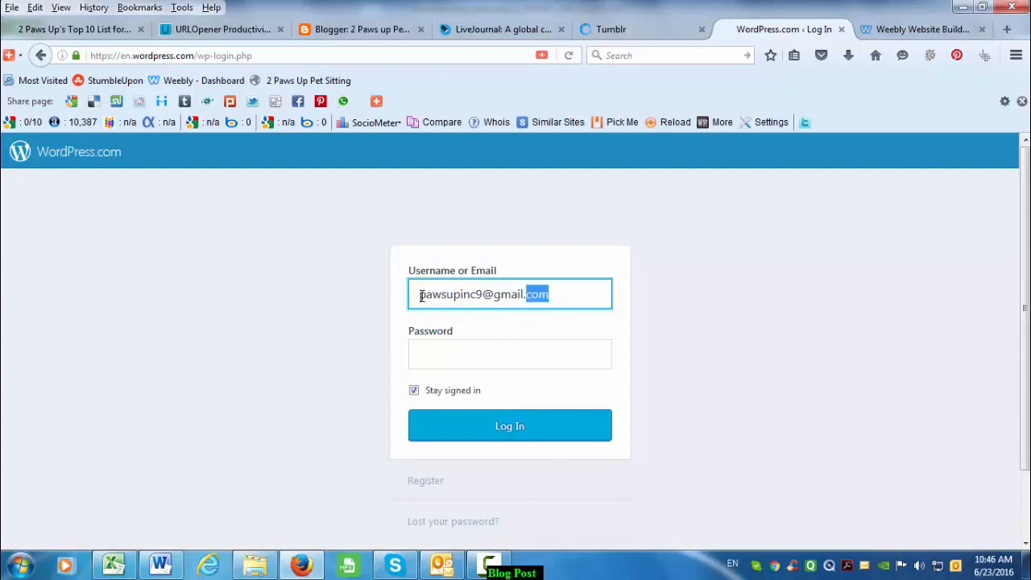
click(420, 295)
triple_click(570, 296)
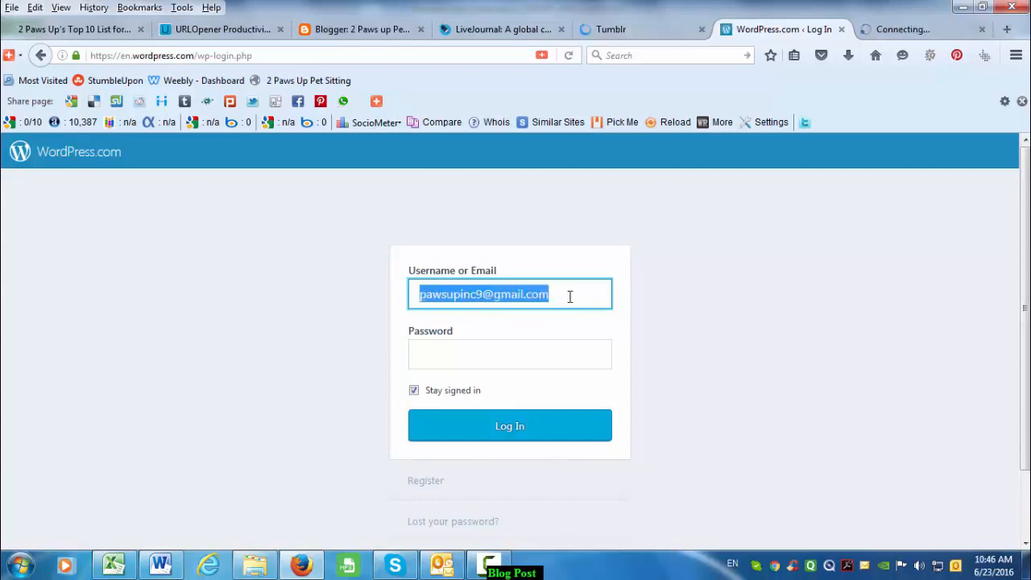
- Copy the WordPress user ID from cell B535 of the login spreadsheet
key(alt+Tab)
key(Escape)
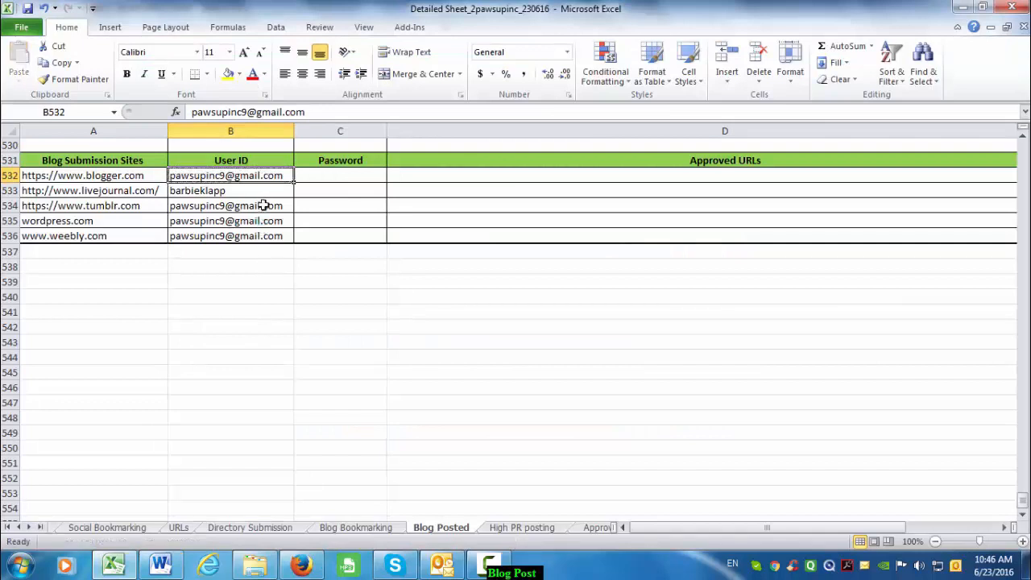
click(266, 205)
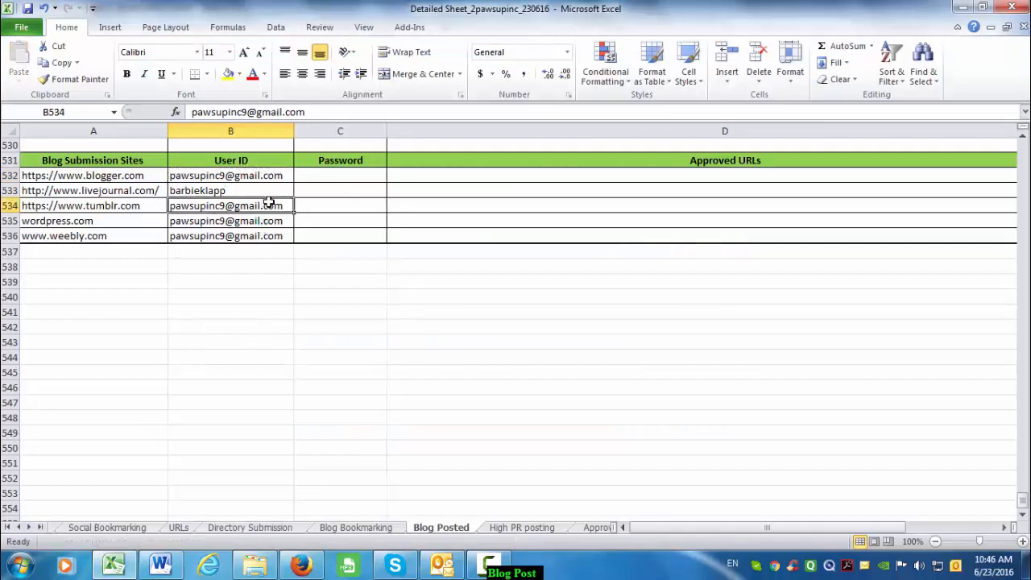
click(228, 226)
key(ctrl+c)
key(alt+Tab)
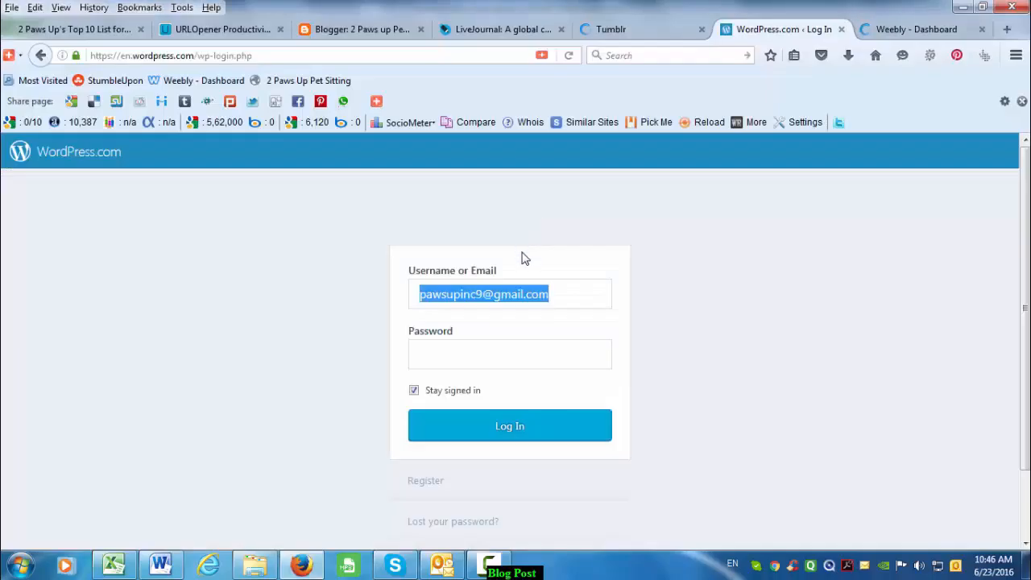
- Adjust the username entry and submit the WordPress.com sign-in form
click(560, 296)
key(ctrl+shift+Left)
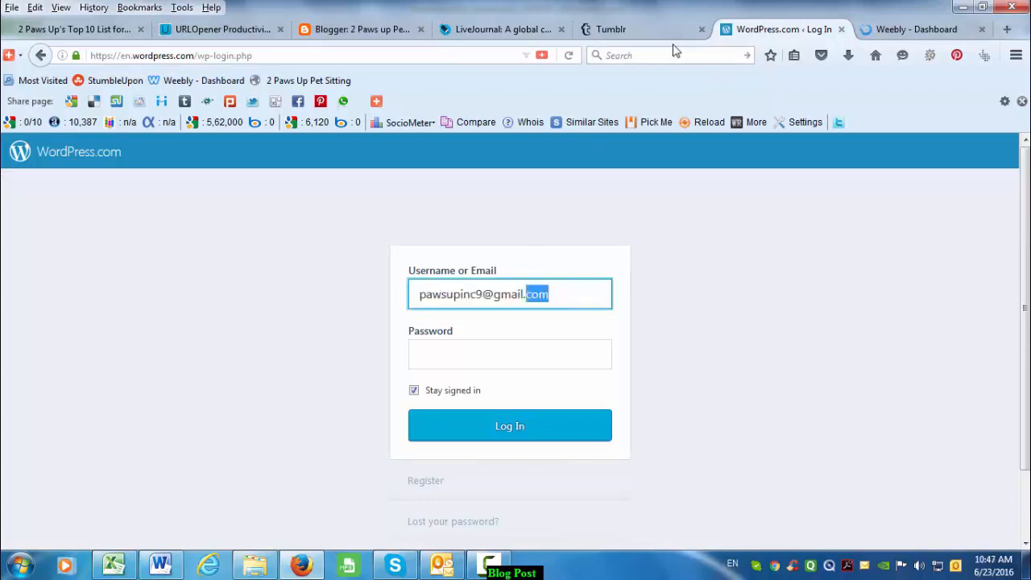
click(511, 351)
click(564, 296)
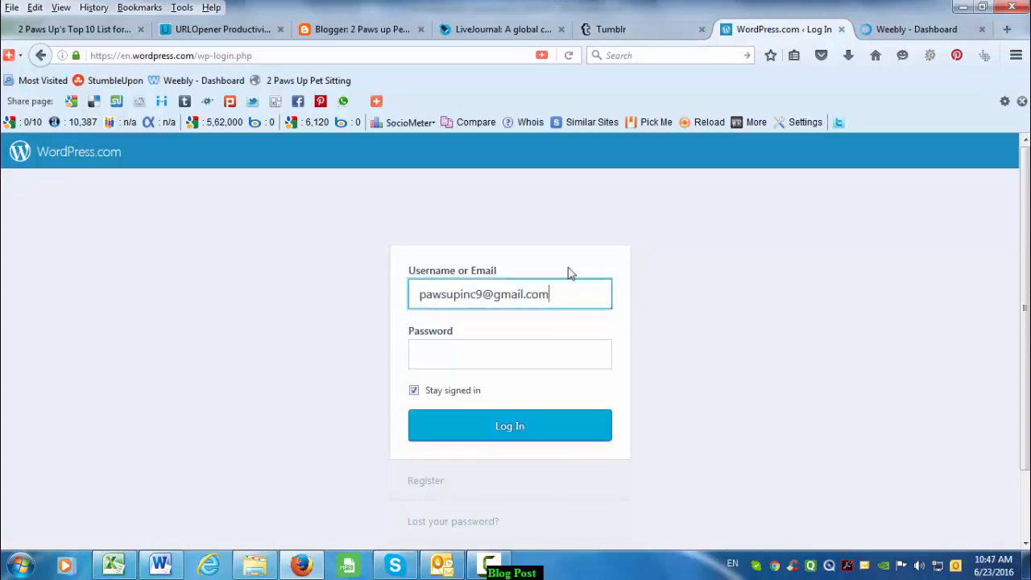
key(Return)
click(894, 30)
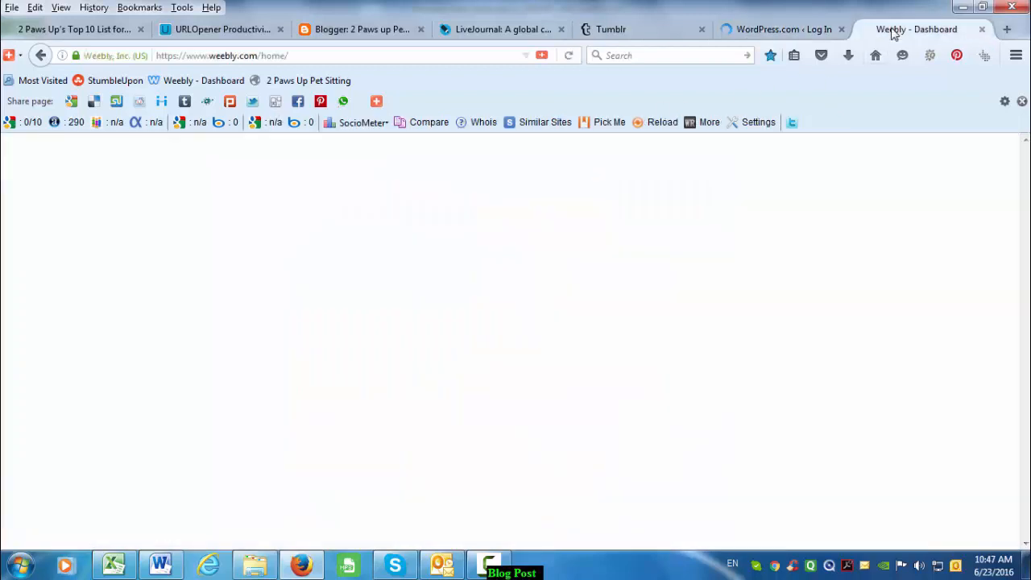
- Start a new LiveJournal entry with POST NEW ENTRY
click(367, 31)
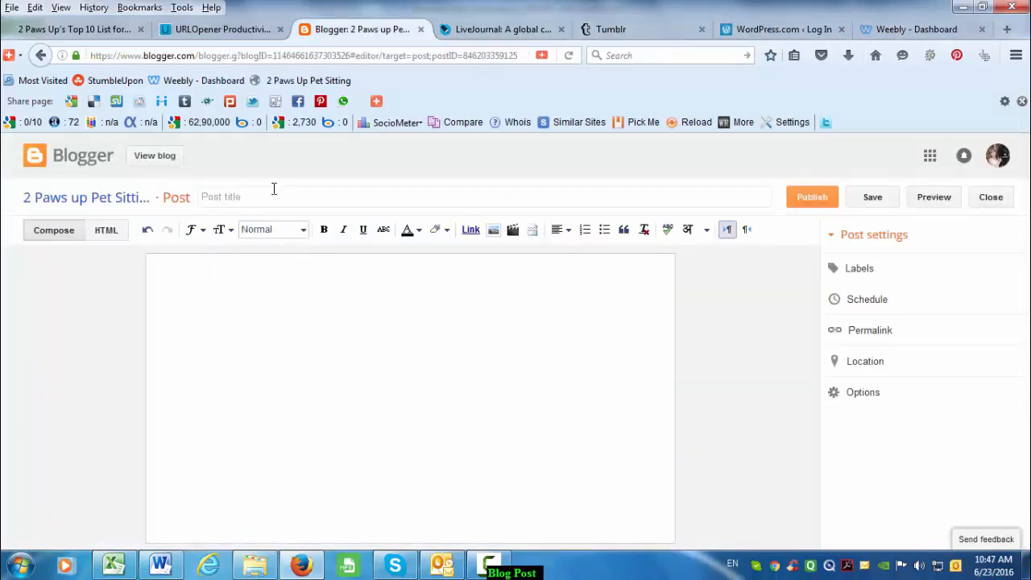
click(506, 30)
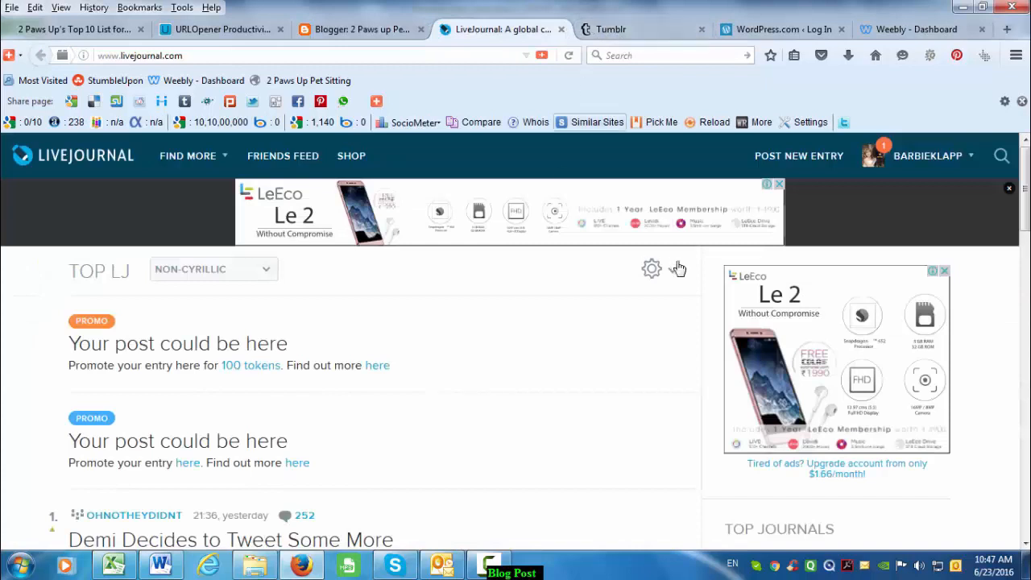
click(799, 155)
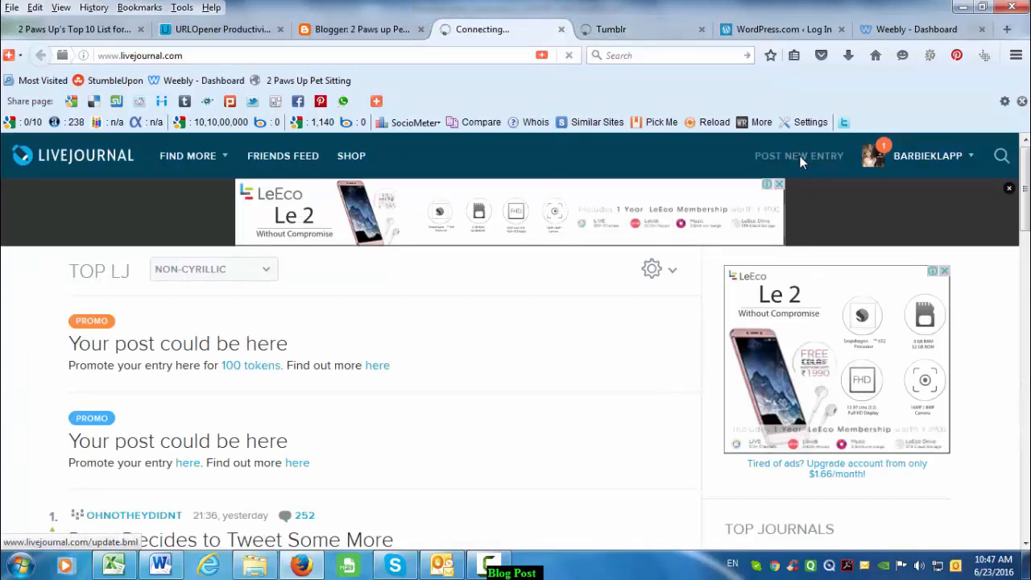
- Open a new Tumblr text post, then select the prefilled WordPress.com username
click(676, 30)
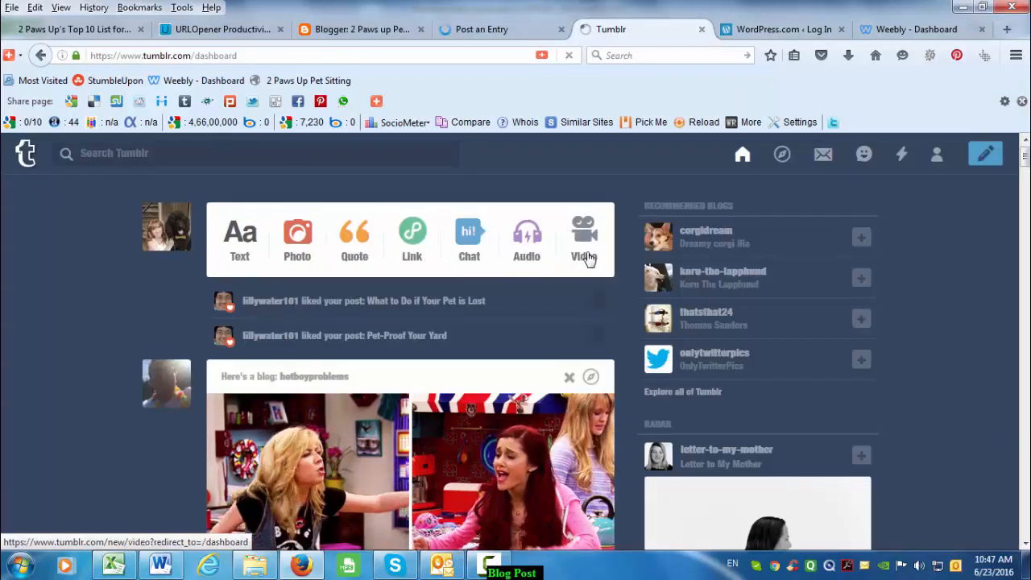
click(248, 246)
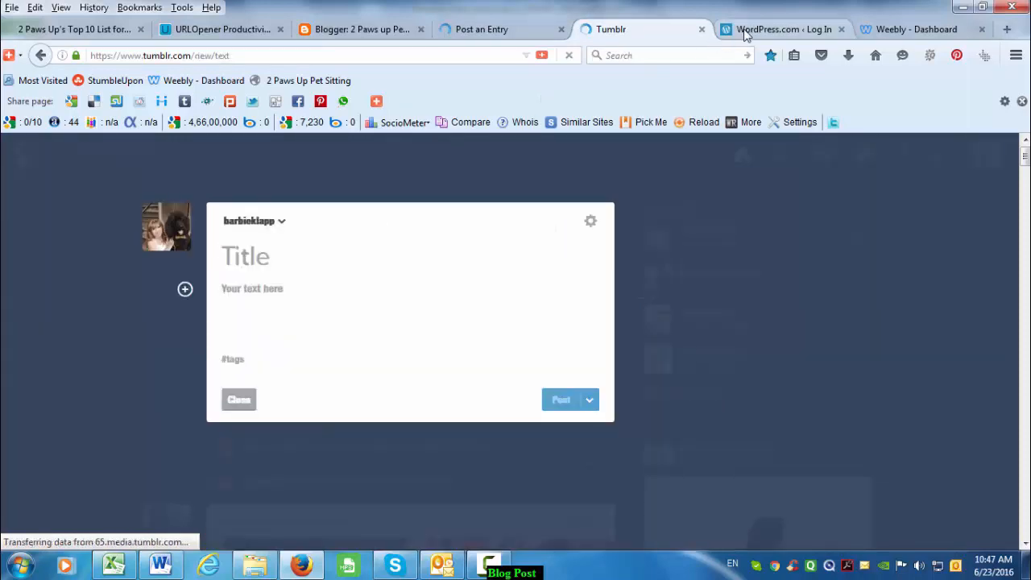
click(747, 34)
drag(579, 294, 164, 274)
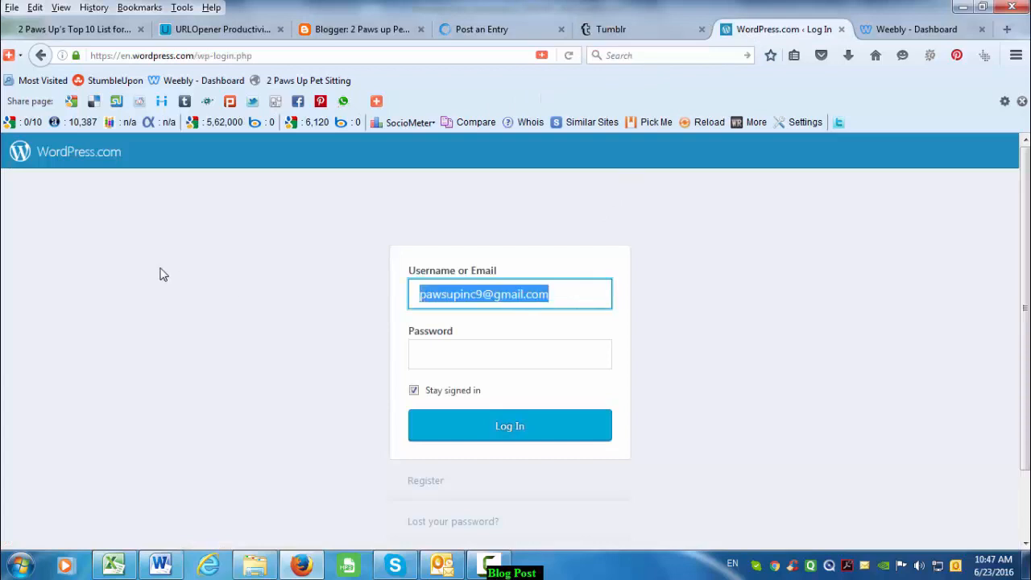
- Clear the WordPress.com username field
key(BackSpace)
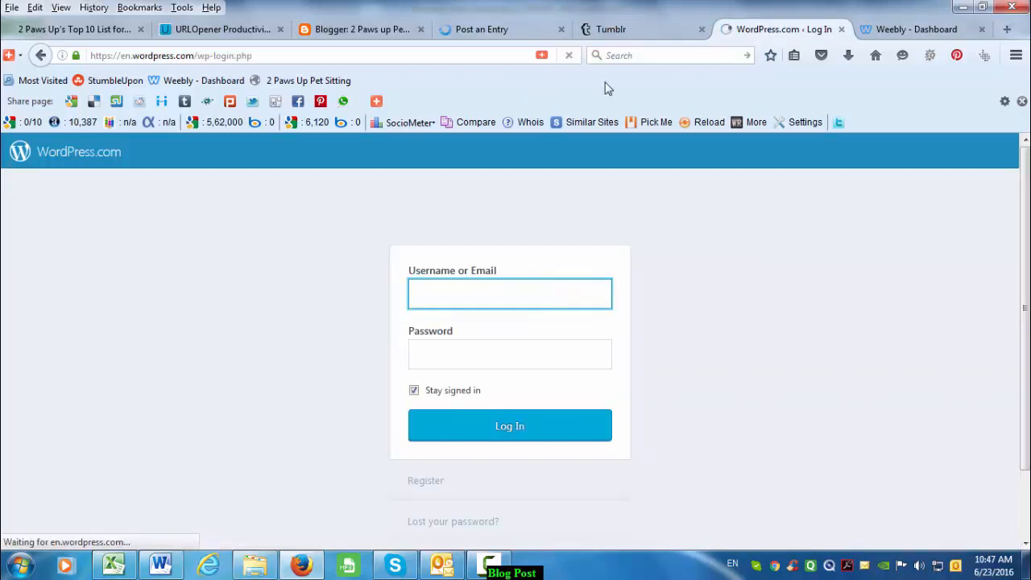
click(877, 32)
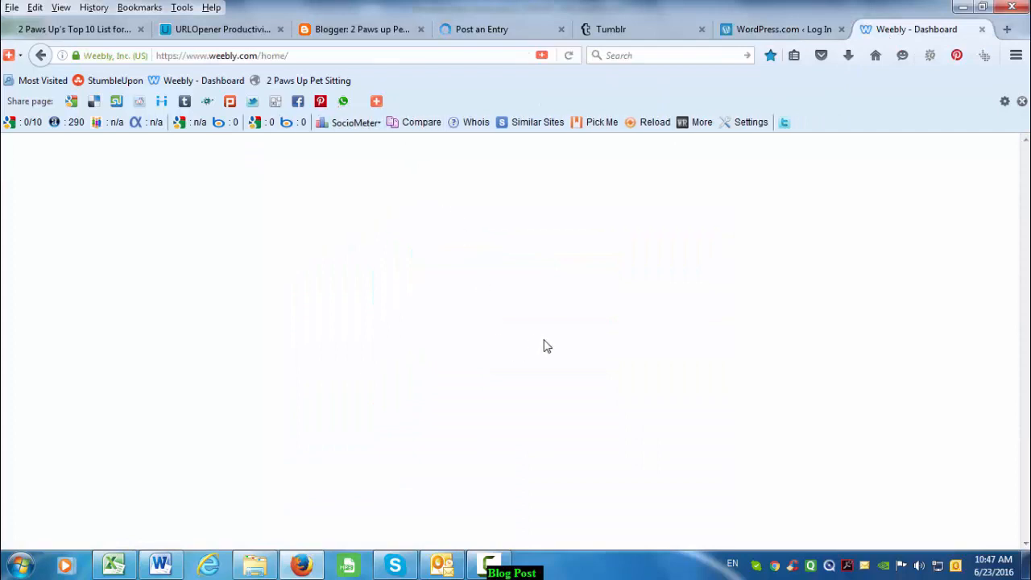
click(766, 30)
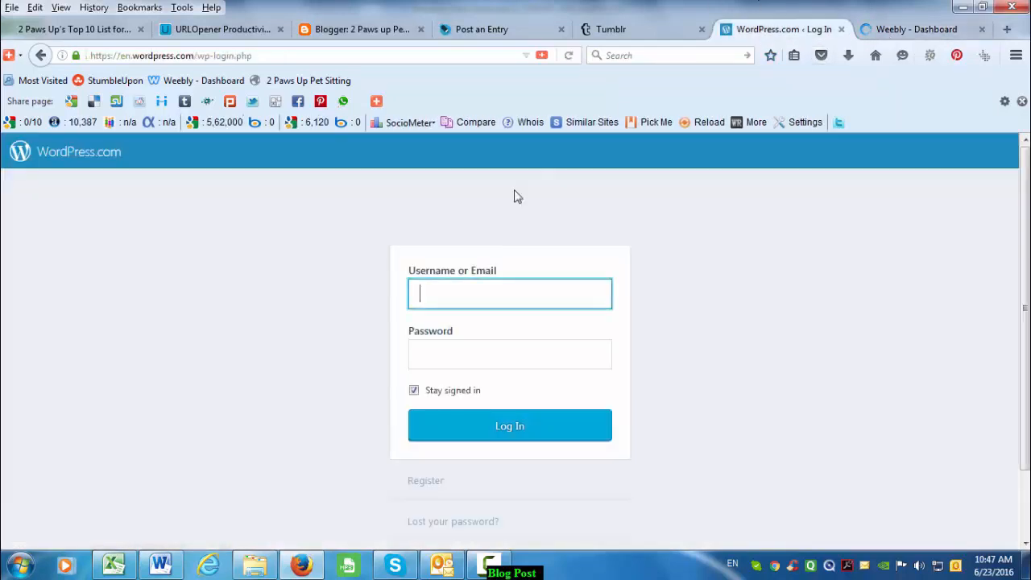
scroll(479, 323, down, 2)
scroll(499, 295, up, 2)
- Copy the WordPress user ID from cell B535 and paste it into the username field
key(alt+Tab)
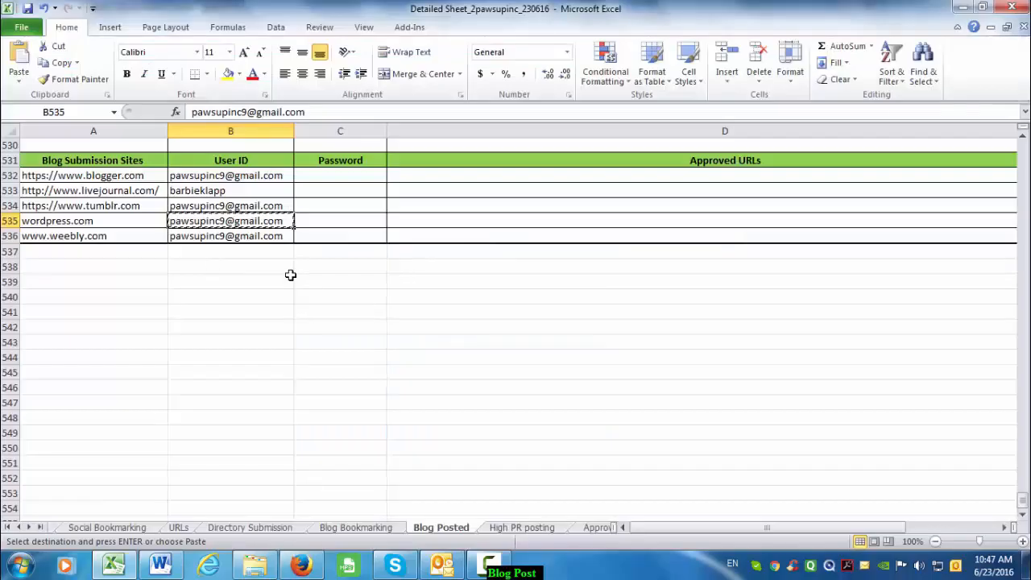
click(270, 174)
key(ctrl+c)
key(alt+Tab)
click(477, 299)
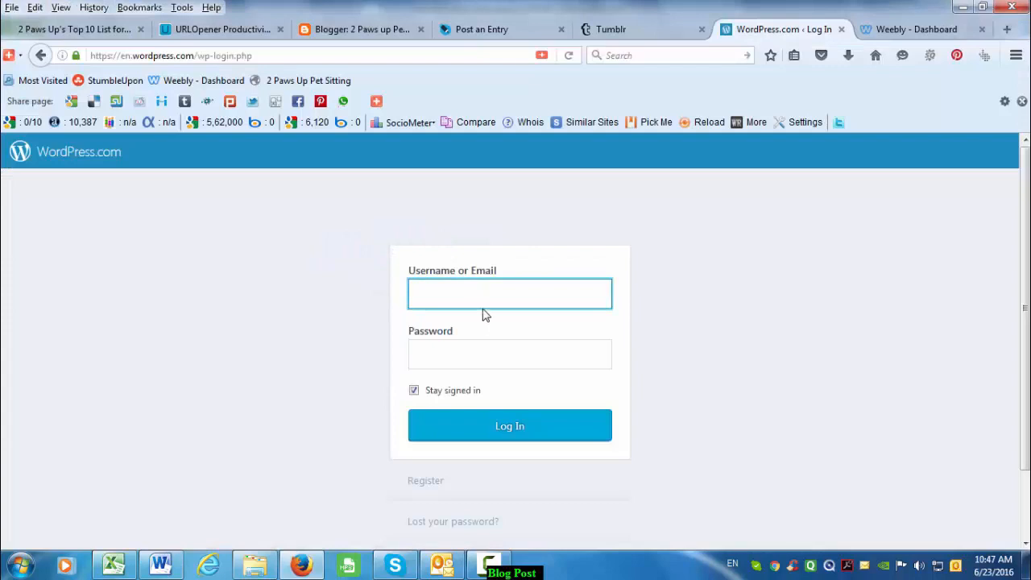
key(ctrl+v)
- Paste the account password from the login sheet and submit the WordPress.com login
click(460, 355)
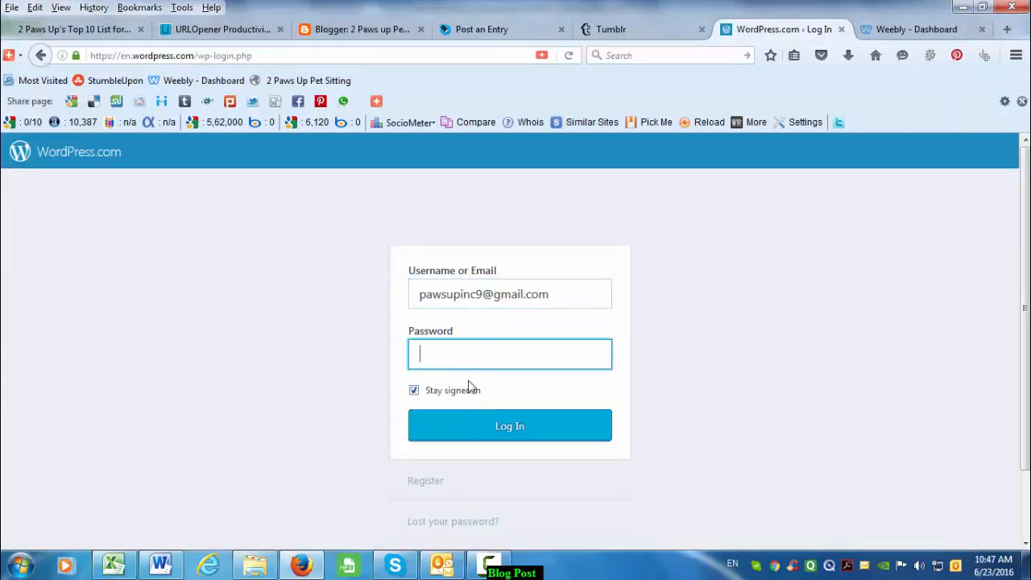
key(alt+Tab)
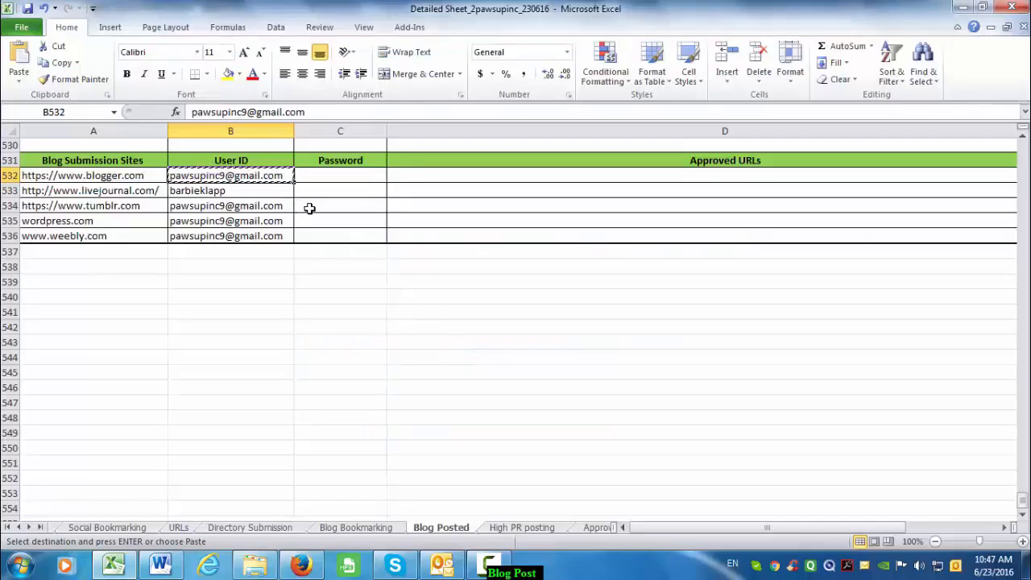
scroll(309, 209, up, 1)
click(331, 147)
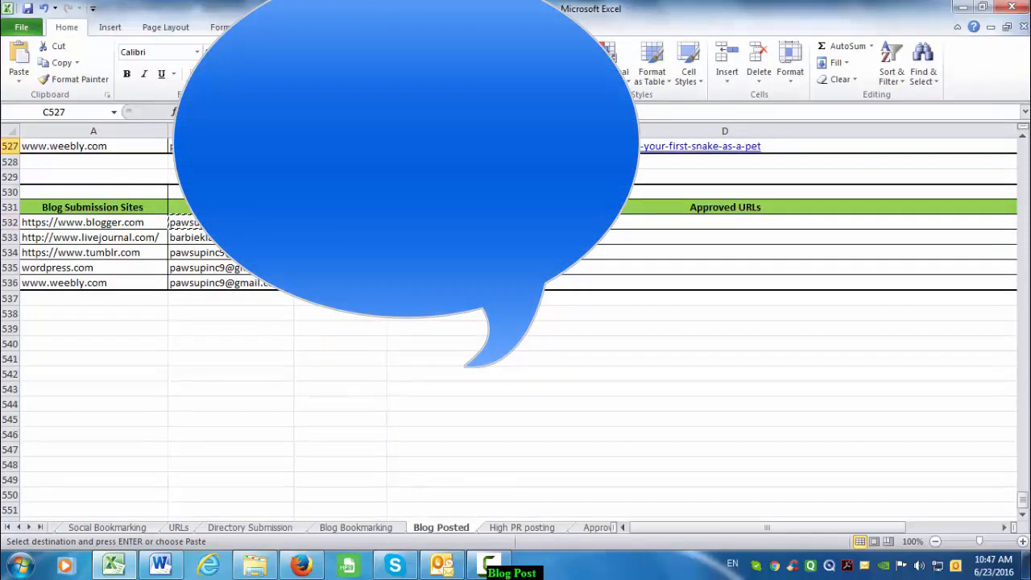
key(alt+Tab)
key(ctrl+v)
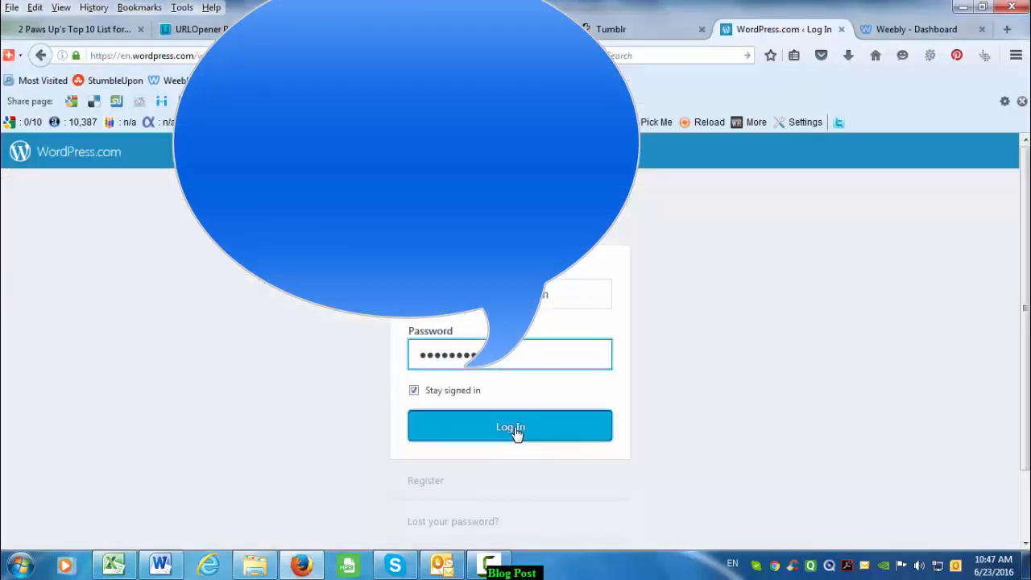
click(516, 430)
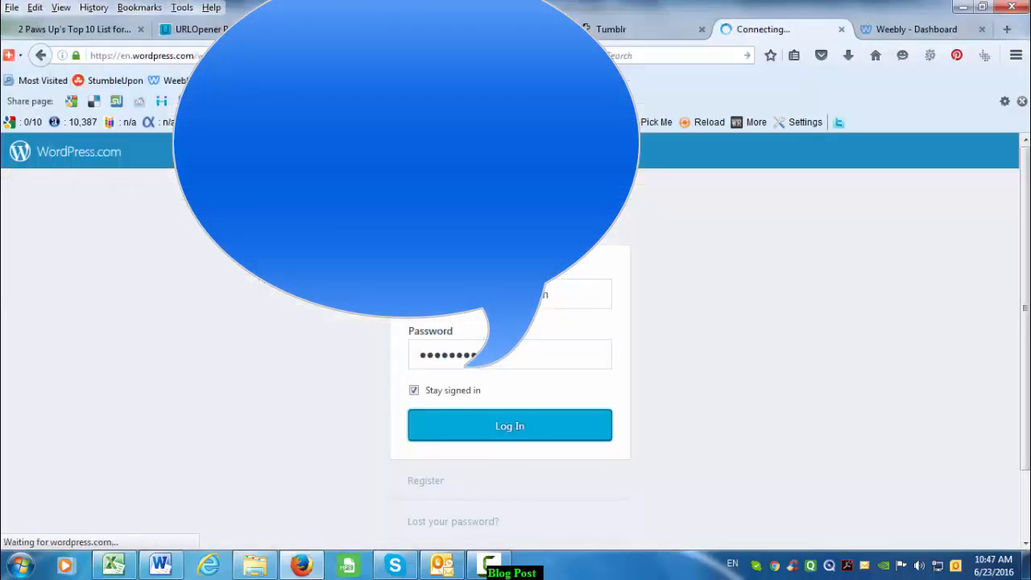
- Select a password cell in the login sheet, then go to the Weebly dashboard tab
key(alt+Tab)
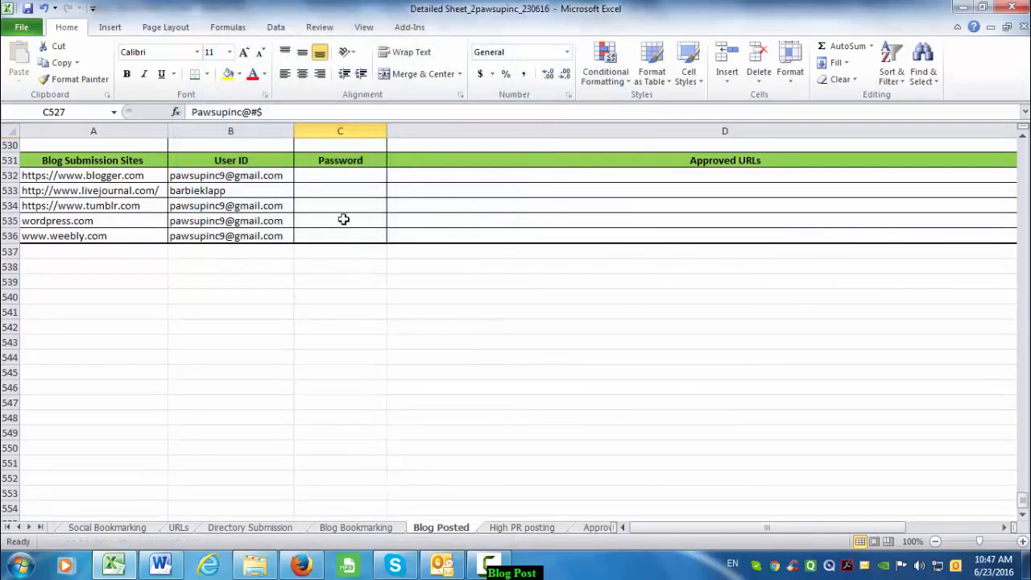
click(343, 209)
key(alt+Tab)
click(902, 32)
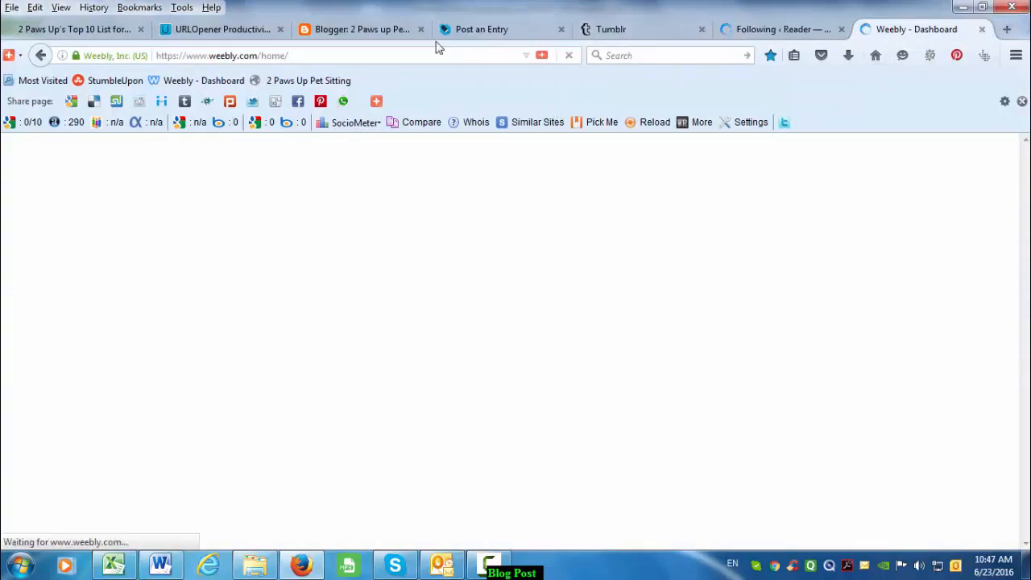
- Start a new 2 Paws up post from the WordPress Reader with Write, then open Weebly's Edit Site
click(778, 31)
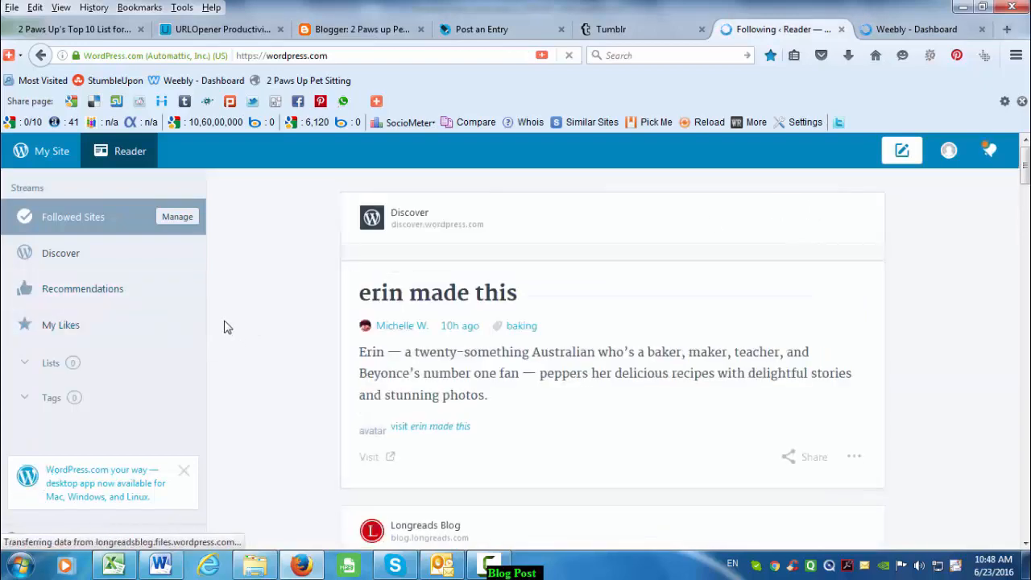
scroll(472, 416, down, 10)
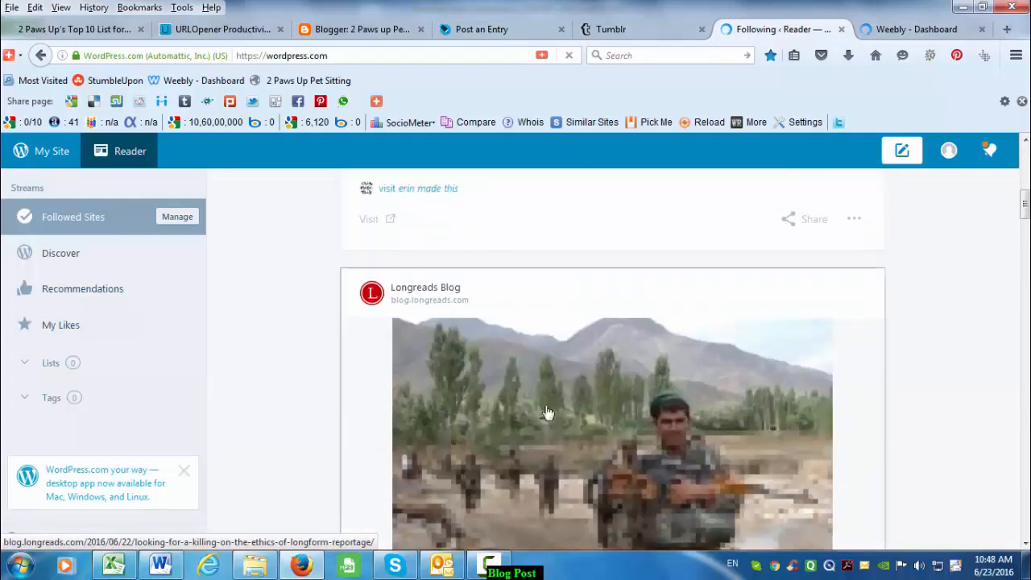
scroll(547, 414, up, 3)
scroll(547, 415, down, 4)
scroll(547, 414, up, 10)
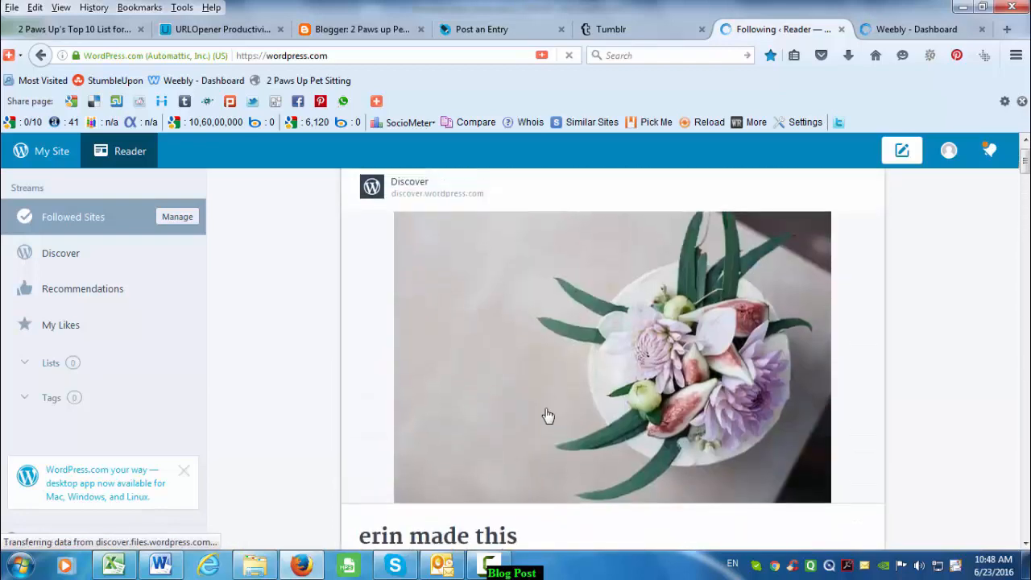
click(902, 151)
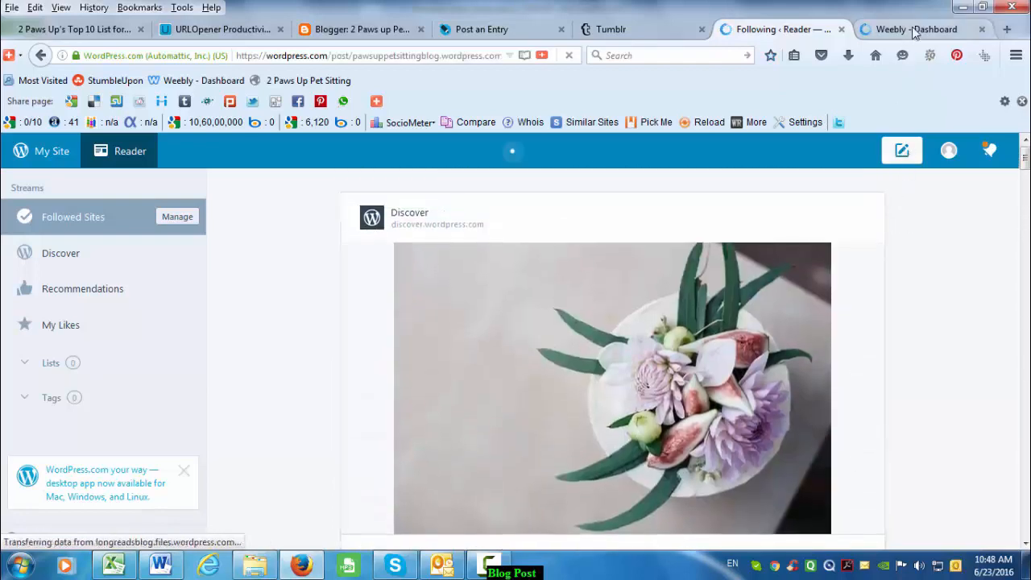
click(914, 30)
click(759, 263)
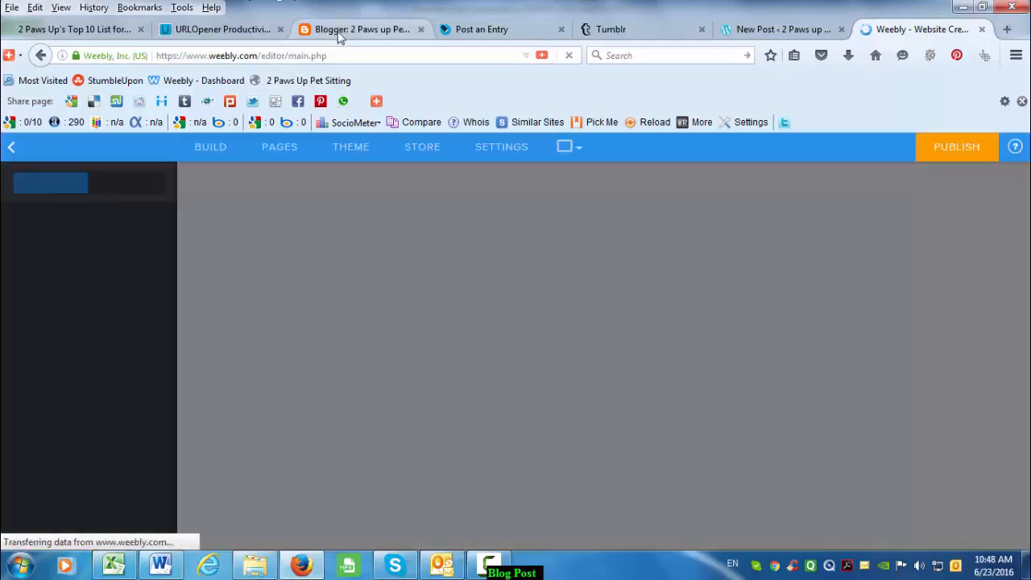
- Check the Blogger, LiveJournal, Tumblr, WordPress and Weebly editors in turn
click(340, 32)
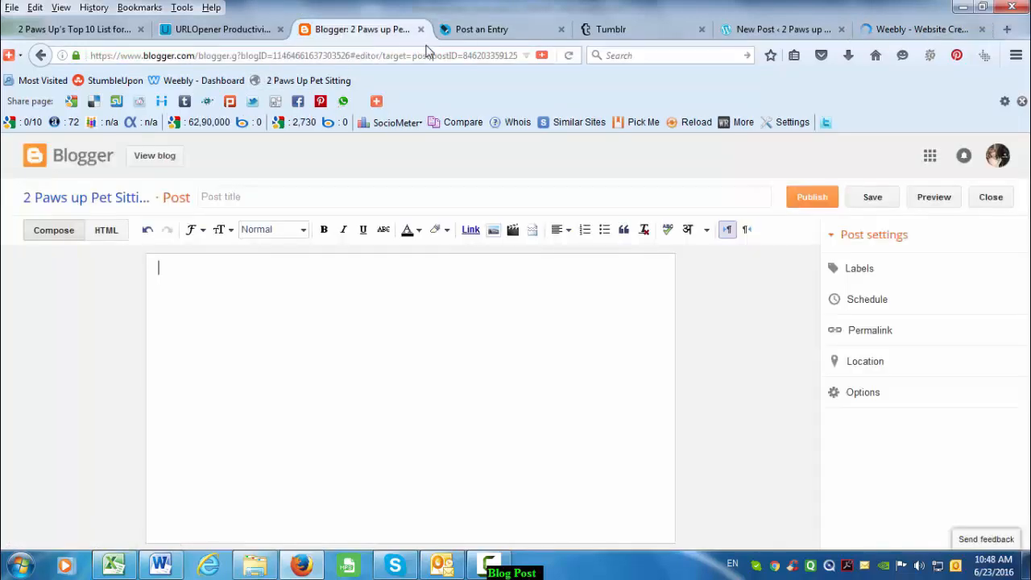
click(459, 32)
click(636, 32)
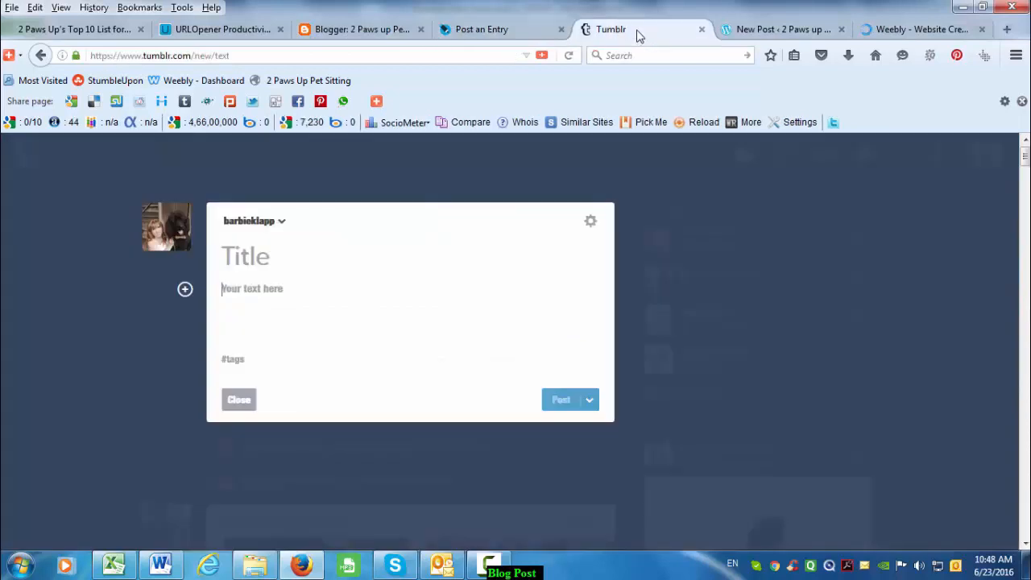
click(737, 29)
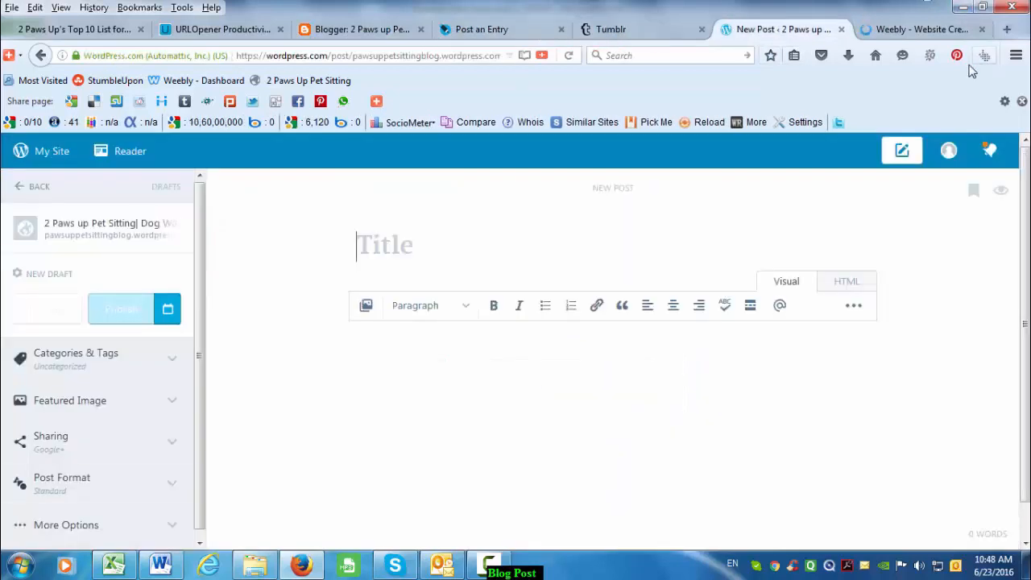
click(937, 30)
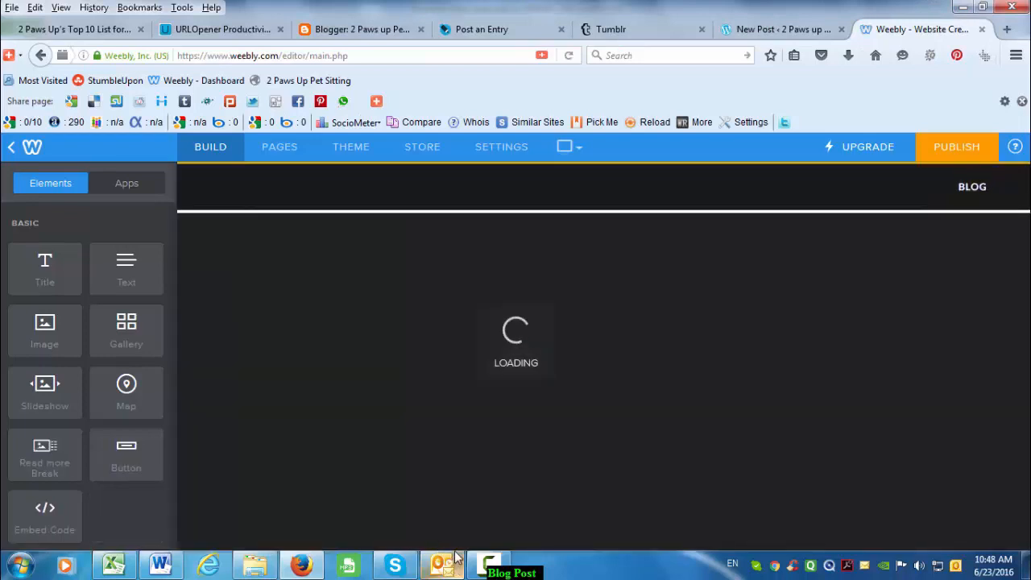
- Create a blank new Weebly blog post, then return to Blogger's empty post
mouse_move(456, 554)
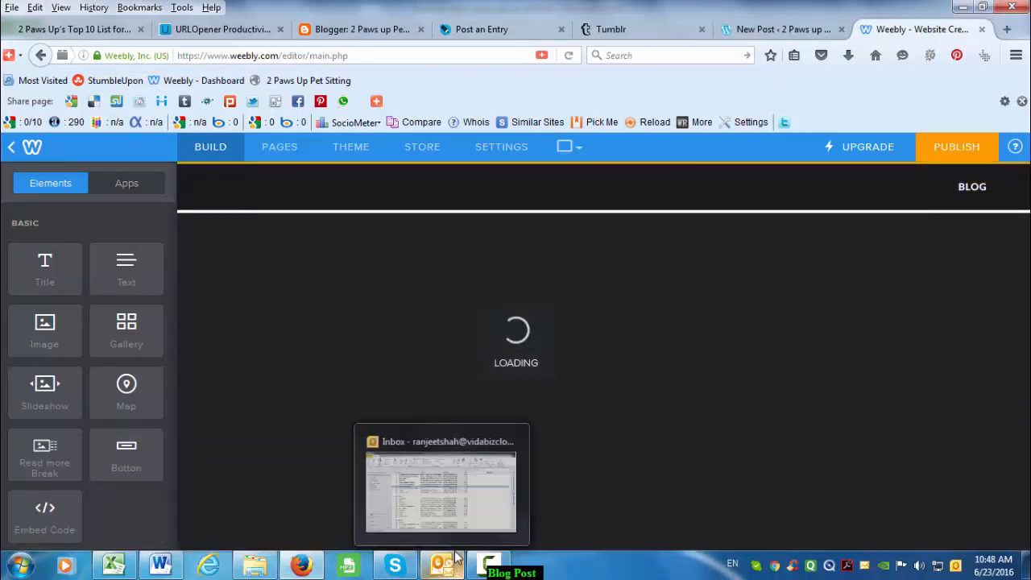
scroll(727, 333, down, 3)
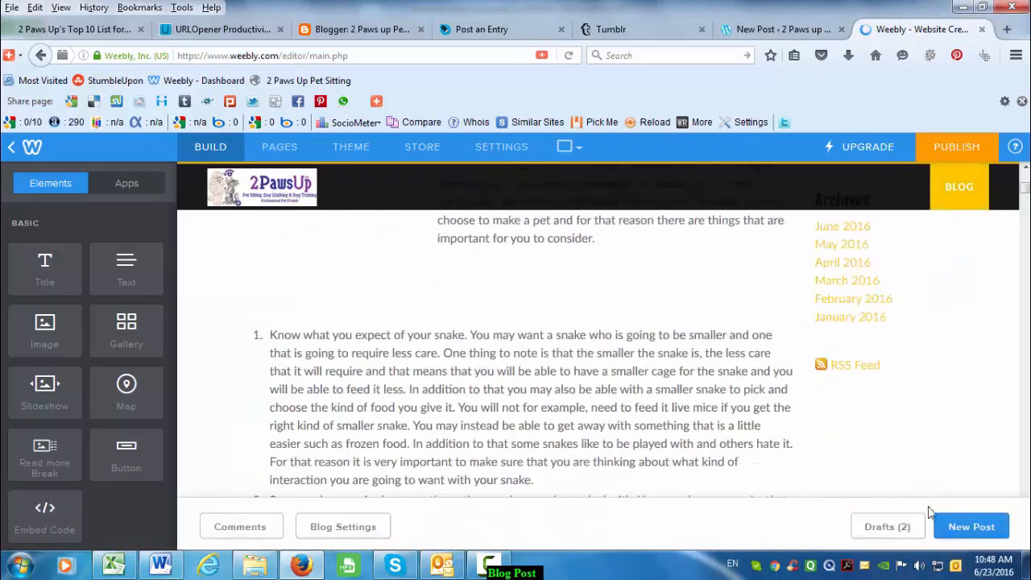
click(965, 528)
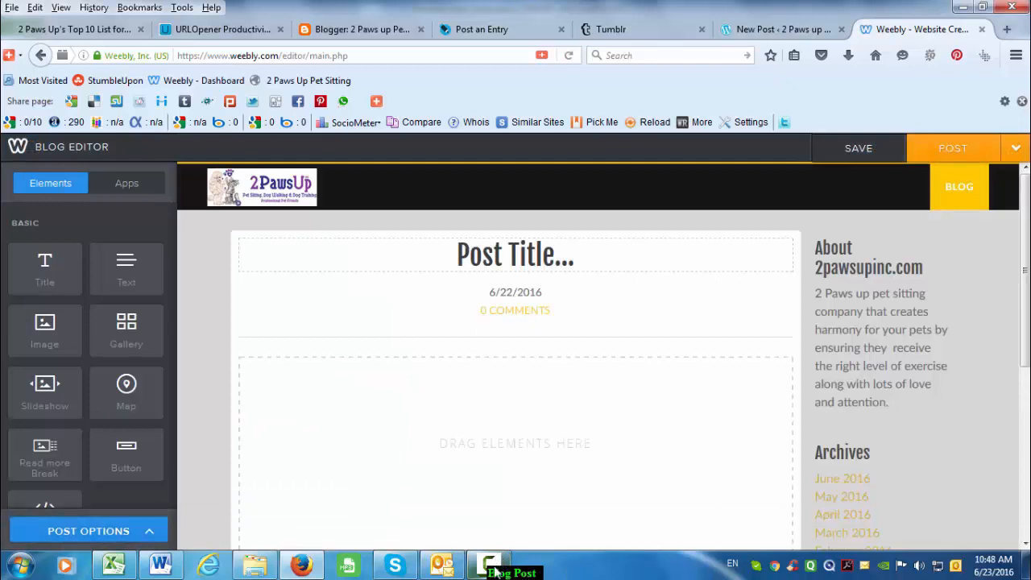
click(493, 567)
click(495, 569)
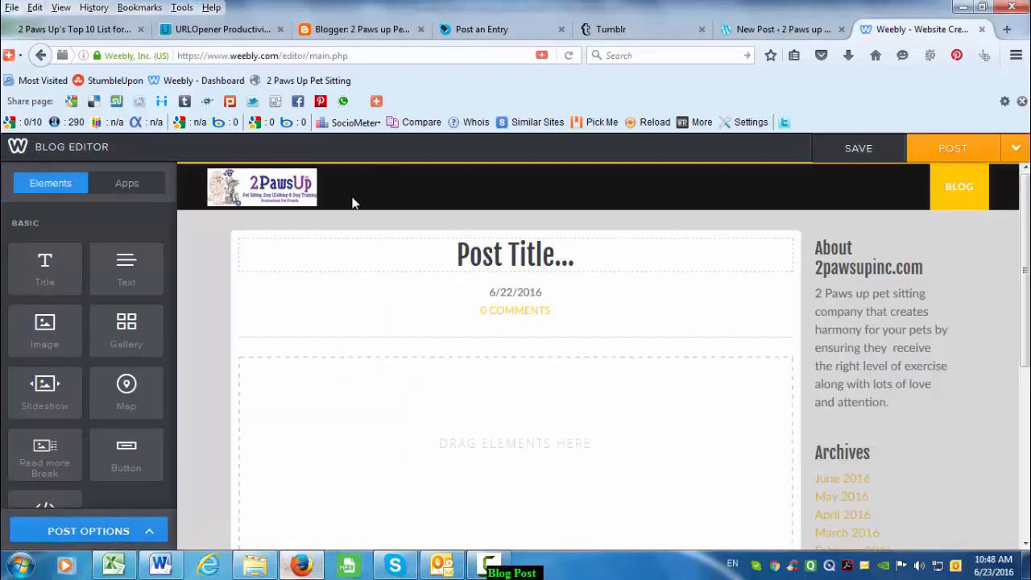
click(338, 32)
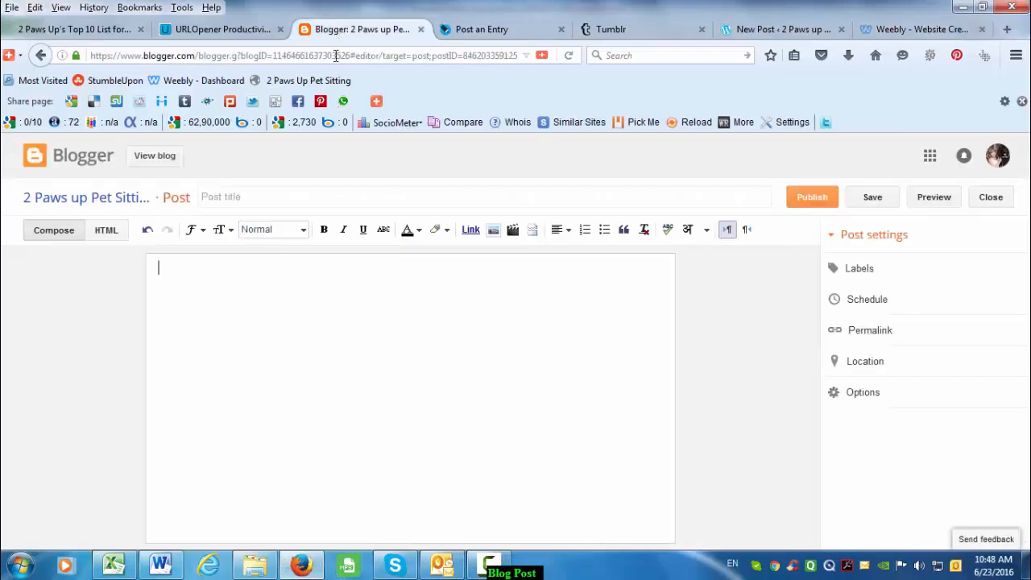
- Copy the title '2 Paws Up's Top 10 List for Hiring a Professional Pet Sitter' into Blogger and LiveJournal
click(159, 567)
drag(521, 201, 228, 163)
key(ctrl+c)
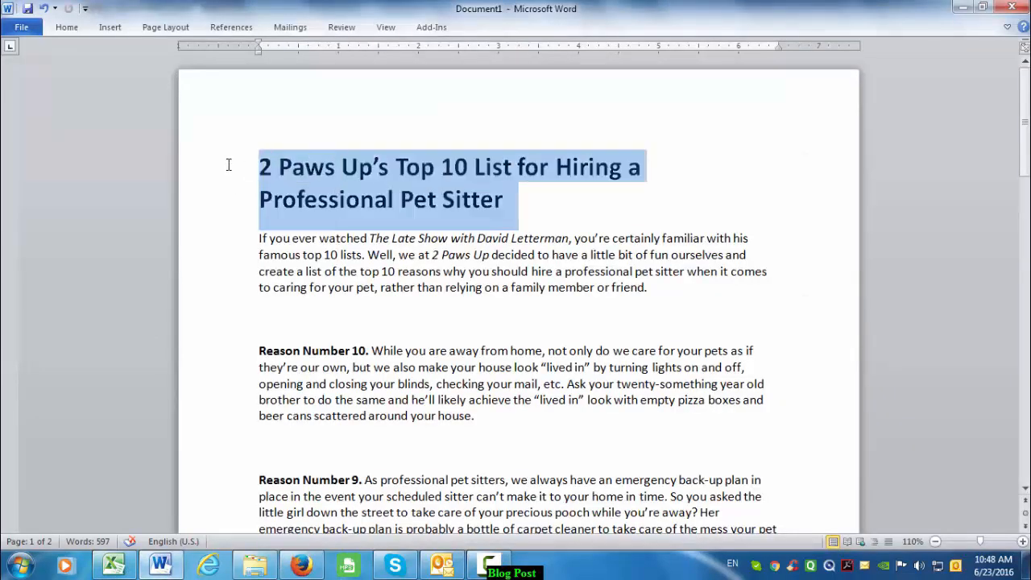
key(alt+Tab)
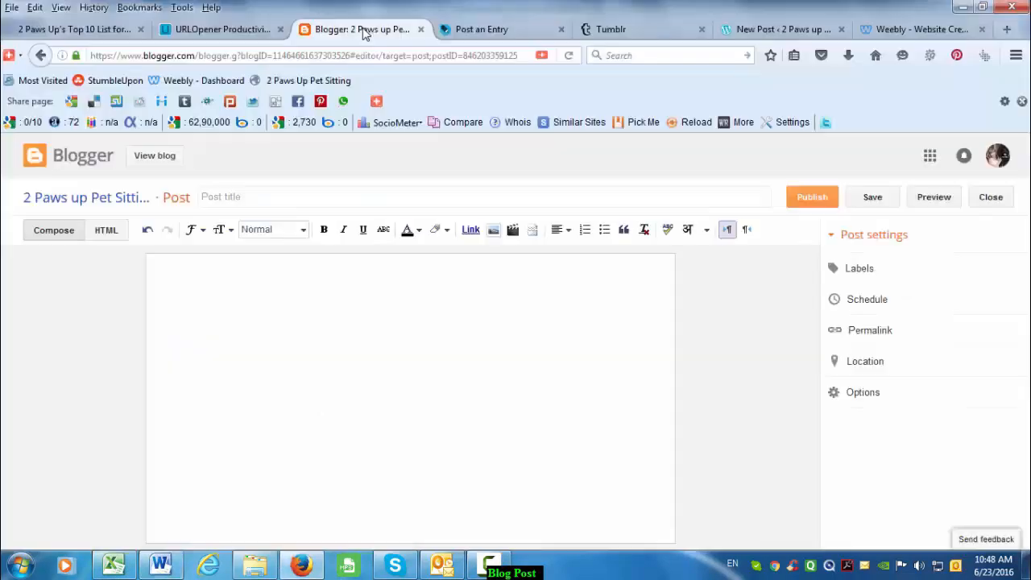
click(280, 203)
click(482, 29)
click(180, 449)
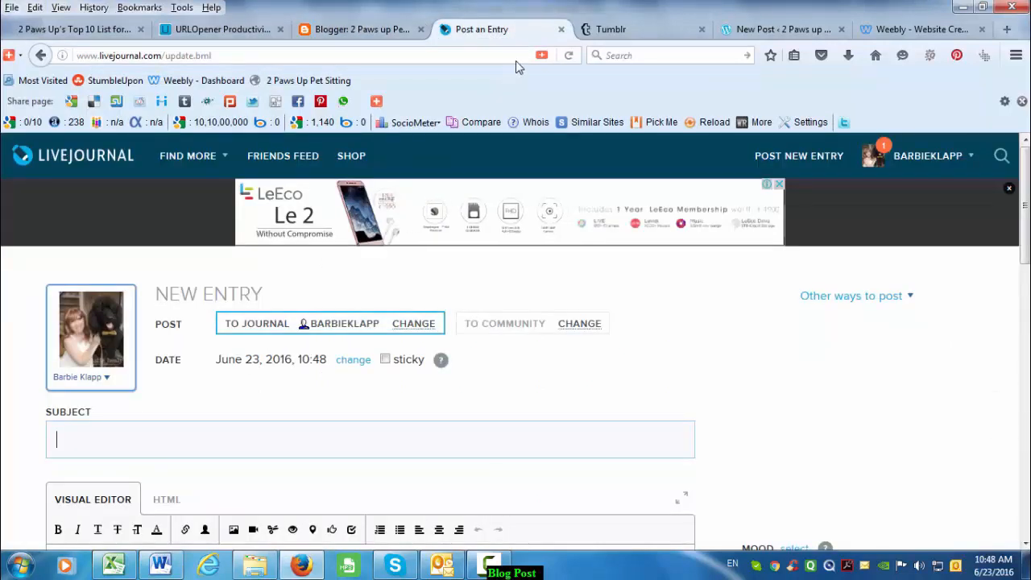
key(ctrl+v)
- Paste the same title into the Tumblr, WordPress and Weebly post titles
click(610, 29)
click(336, 266)
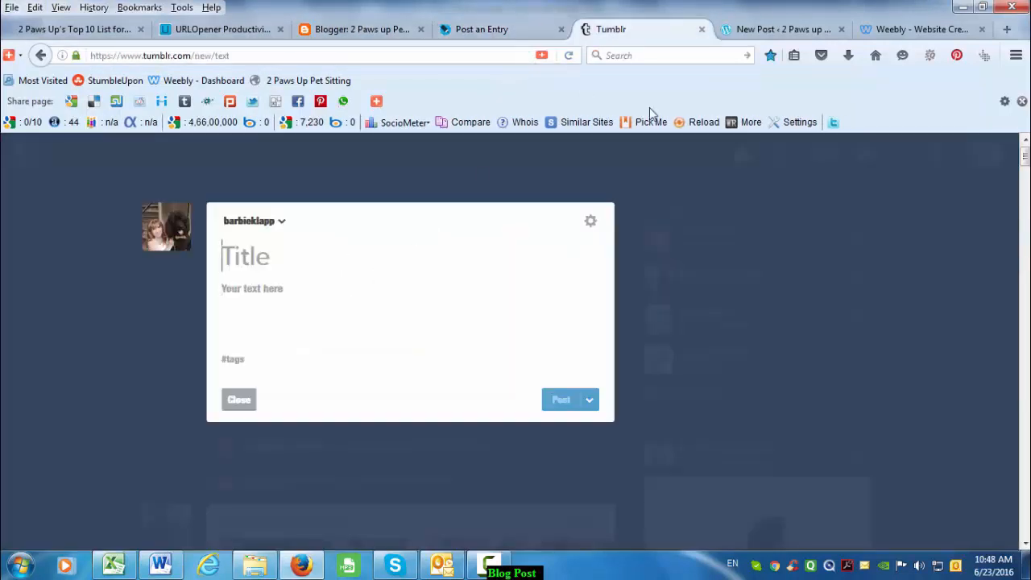
key(ctrl+v)
click(746, 29)
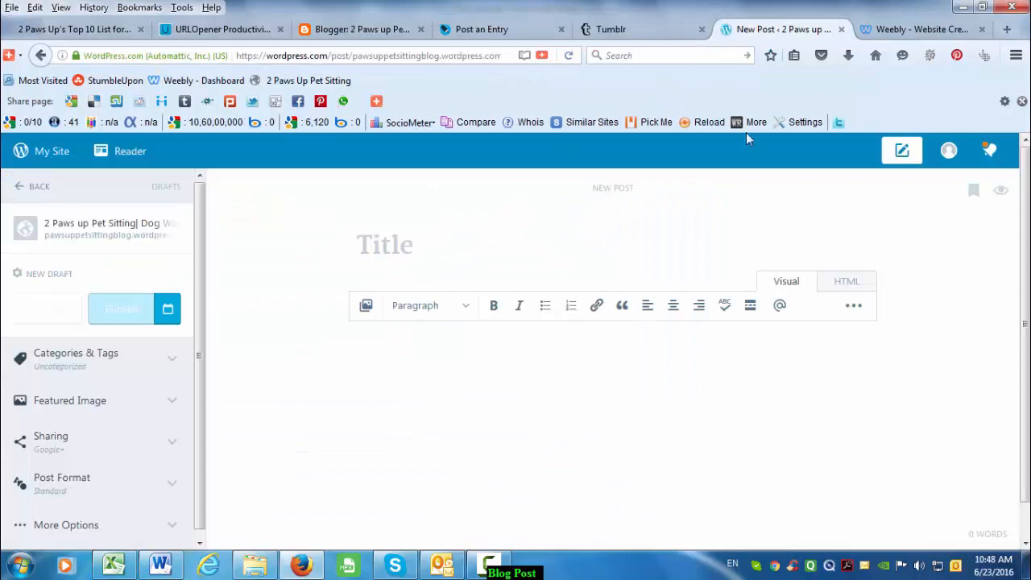
key(ctrl+v)
click(878, 29)
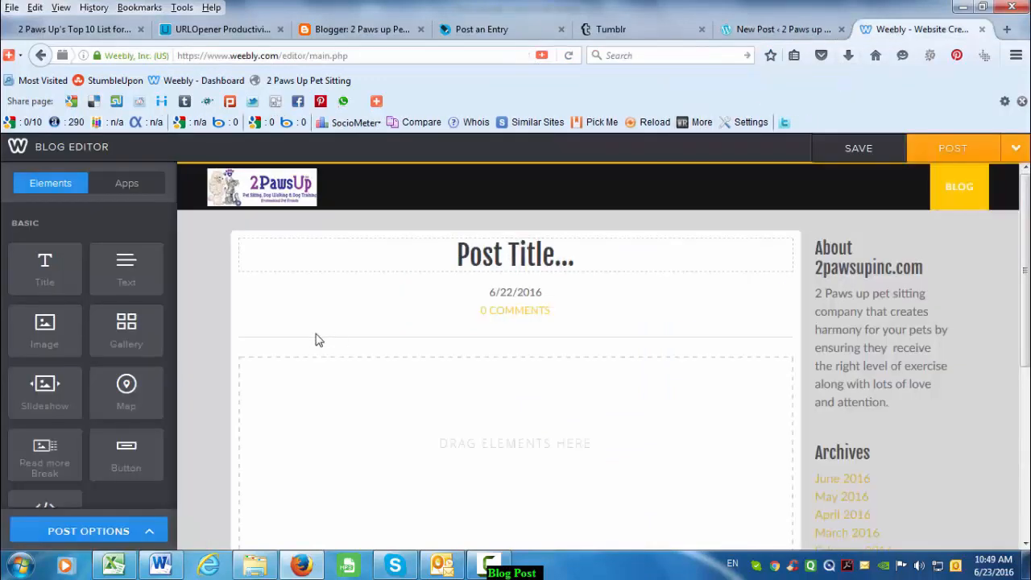
click(335, 251)
key(ctrl+v)
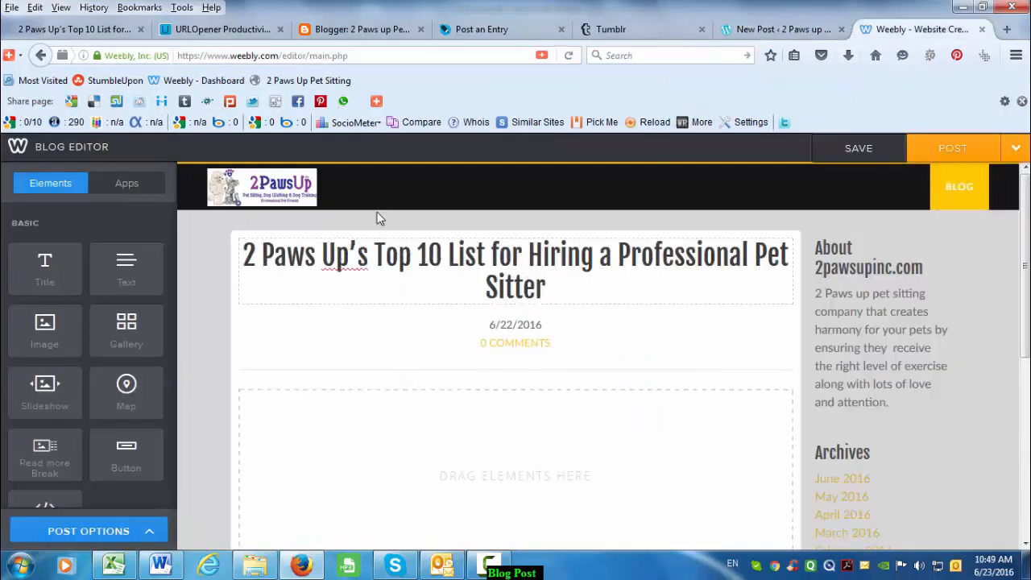
click(360, 30)
key(alt+Tab)
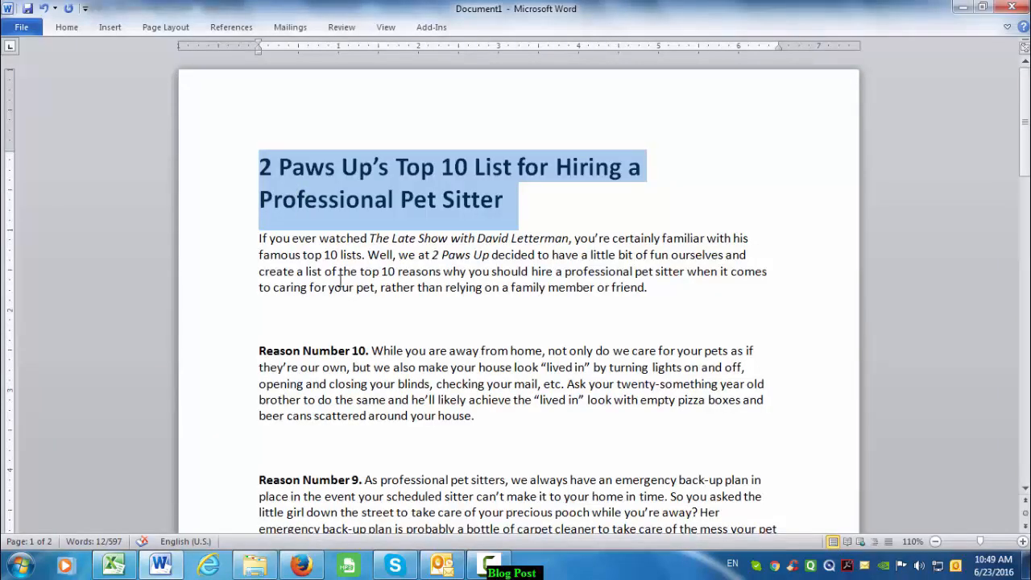
- Paste the Word article body through 'See more at-' into Blogger, then view the published article
drag(255, 235, 509, 325)
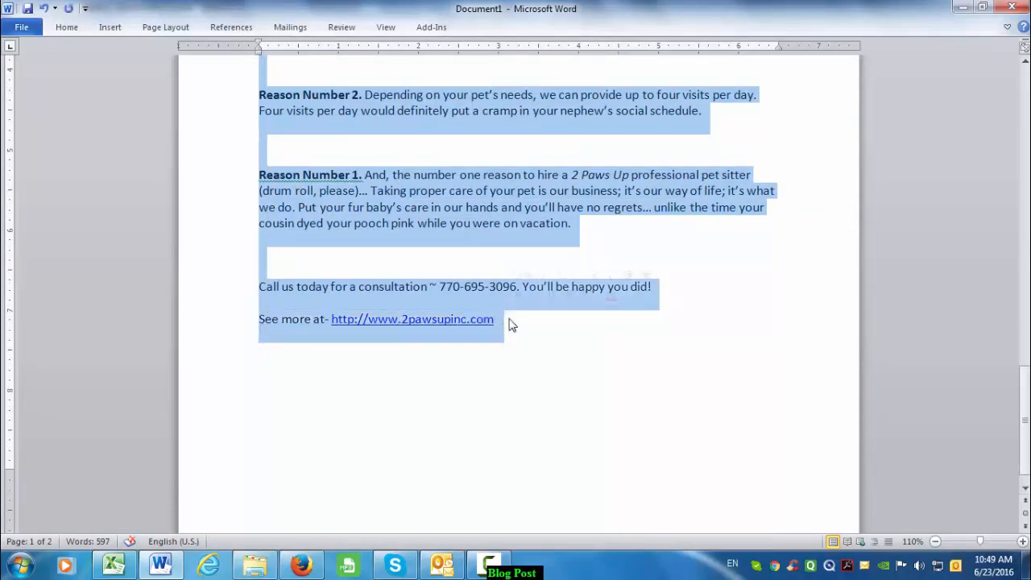
key(alt+Tab)
key(ctrl+v)
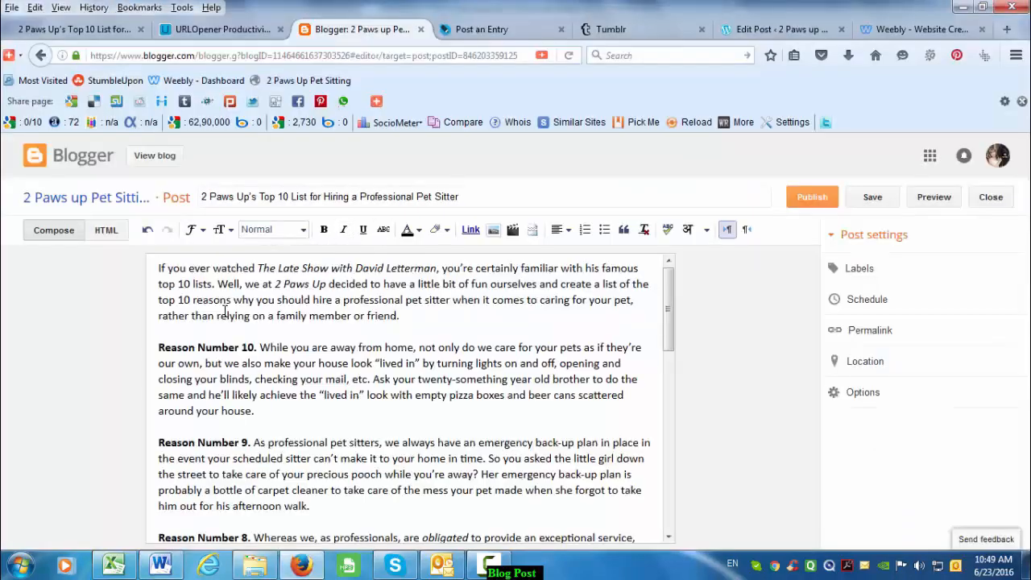
scroll(423, 345, down, 2)
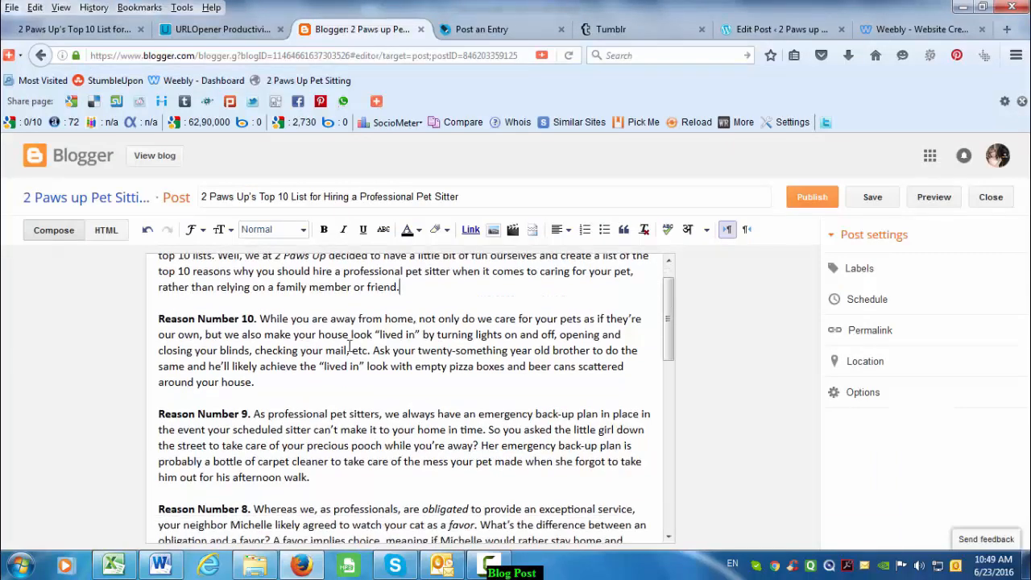
scroll(320, 422, down, 13)
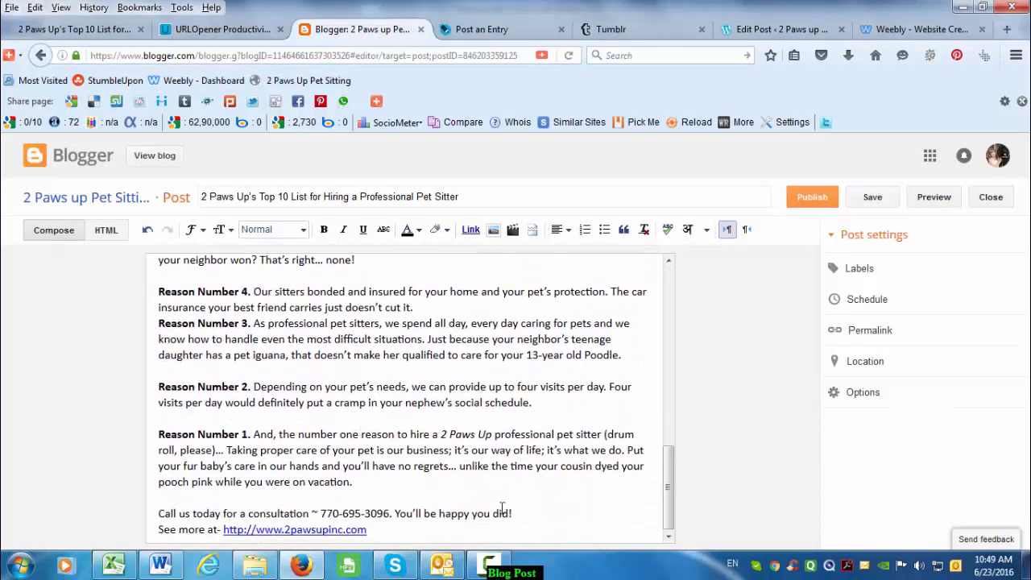
scroll(448, 454, up, 15)
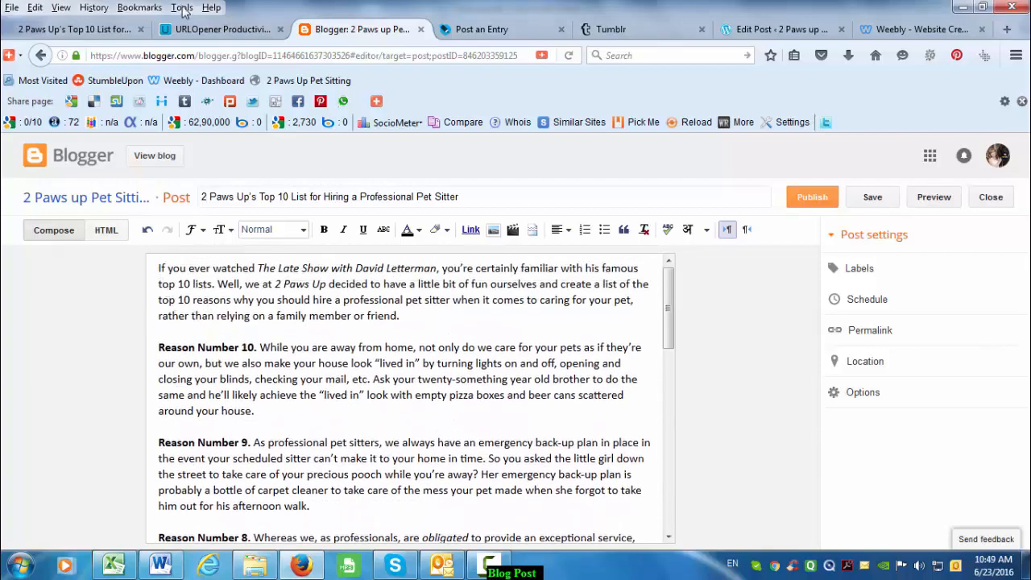
click(125, 30)
scroll(242, 342, up, 15)
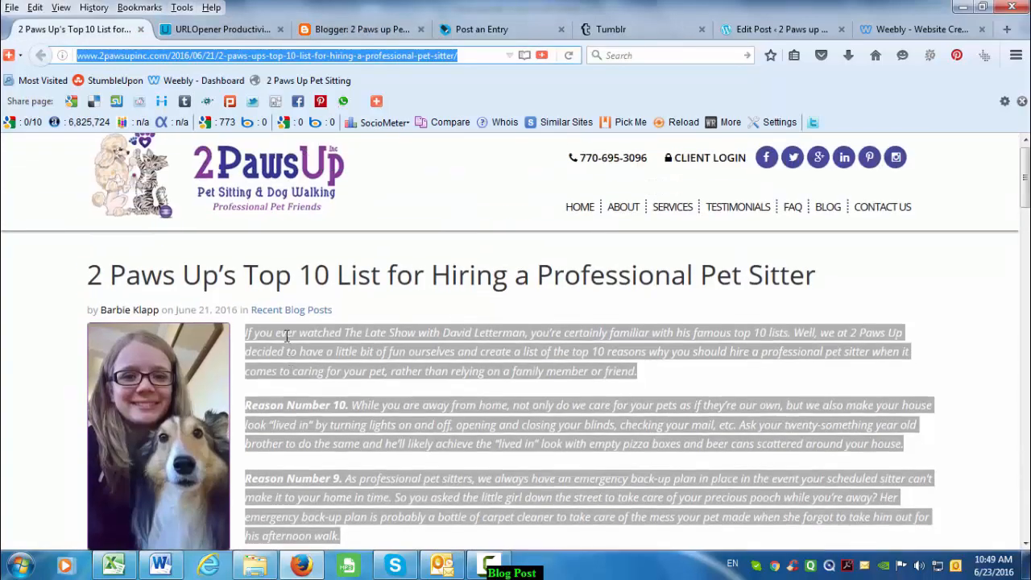
- Save the published post's dog photo to the Desktop with Save Image As
click(286, 335)
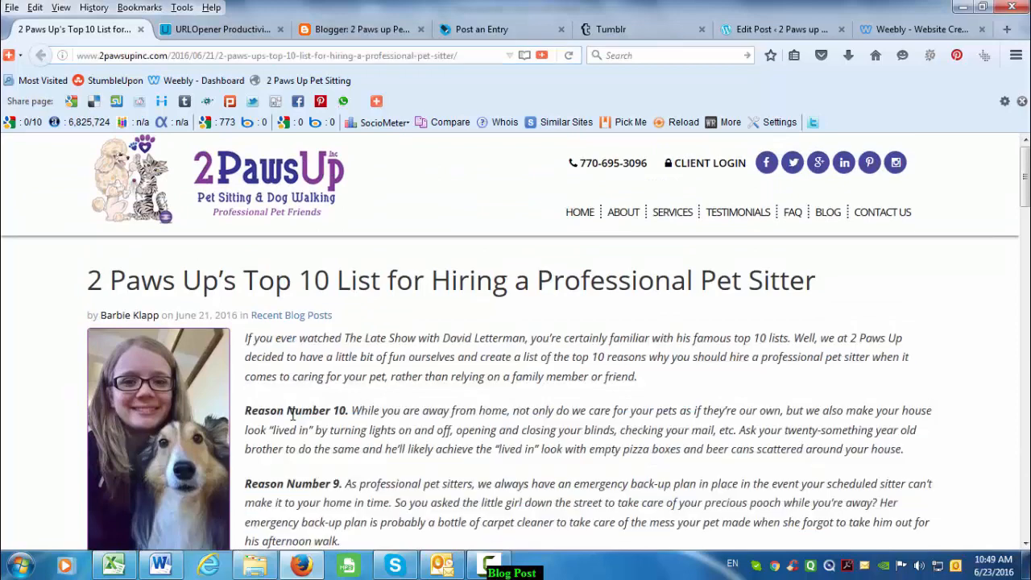
right_click(173, 389)
click(244, 231)
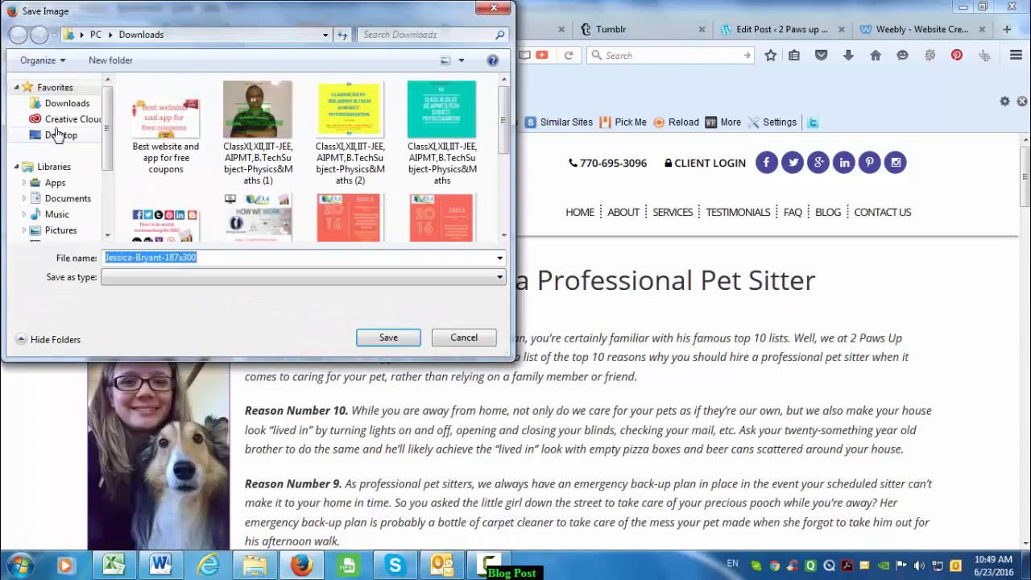
click(62, 135)
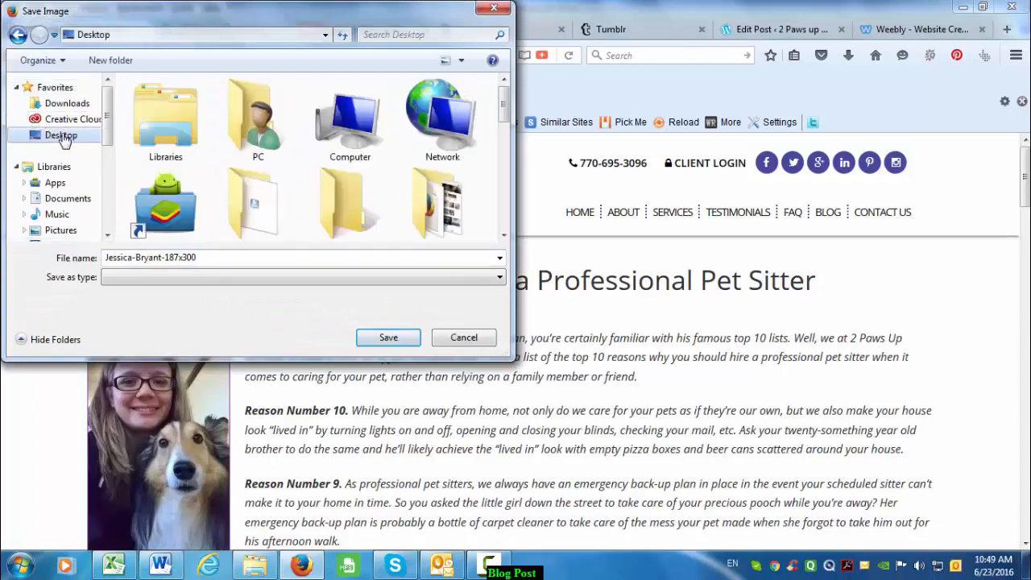
click(389, 338)
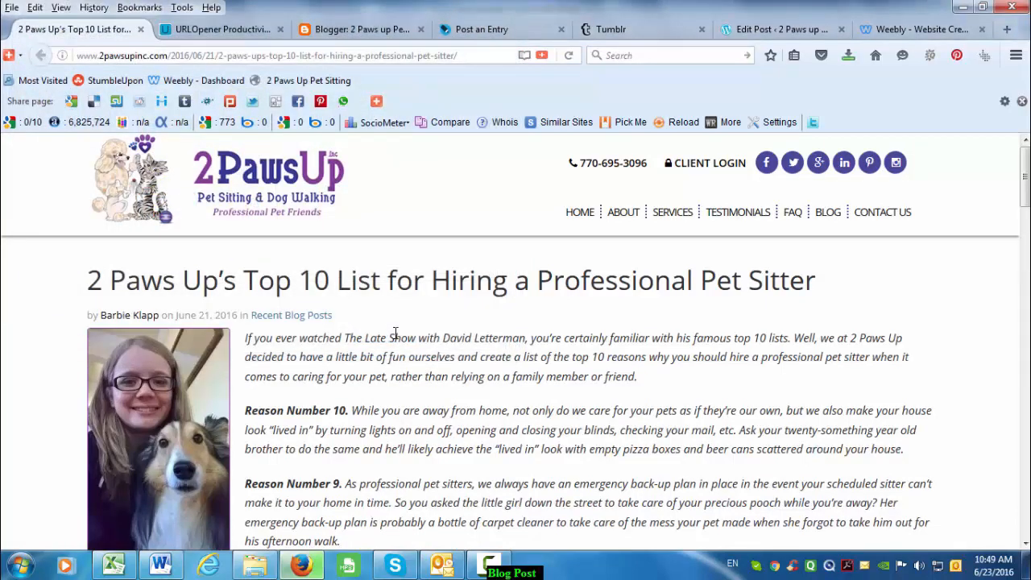
click(360, 30)
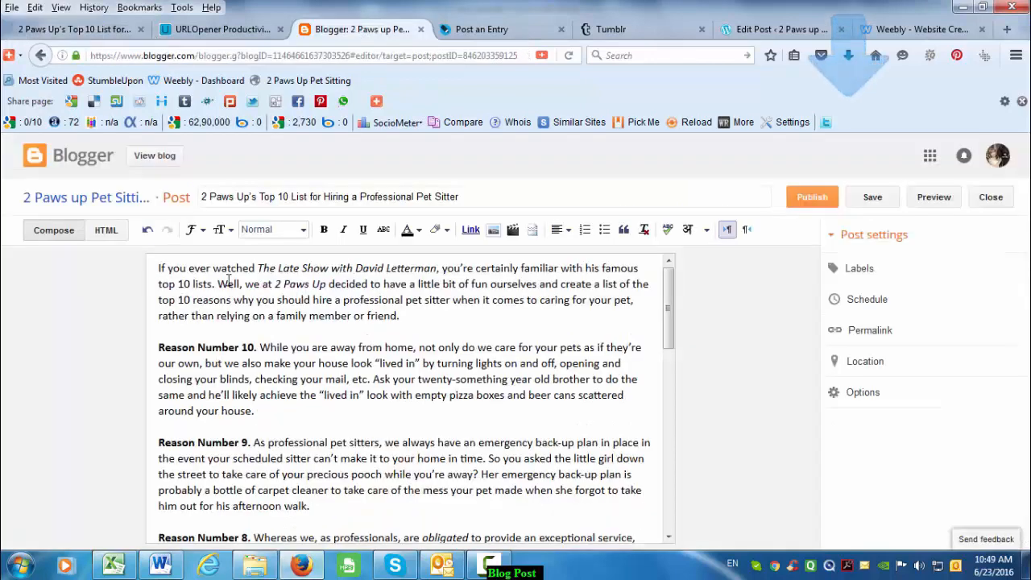
- Upload the dog photo from the Desktop and insert it into the Blogger post
click(492, 231)
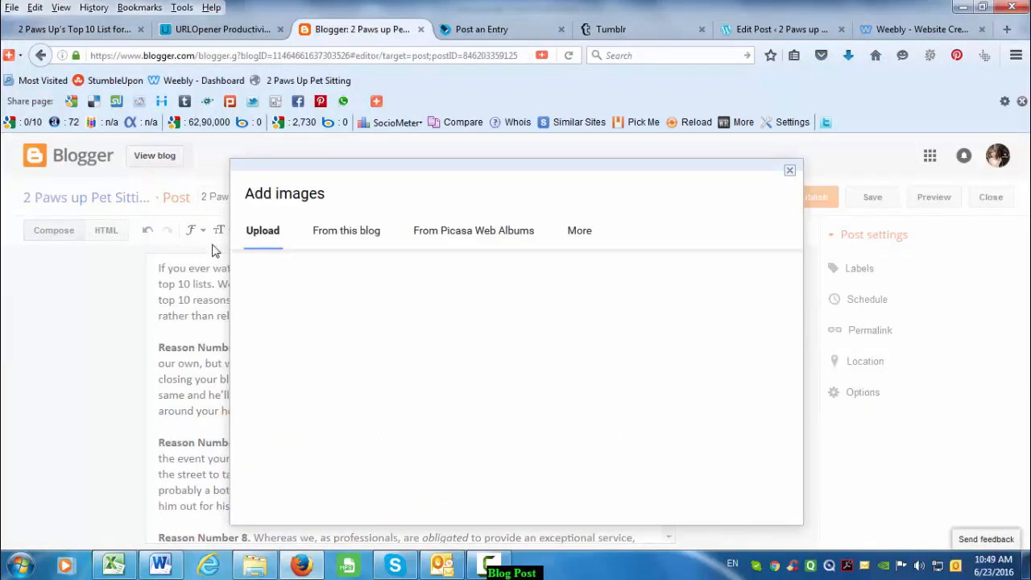
click(298, 274)
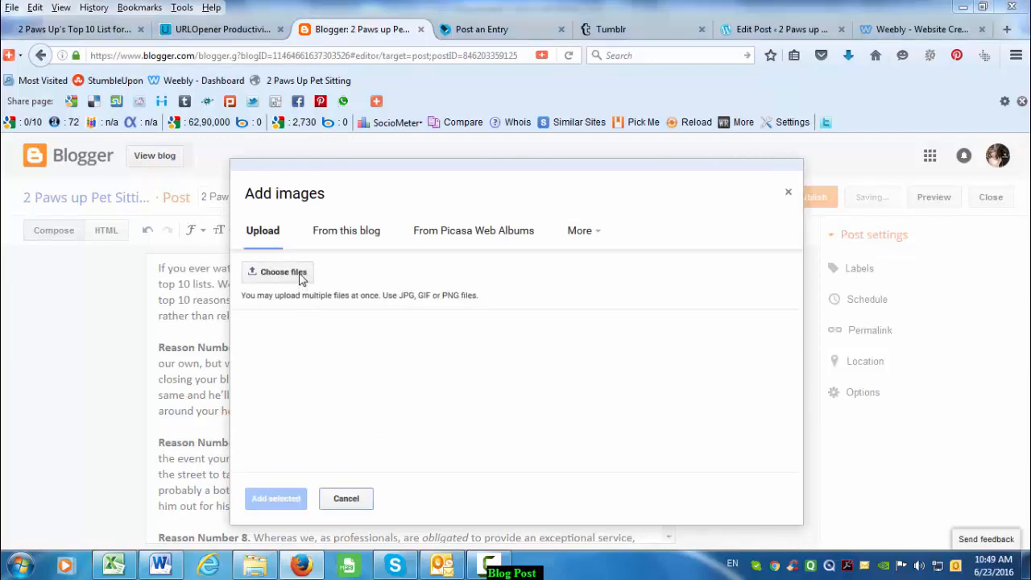
click(292, 215)
scroll(314, 225, down, 8)
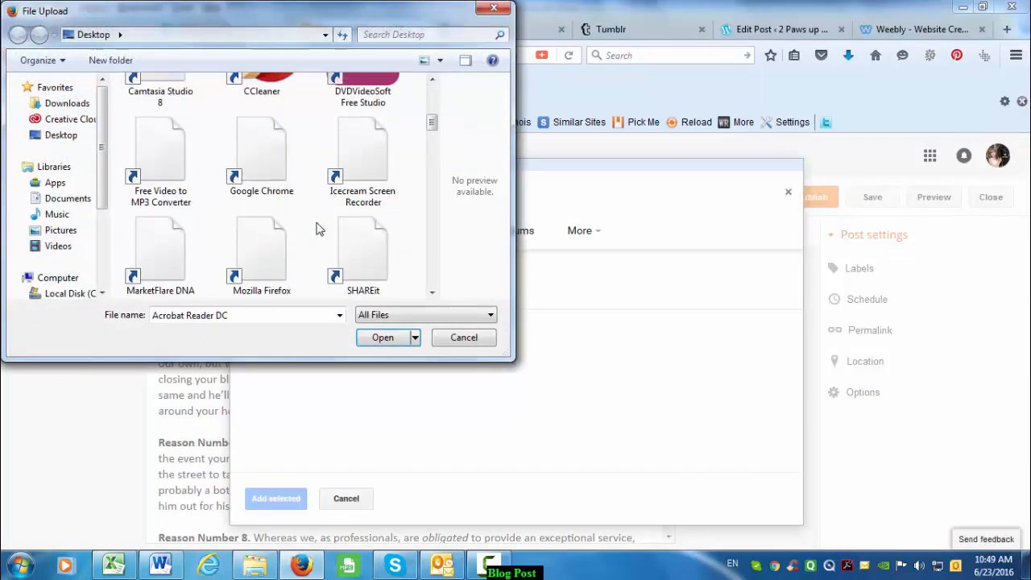
scroll(317, 229, down, 10)
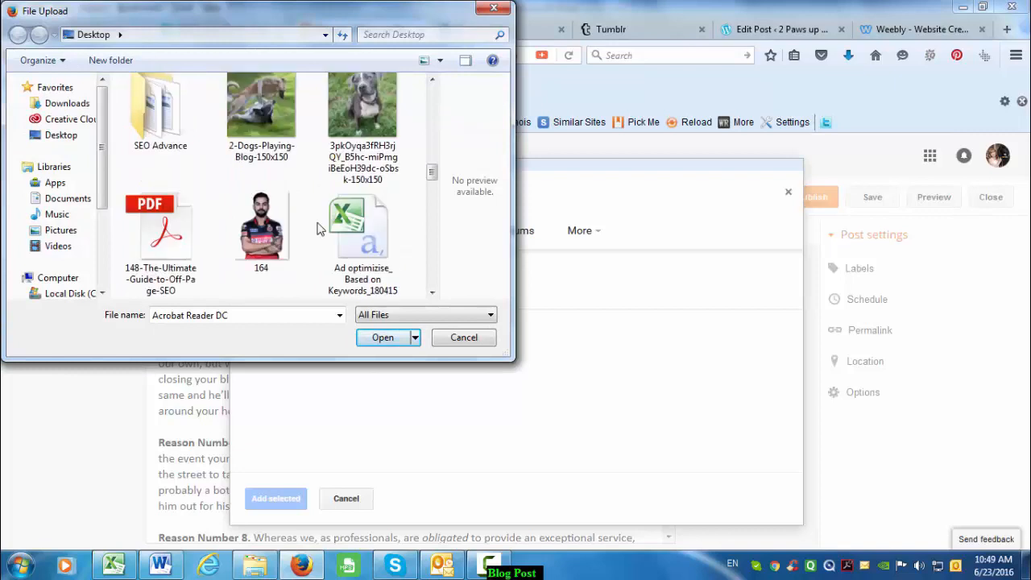
scroll(318, 228, down, 8)
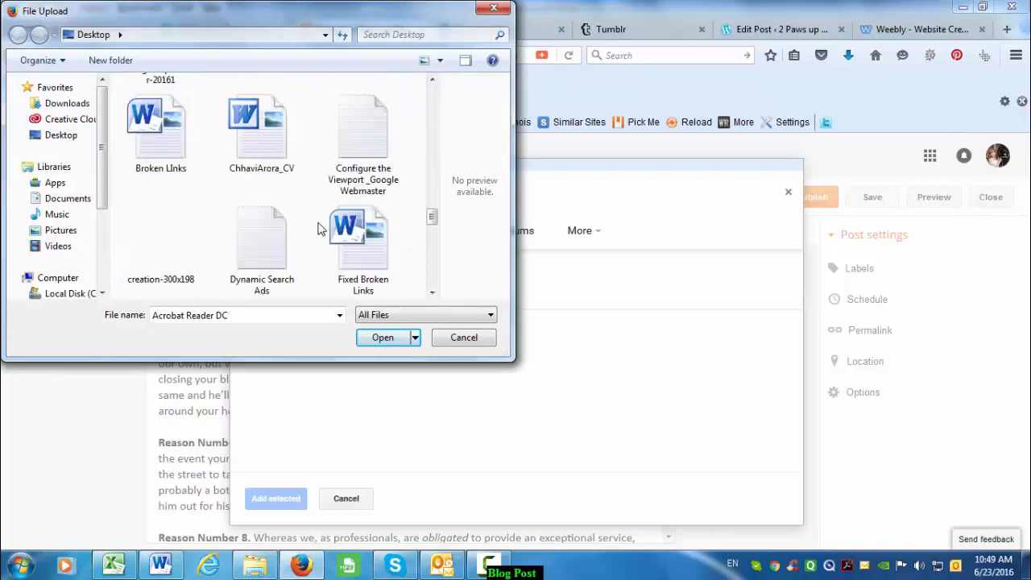
click(281, 156)
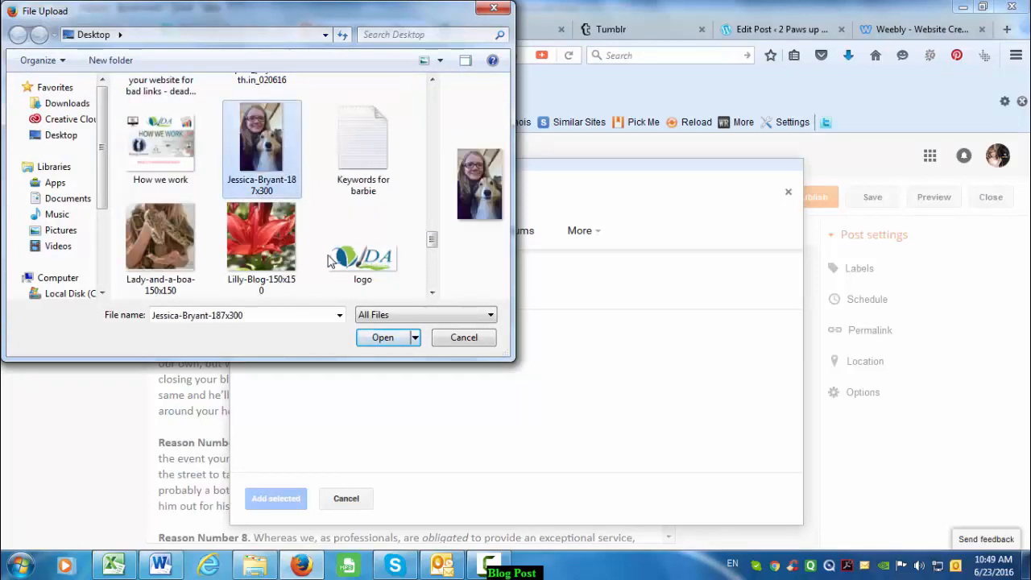
click(385, 338)
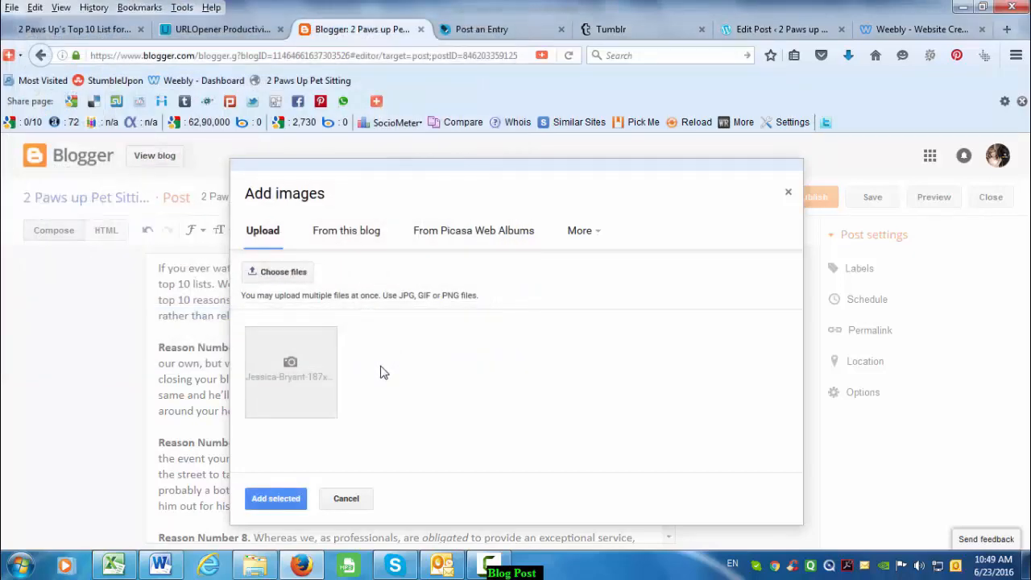
click(273, 498)
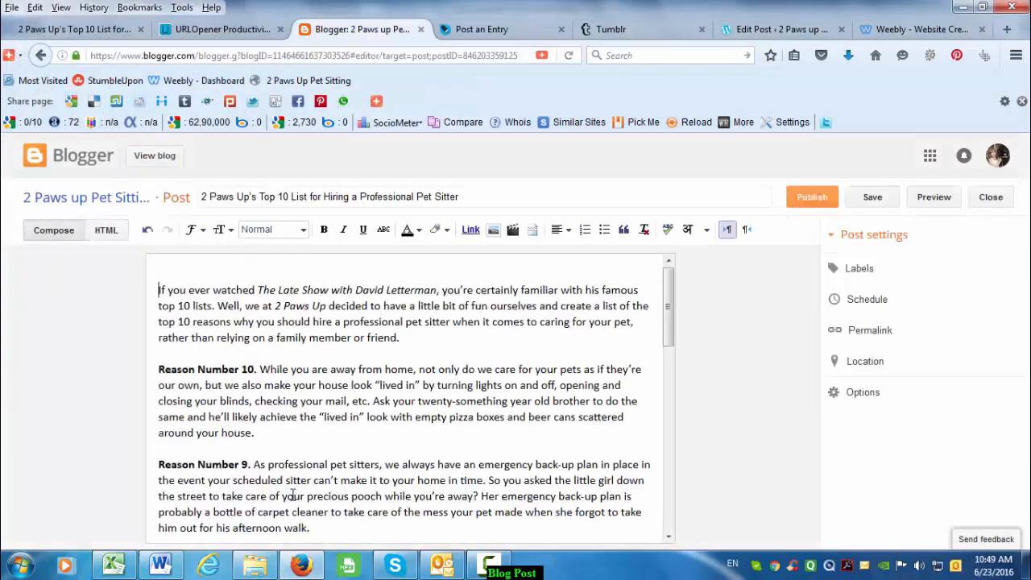
- Move the photo to the left edge so the intro text wraps beside it
drag(418, 354, 276, 352)
click(381, 356)
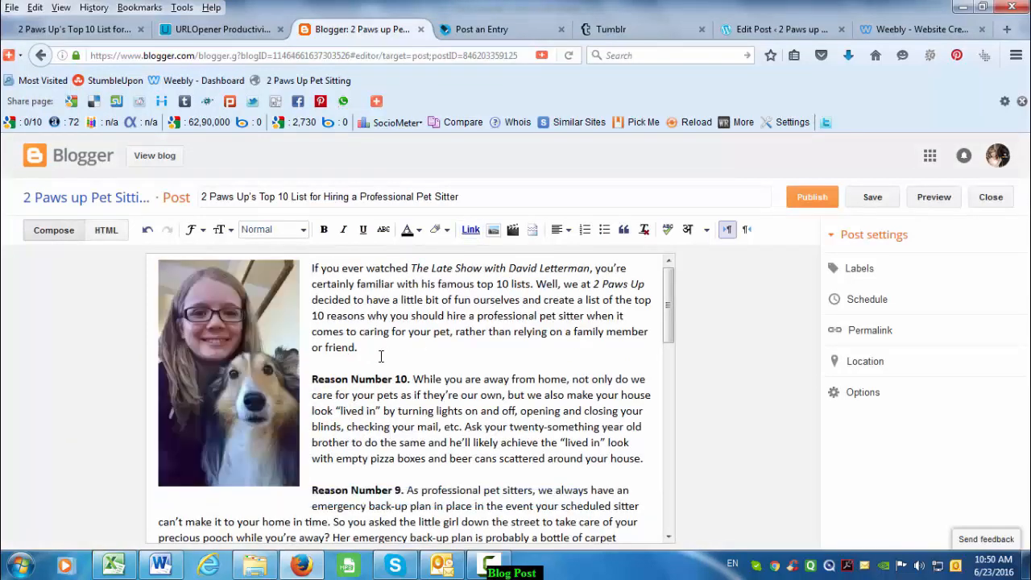
scroll(389, 365, down, 15)
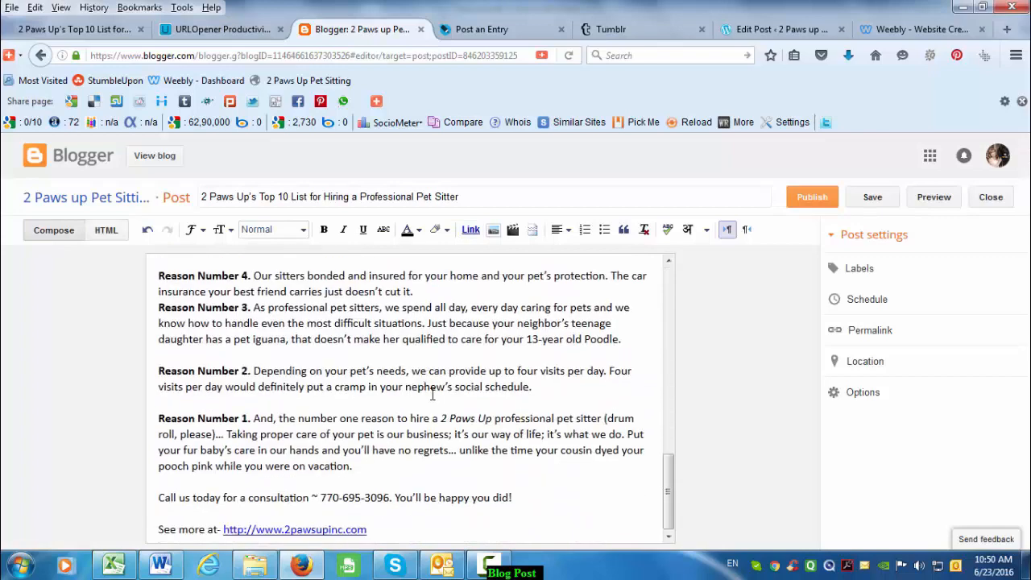
scroll(435, 395, up, 15)
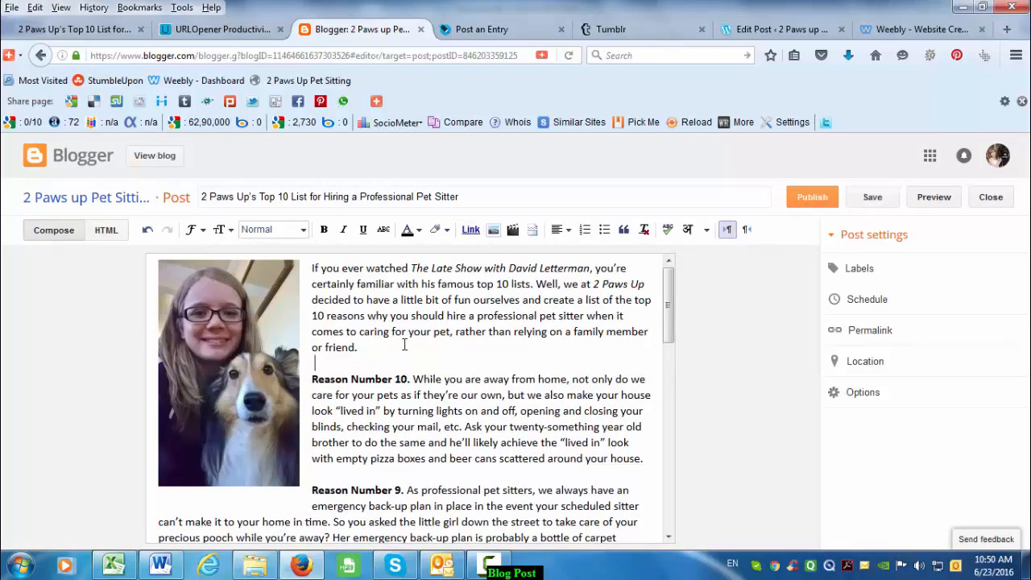
key(ctrl+f)
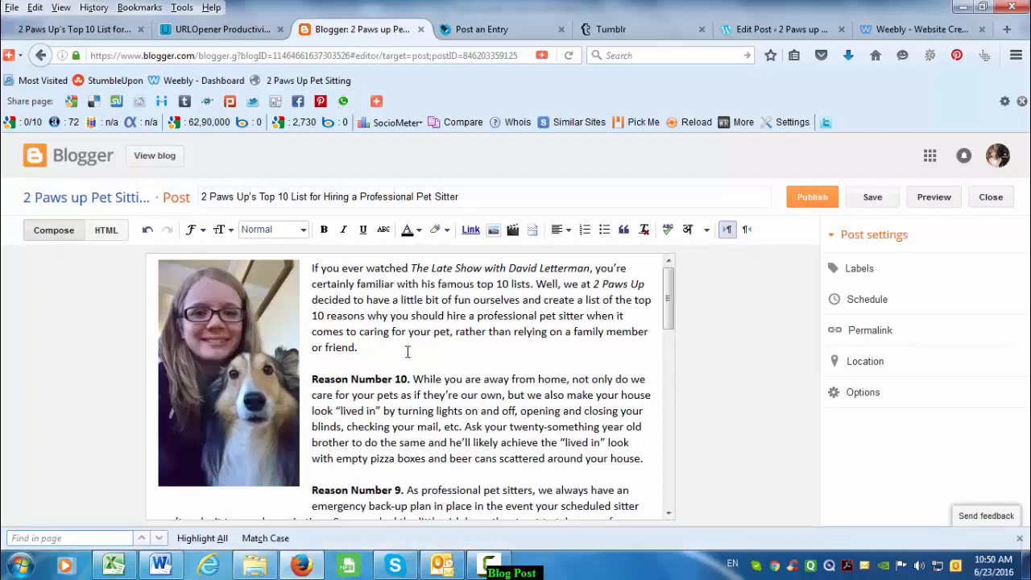
text(PEts)
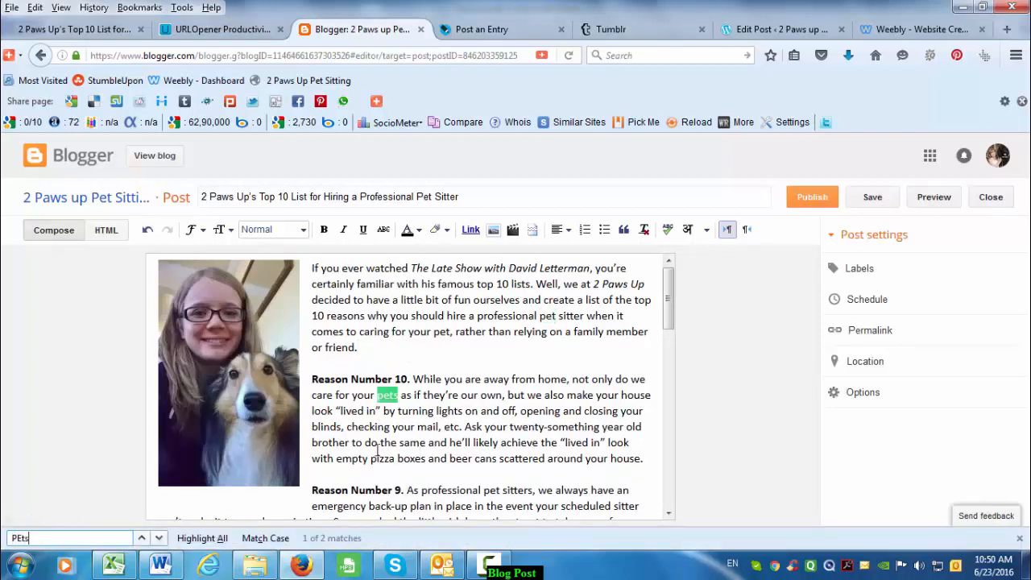
click(109, 30)
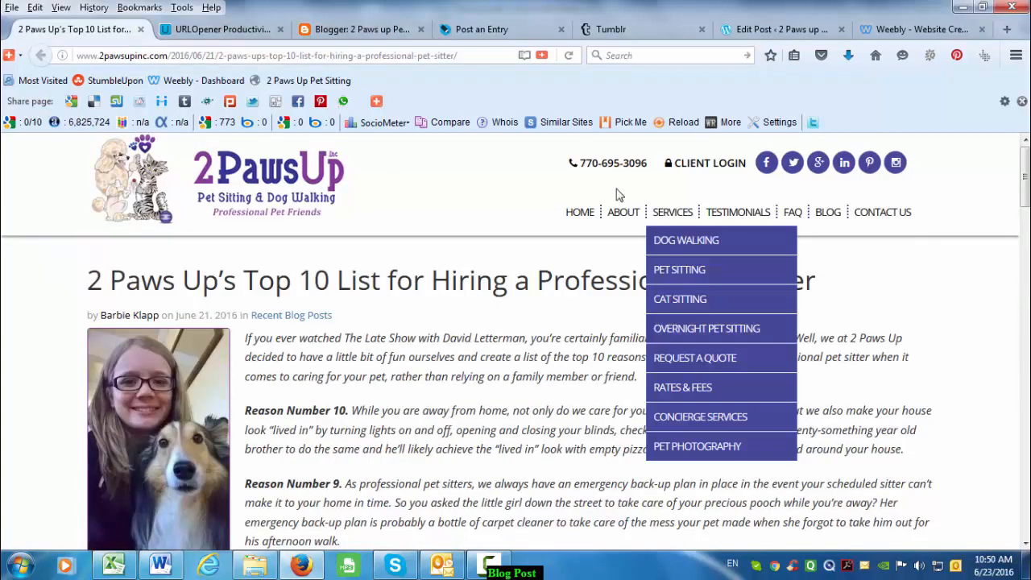
middle_click(684, 269)
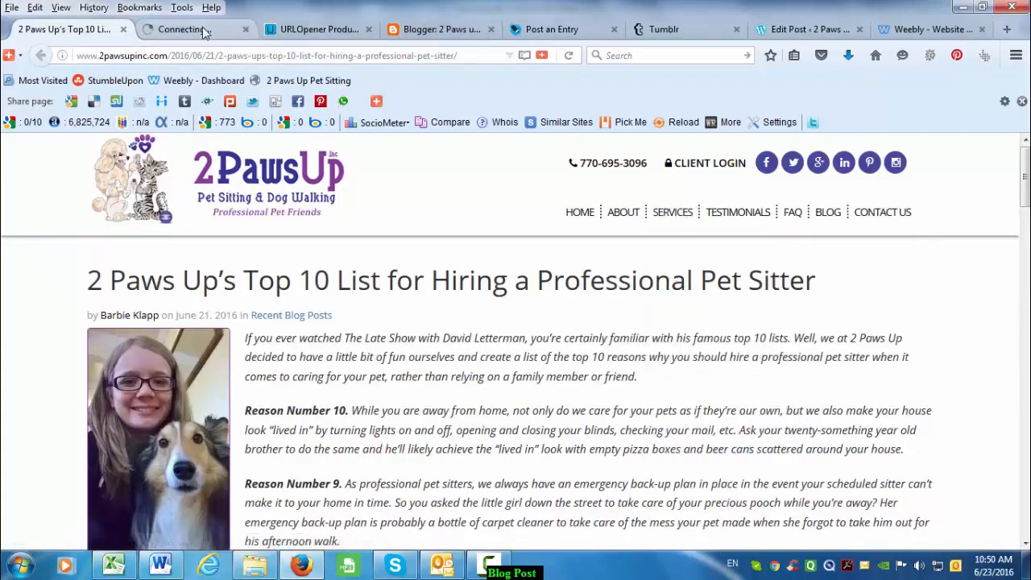
click(204, 31)
click(441, 32)
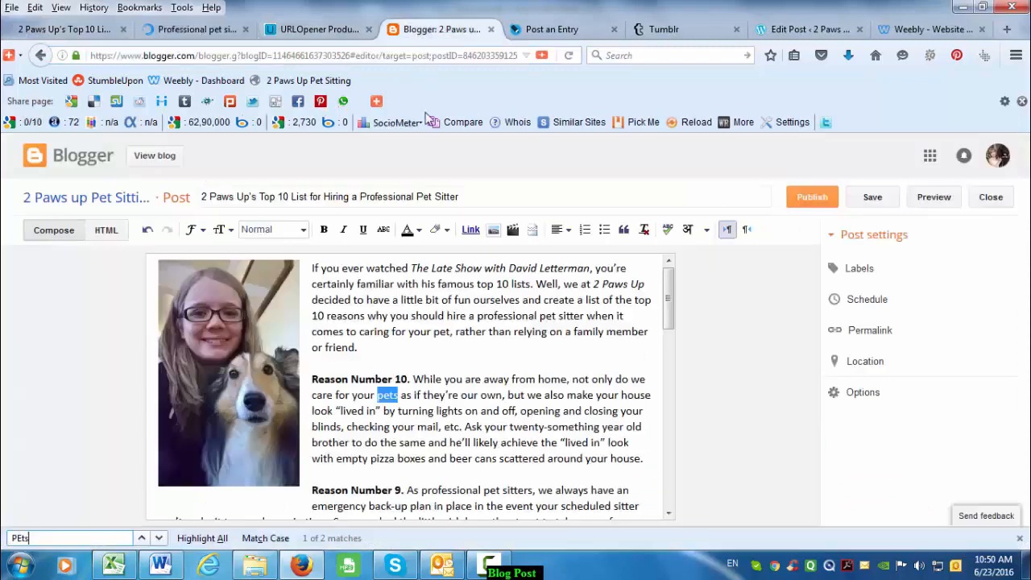
click(470, 230)
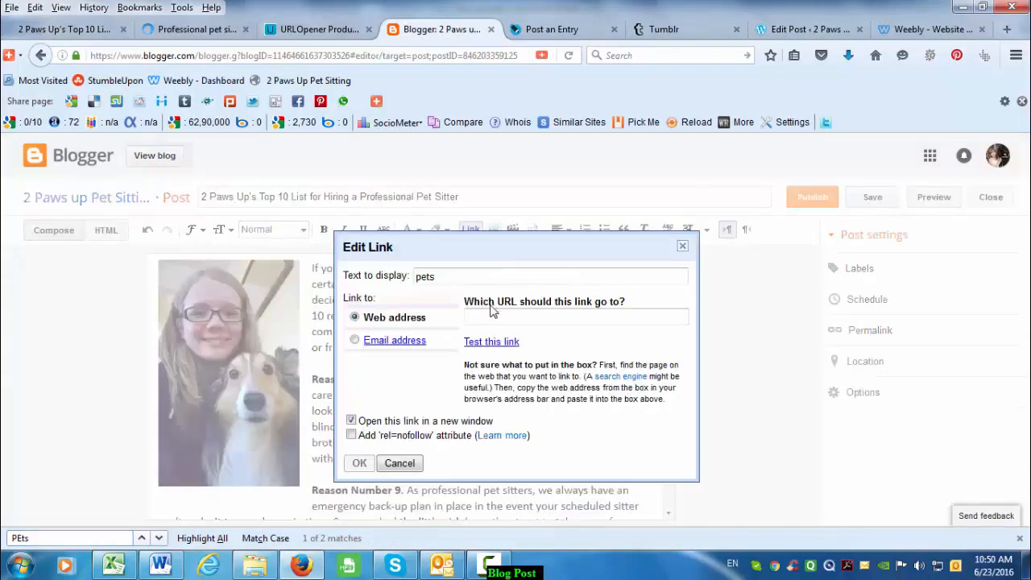
text(http://www.2pawsupinc.com/pet-sitting/)
click(359, 464)
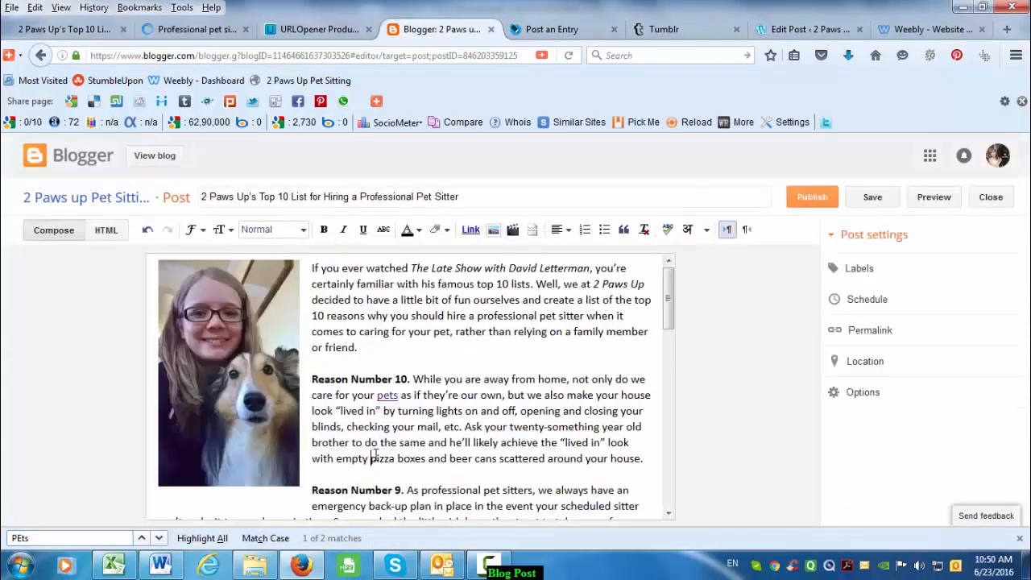
- Link the Reason Number 3 'pets' to the same pet-sitting URL
click(160, 540)
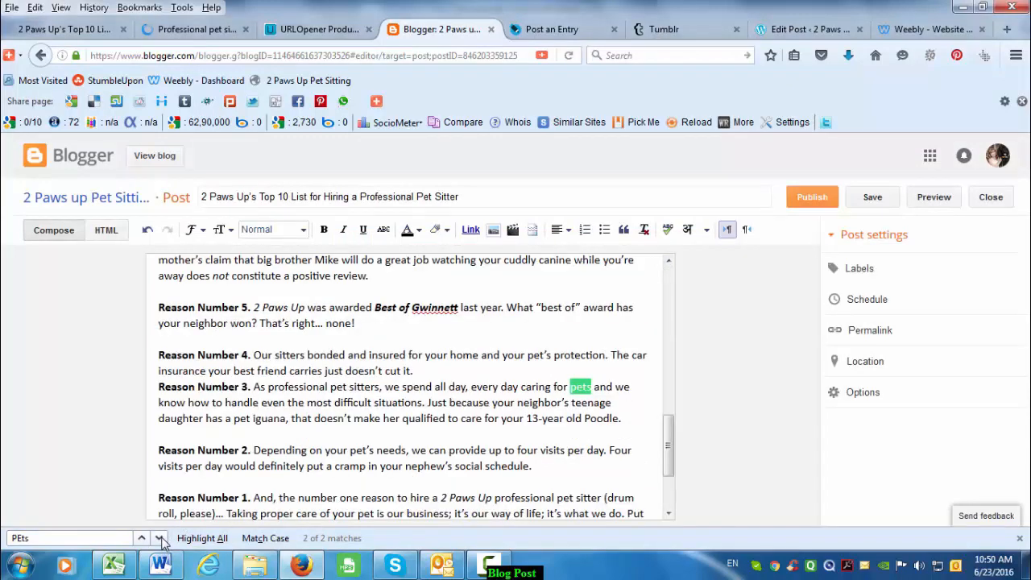
click(160, 540)
click(161, 539)
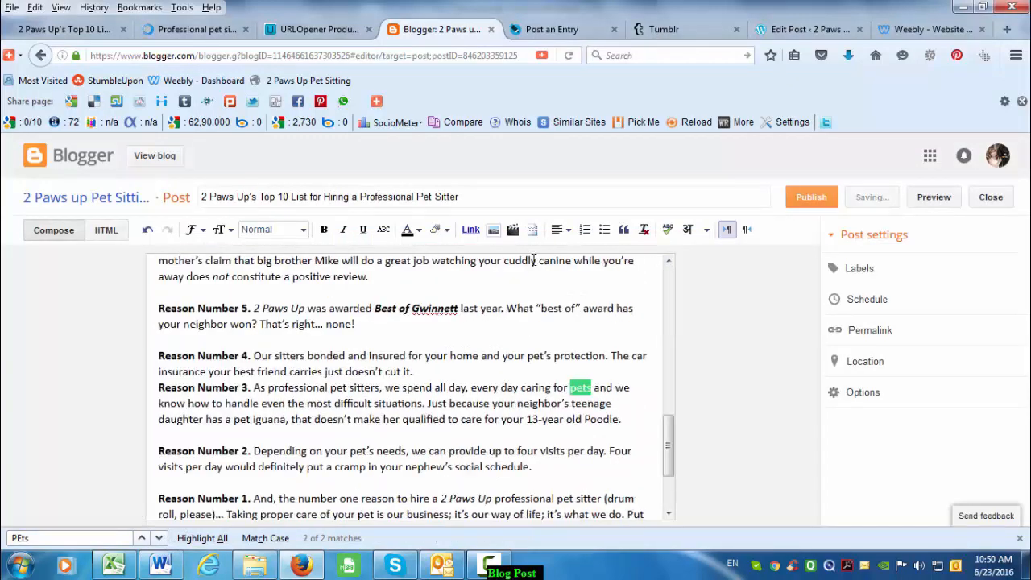
click(471, 229)
text(http://www.2pawsupinc.com/pet-sitting/)
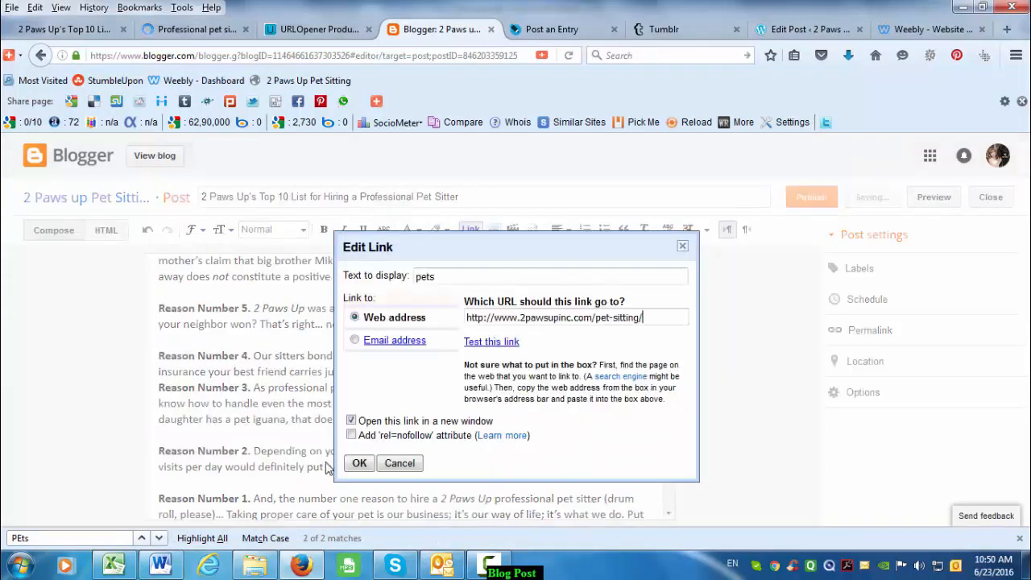
click(360, 464)
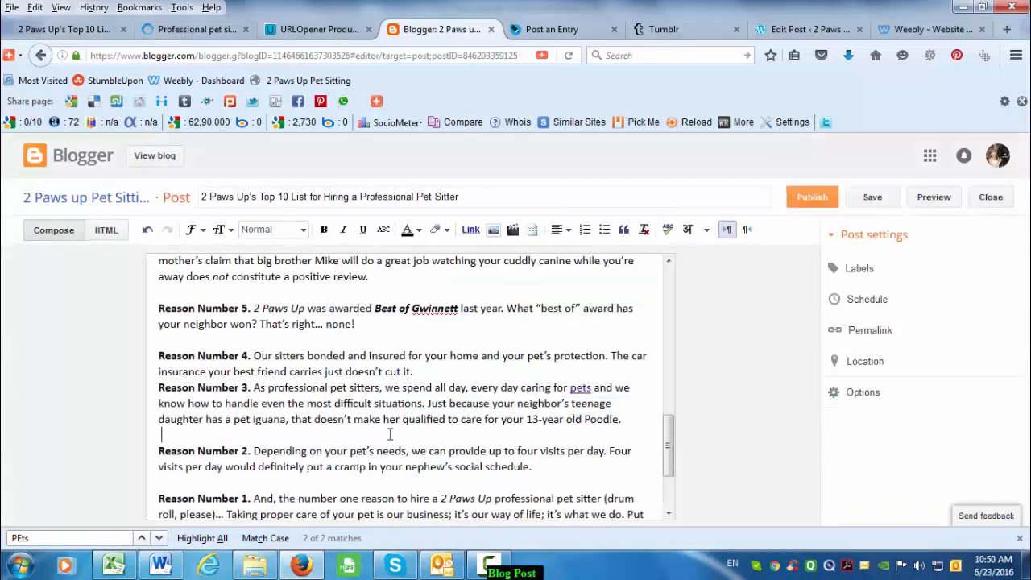
scroll(389, 434, up, 10)
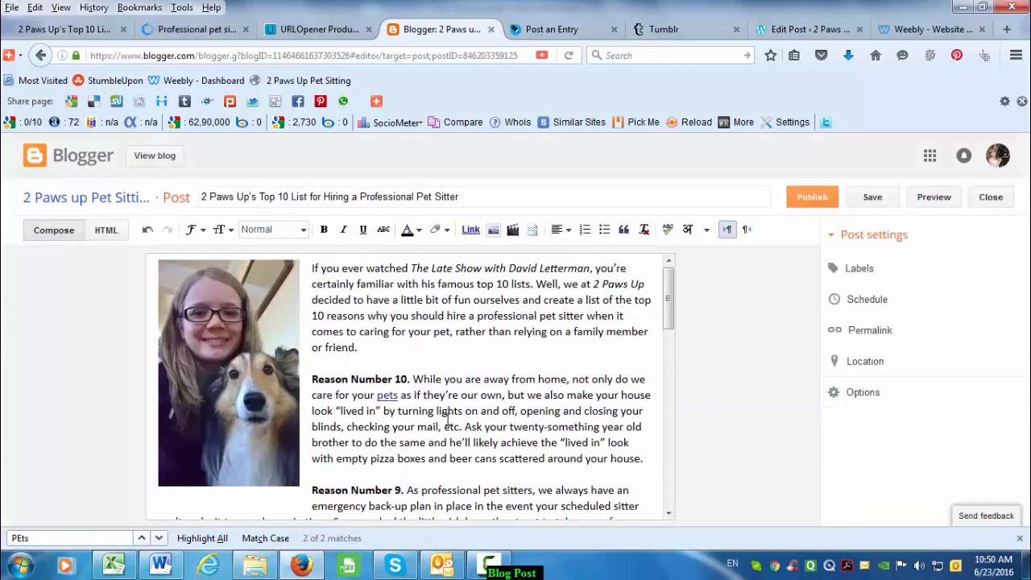
- Search the Blogger post text for 'Dog' matches and return to the top
key(ctrl+f)
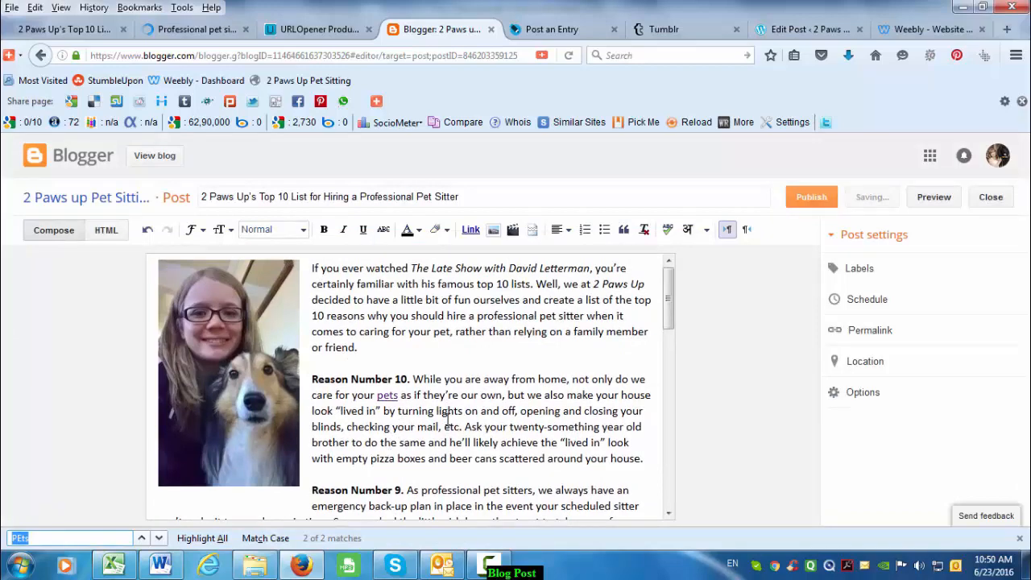
key(Return)
text(Dogs)
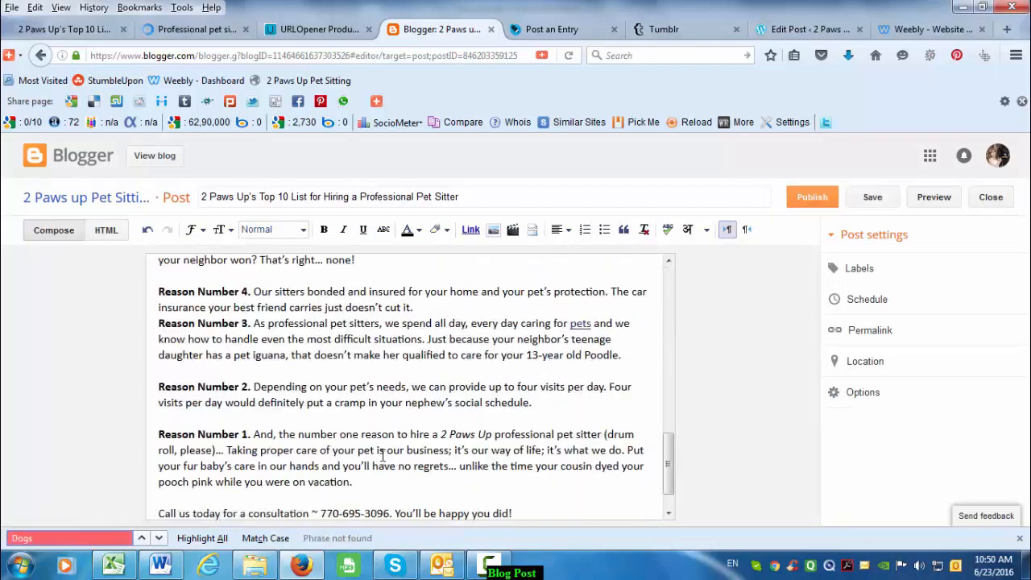
key(BackSpace)
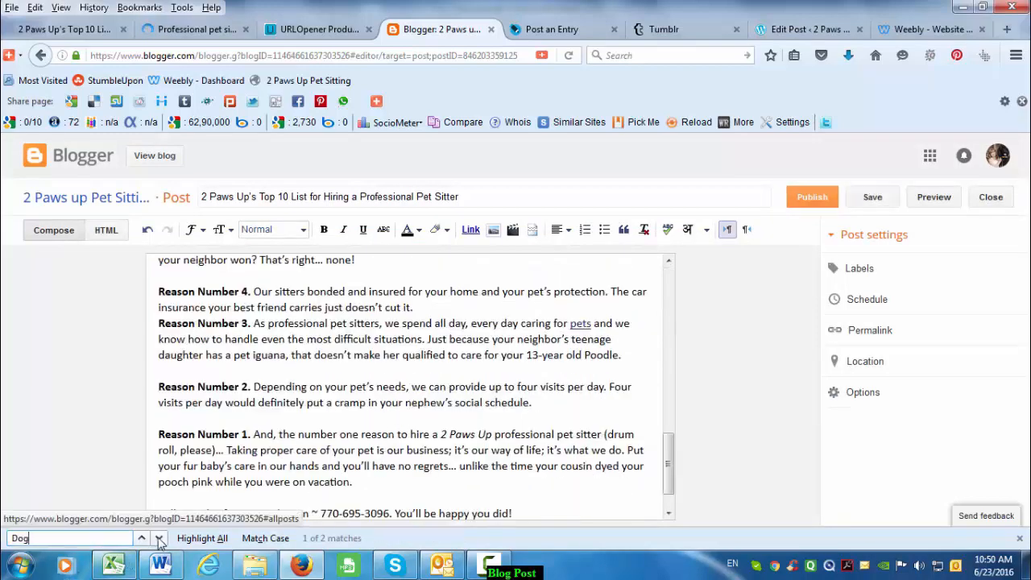
key(ctrl+Home)
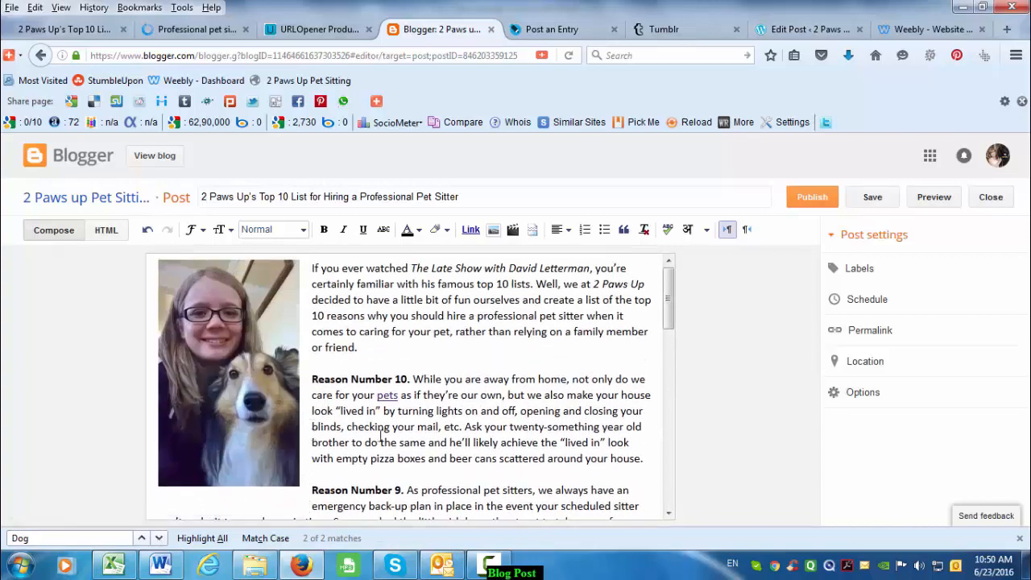
scroll(380, 436, down, 8)
scroll(451, 378, up, 8)
mouse_move(668, 314)
mouse_down()
mouse_move(675, 496)
mouse_move(670, 314)
mouse_up()
- Preview the Blogger post after the intro paragraph, then go back to the editor
click(524, 344)
click(932, 202)
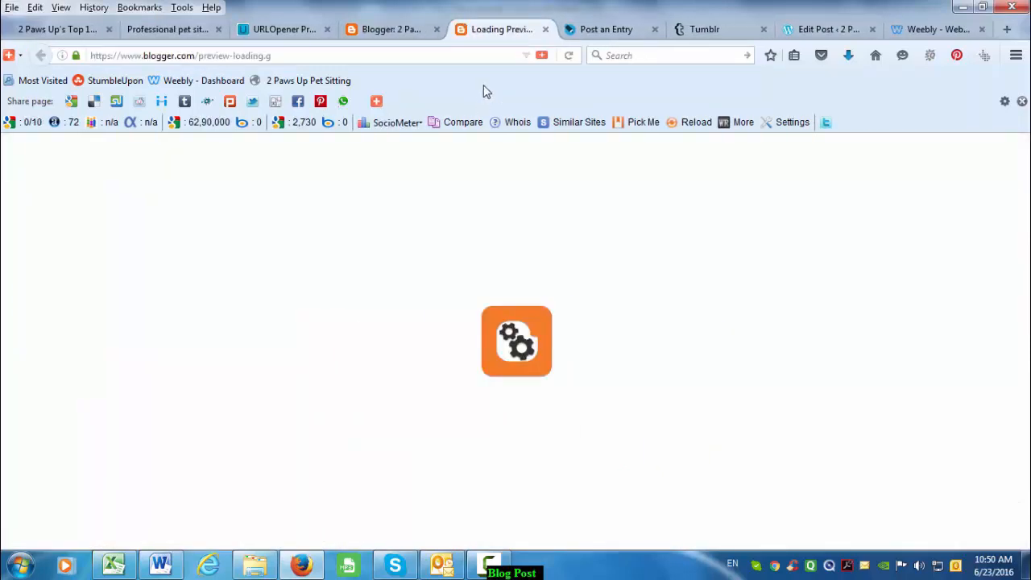
click(392, 32)
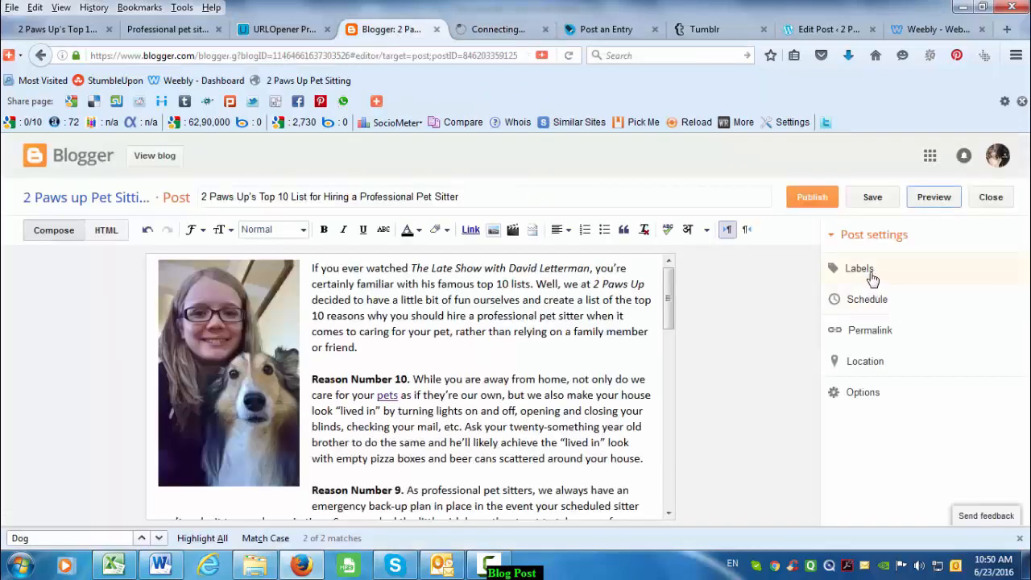
- Open the post's Labels setting and bring up the notes text file in Notepad
click(860, 270)
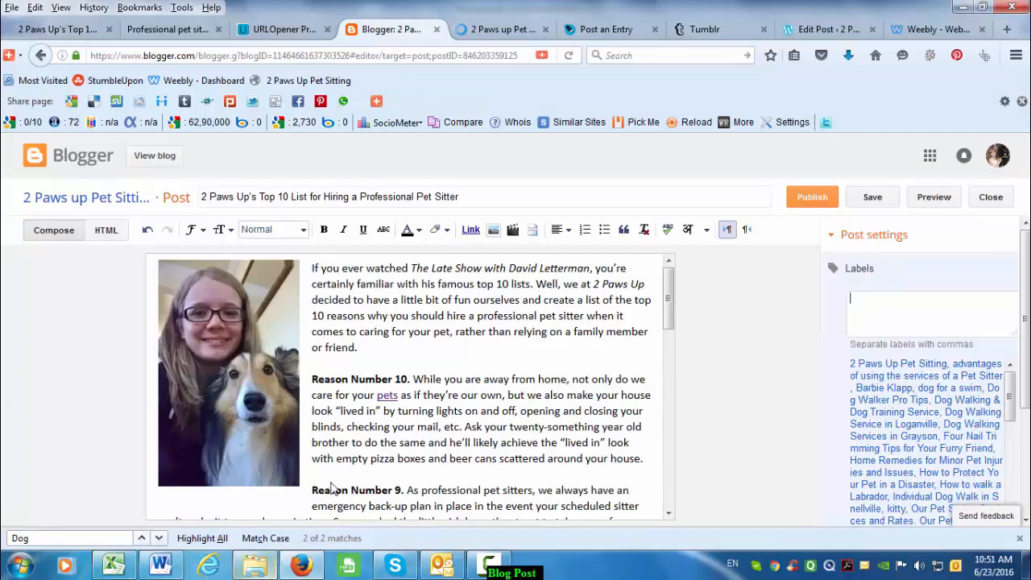
click(214, 497)
double_click(198, 162)
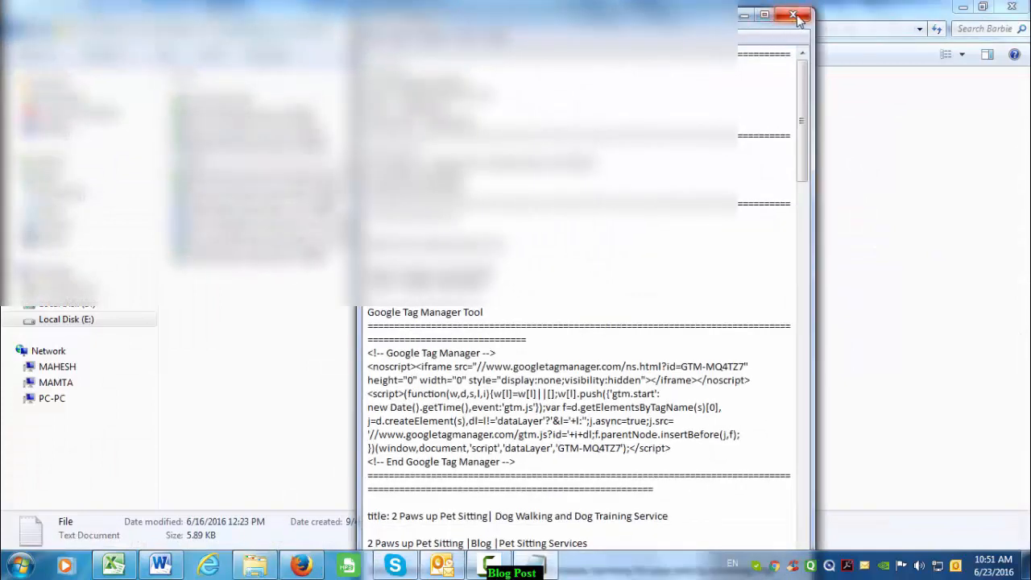
- Copy the keywords '2 Paws Up Pet Sitting' through 'Dog Walking Services in Grayson' into Blogger's labels
click(766, 18)
scroll(308, 352, down, 10)
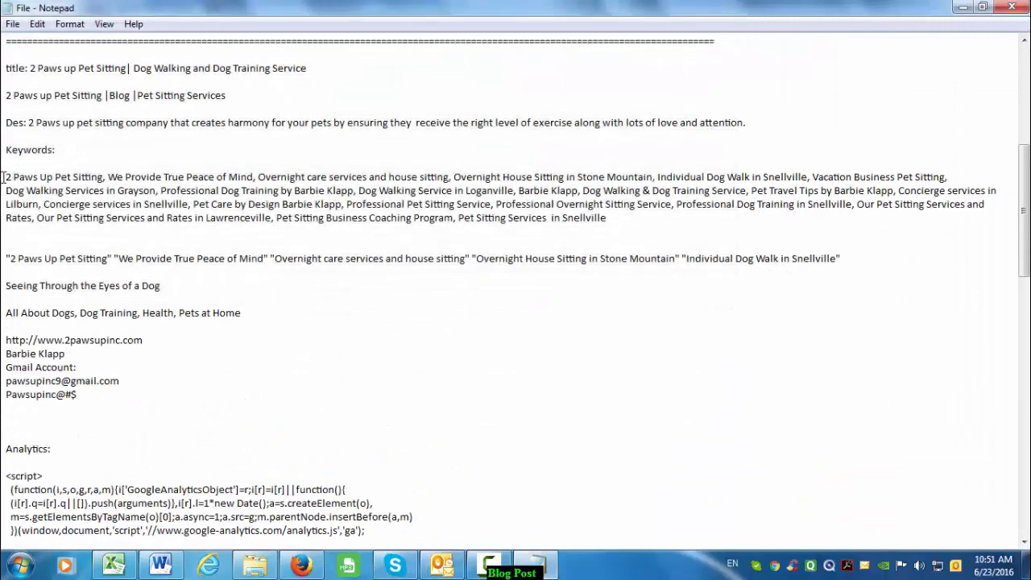
drag(6, 177, 155, 191)
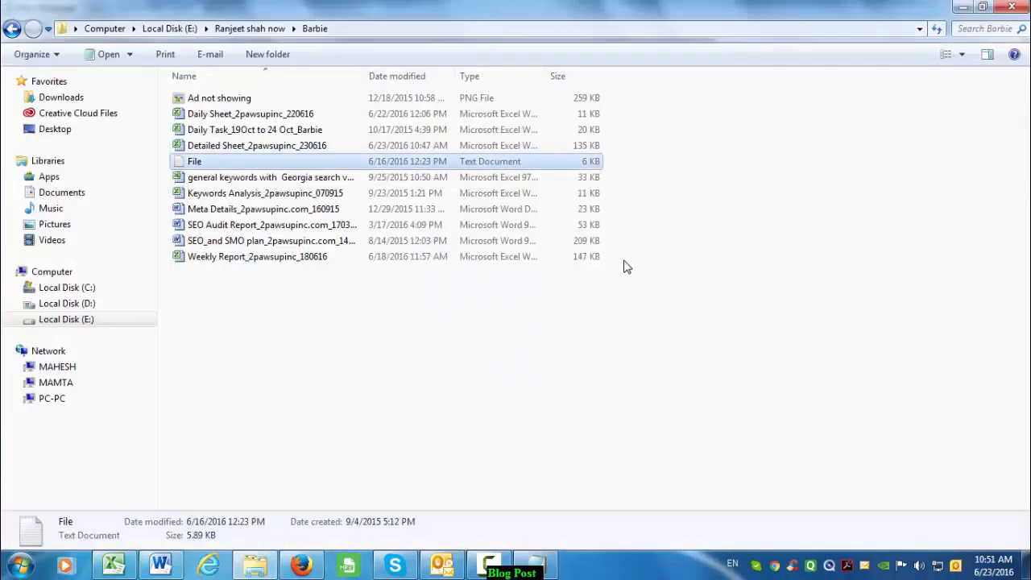
key(alt+Tab)
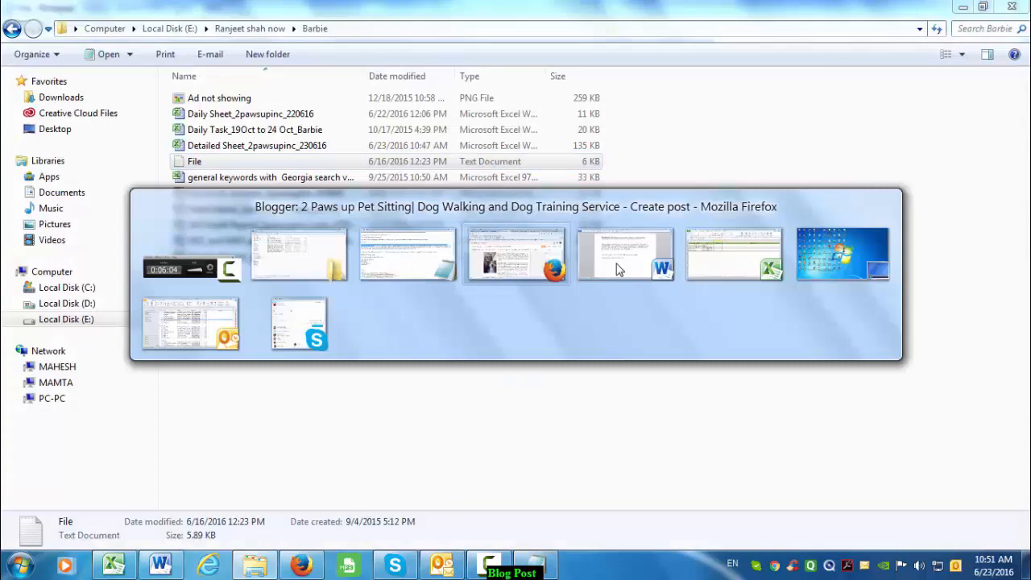
key(ctrl+v)
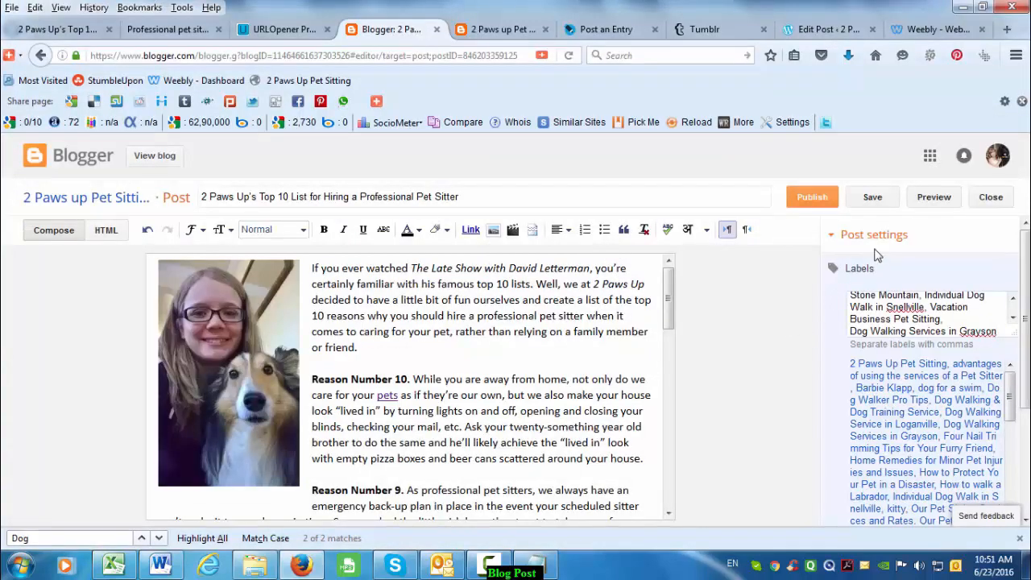
- Preview the Blogger post with its new labels, then close the preview and go back to the editor
click(933, 197)
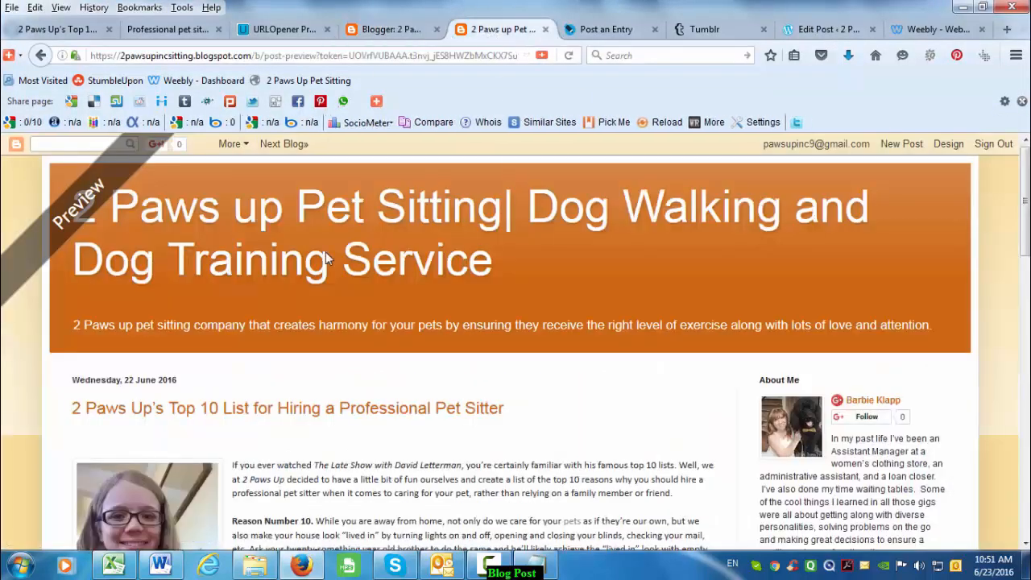
scroll(325, 251, down, 15)
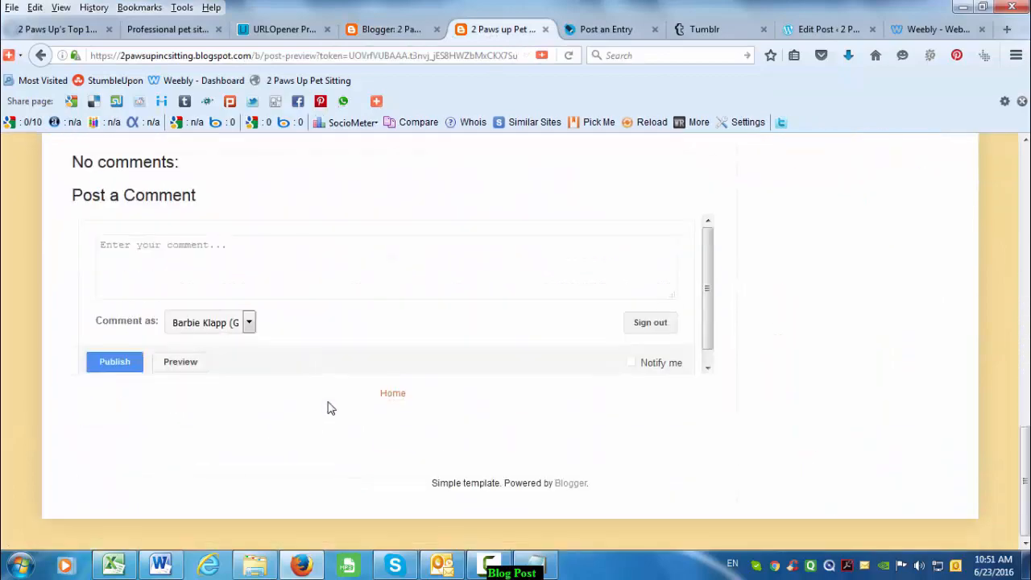
scroll(327, 408, up, 15)
click(545, 29)
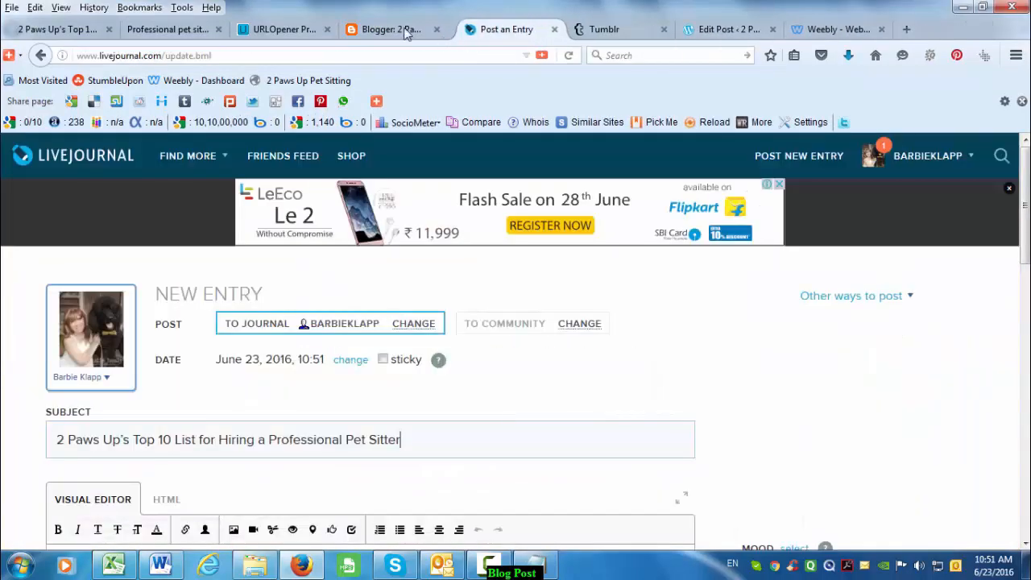
click(415, 29)
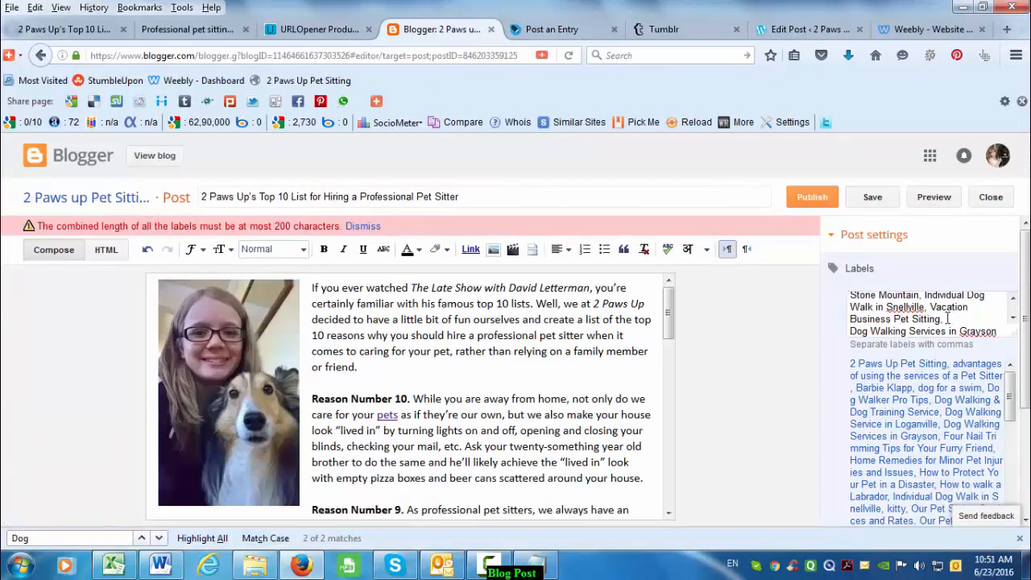
- Delete the last two labels so five keyword phrases remain
drag(930, 308, 999, 348)
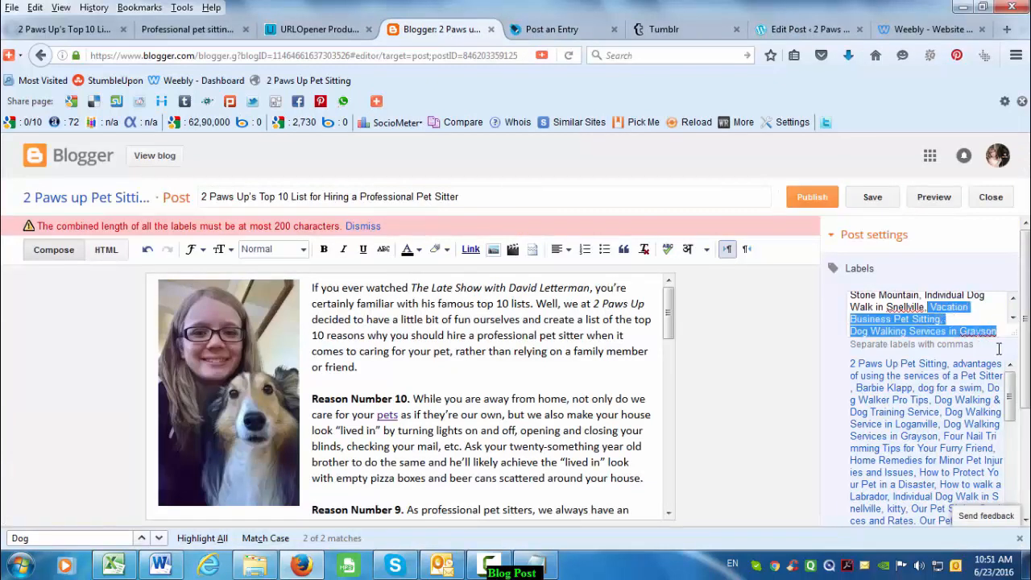
key(BackSpace)
key(BackSpace)
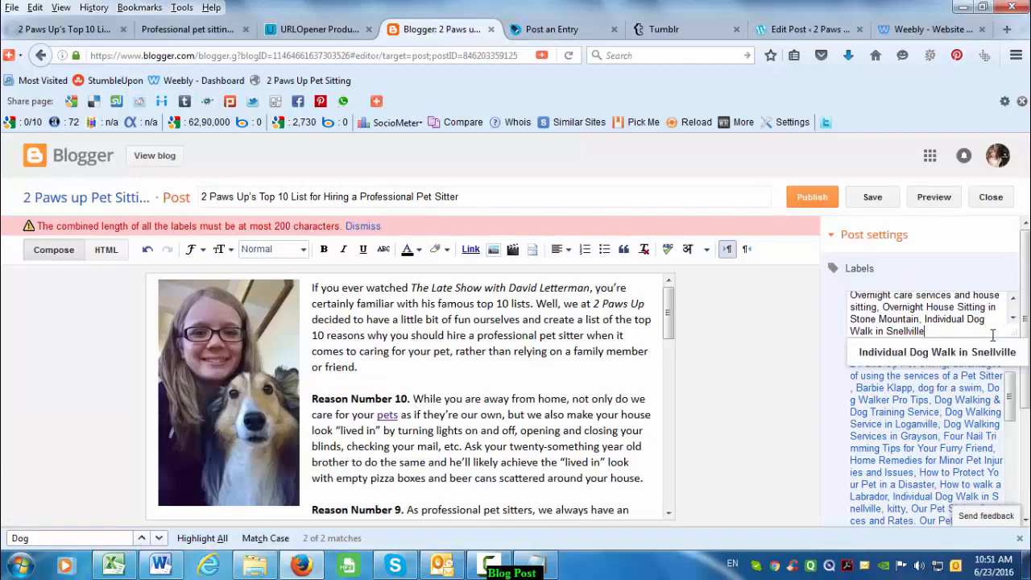
click(814, 307)
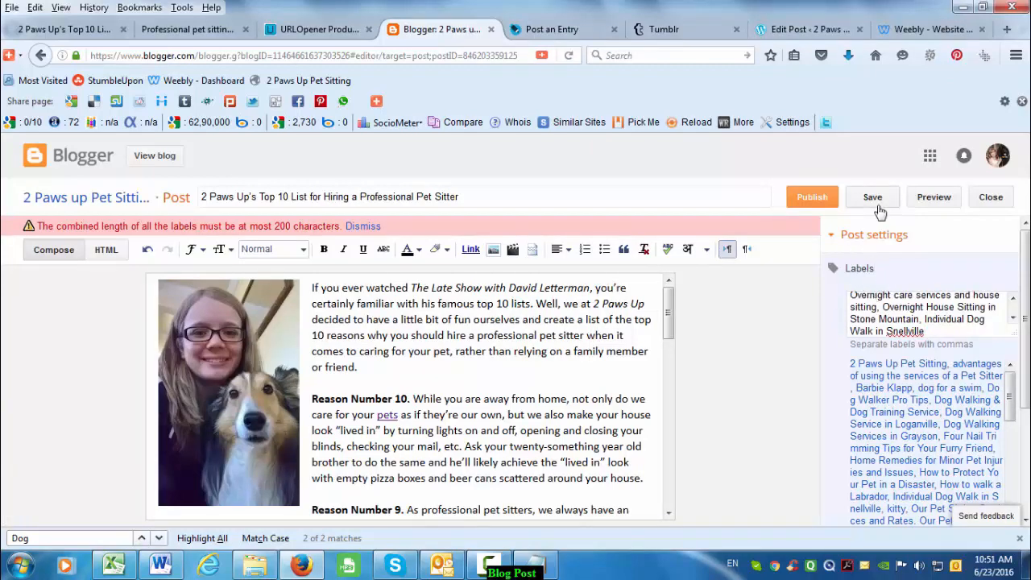
scroll(894, 403, down, 3)
click(878, 507)
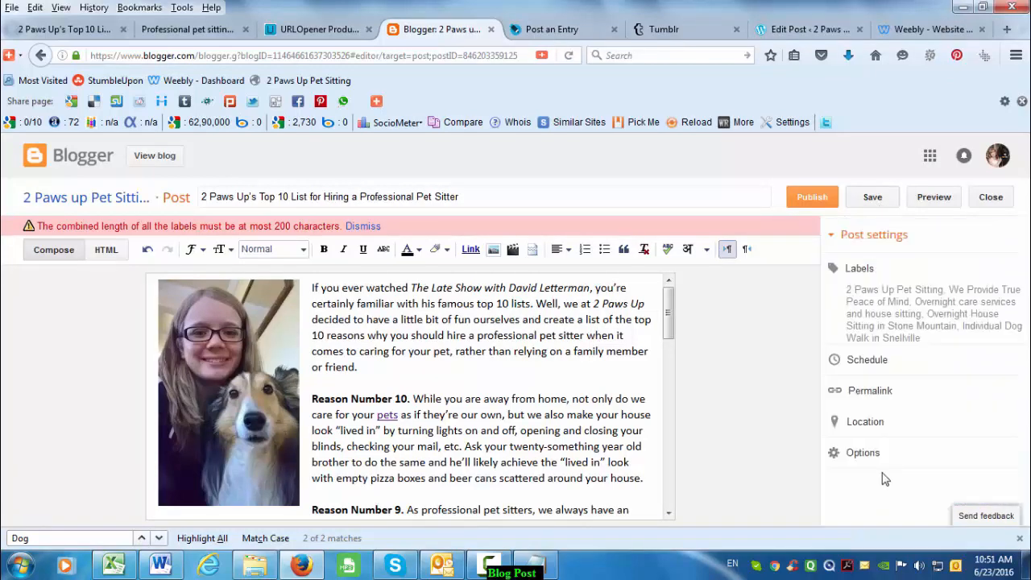
- Schedule the post for 22/06/2016 at 22:20 Pacific Daylight Time
click(875, 362)
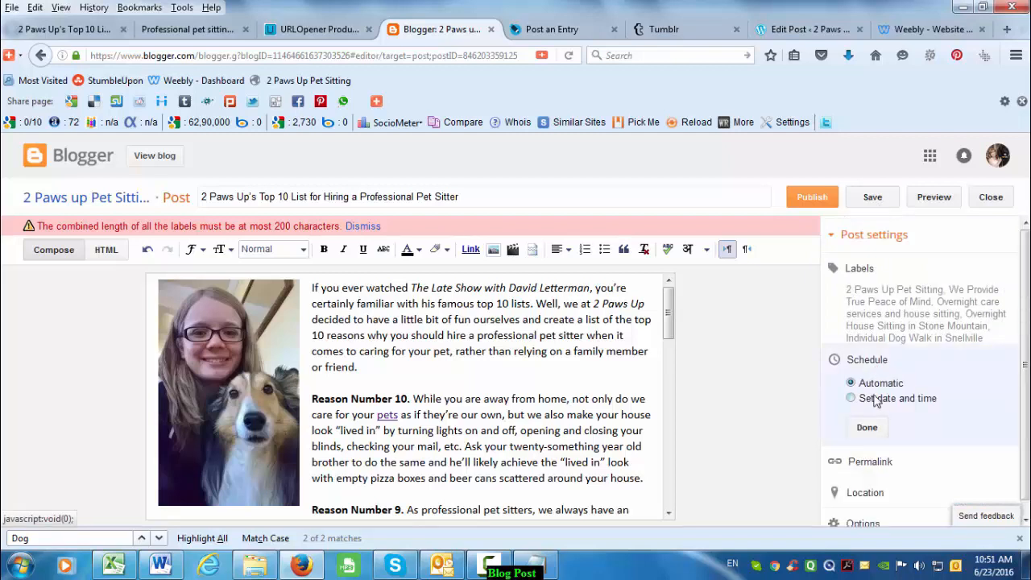
click(880, 400)
scroll(897, 456, down, 1)
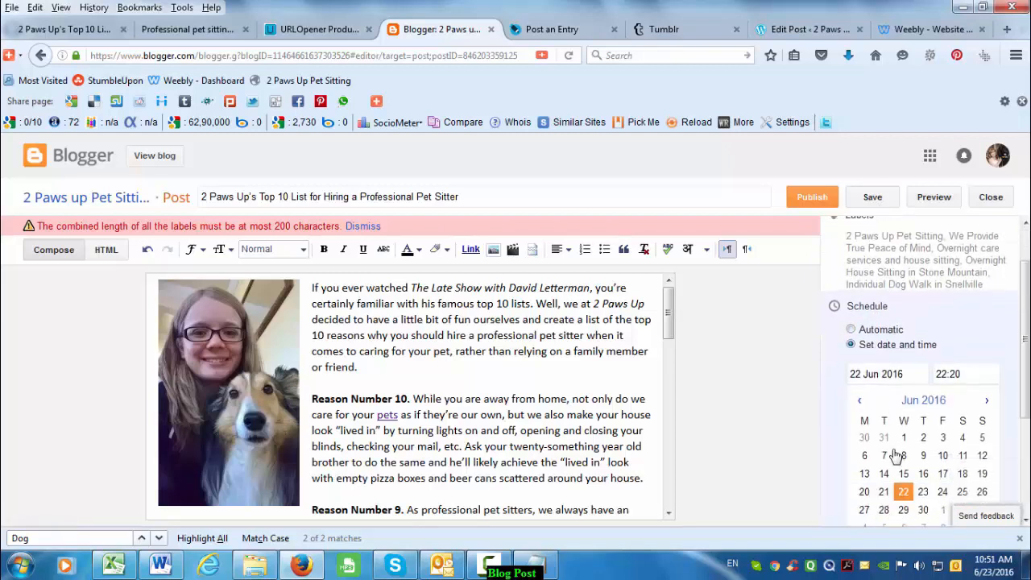
scroll(897, 456, down, 2)
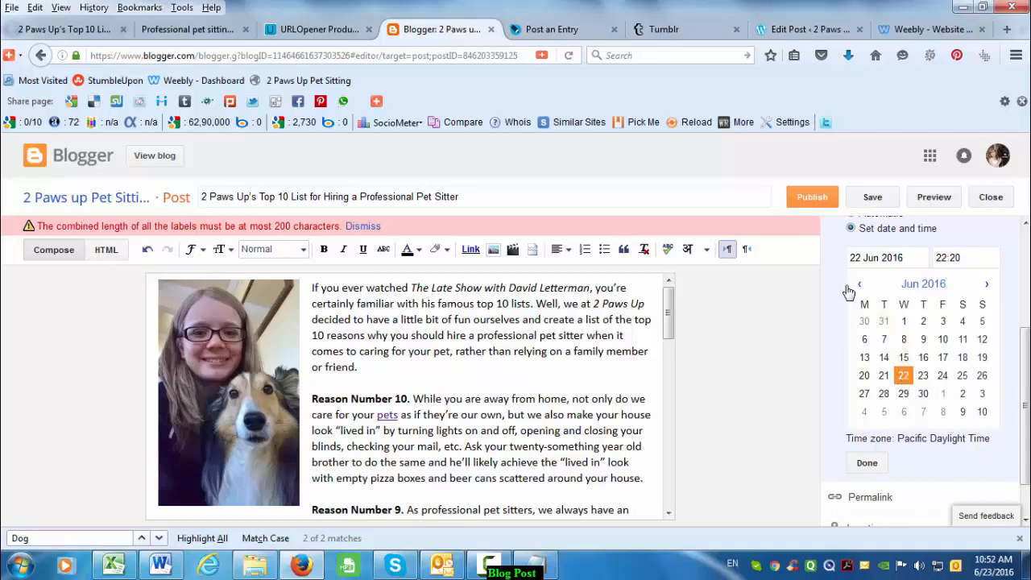
click(869, 463)
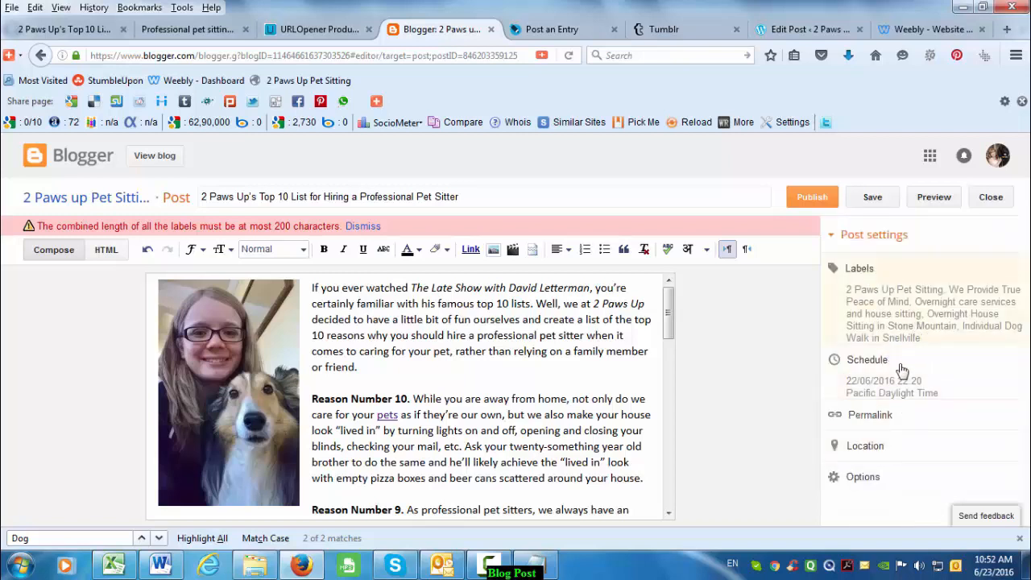
- Keep the post's automatic permalink
click(872, 418)
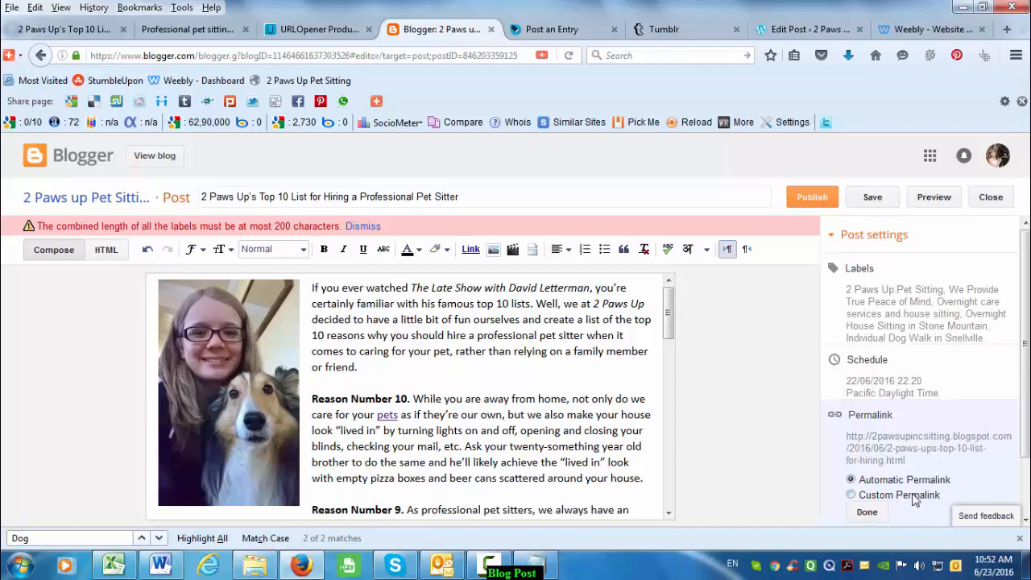
scroll(915, 499, down, 2)
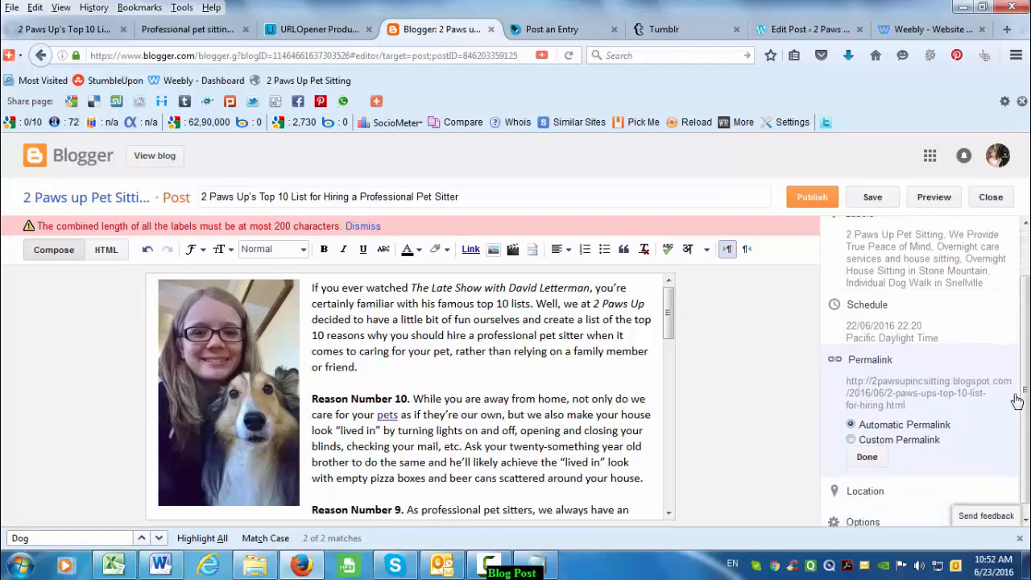
click(884, 447)
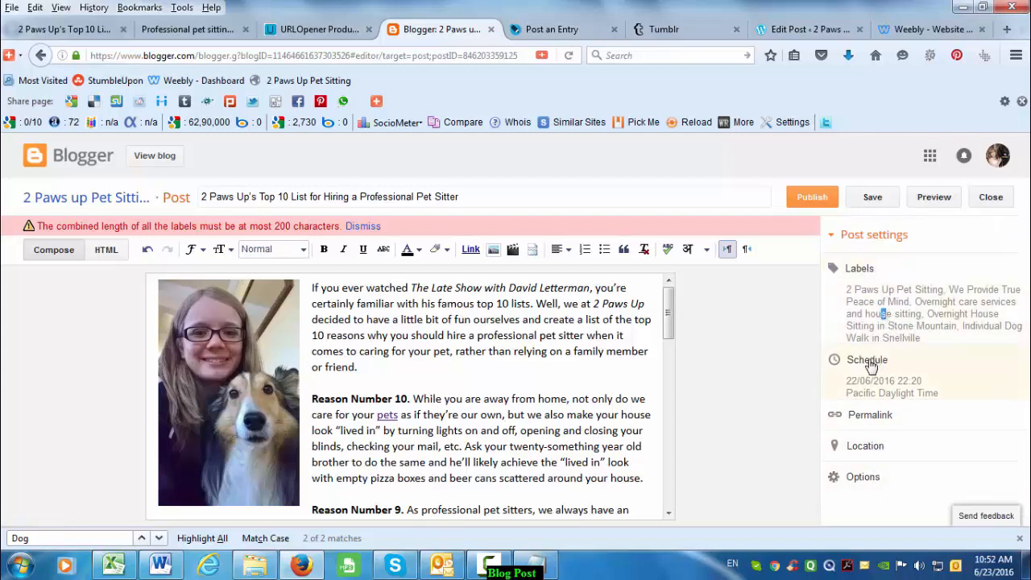
- Remove the 'Individual Dog Walk in Snellville' label and save the post
click(840, 272)
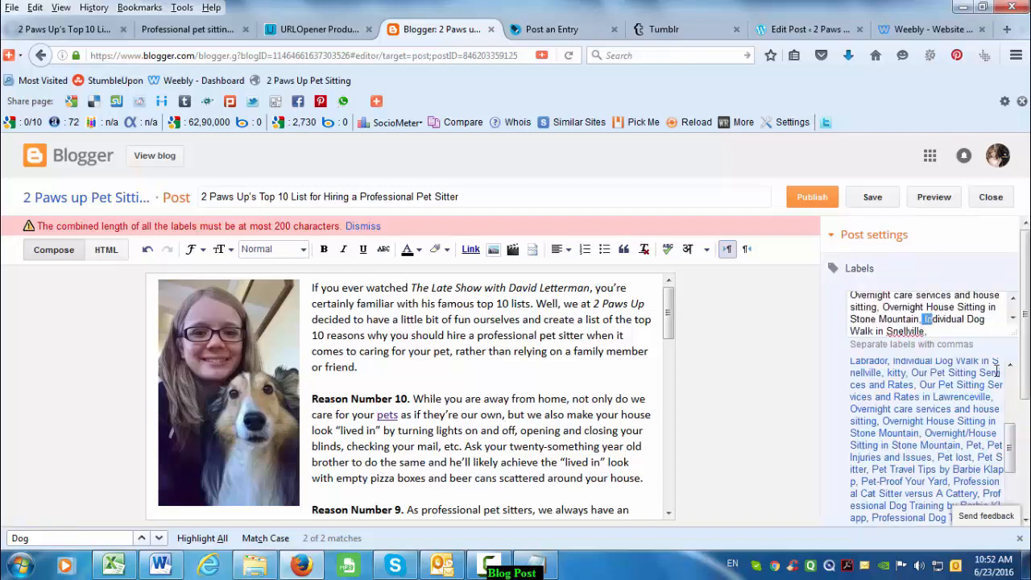
drag(998, 369, 1006, 364)
key(BackSpace)
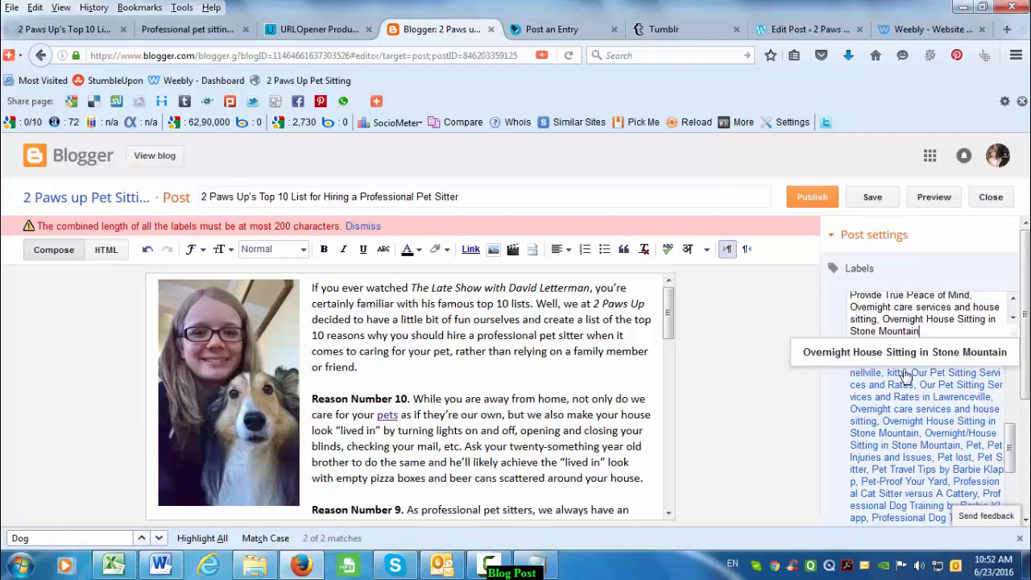
click(885, 199)
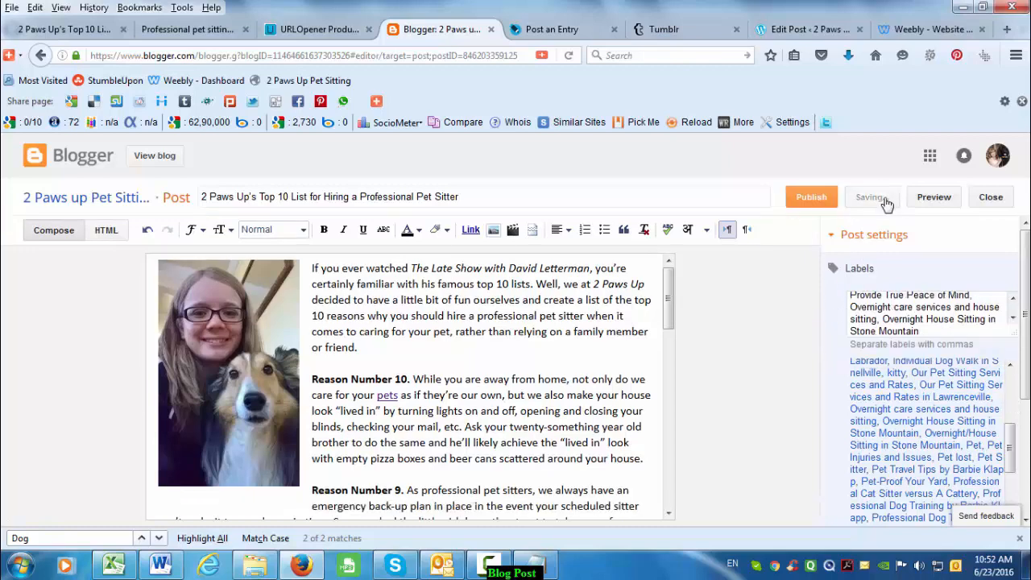
scroll(477, 379, down, 15)
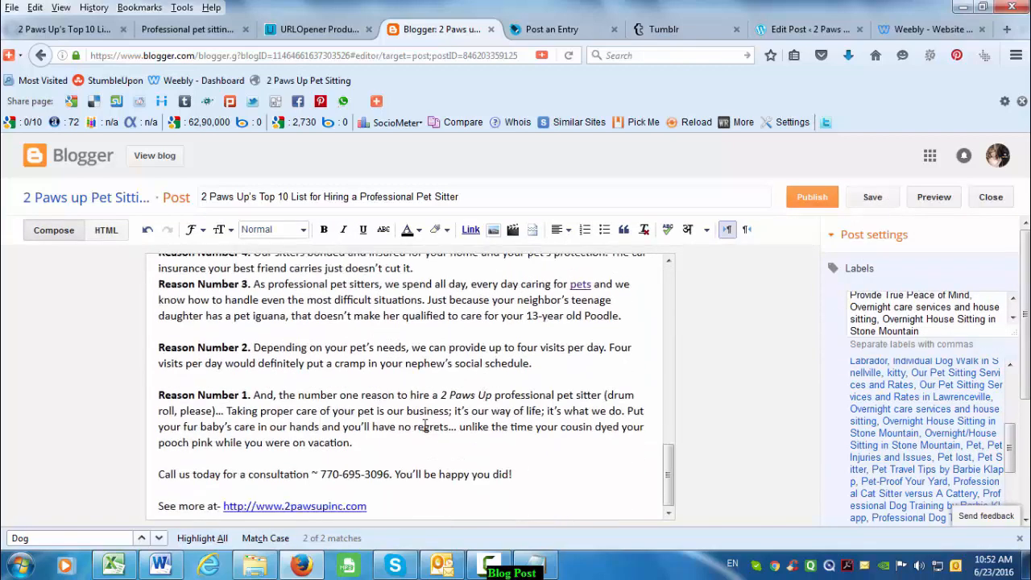
drag(668, 481, 677, 503)
scroll(483, 378, up, 15)
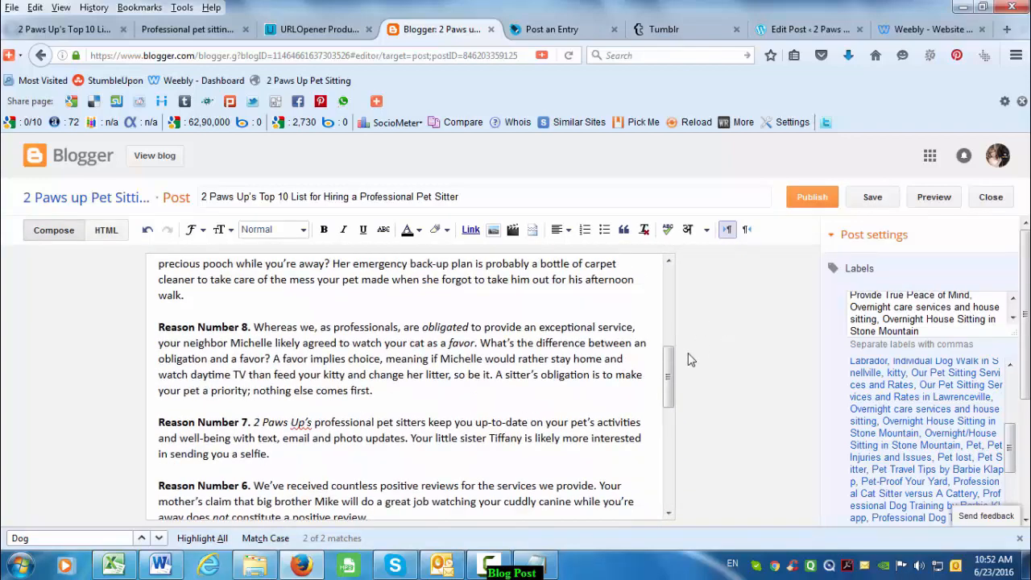
drag(434, 394, 437, 411)
click(476, 427)
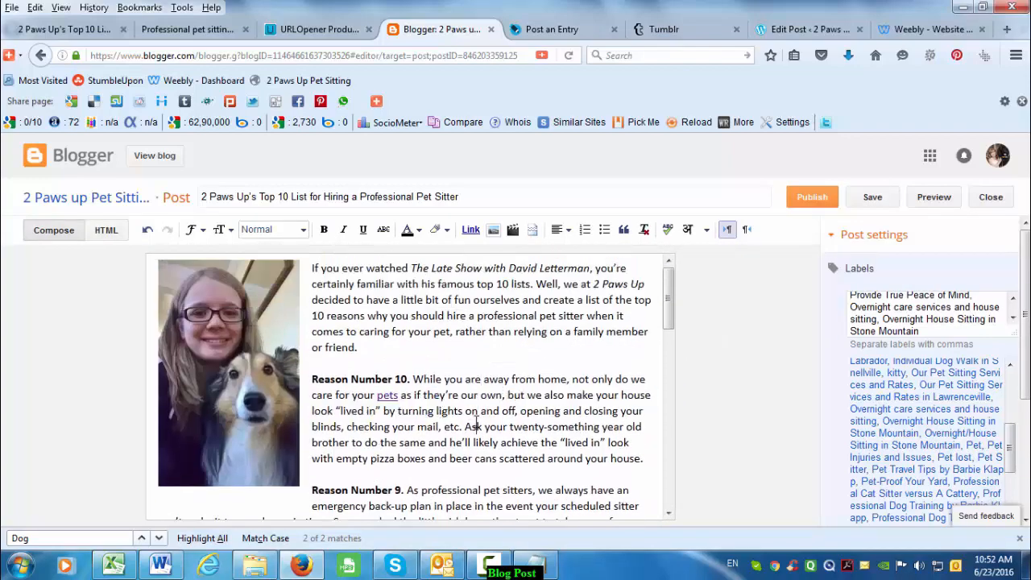
click(283, 329)
click(430, 320)
scroll(475, 391, down, 10)
scroll(475, 391, up, 10)
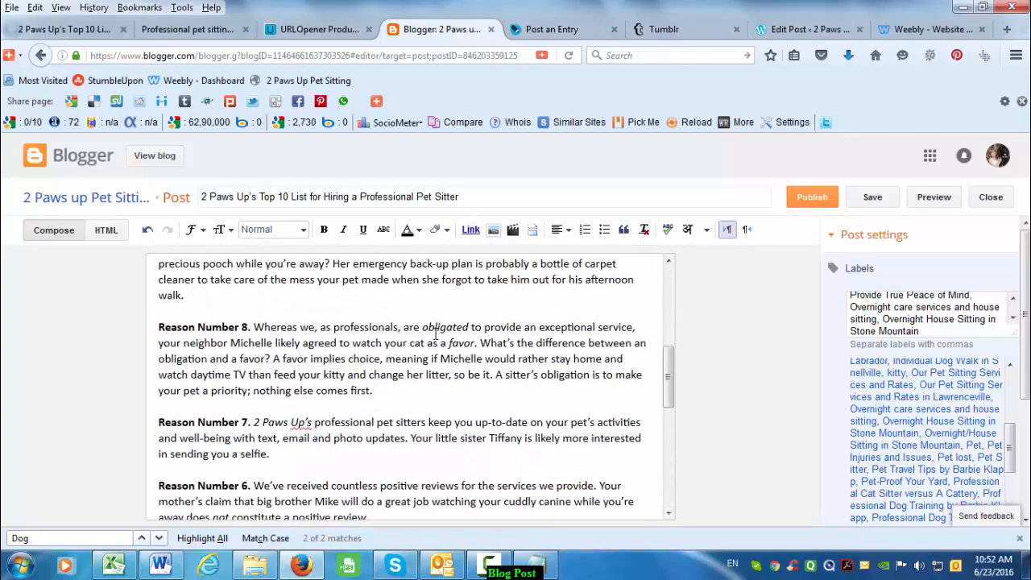
click(256, 374)
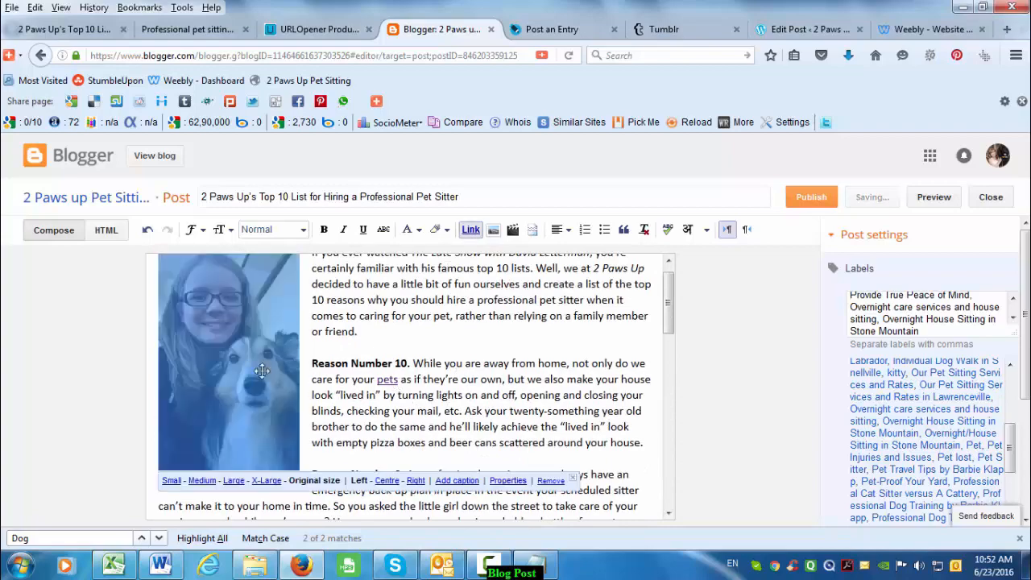
click(416, 330)
scroll(473, 394, down, 5)
scroll(474, 396, down, 4)
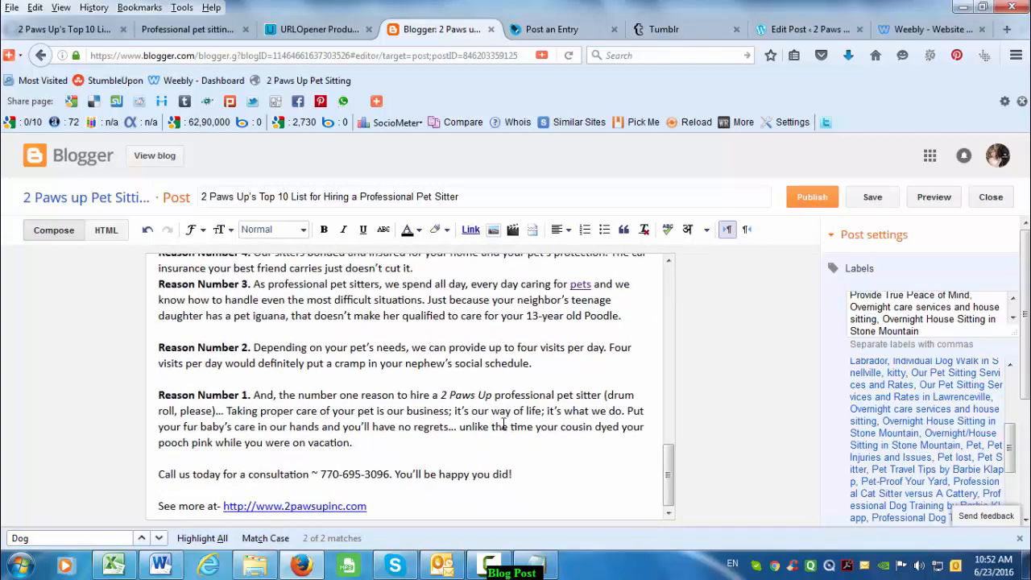
scroll(531, 421, up, 9)
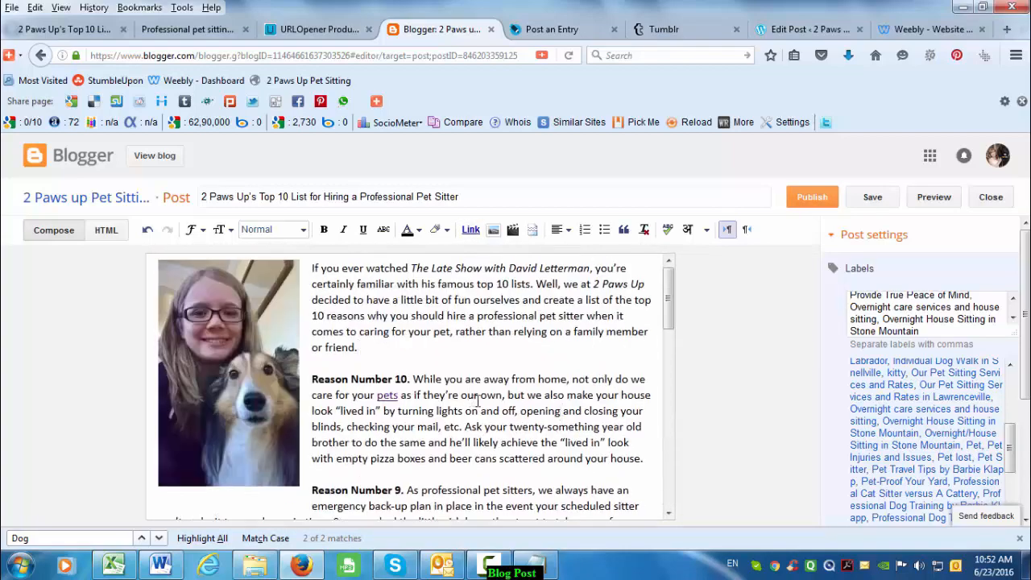
- Paste the whole Blogger article with its dog photo into the LiveJournal entry body
key(ctrl+a)
click(552, 29)
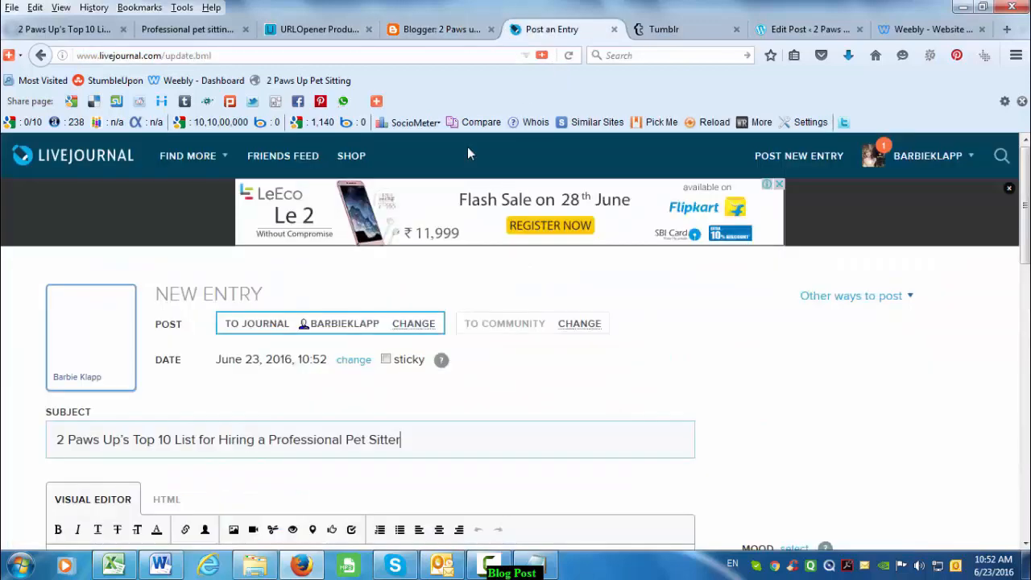
scroll(234, 363, down, 4)
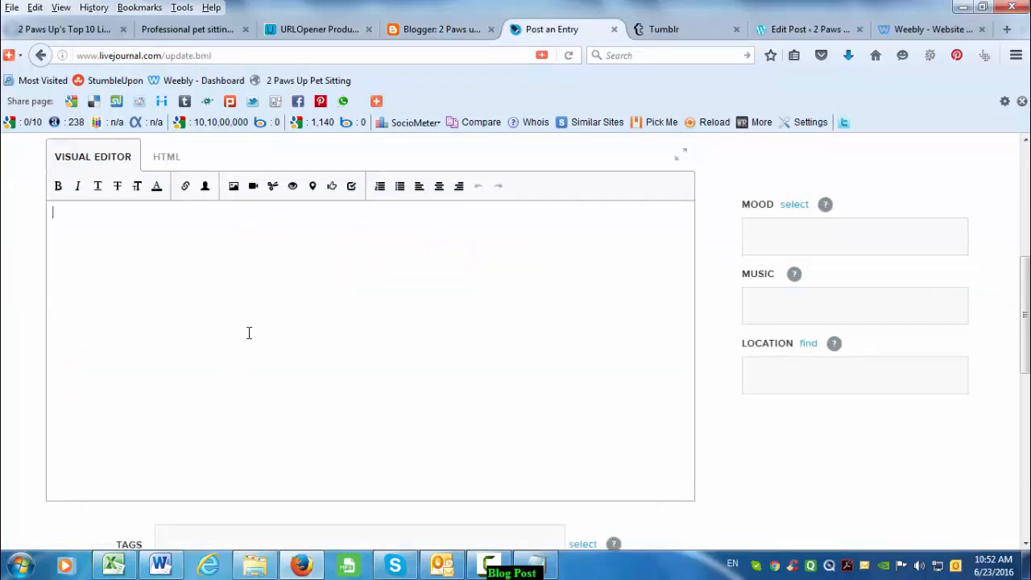
key(ctrl+v)
scroll(282, 339, down, 5)
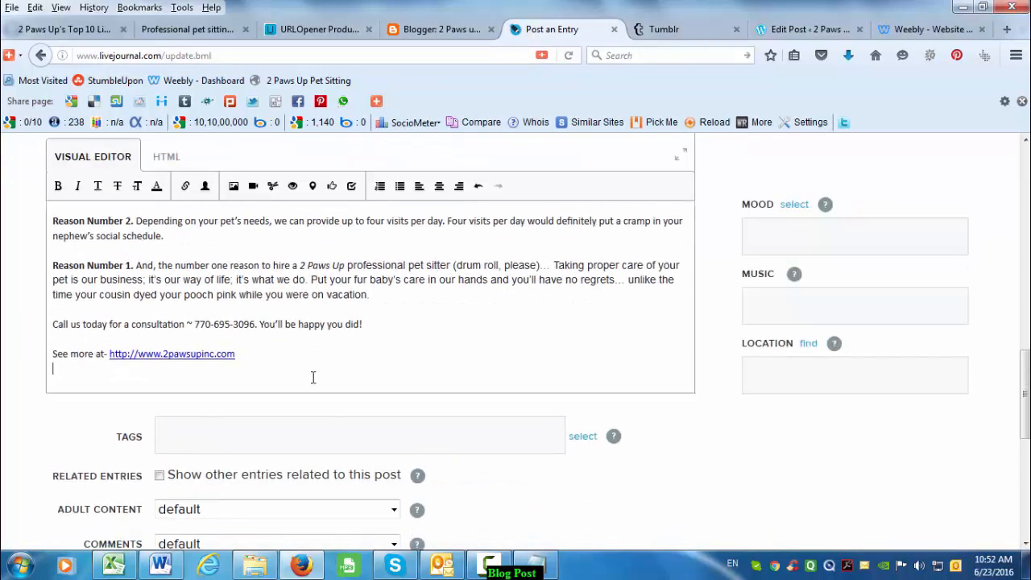
scroll(313, 378, up, 5)
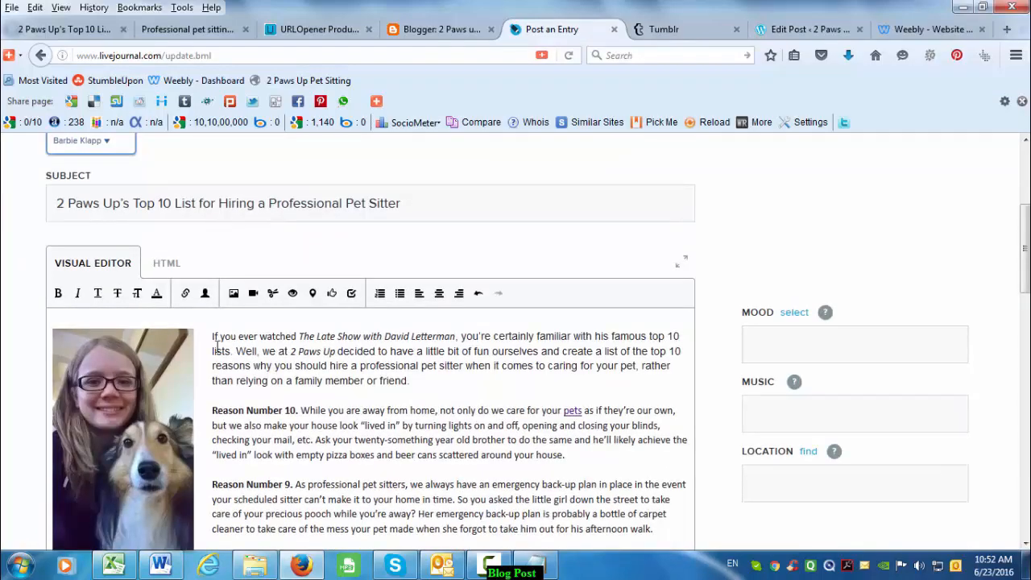
scroll(233, 282, down, 15)
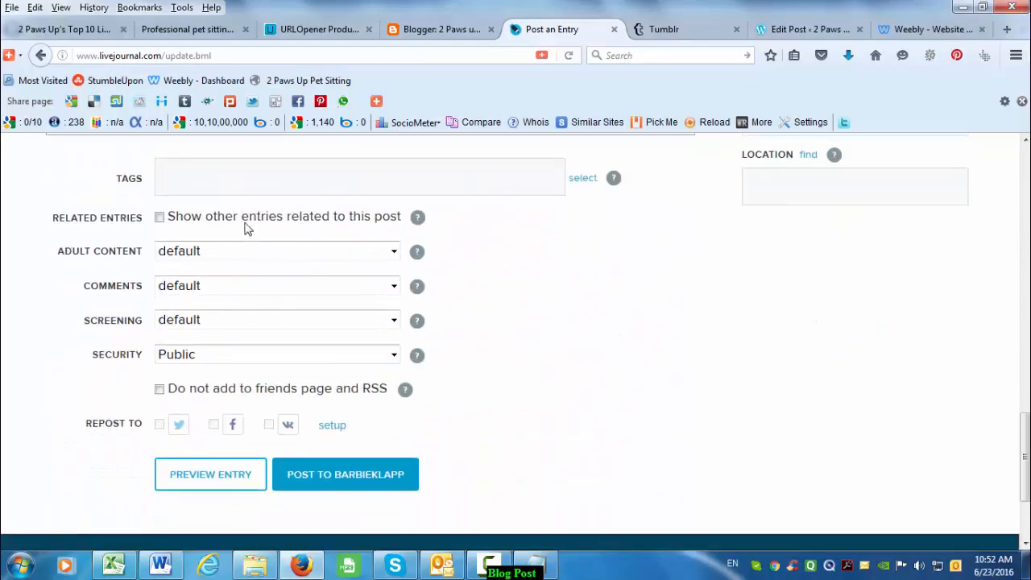
- Paste the keyword list ending 'Dog Walking Services in Grayson' into LiveJournal's Tags field
click(277, 174)
click(530, 563)
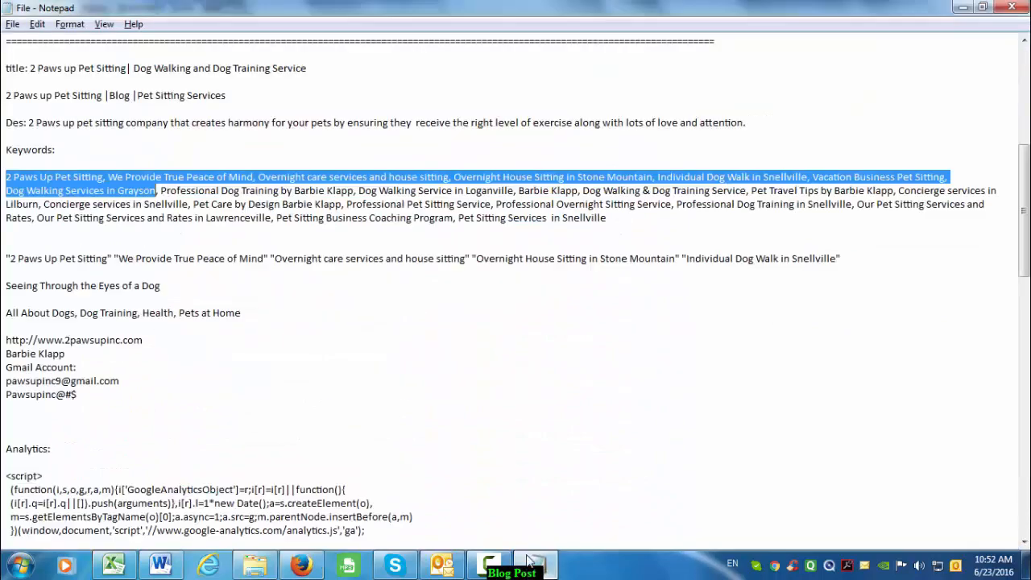
key(alt+Tab)
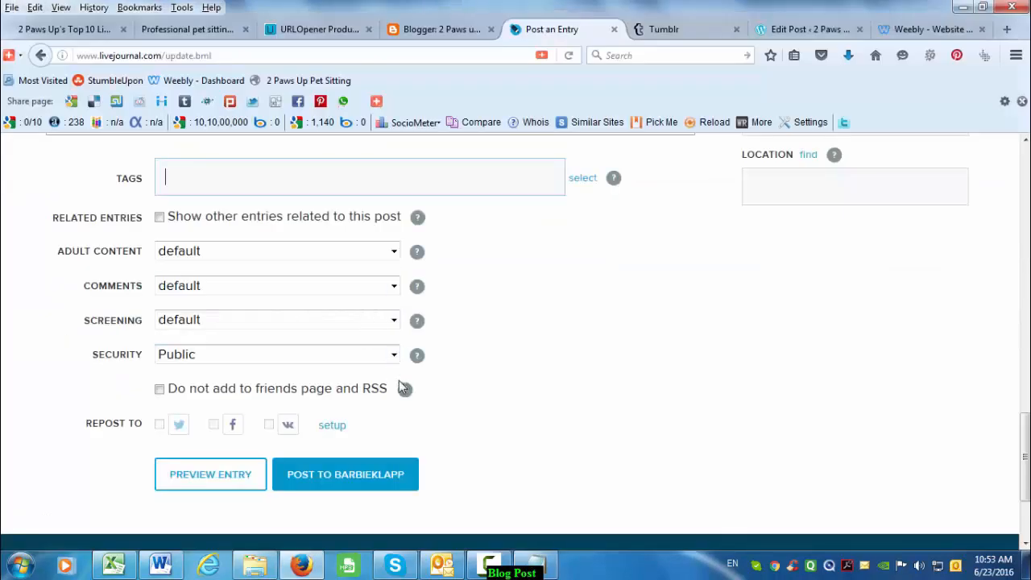
text(2 Paws Up Pet Sitting, We Provide True Peace of Mind, Overnight care services and house sitting, Overnight House Sitting in Stone Mountain, Individual Dog Walk in Snellville, Vacation Business Pet Sitting,  Dog Walking Services in Grayson)
scroll(424, 279, up, 15)
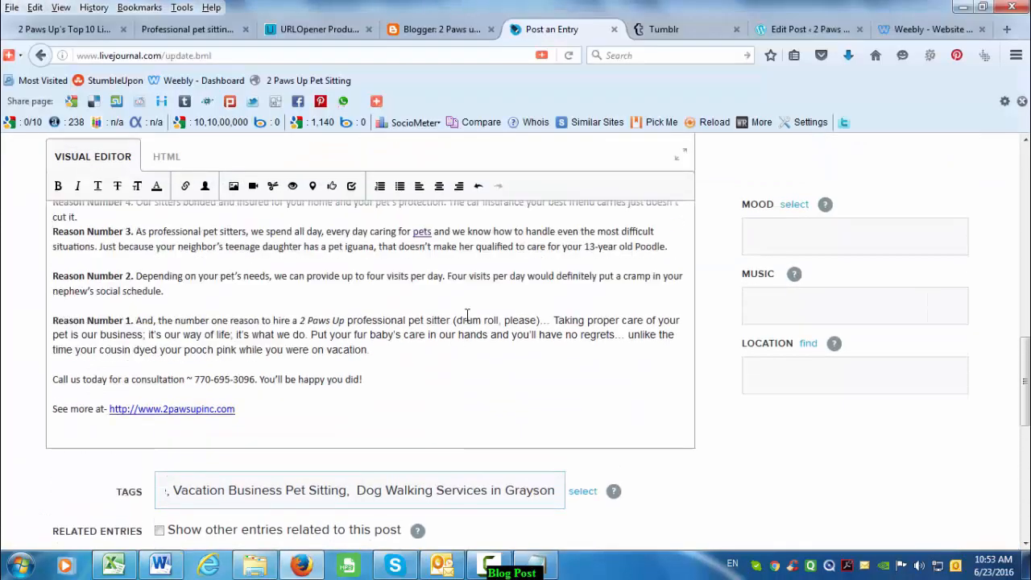
scroll(464, 342, down, 15)
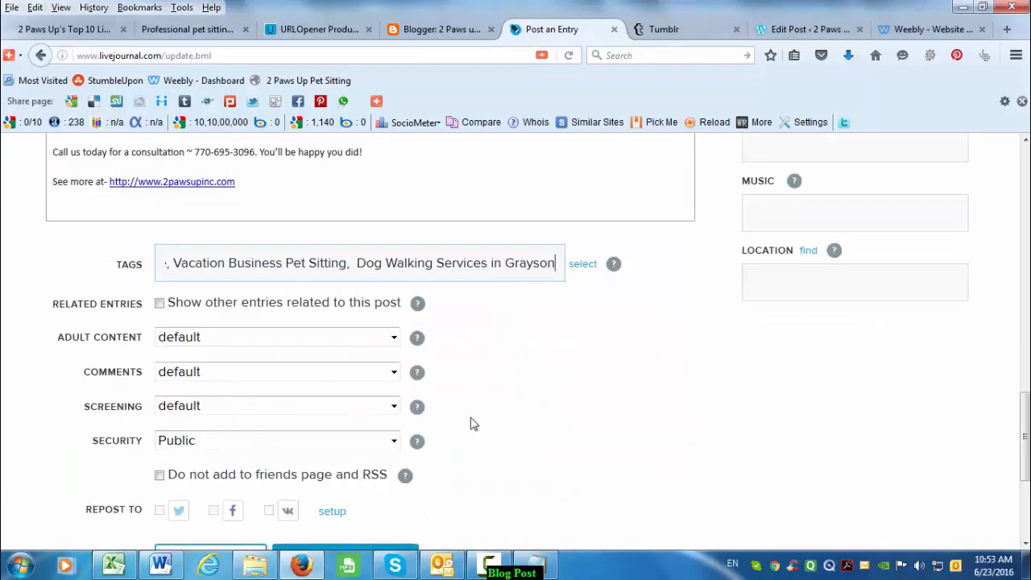
scroll(464, 390, down, 2)
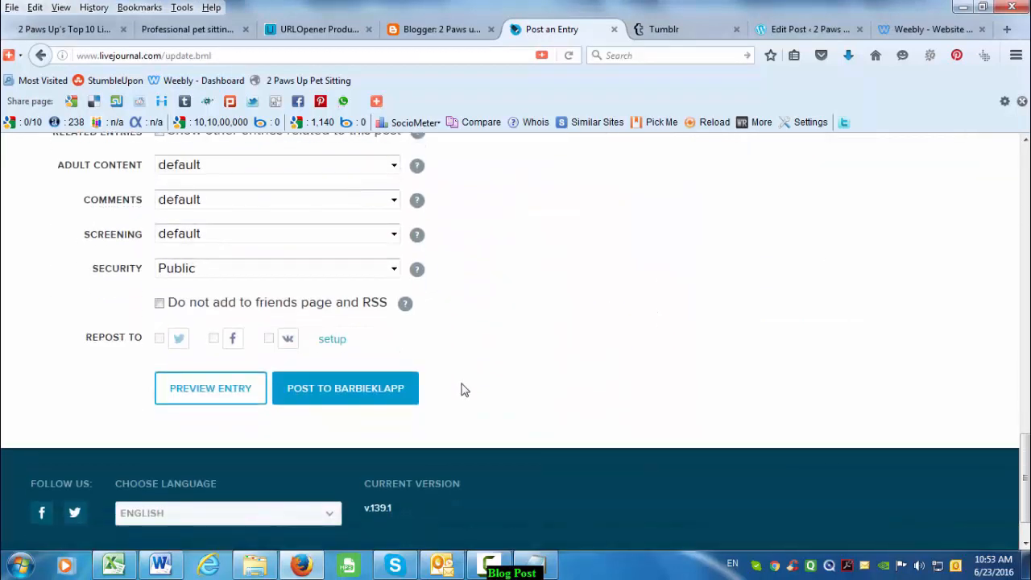
scroll(464, 390, up, 15)
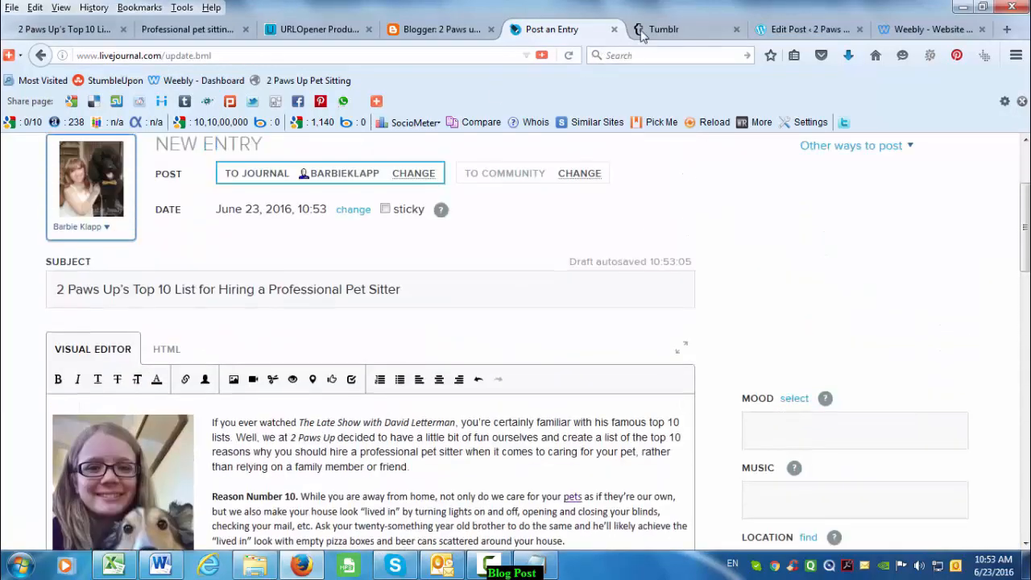
- Paste the clipboard contents into the Tumblr text post's body
click(642, 35)
click(334, 330)
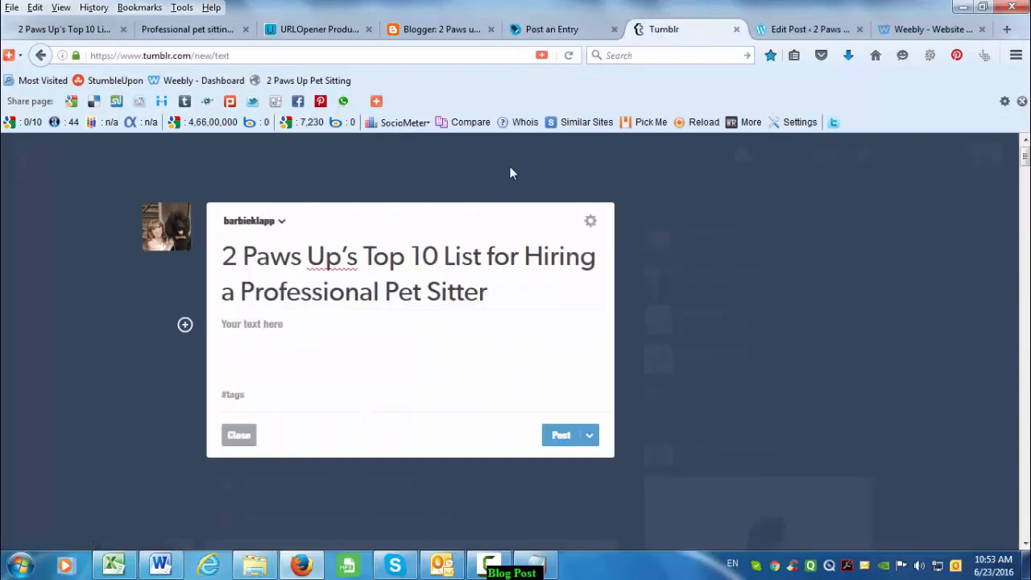
text(2 Paws Up Pet Sitting, We Provide True Peace of Mind, Overnight care services and house sitting, Overnight House Sitting In Stone Mountain, Individual Dog Walk In Snellville, Vacation Business Pet Sitting, Dog Walking Services In Grayson)
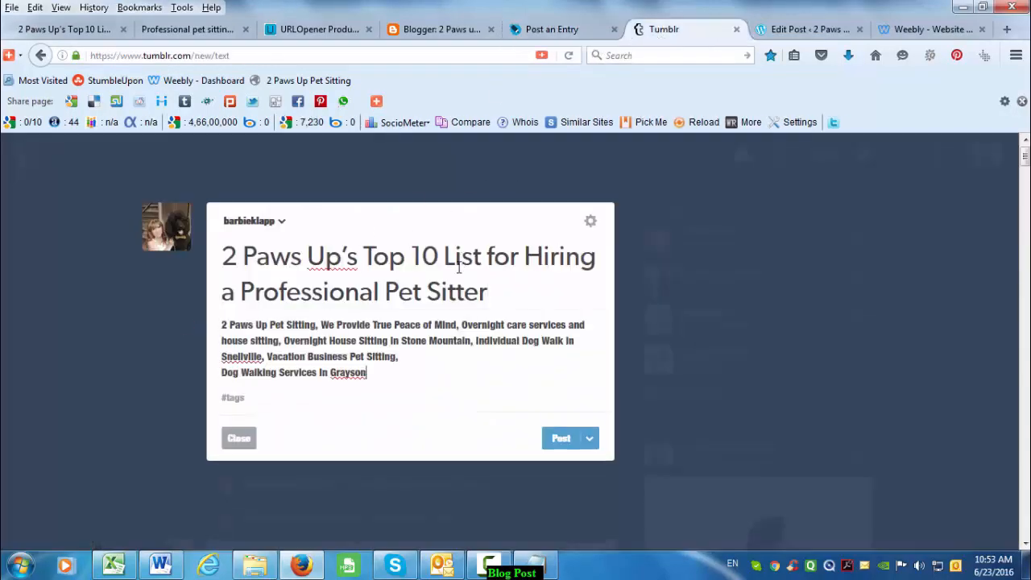
- Select and copy the entire Blogger post
click(439, 30)
right_click(439, 31)
click(448, 365)
click(456, 395)
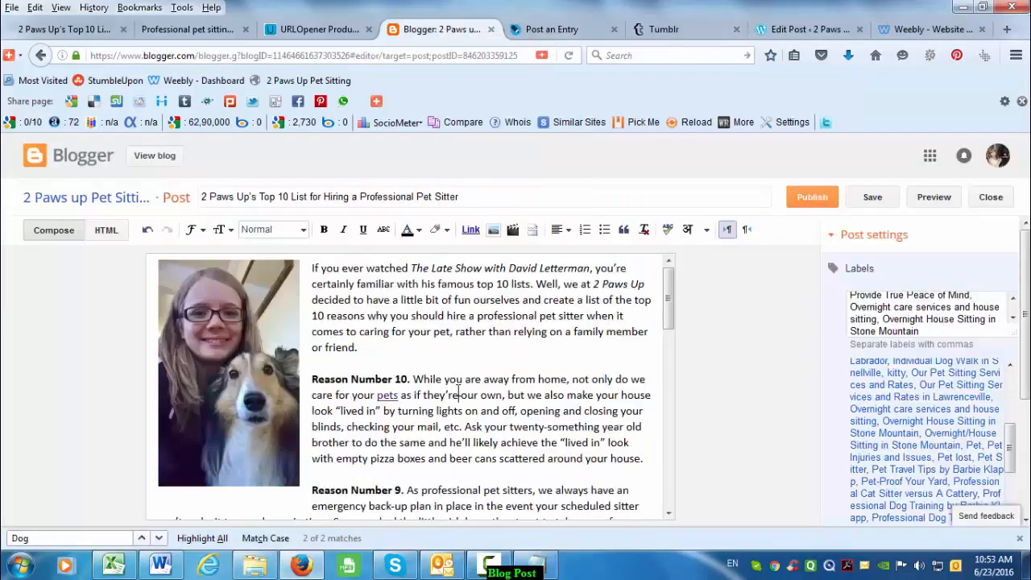
key(ctrl+a)
key(ctrl+c)
- Replace the Tumblr body's keywords with the copied Blogger article and photo
click(664, 29)
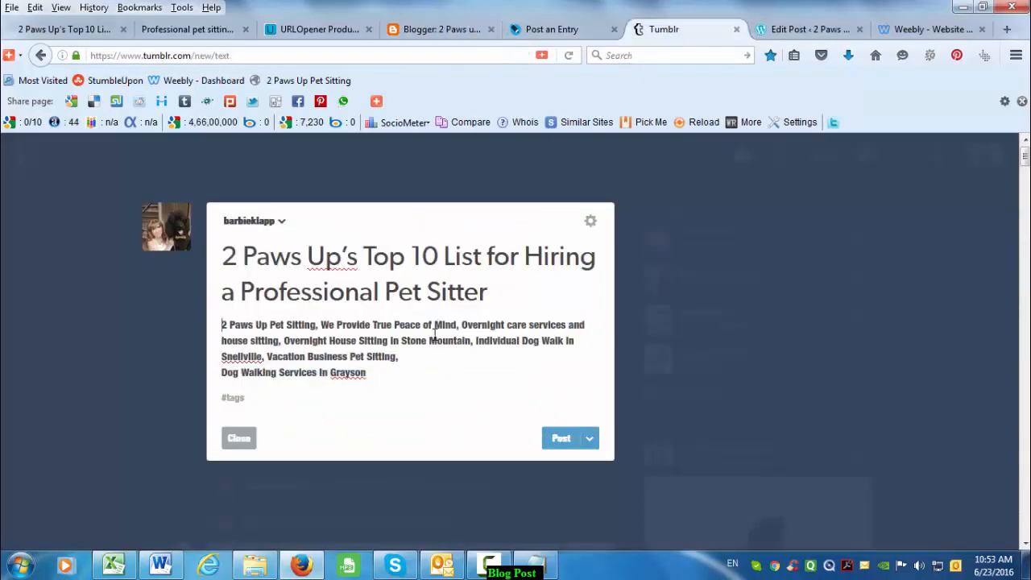
drag(434, 325, 436, 336)
key(ctrl+a)
key(ctrl+v)
scroll(423, 384, up, 10)
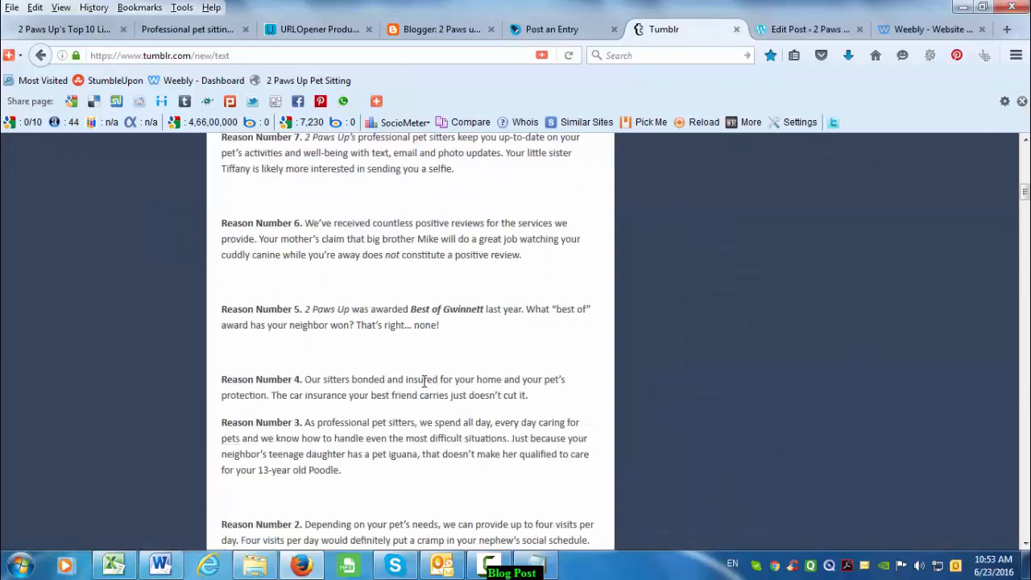
scroll(423, 385, up, 2)
scroll(427, 386, down, 2)
scroll(428, 393, up, 2)
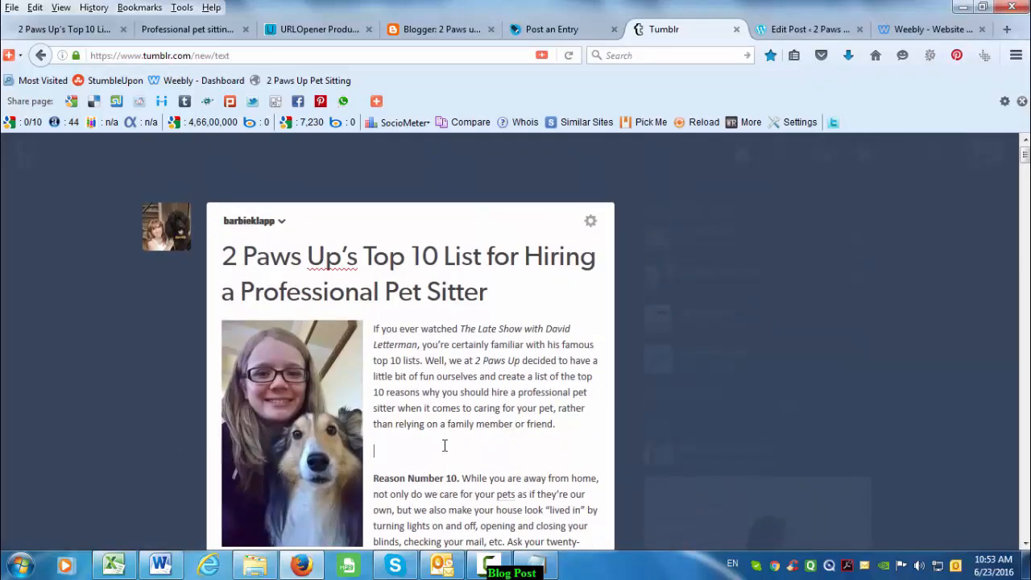
- Delete the blank lines before Reason Numbers 9 through 5
scroll(444, 446, down, 5)
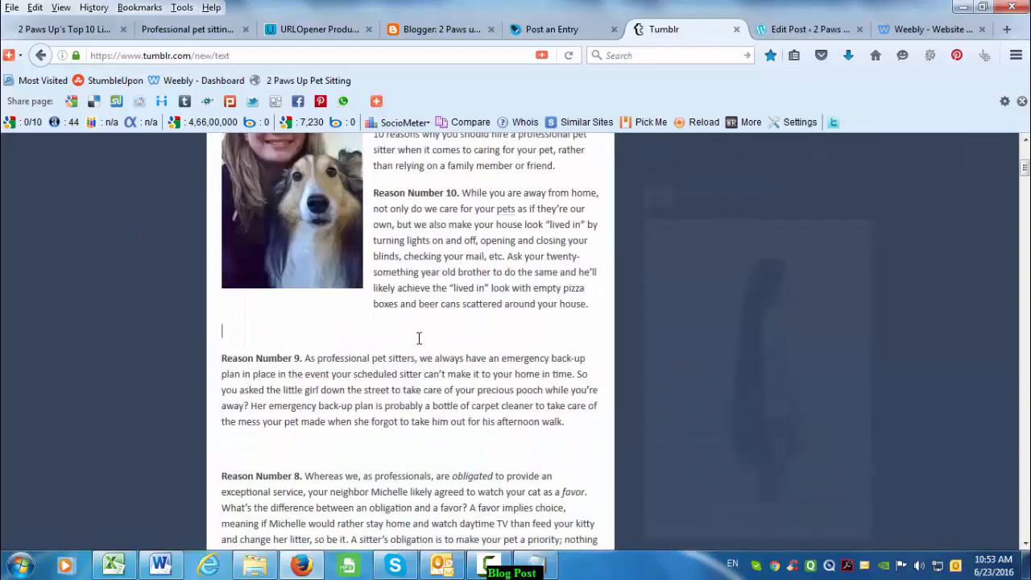
key(BackSpace)
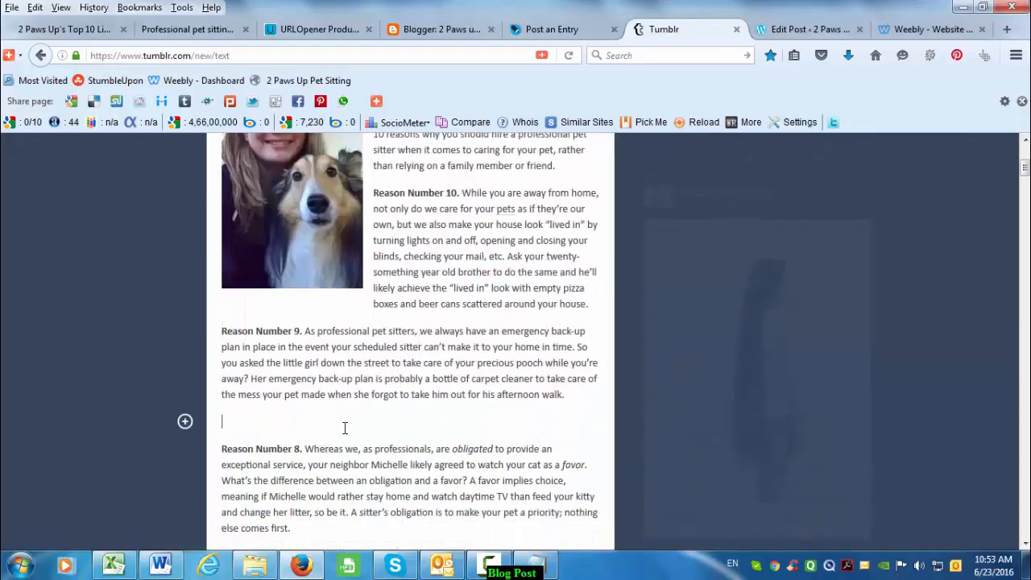
key(BackSpace)
scroll(341, 403, down, 3)
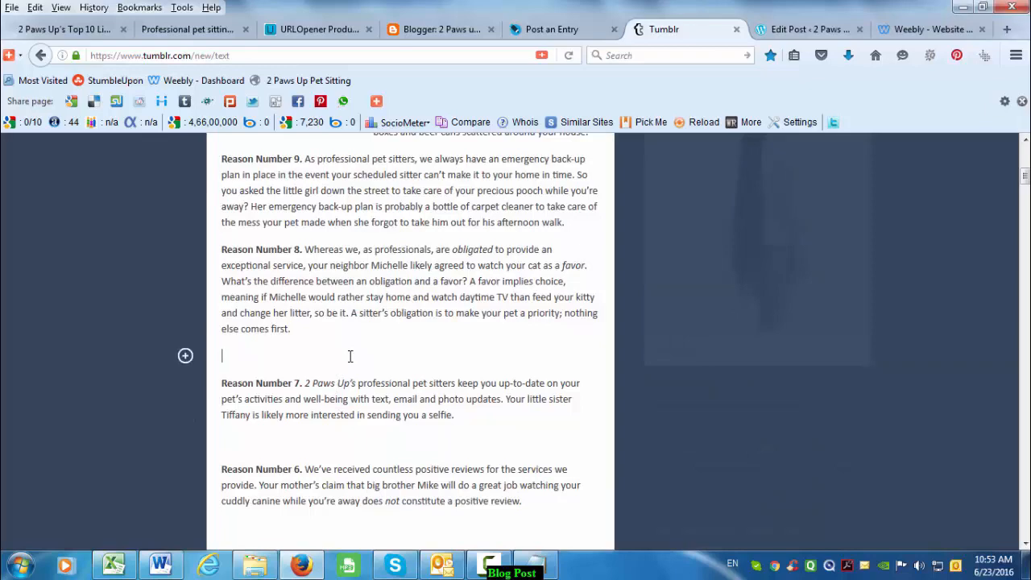
key(BackSpace)
scroll(314, 355, down, 2)
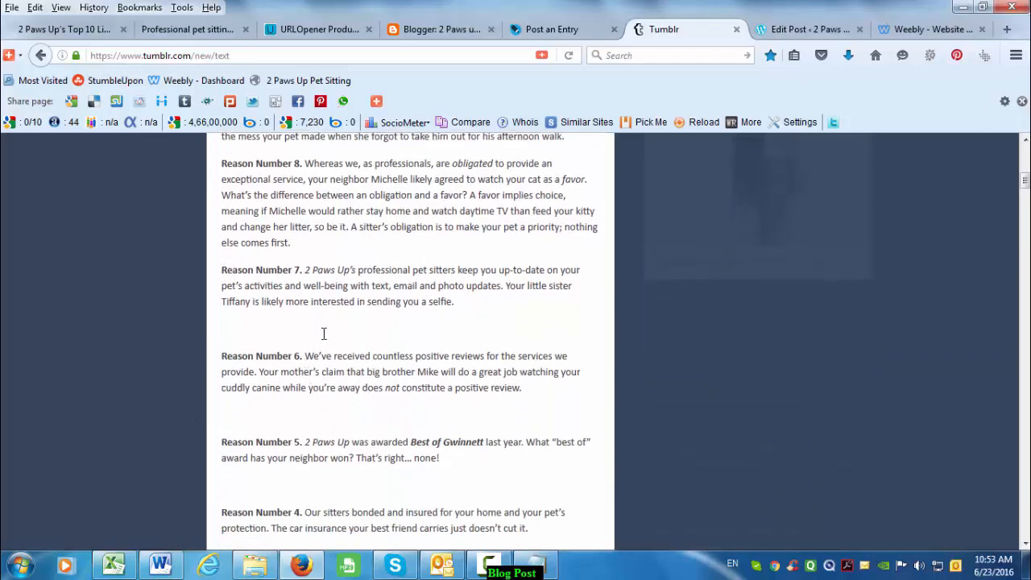
click(323, 334)
key(BackSpace)
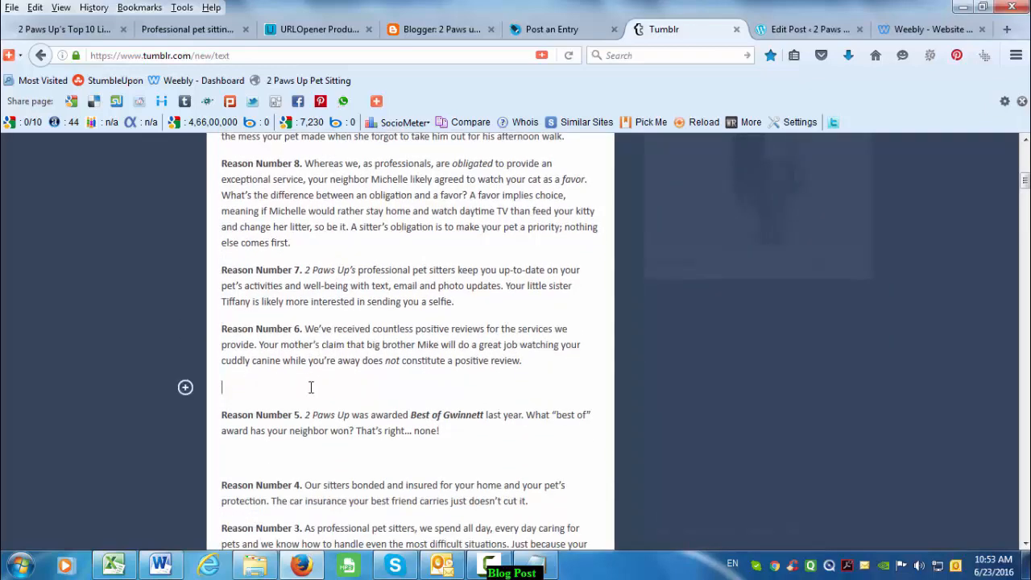
key(BackSpace)
- Delete the blank lines before Reasons 4, 2, 1 and the 'Call us' line
scroll(286, 362, down, 2)
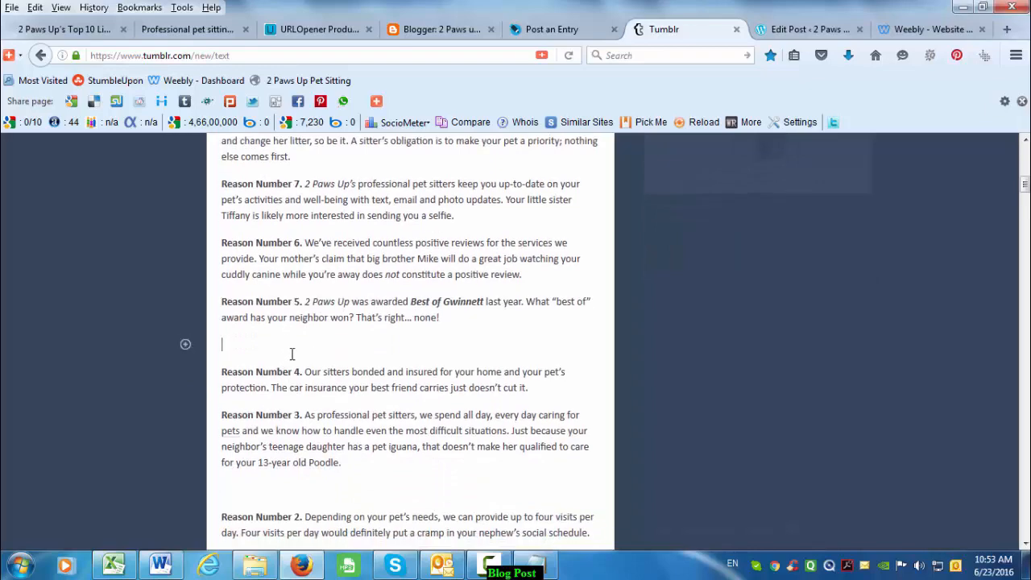
key(BackSpace)
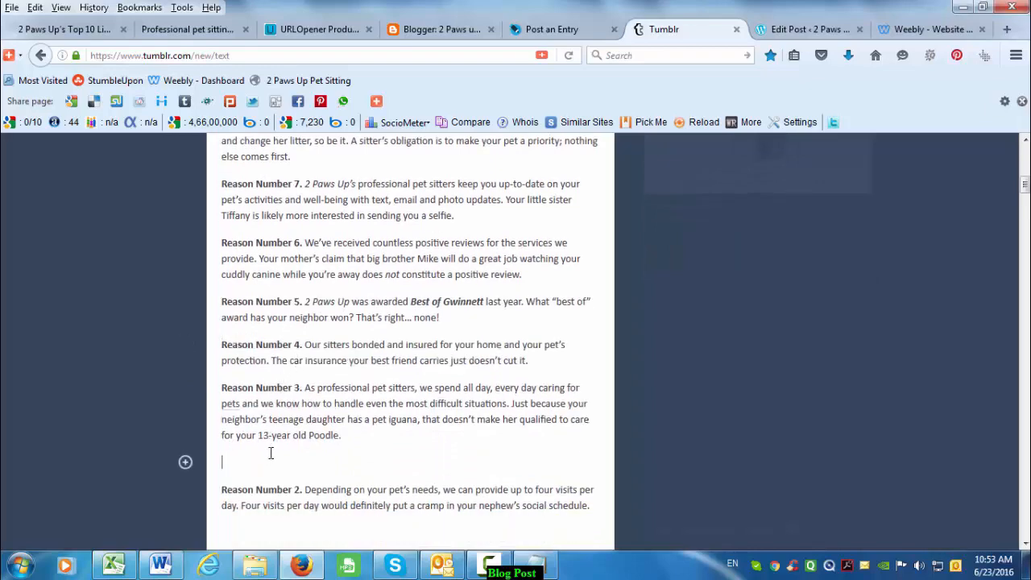
key(BackSpace)
scroll(269, 367, down, 4)
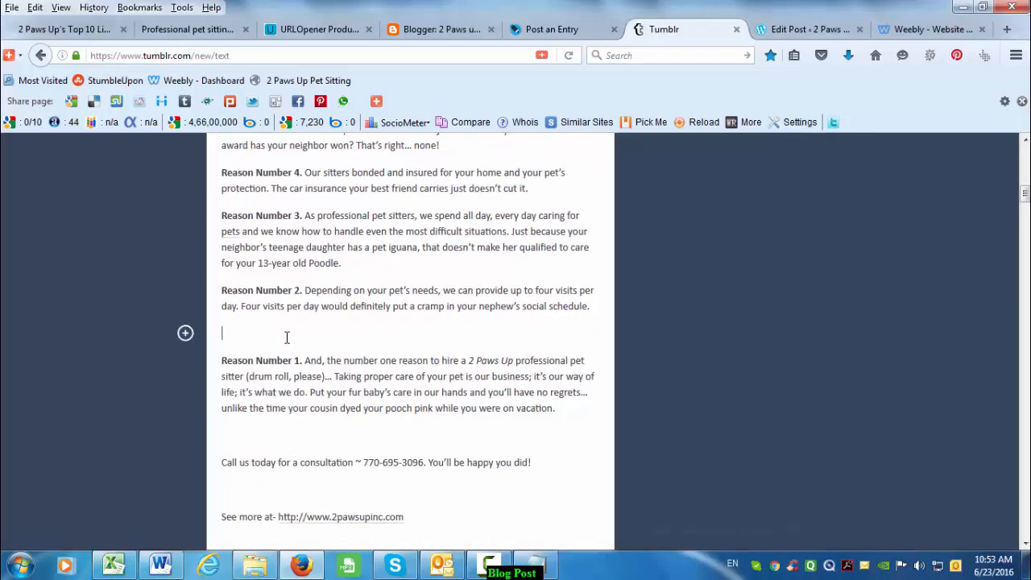
key(Delete)
key(Delete)
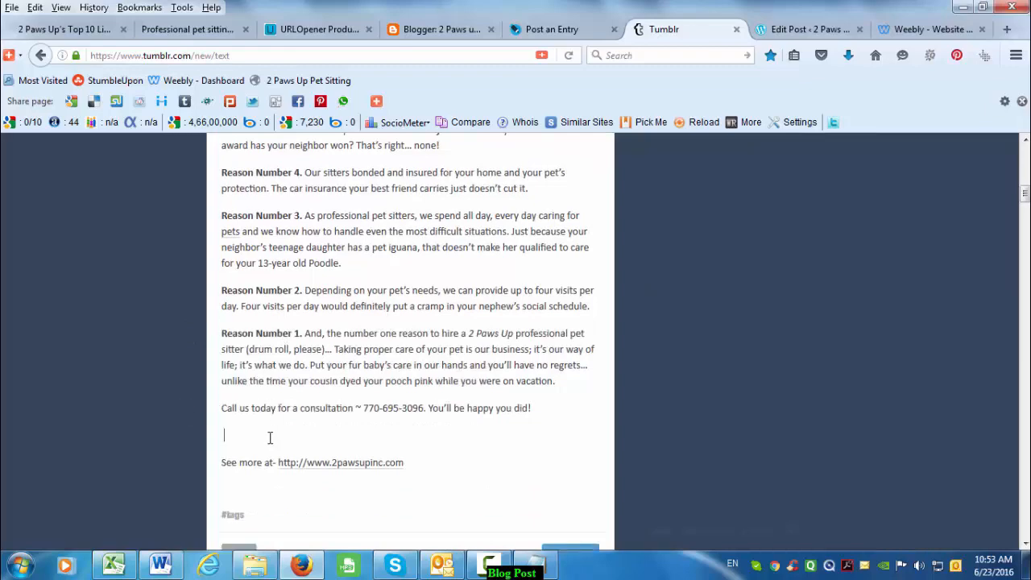
key(Delete)
scroll(368, 402, up, 13)
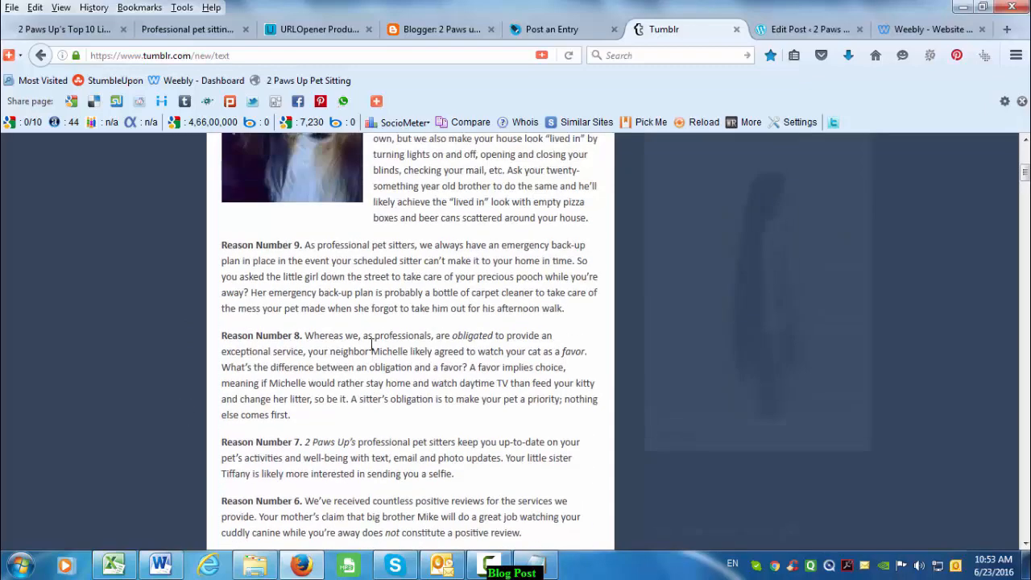
scroll(370, 341, up, 7)
scroll(370, 342, up, 3)
click(589, 226)
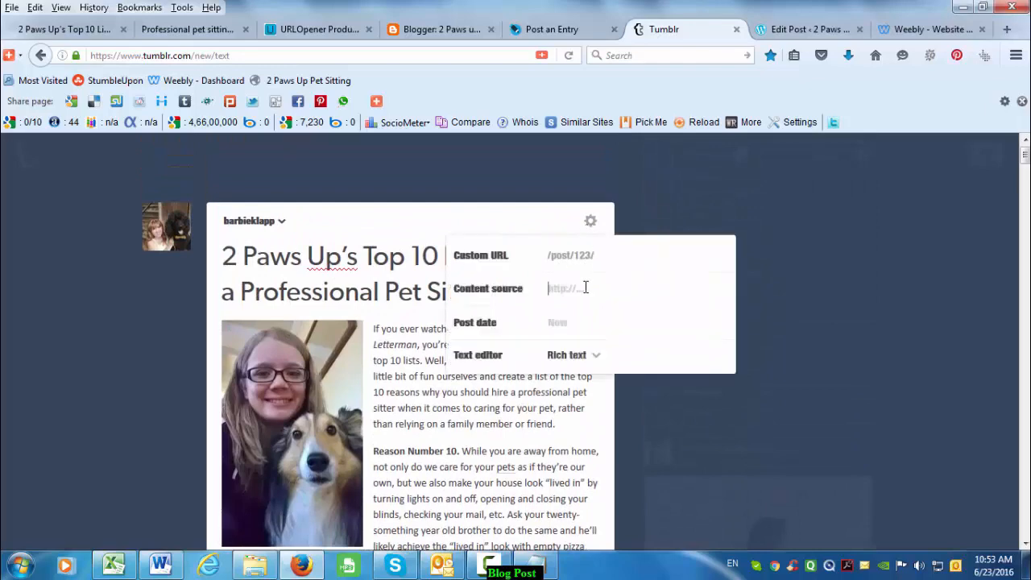
- Set the Tumblr post's content source to the original 2pawsupinc.com article address
click(89, 29)
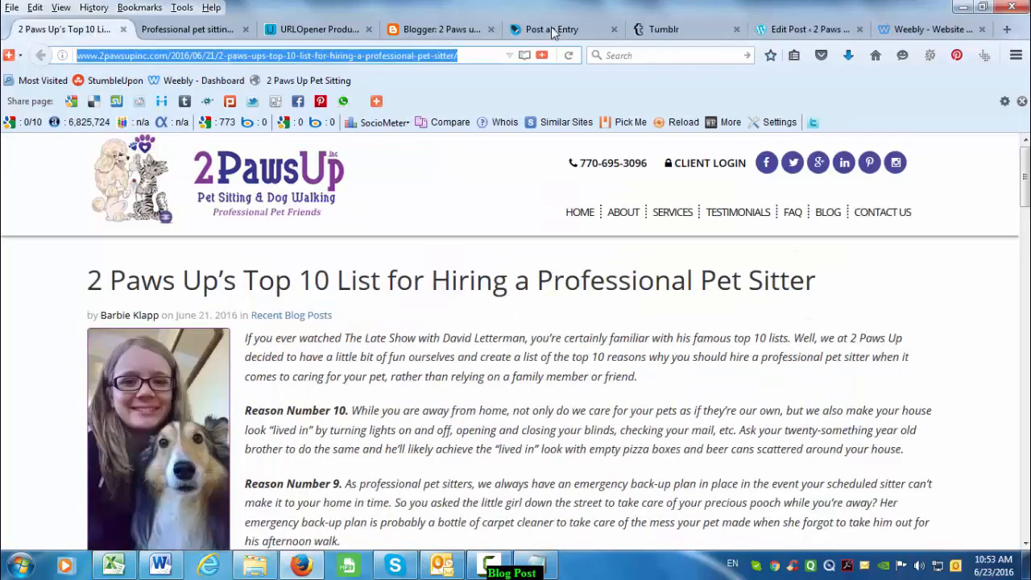
click(679, 32)
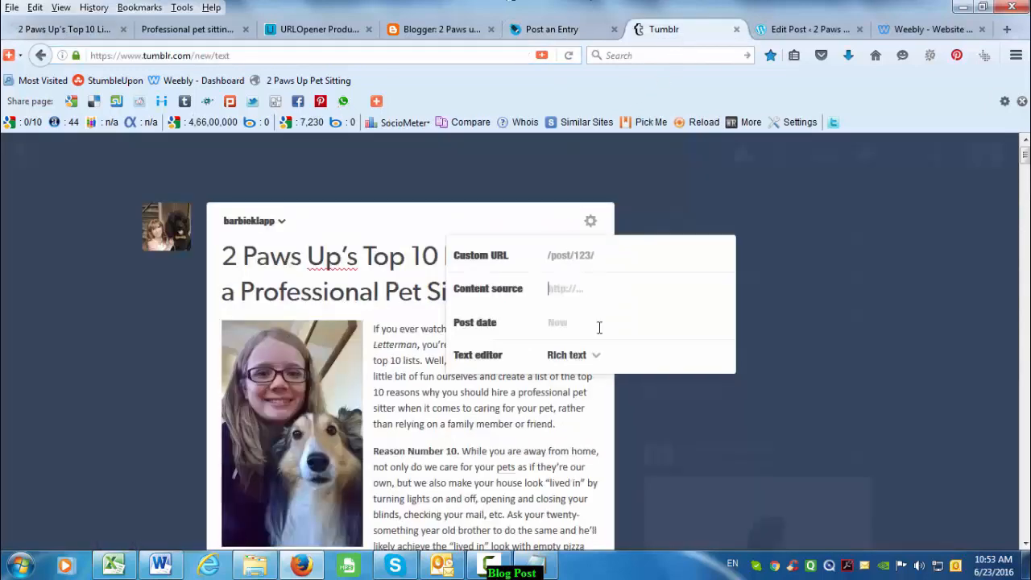
key(ctrl+v)
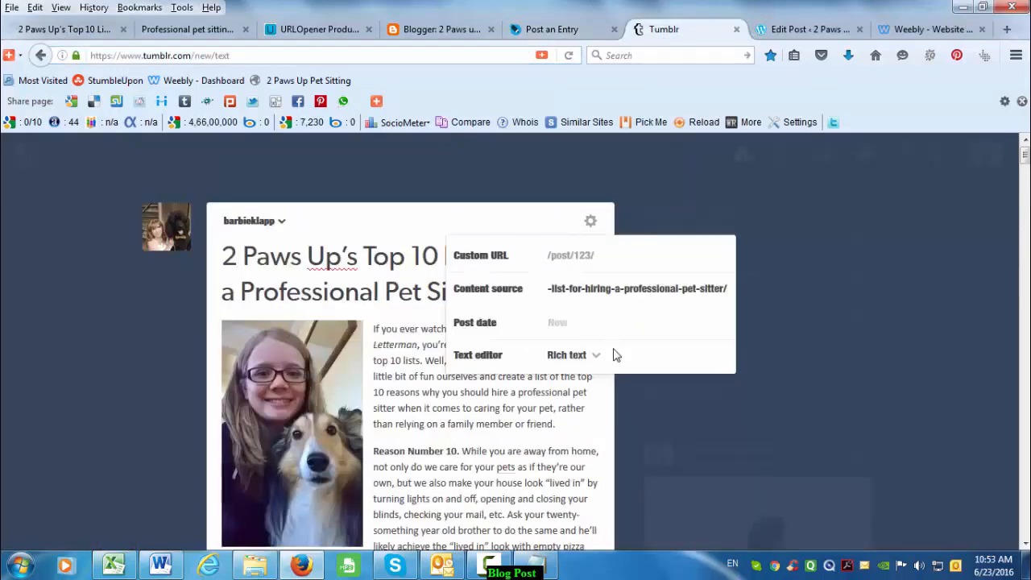
click(546, 228)
scroll(451, 402, down, 10)
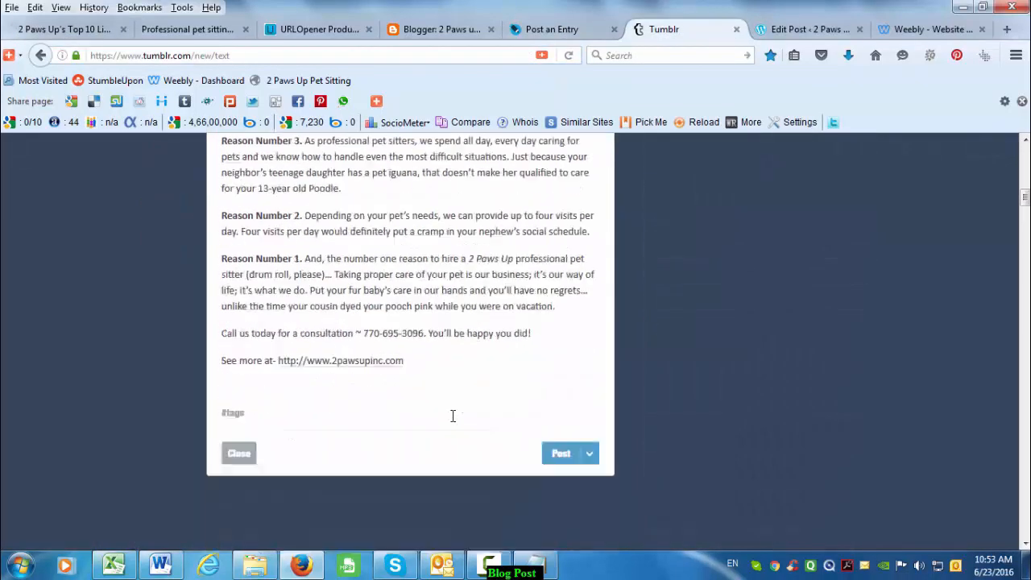
- Copy '2 Paws Up’s' from the post title and paste it into the tags field
scroll(347, 338, up, 10)
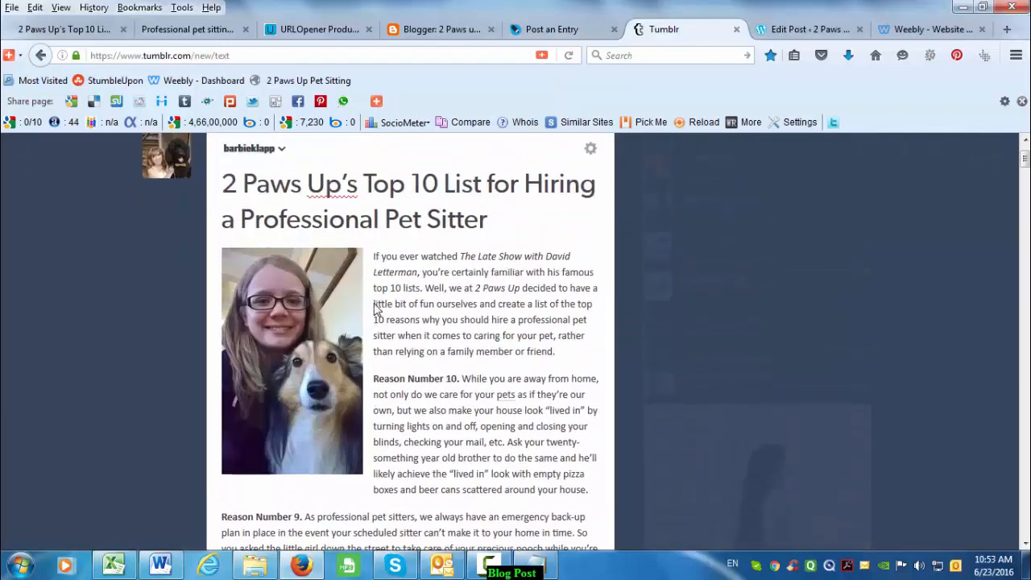
drag(372, 256, 222, 256)
key(ctrl+c)
scroll(297, 402, down, 10)
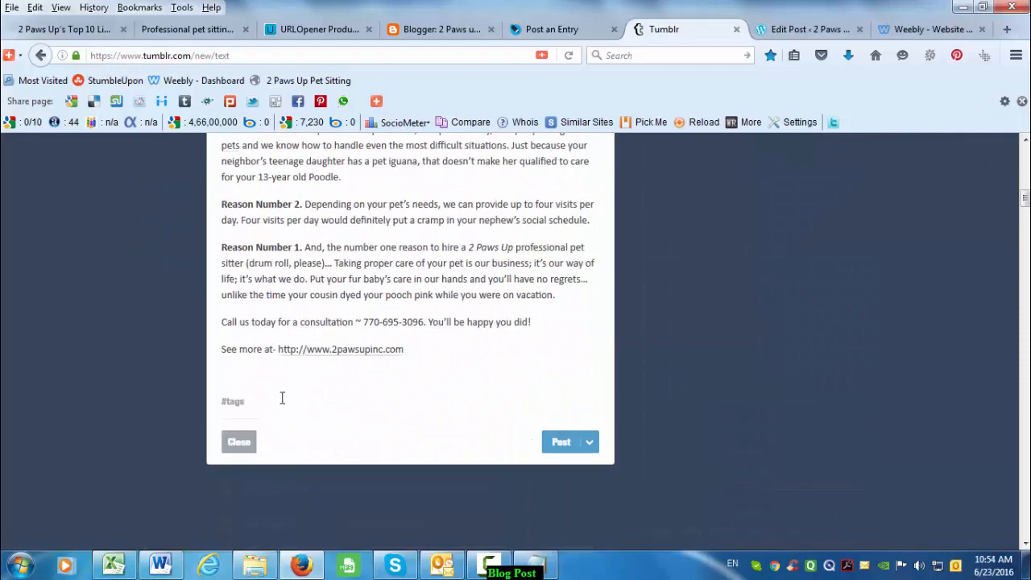
key(ctrl+v)
- Select the remaining words of the post title for the next tag
scroll(407, 396, up, 10)
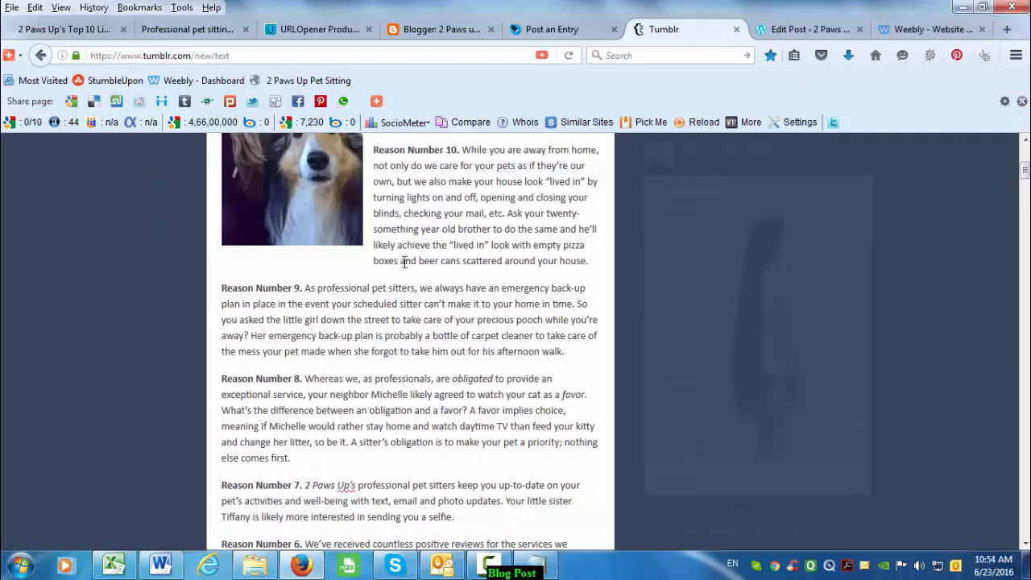
scroll(386, 266, up, 2)
mouse_move(374, 256)
mouse_down()
mouse_move(546, 256)
mouse_move(493, 311)
mouse_move(488, 291)
mouse_move(386, 275)
mouse_move(361, 252)
mouse_up()
key(ctrl+c)
scroll(400, 381, down, 10)
scroll(400, 380, up, 10)
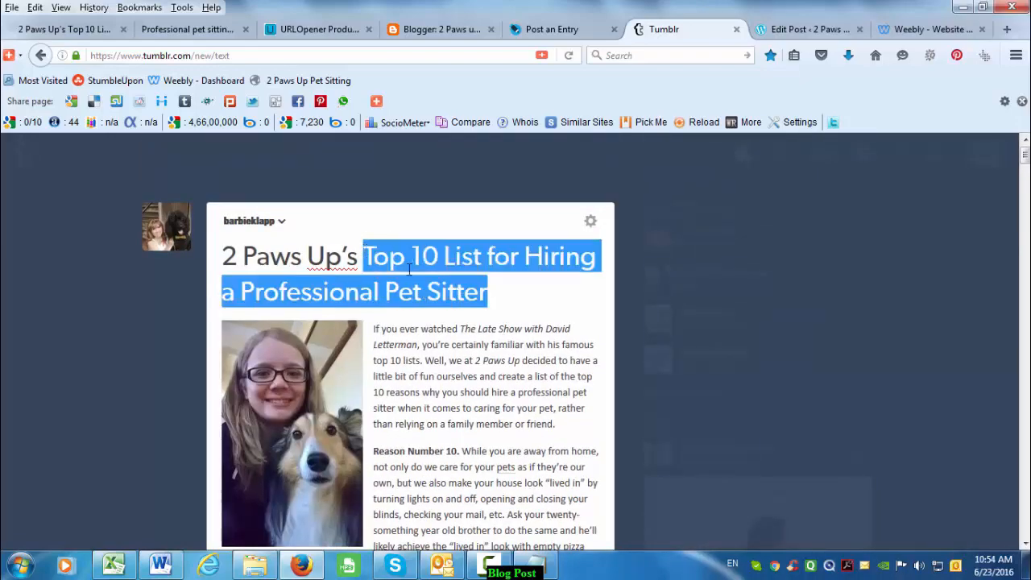
- Paste the rest of the post title into the tags field as a second tag
scroll(383, 385, down, 15)
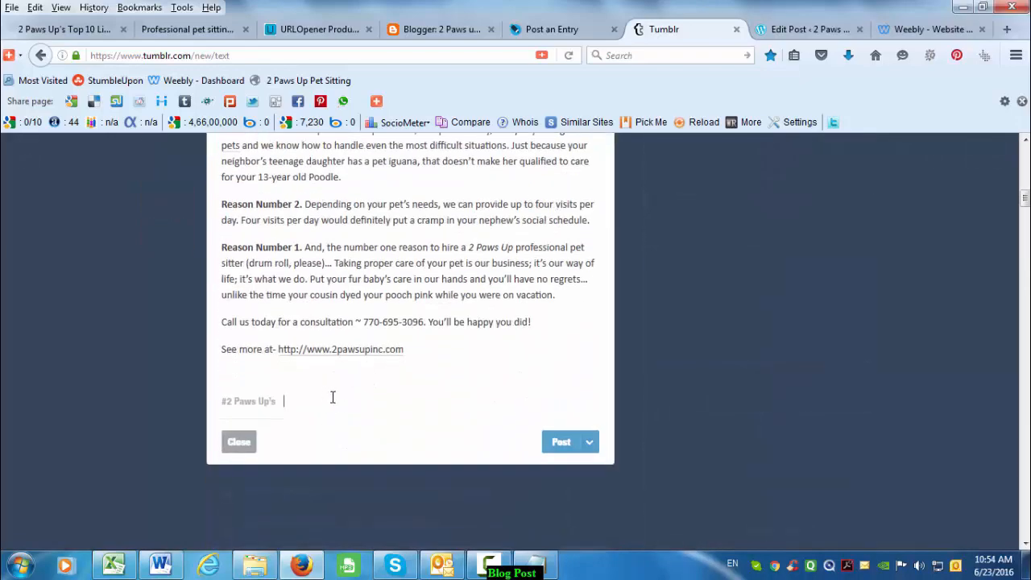
key(ctrl+v)
key(Return)
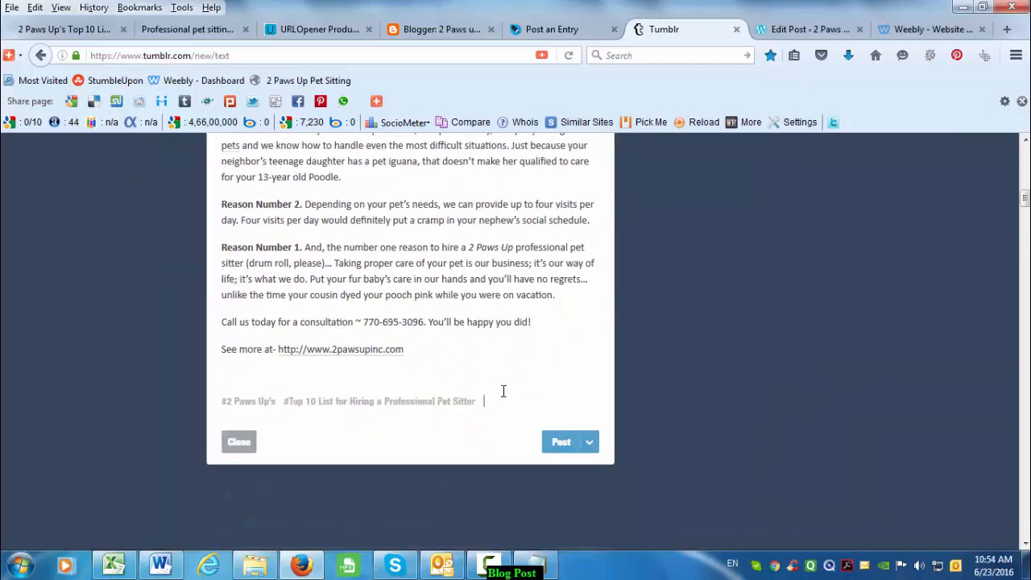
- Add the suggested tags pet sitting and dog walking
text(Pert)
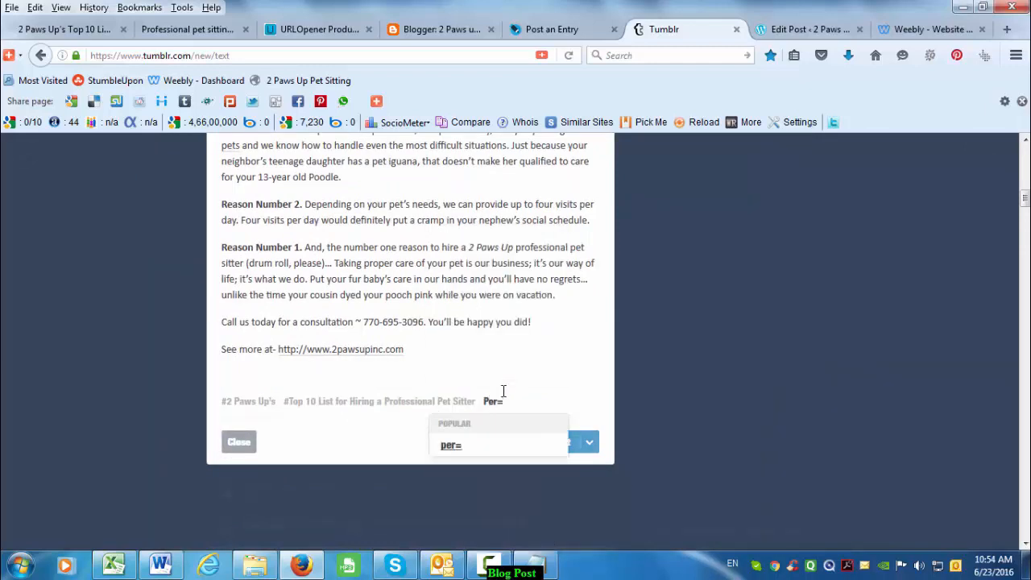
key(BackSpace)
key(BackSpace)
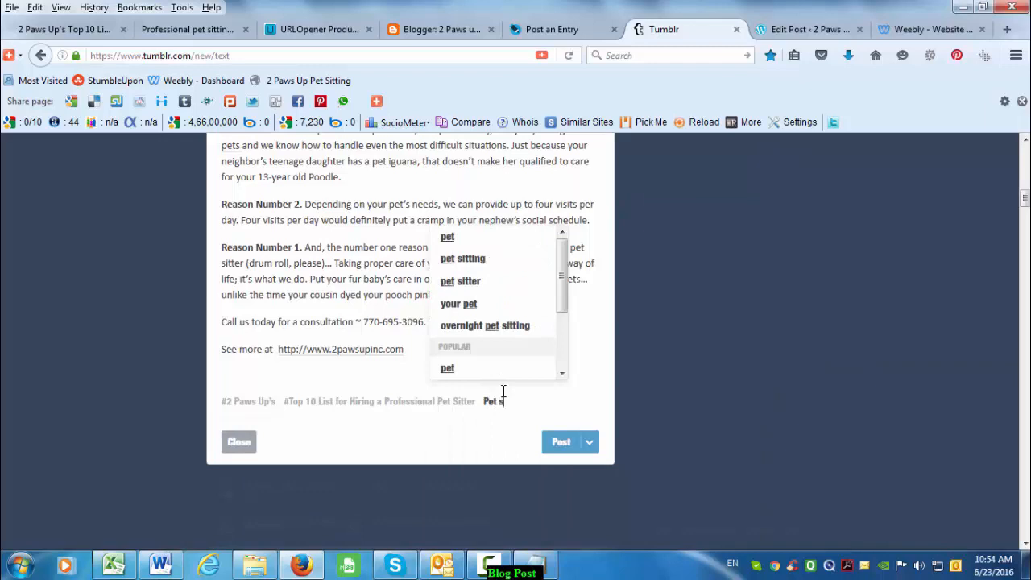
text(t sitting)
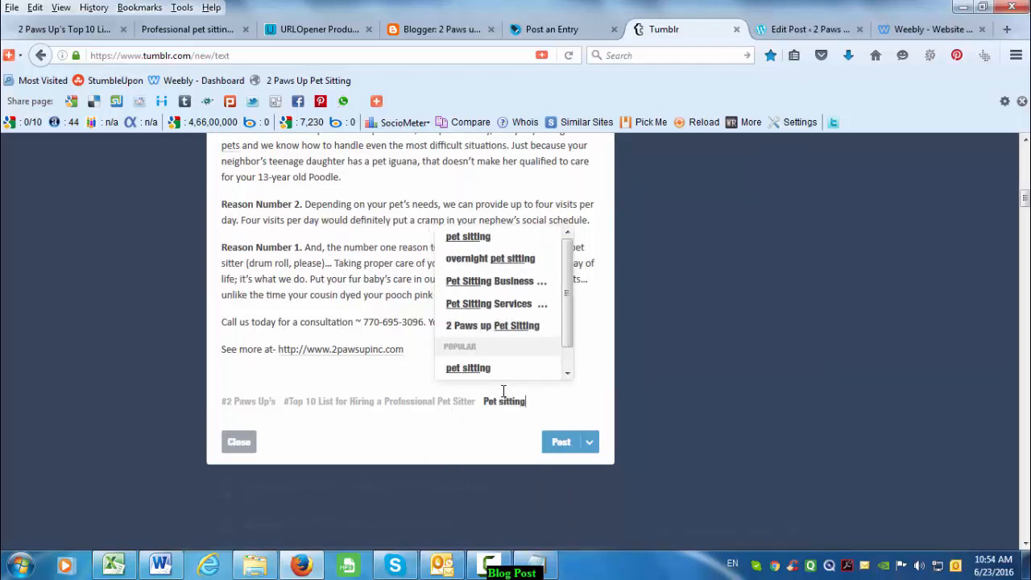
click(480, 239)
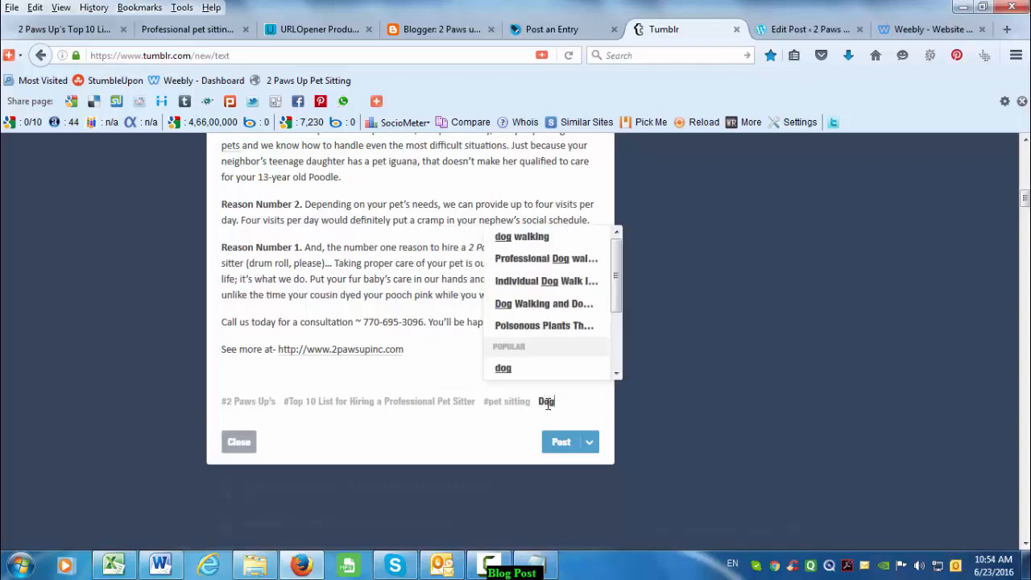
click(523, 236)
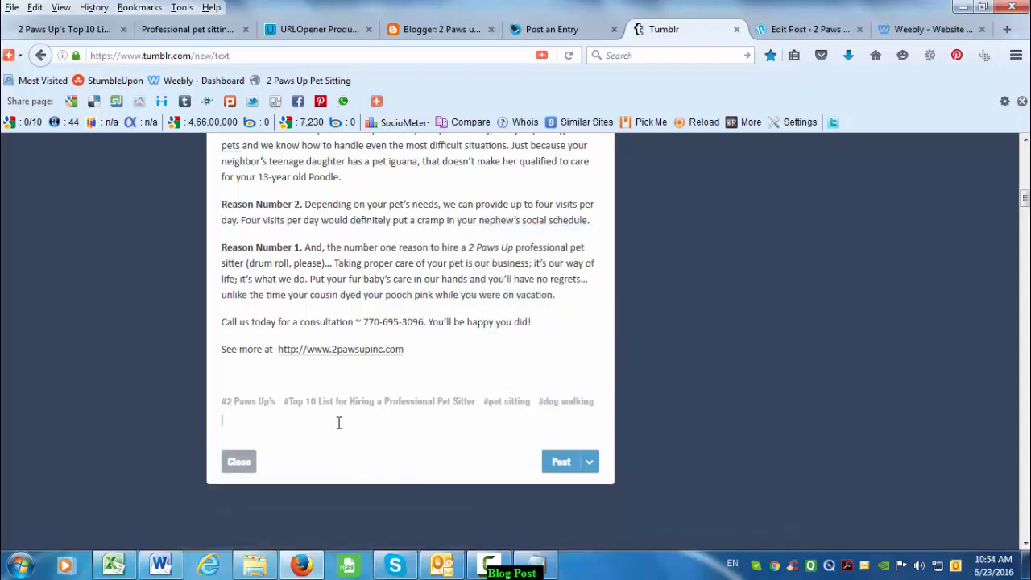
- Add the Professional Dog walker and overnight pet sitting tags, then go to WordPress
text(pro)
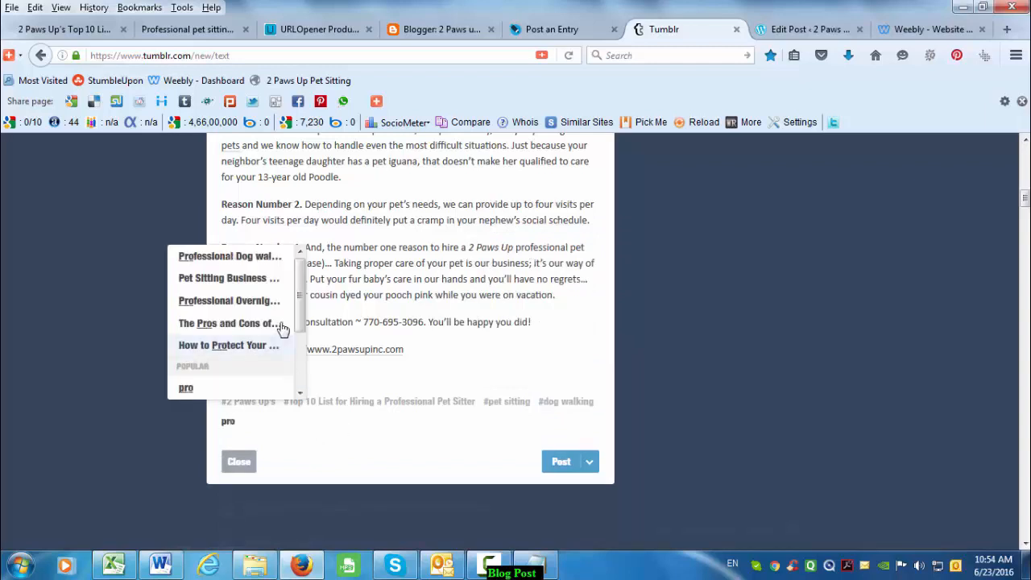
click(258, 264)
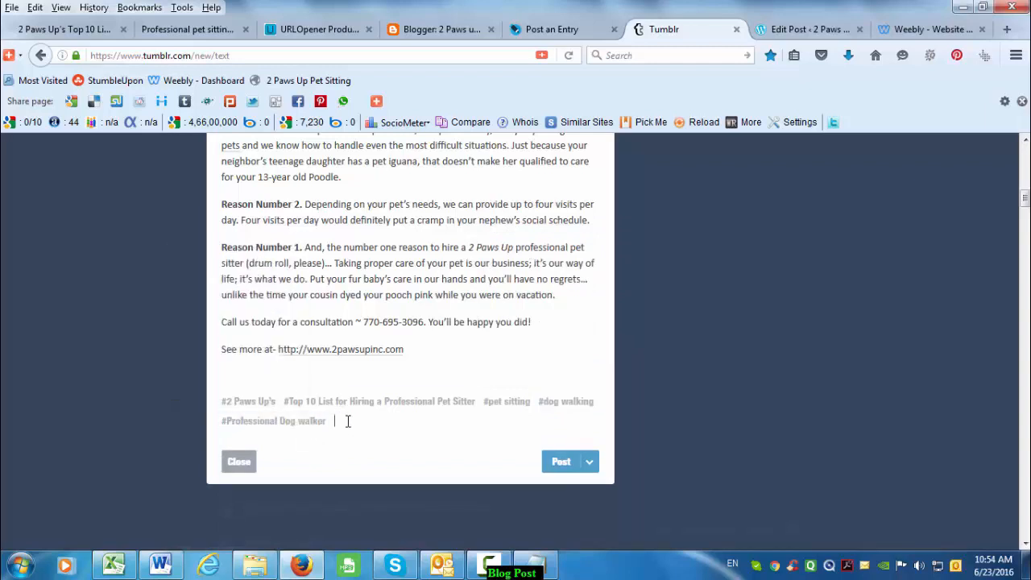
text(pet)
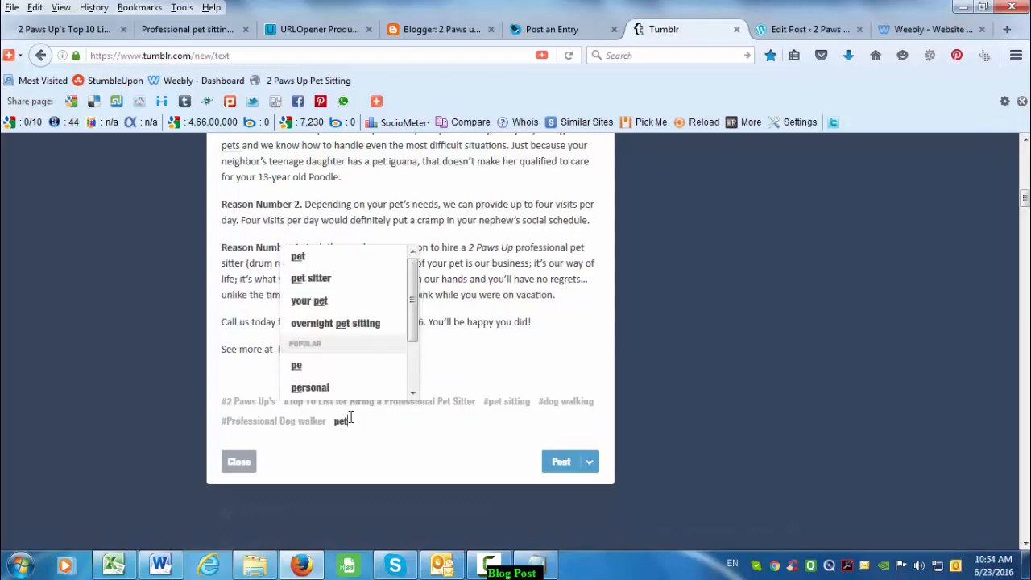
click(352, 323)
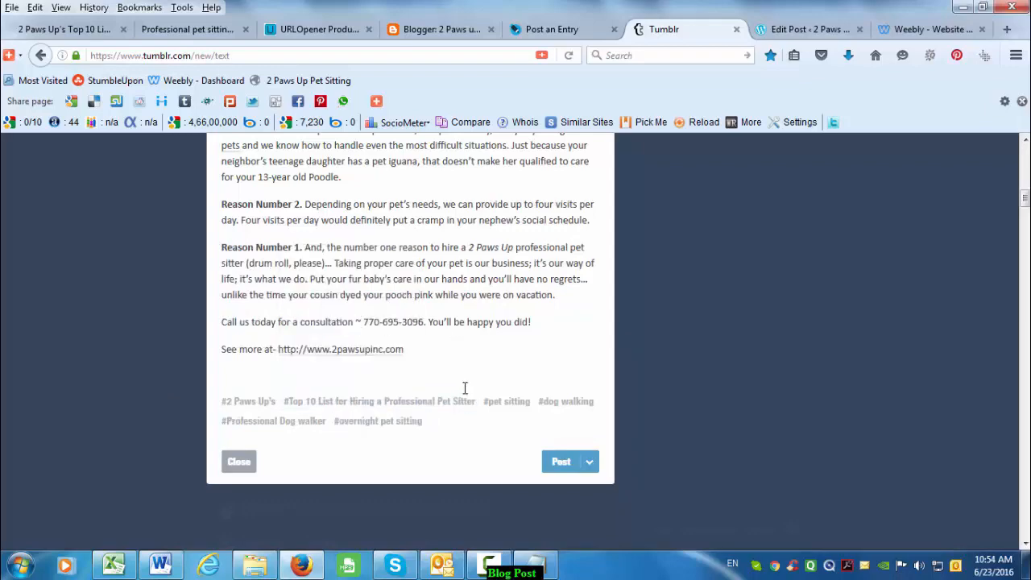
scroll(465, 388, up, 15)
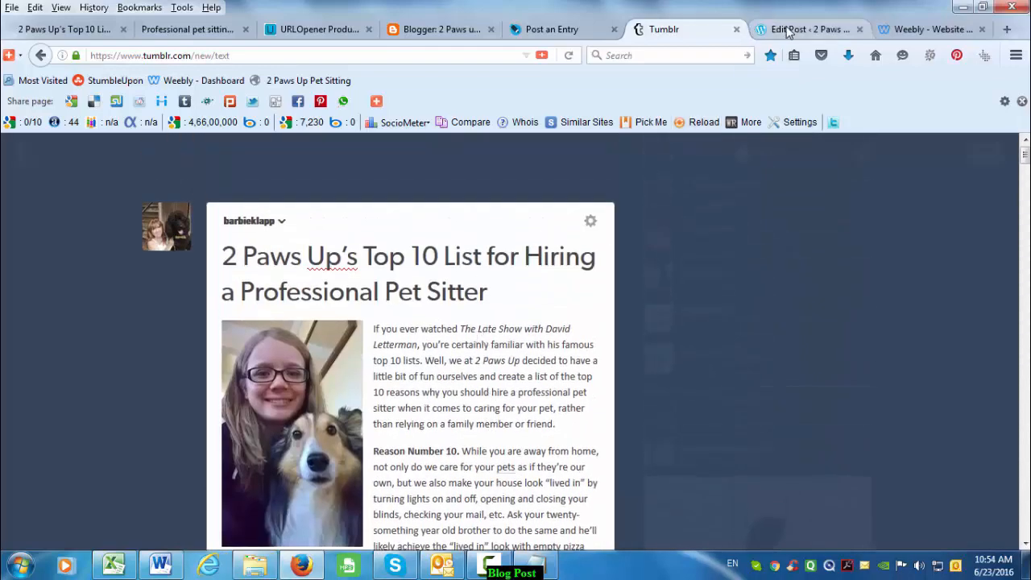
click(788, 30)
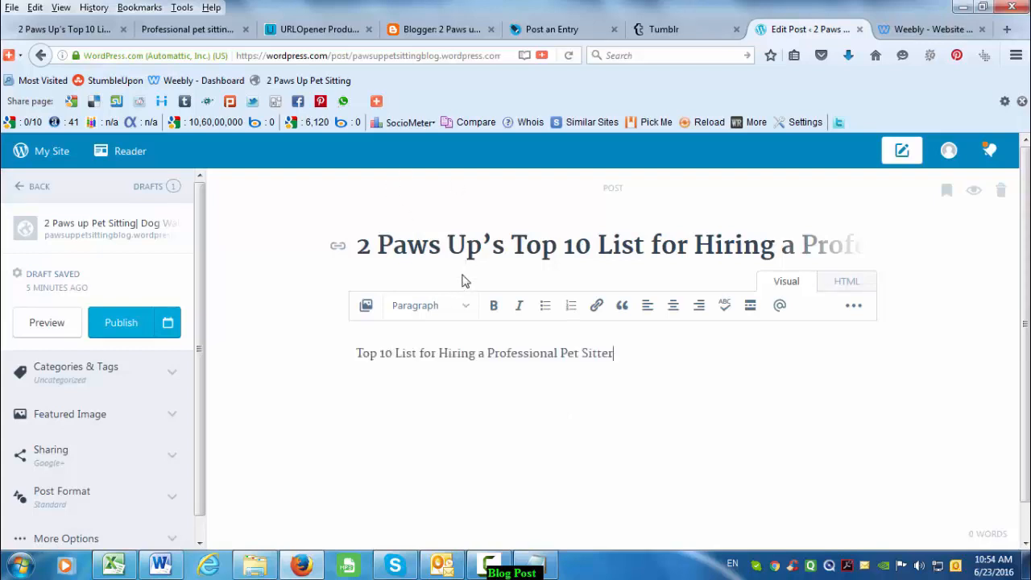
- Replace the single WordPress body line with the full article copied from Blogger
click(439, 29)
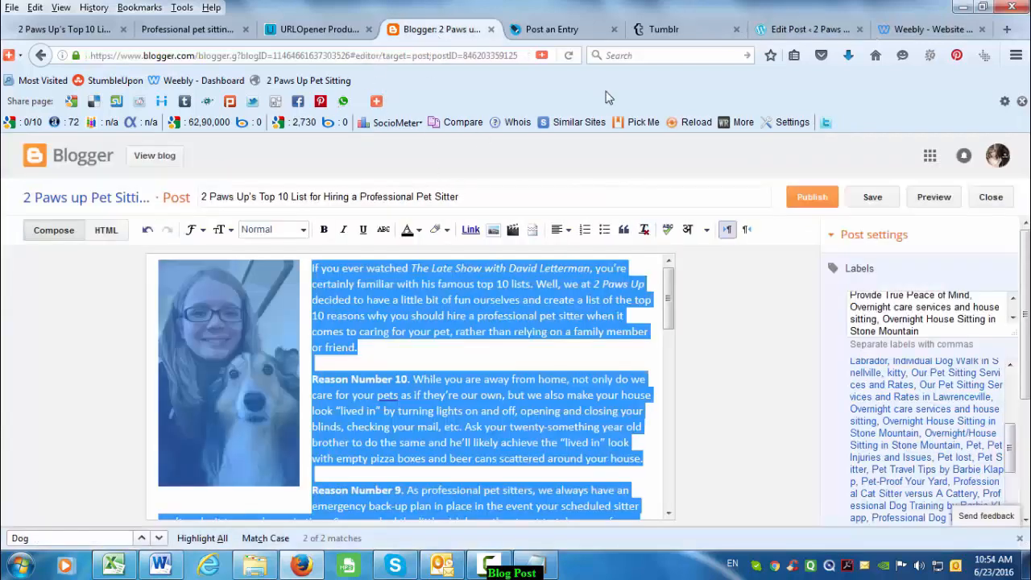
click(806, 29)
triple_click(488, 358)
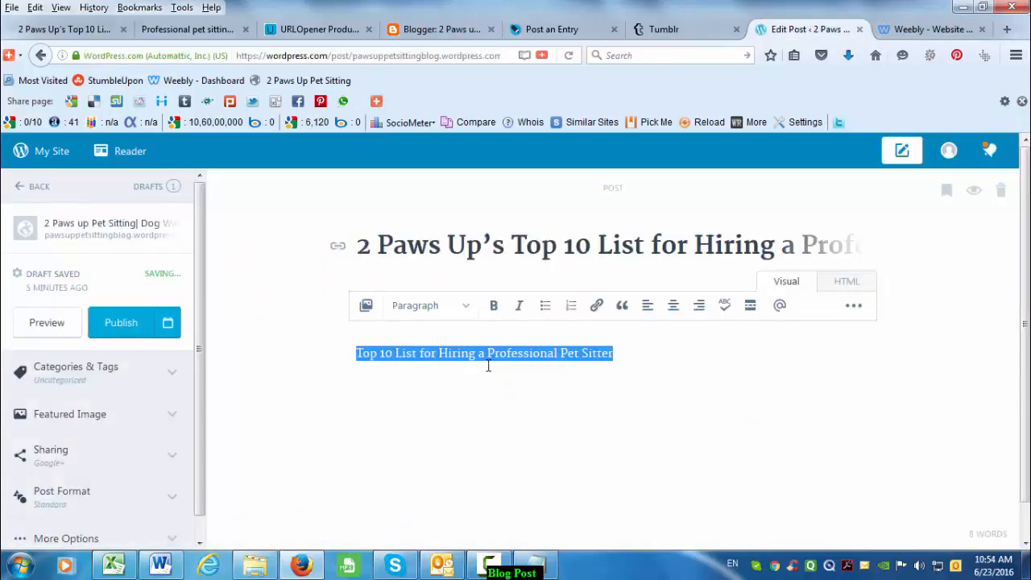
key(ctrl+v)
- Delete the empty paragraphs above Reason Numbers 10 through 6
scroll(539, 419, up, 5)
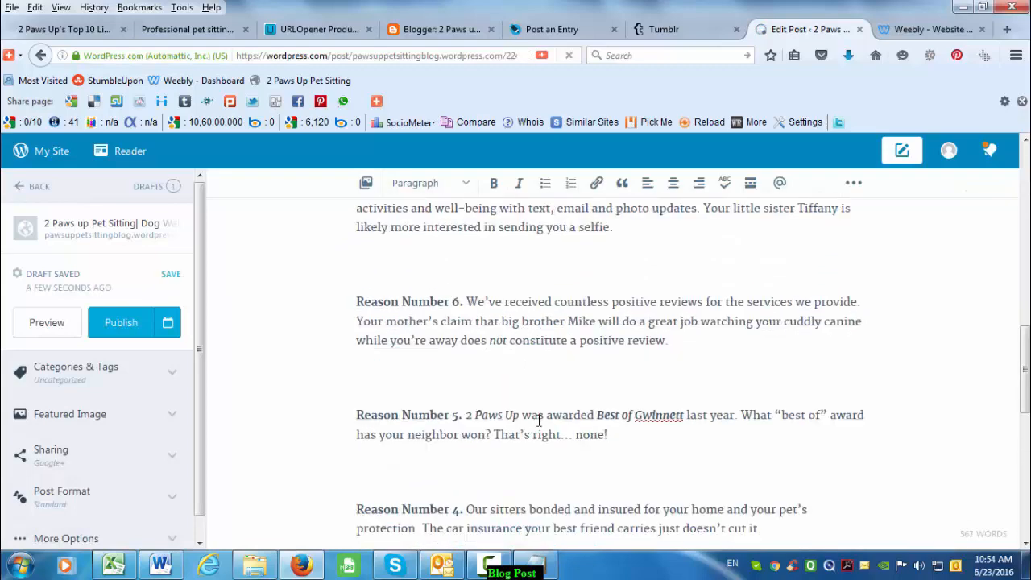
scroll(539, 420, up, 10)
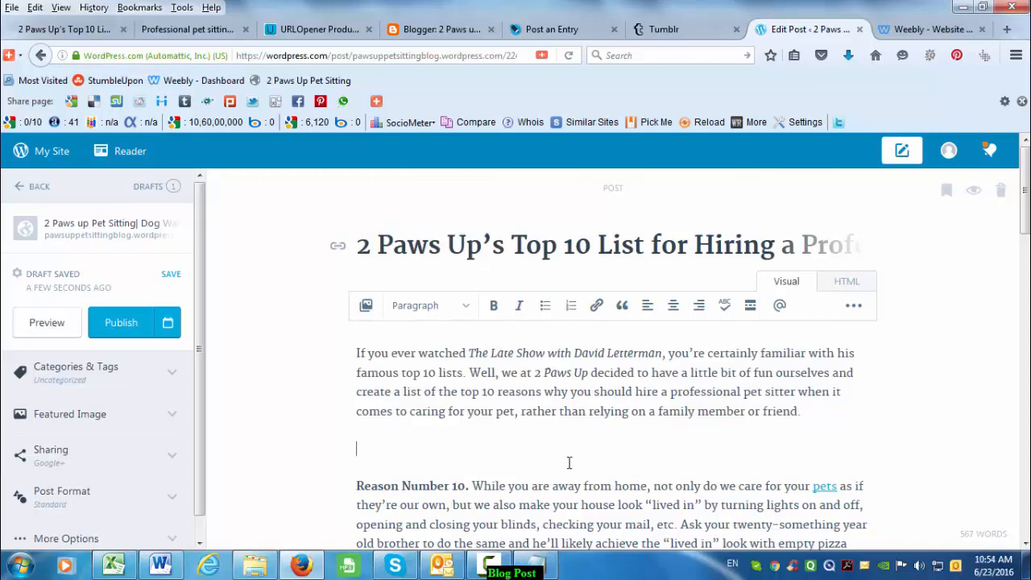
key(BackSpace)
scroll(443, 421, down, 3)
key(BackSpace)
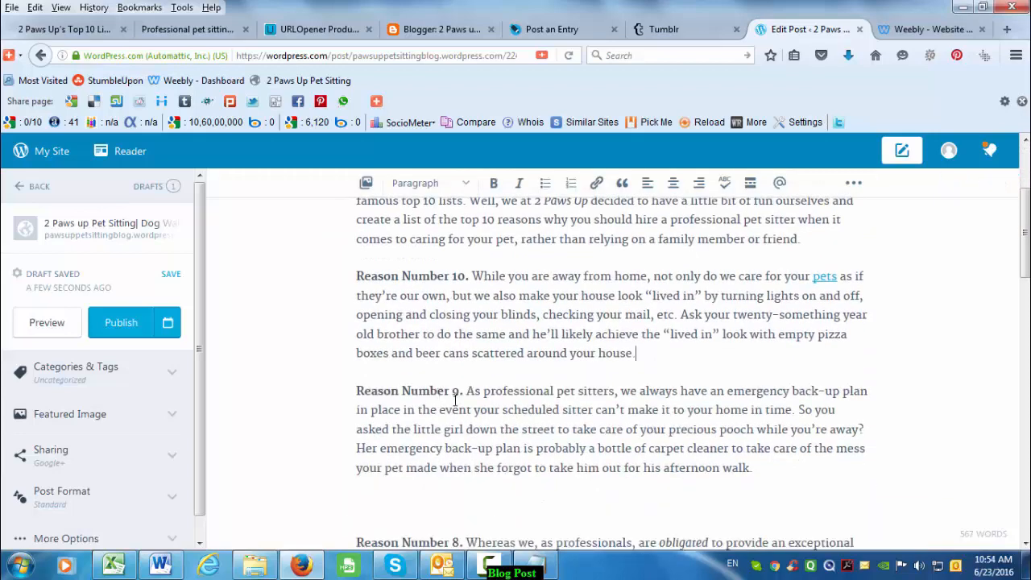
key(BackSpace)
scroll(435, 476, down, 3)
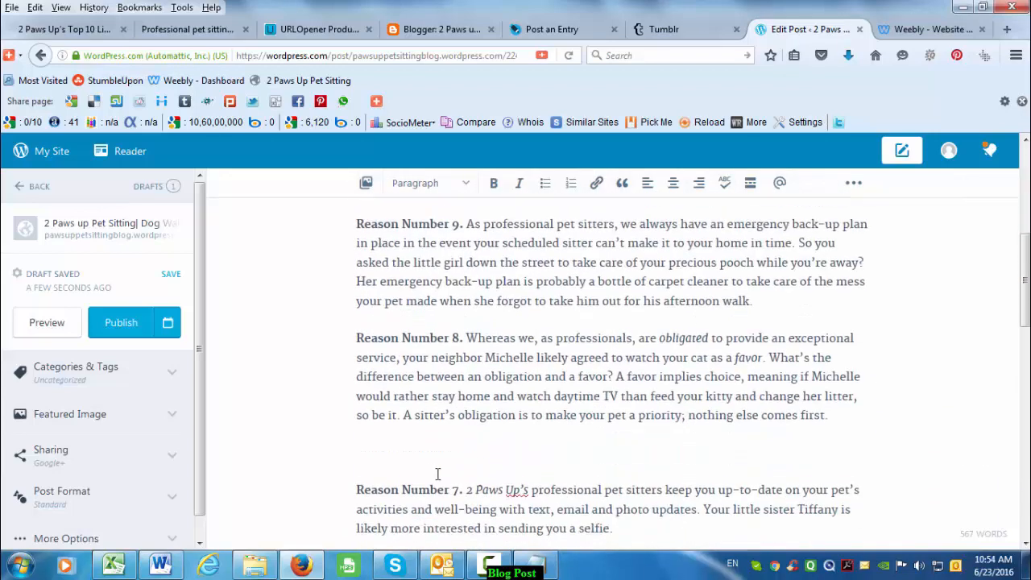
click(431, 467)
key(BackSpace)
scroll(435, 451, down, 3)
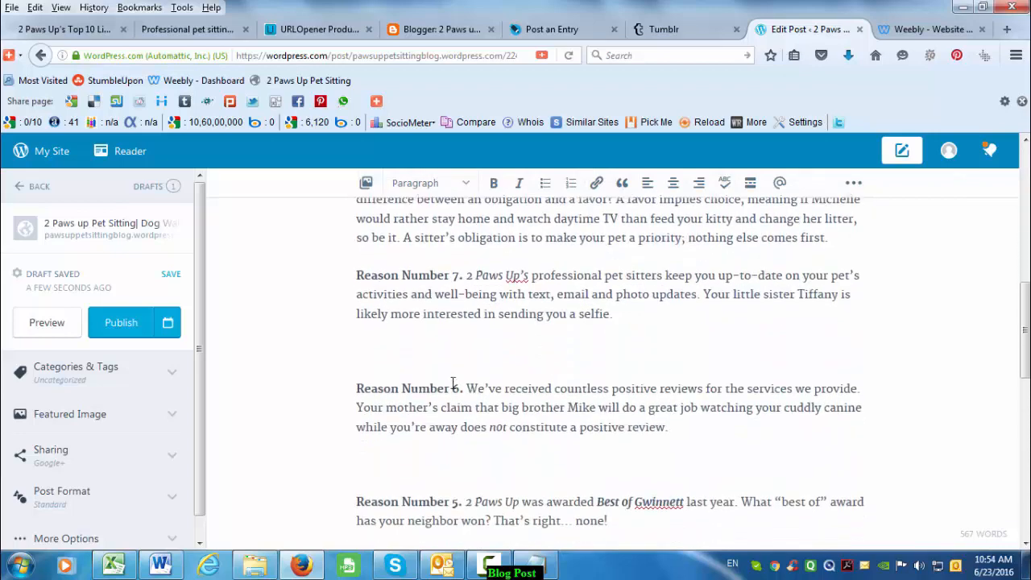
key(BackSpace)
- Delete the blank lines above Reasons 5, 4 and 1, the consultation sentence and 'See more at'
key(BackSpace)
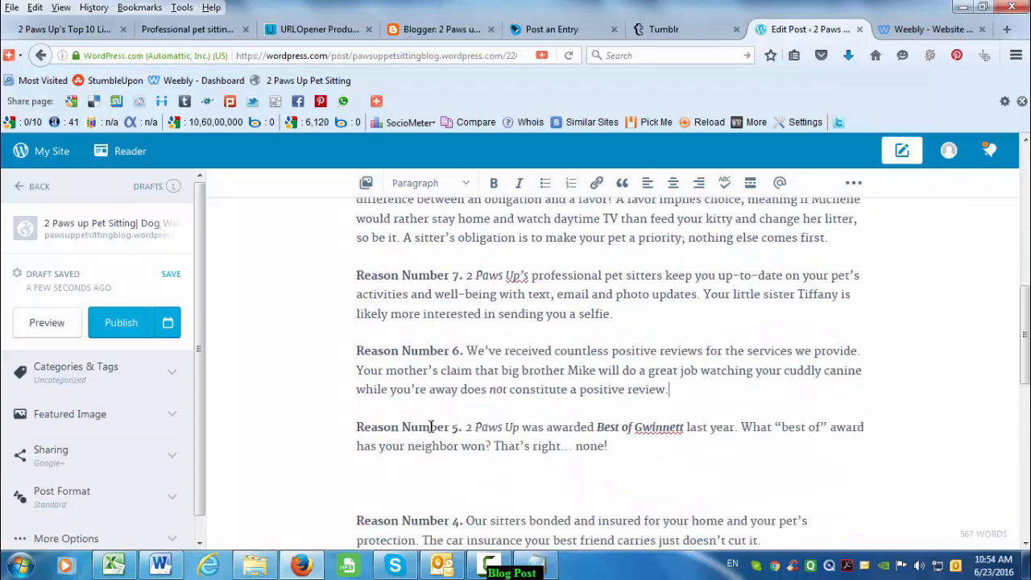
scroll(435, 403, down, 3)
click(442, 314)
key(BackSpace)
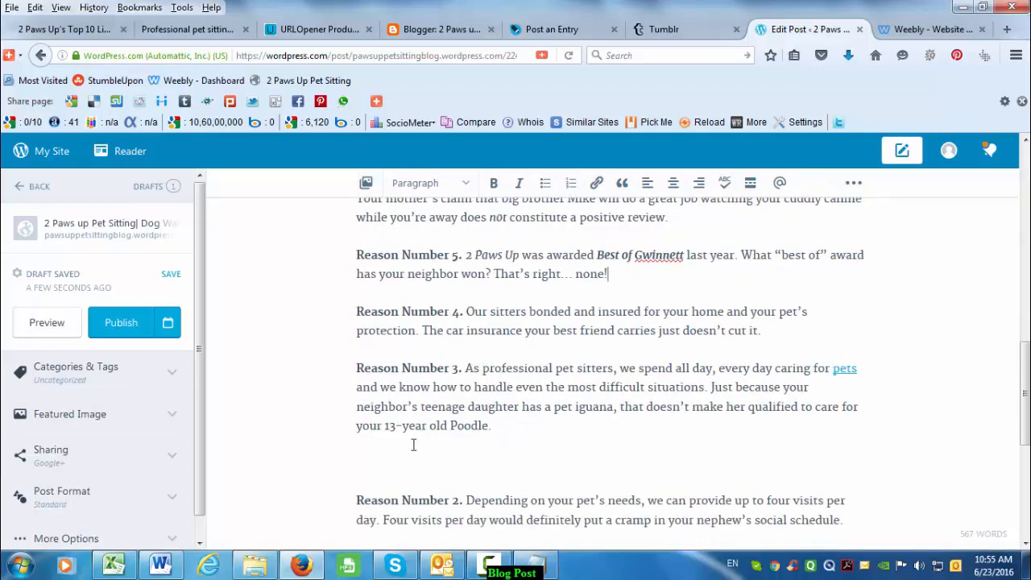
key(BackSpace)
scroll(442, 439, down, 3)
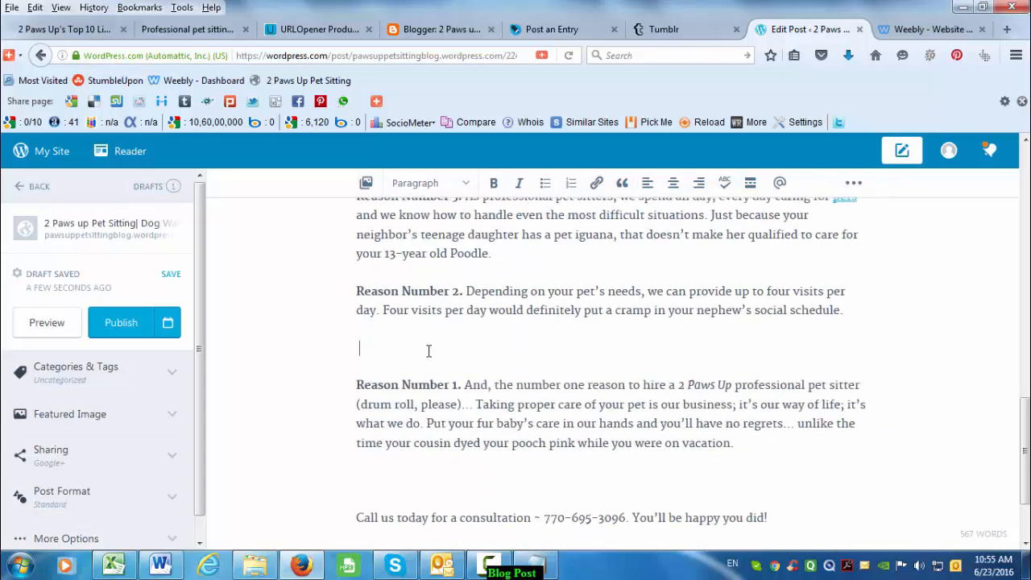
key(BackSpace)
click(421, 435)
key(BackSpace)
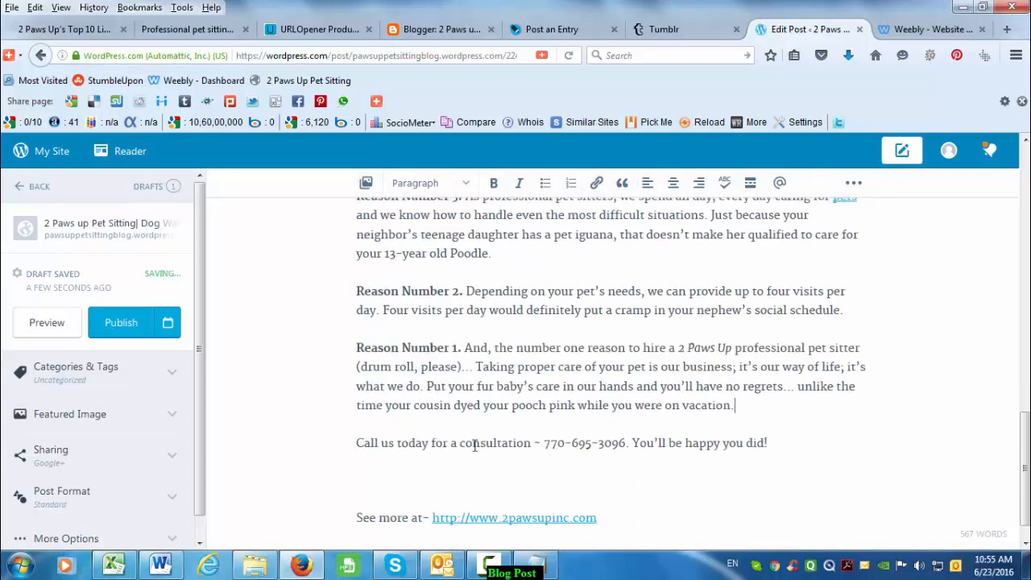
key(BackSpace)
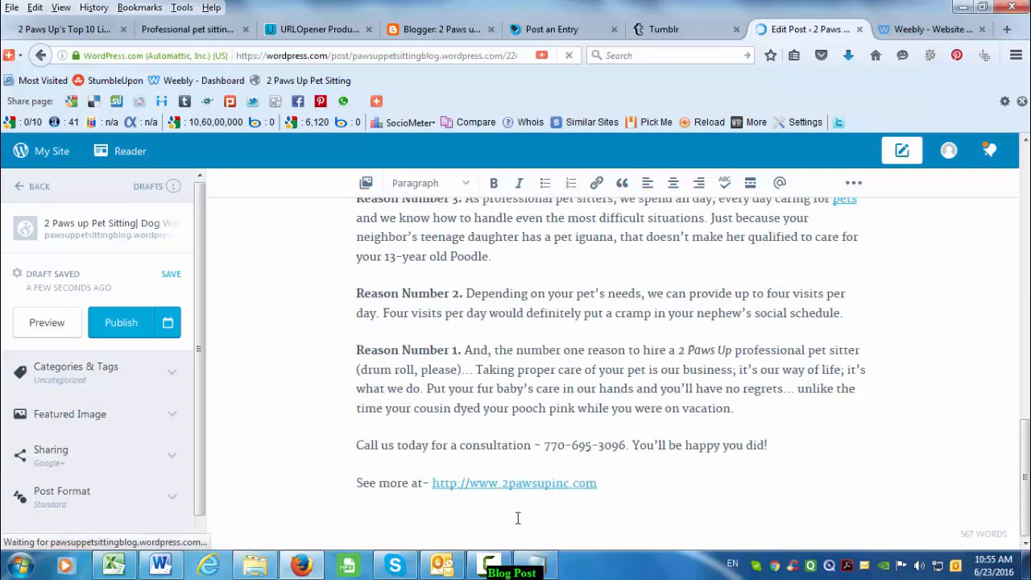
scroll(547, 410, up, 15)
scroll(547, 412, up, 3)
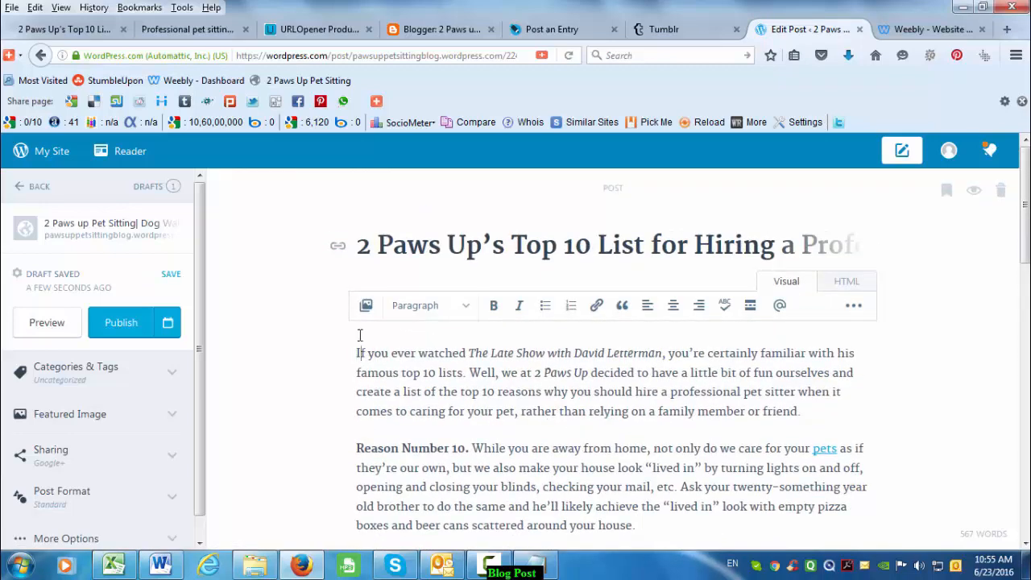
- Upload the girl-and-dog photo from the Desktop via the Media Library and insert it into the post
click(366, 305)
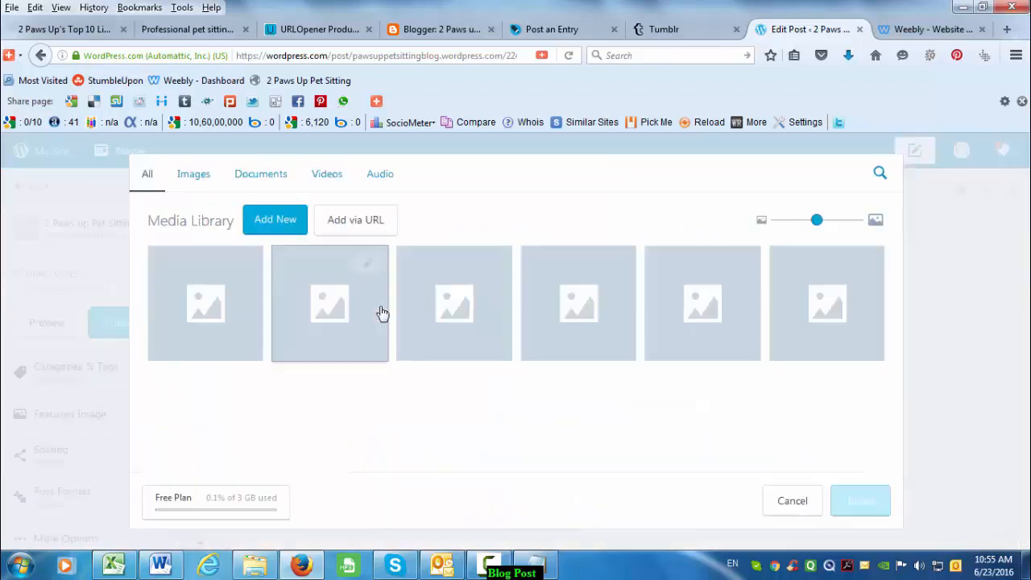
click(254, 230)
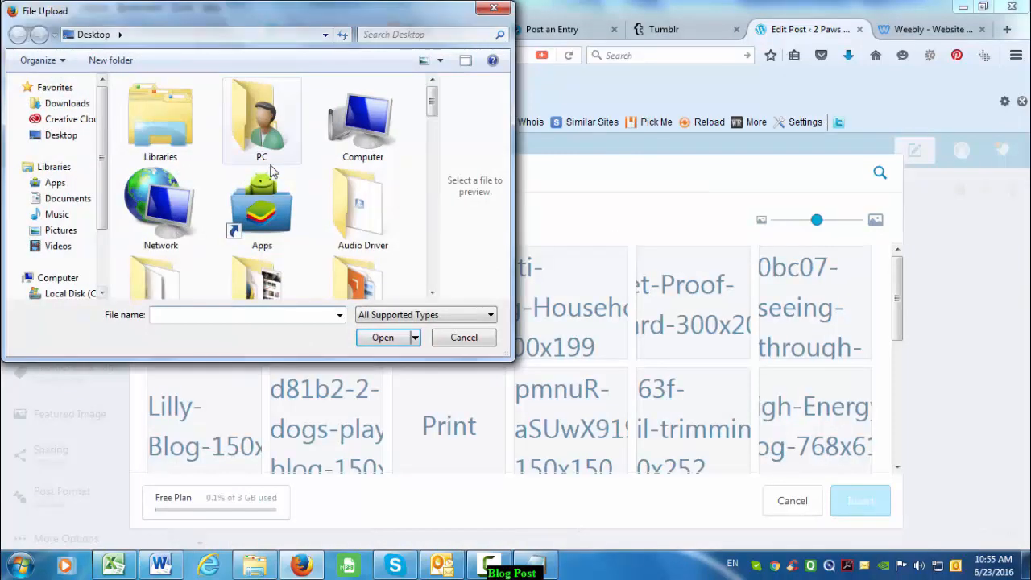
click(262, 216)
scroll(310, 219, down, 3)
scroll(310, 219, down, 3)
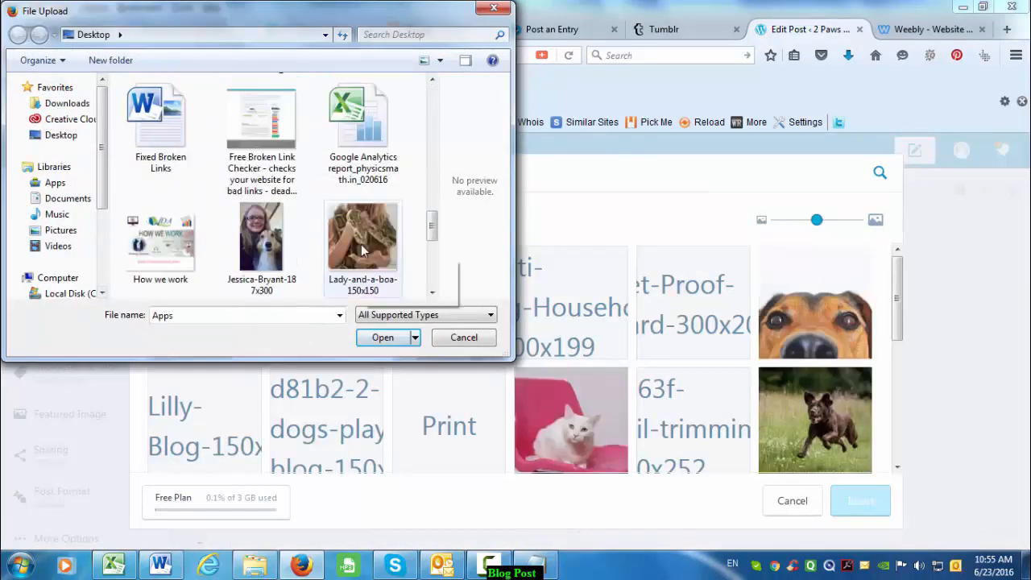
scroll(298, 196, down, 2)
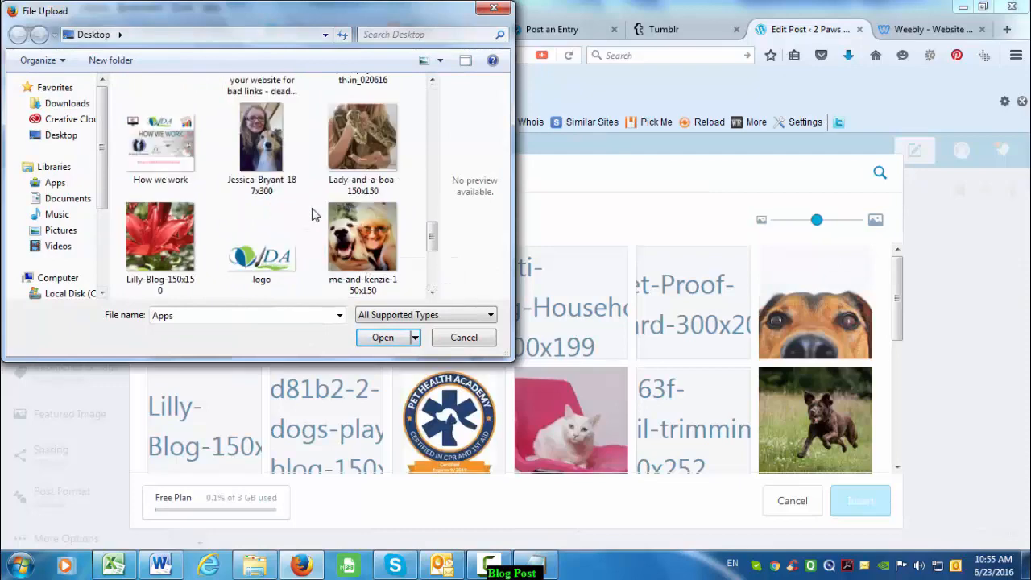
click(261, 145)
click(372, 340)
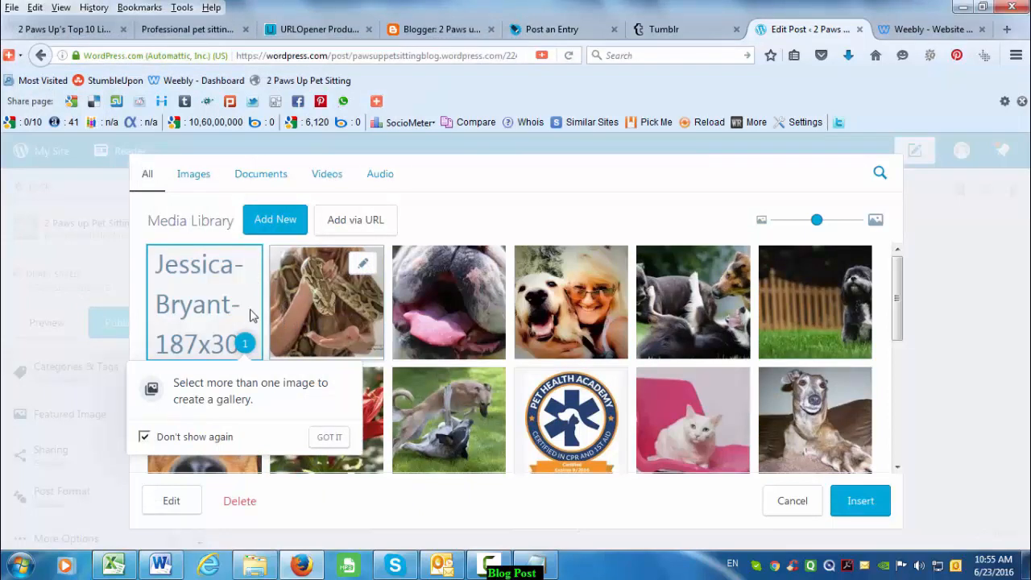
click(859, 500)
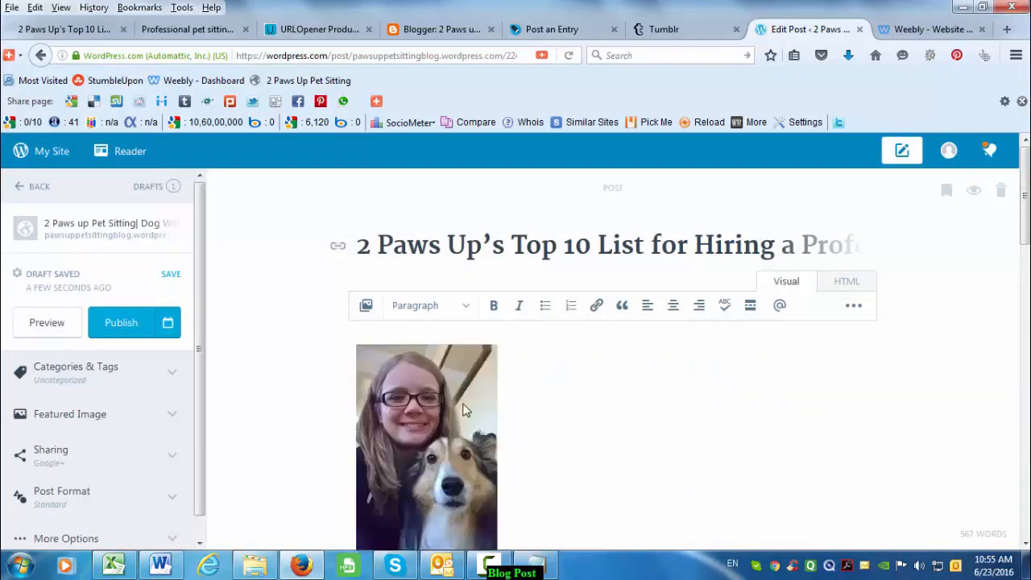
- Set the inserted photo to Align left so the text wraps beside it
click(456, 412)
click(374, 341)
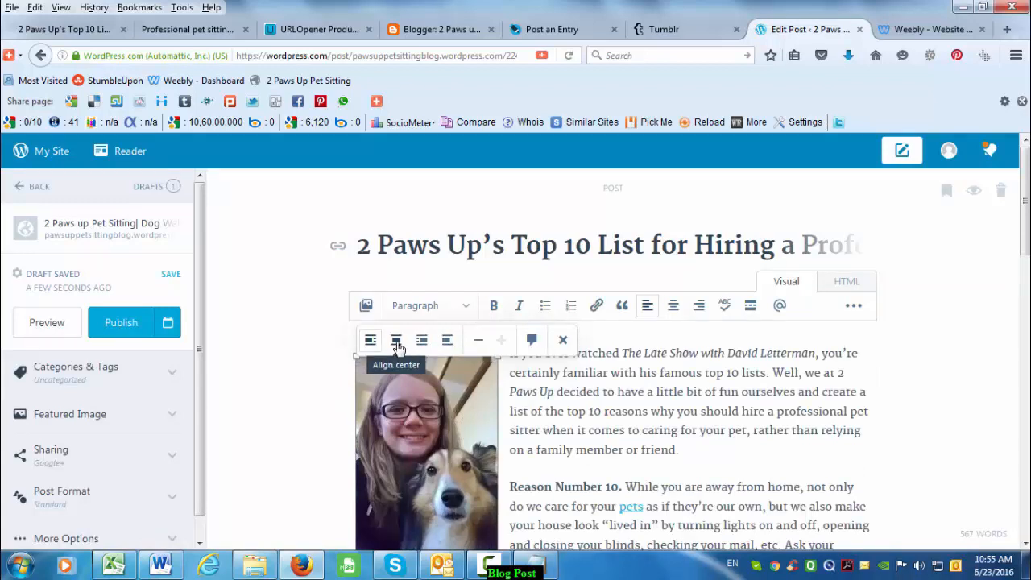
click(396, 341)
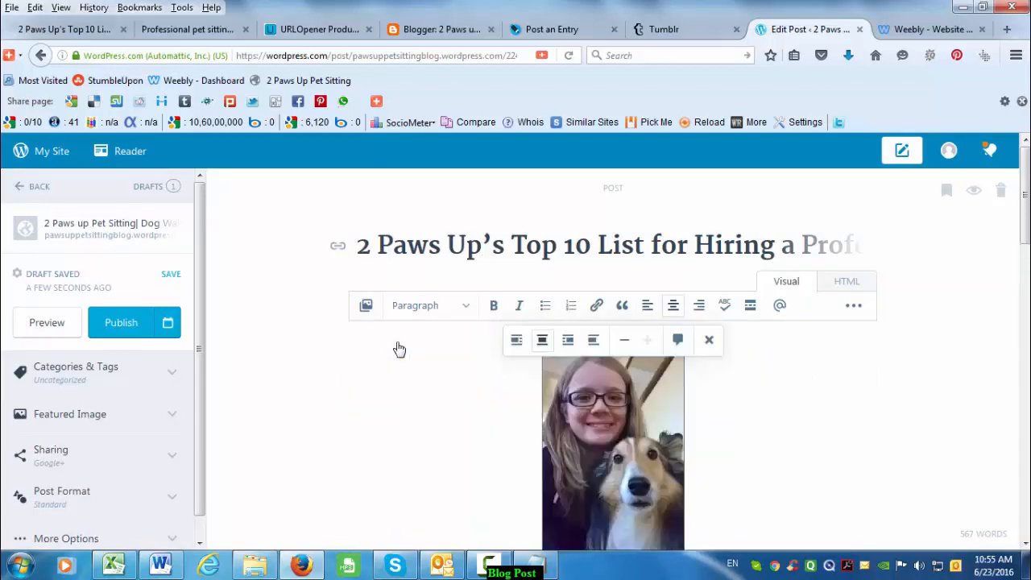
click(568, 340)
click(739, 341)
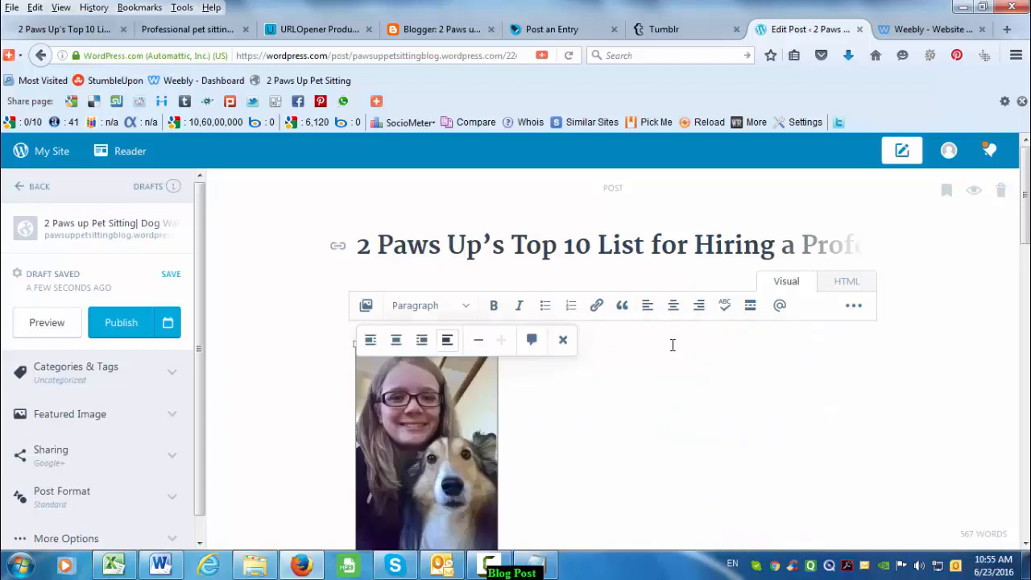
click(373, 342)
click(551, 414)
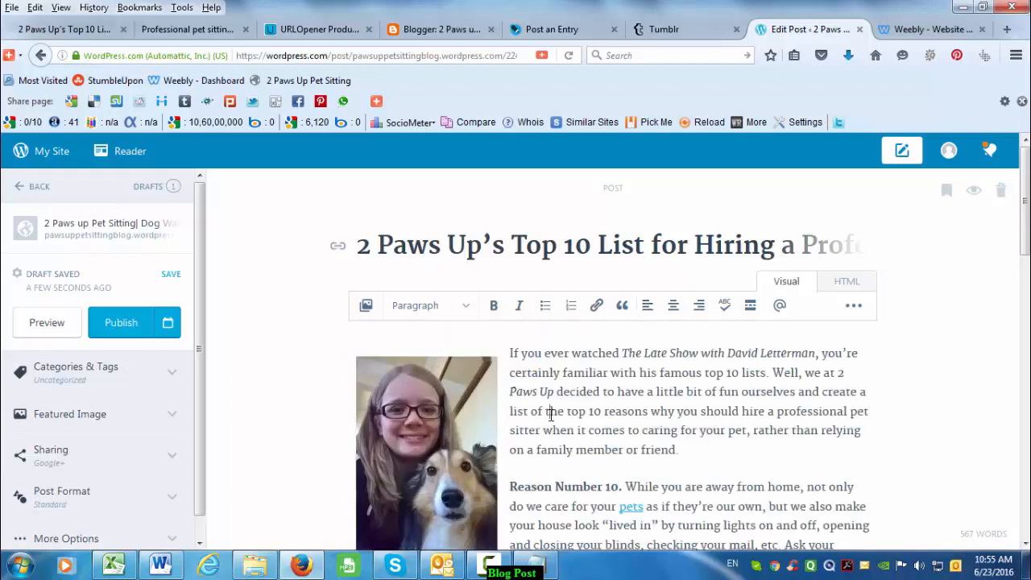
drag(514, 352, 685, 452)
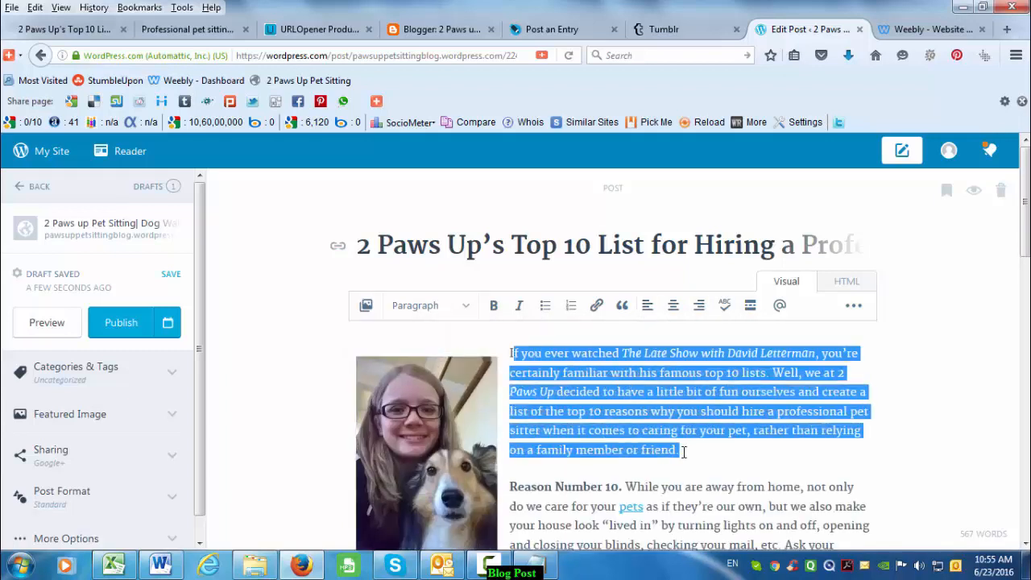
click(683, 454)
- Under Categories & Tags, tick Dog Walker and untick Uncategorized
scroll(690, 464, down, 1)
scroll(690, 464, down, 5)
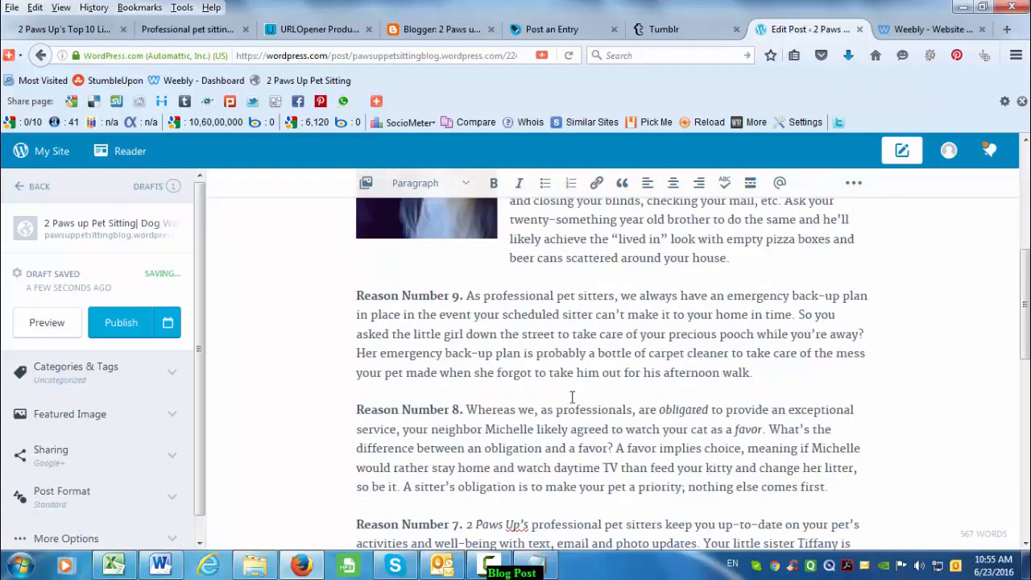
scroll(589, 414, down, 15)
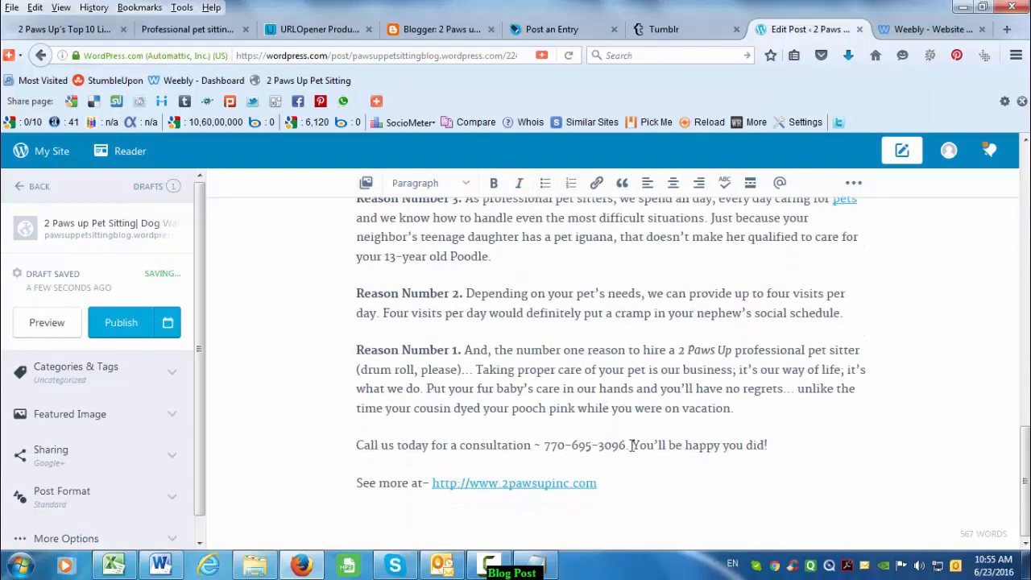
scroll(633, 441, up, 12)
scroll(636, 428, up, 6)
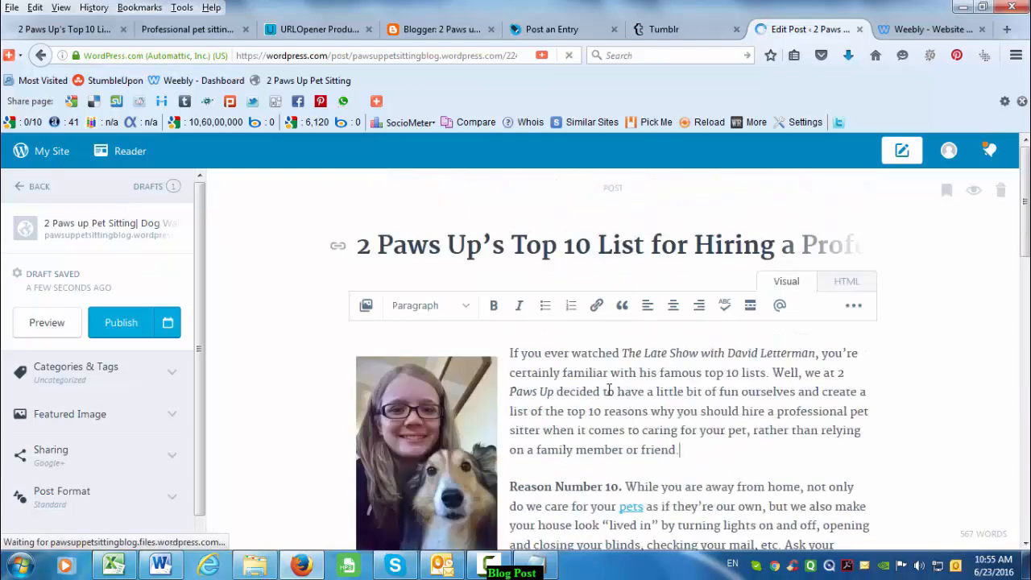
click(63, 375)
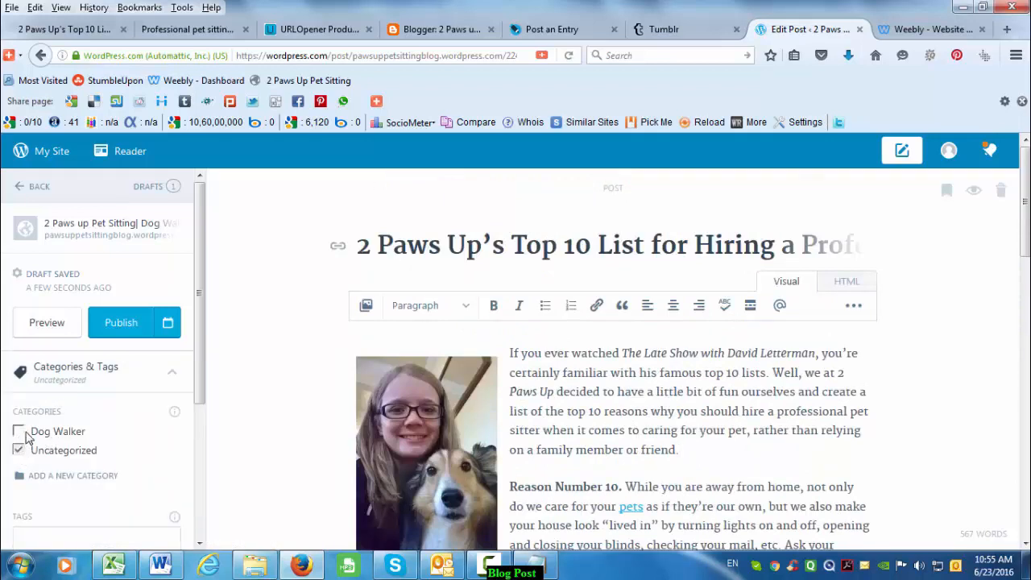
click(22, 435)
click(18, 451)
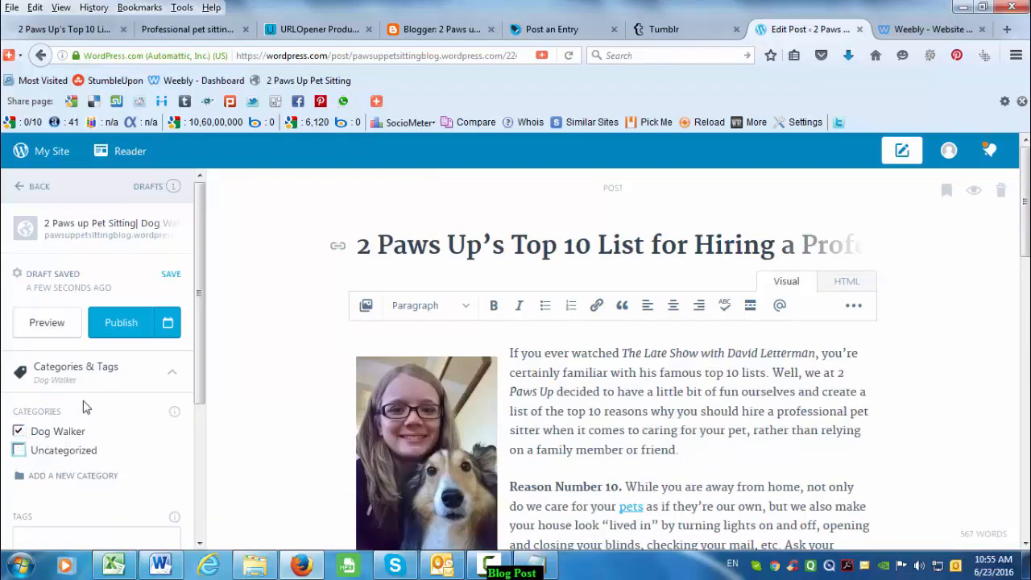
scroll(163, 282, down, 3)
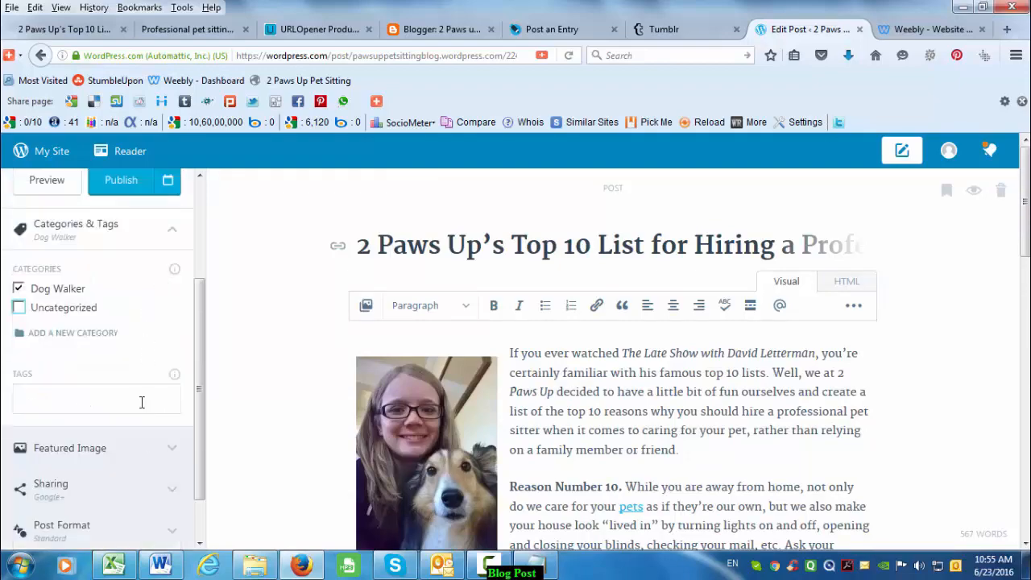
scroll(88, 479, down, 10)
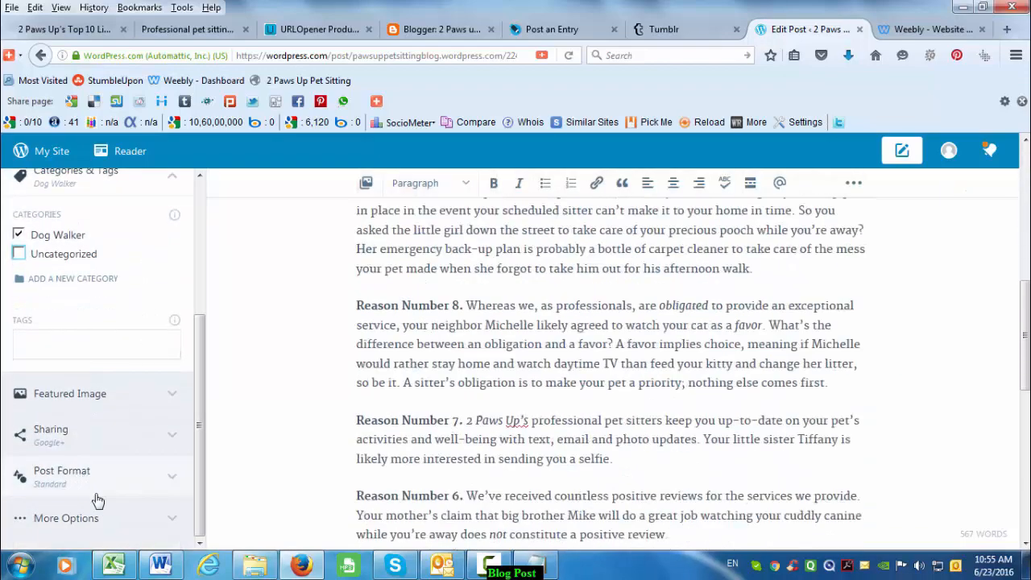
scroll(644, 391, up, 8)
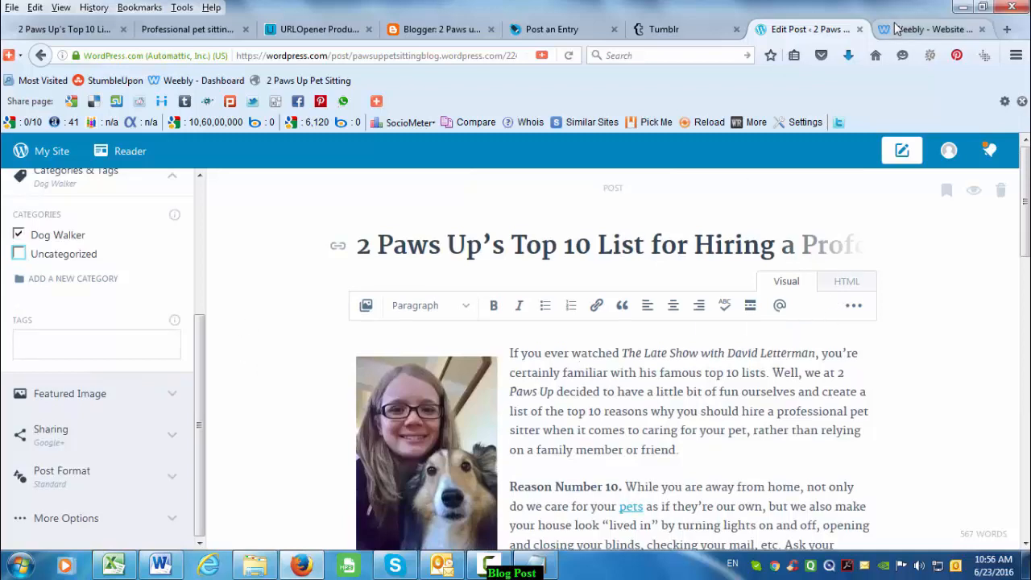
- Add an Image block below the Weebly post title, upload the girl-and-dog photo, then return to Blogger
click(918, 29)
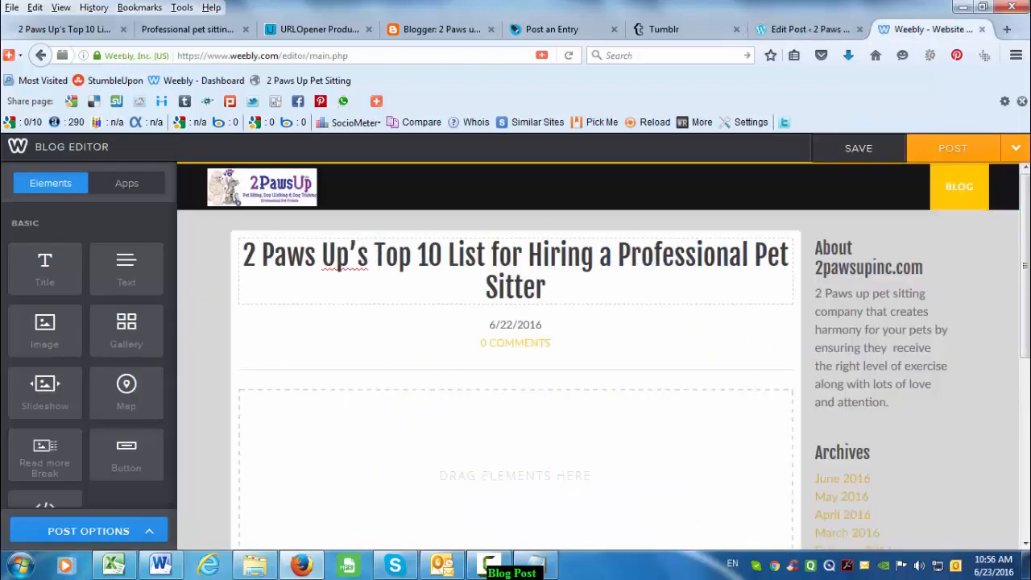
drag(42, 338, 444, 456)
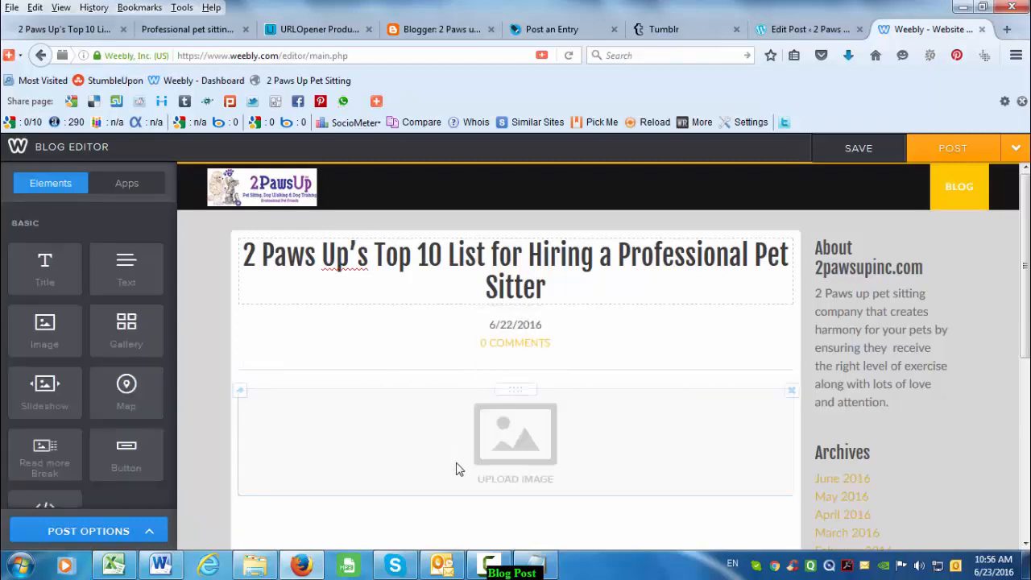
scroll(459, 467, down, 3)
scroll(506, 345, up, 2)
click(522, 363)
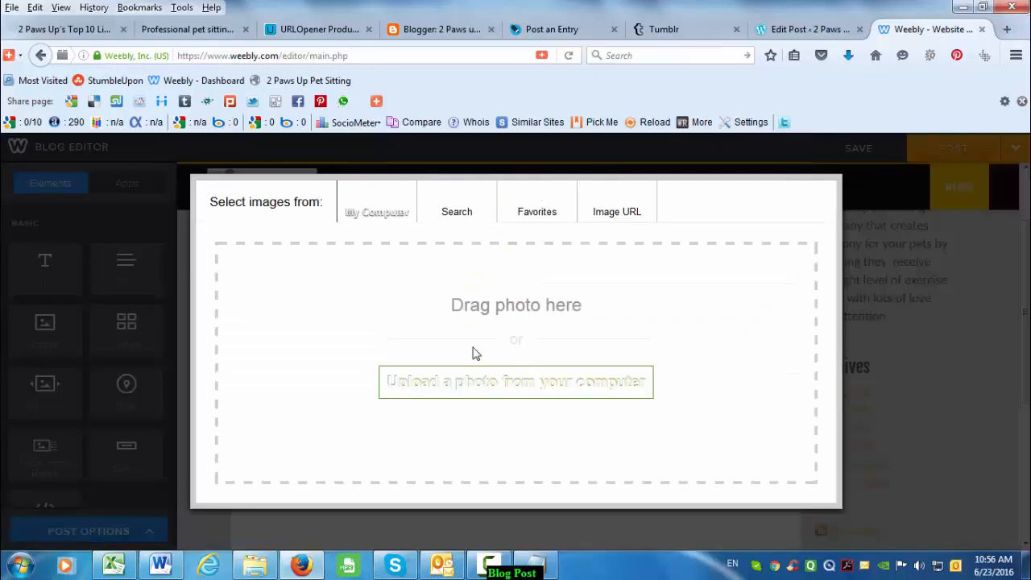
click(491, 386)
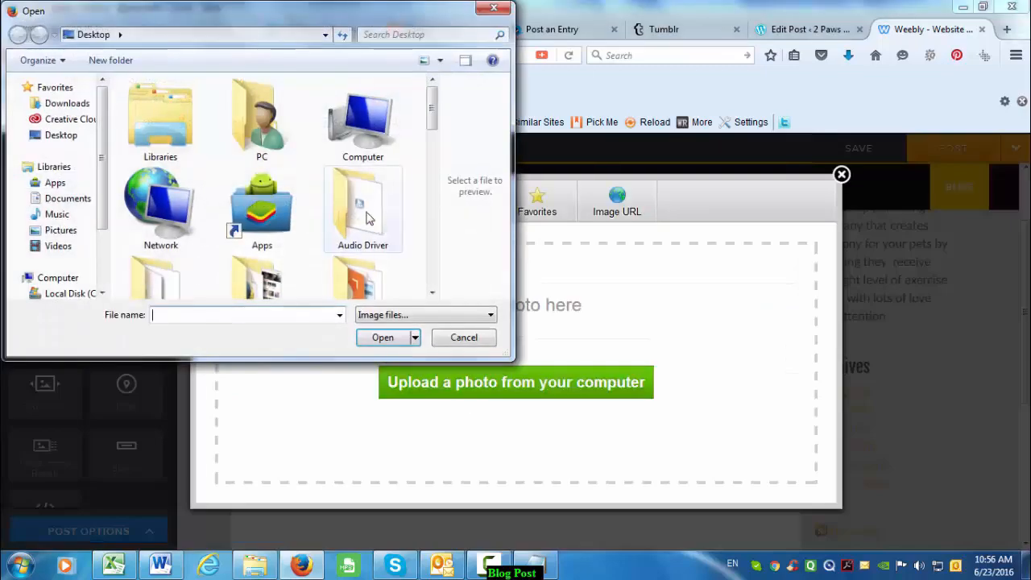
scroll(189, 226, down, 10)
click(260, 153)
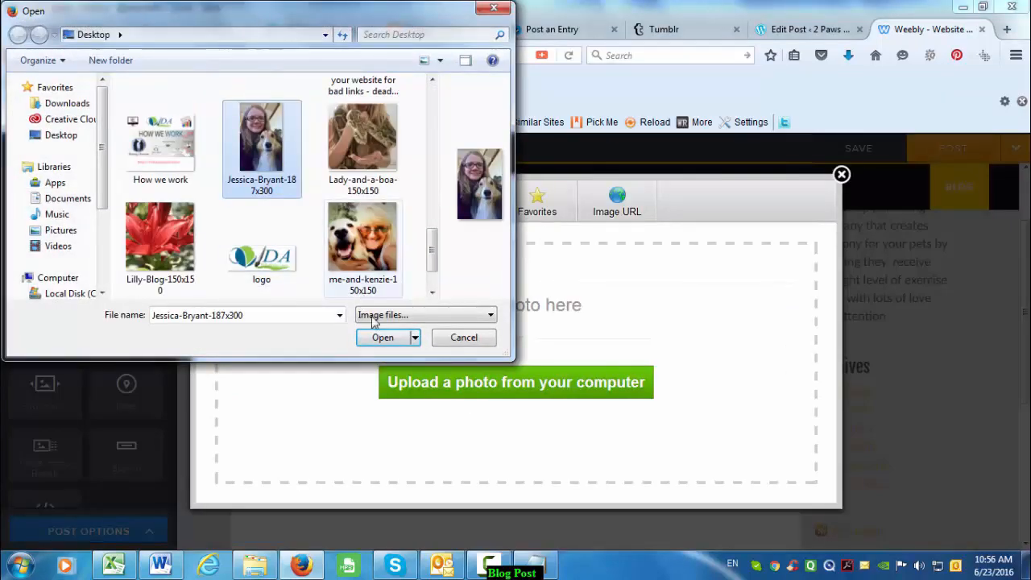
click(379, 336)
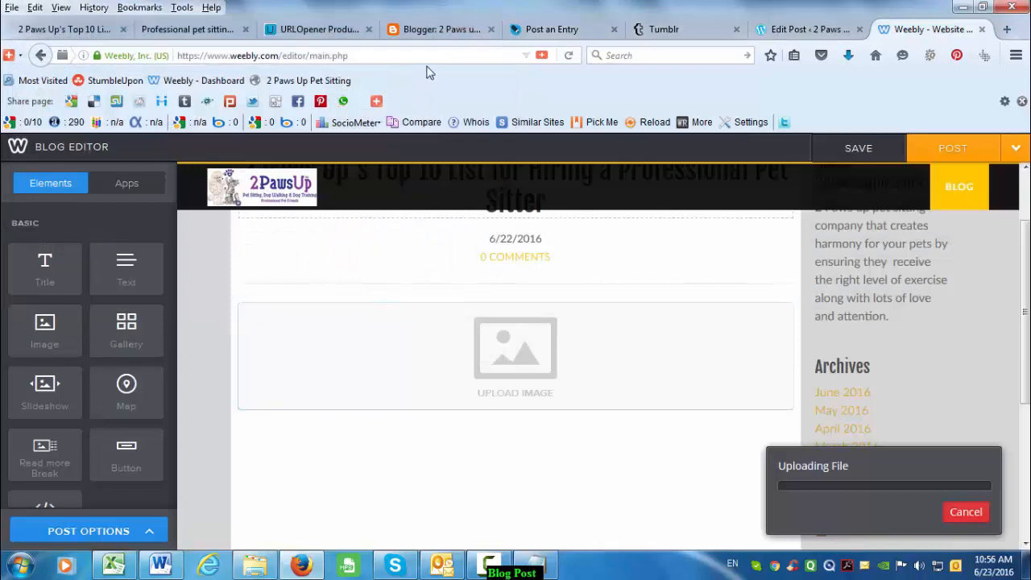
click(453, 29)
click(496, 376)
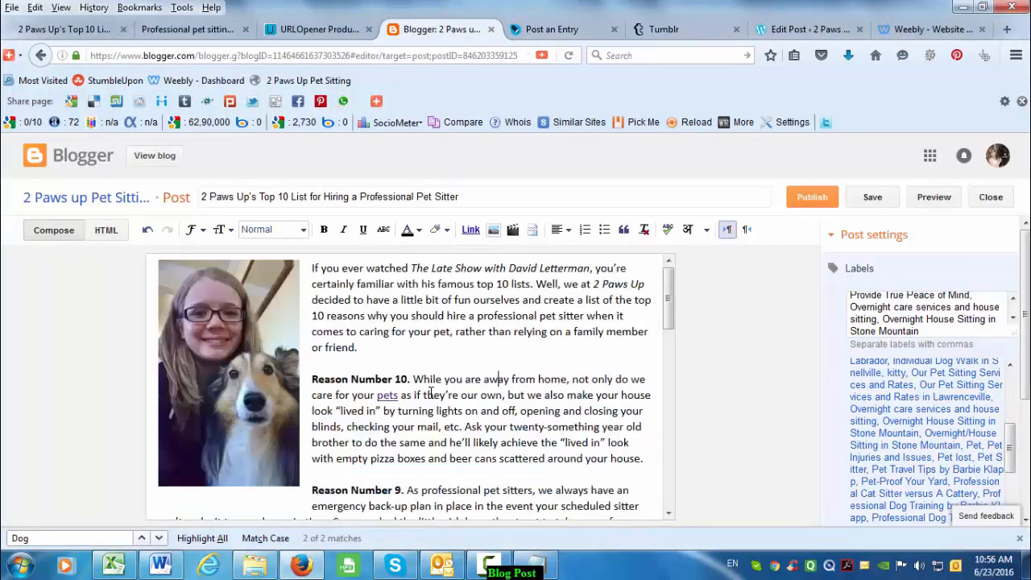
- Confirm the Weebly photo upload finished, then publish the Blogger post
key(ctrl+a)
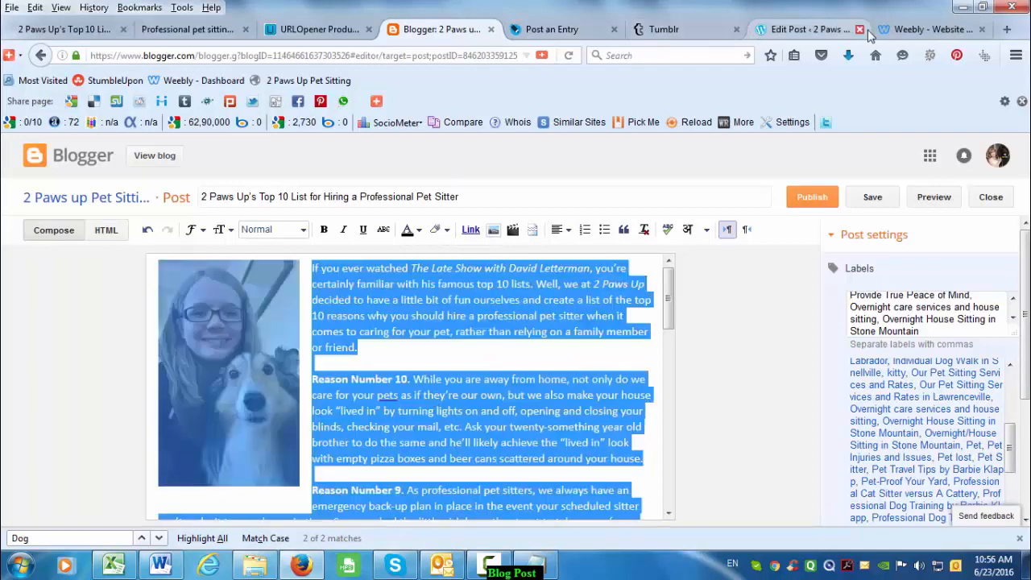
click(894, 31)
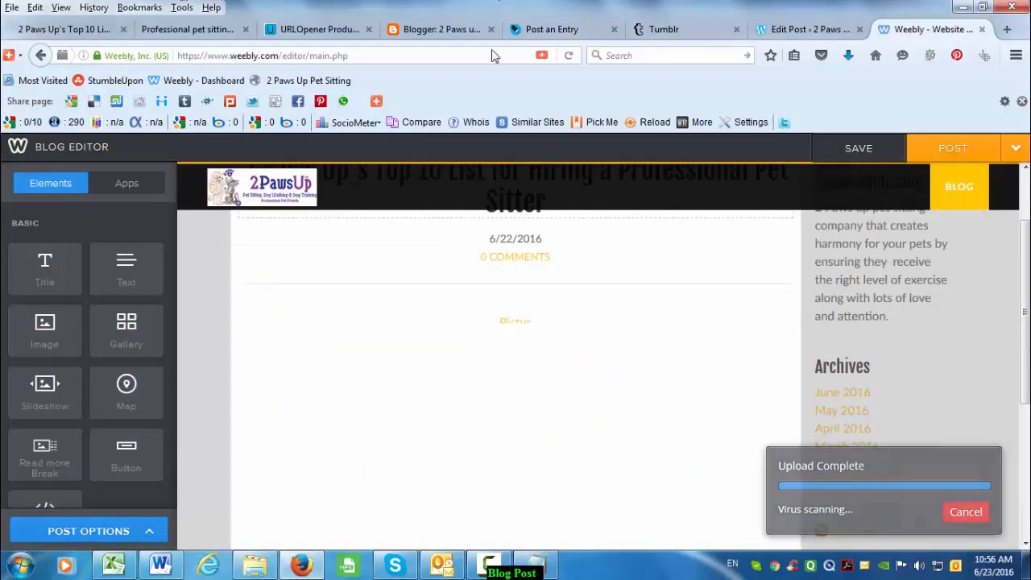
click(434, 32)
click(459, 344)
scroll(483, 371, down, 10)
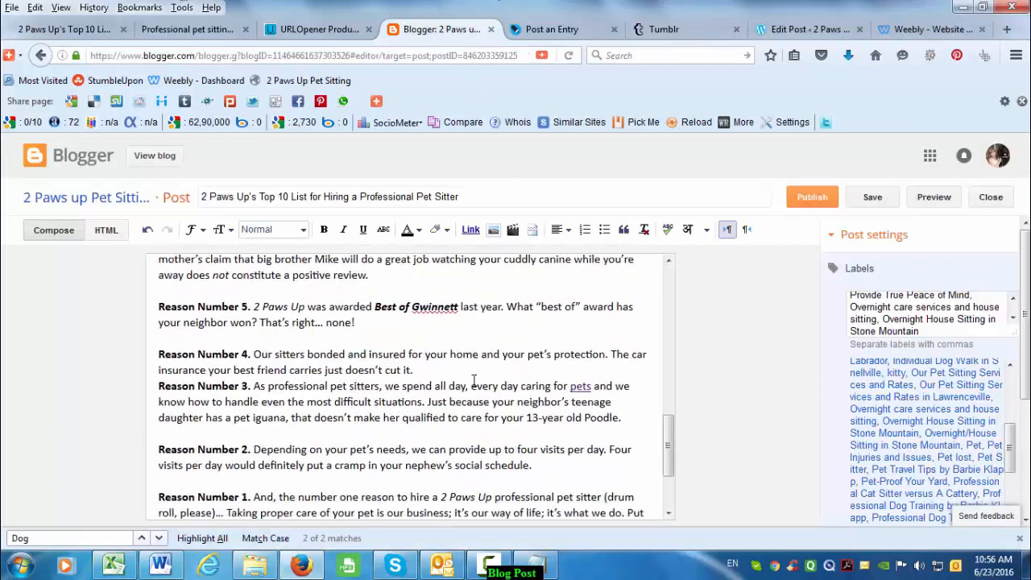
scroll(486, 379, up, 10)
click(812, 202)
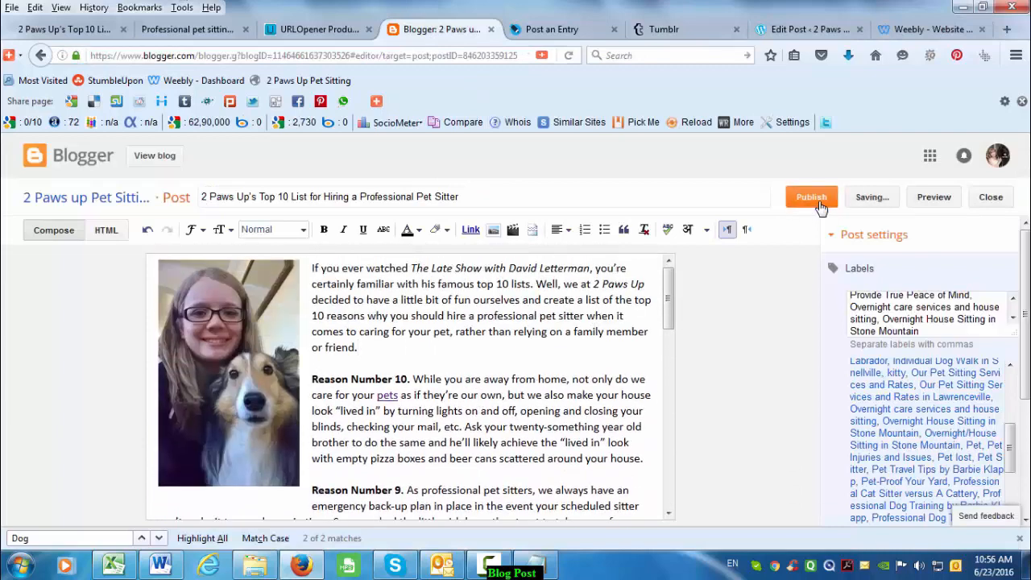
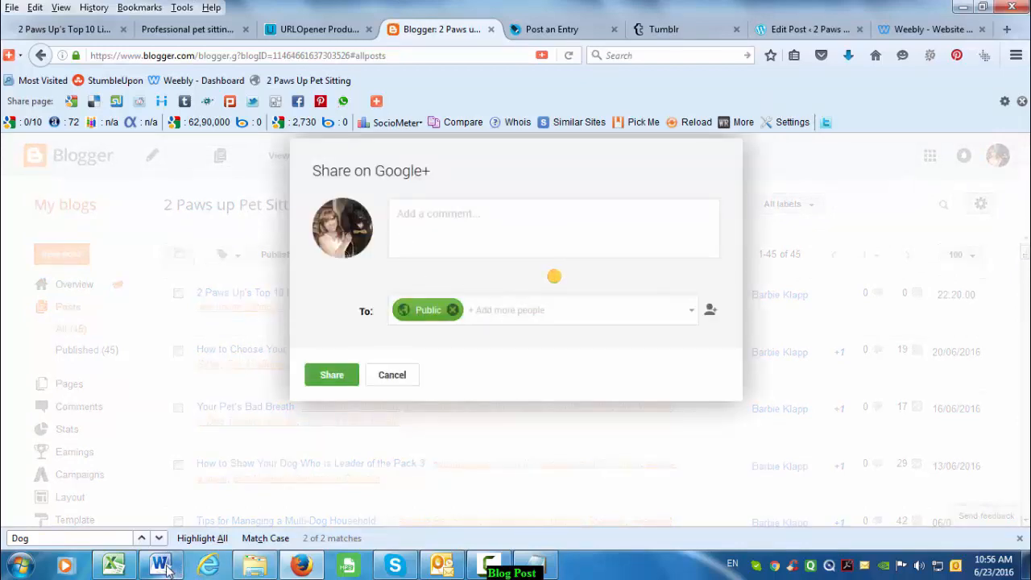
- Glance at the article draft in Word, then return to Firefox's Weebly editor tab
key(alt+Tab)
scroll(429, 306, up, 15)
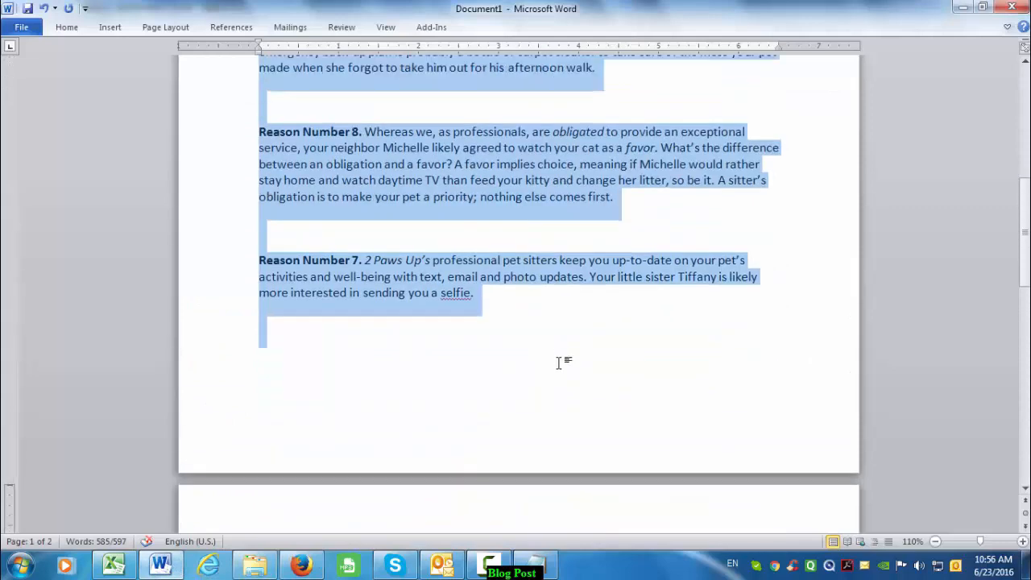
key(alt+Tab)
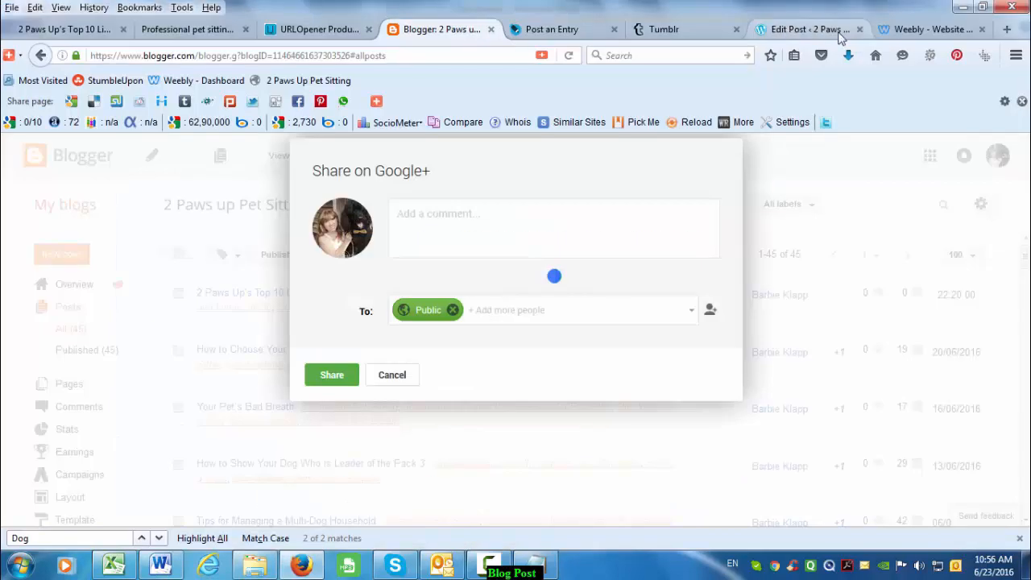
click(926, 29)
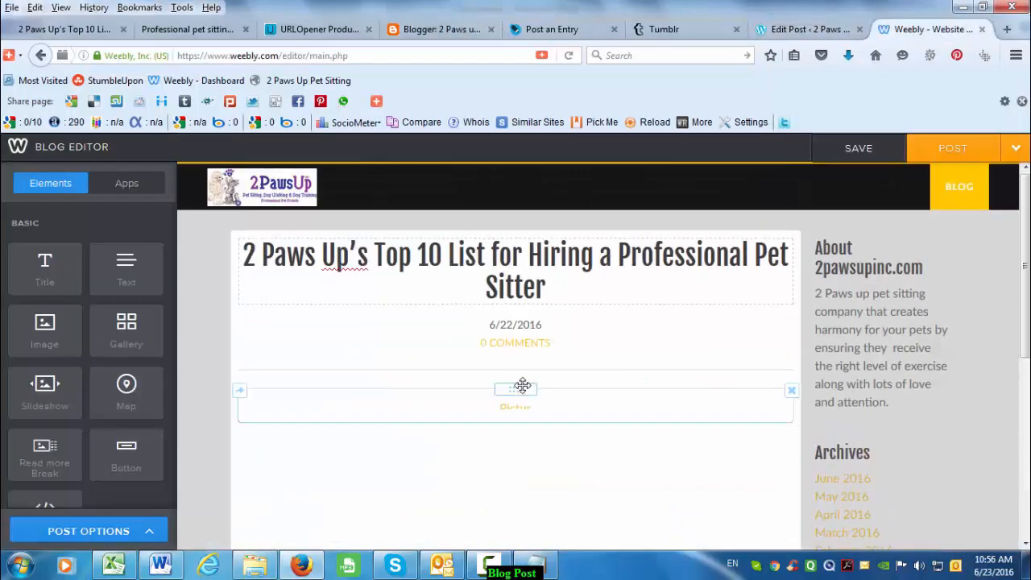
- Delete the post's old small picture block
scroll(520, 452, down, 3)
scroll(540, 443, up, 5)
click(512, 407)
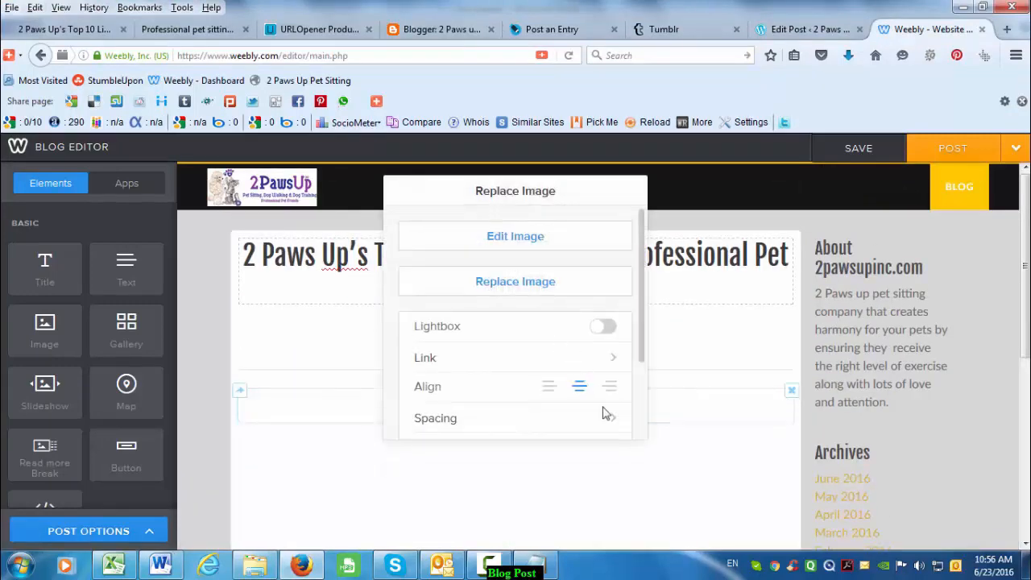
click(644, 483)
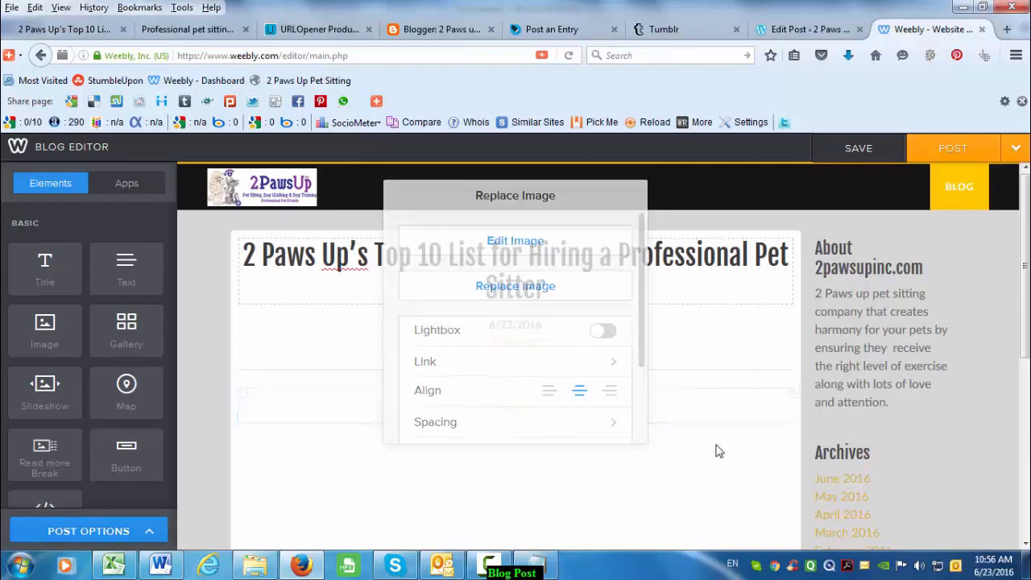
click(791, 393)
click(759, 347)
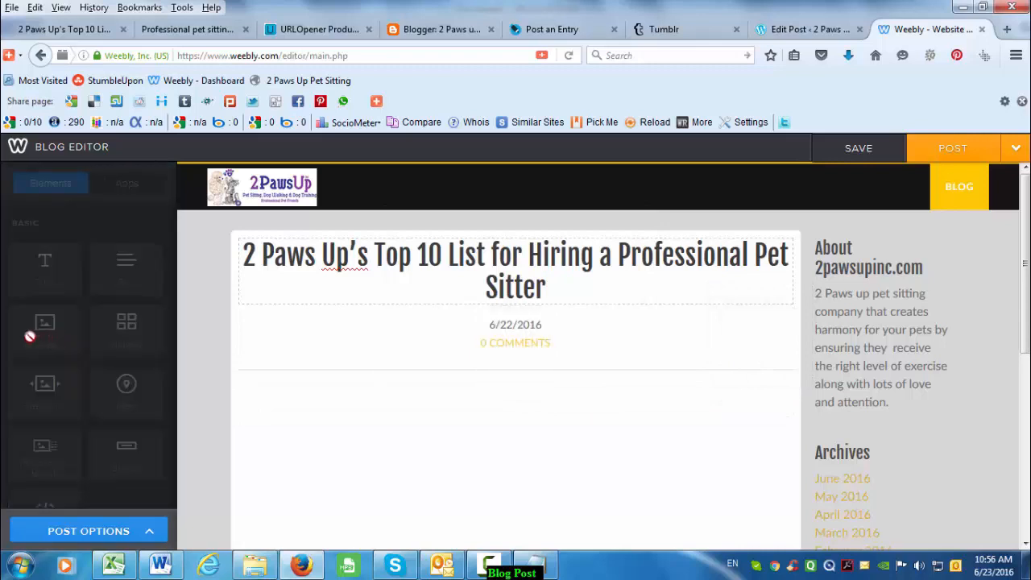
- Add an Image block to the post and upload the girl-and-dog photo
drag(43, 334, 442, 387)
drag(55, 345, 479, 465)
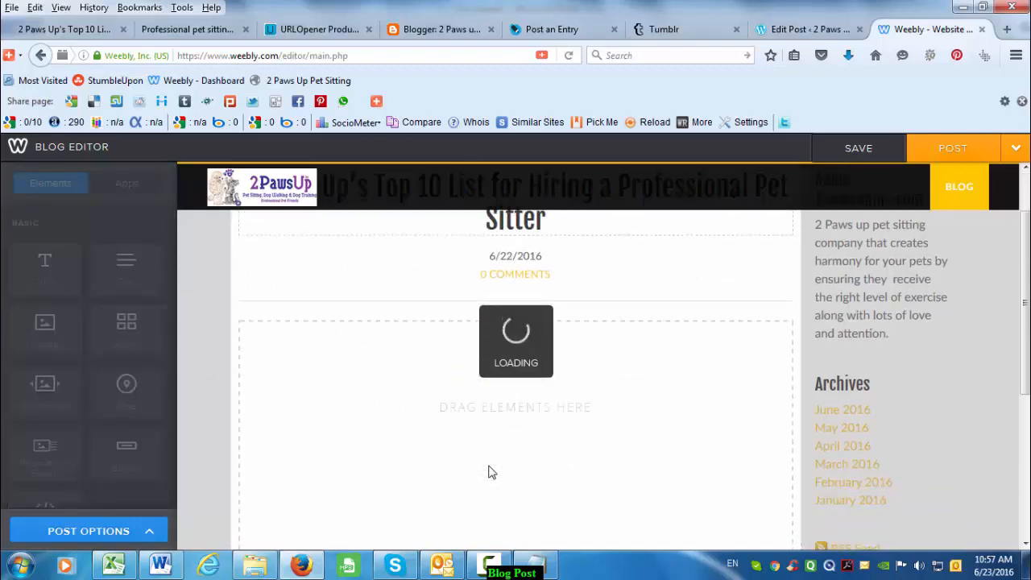
click(522, 433)
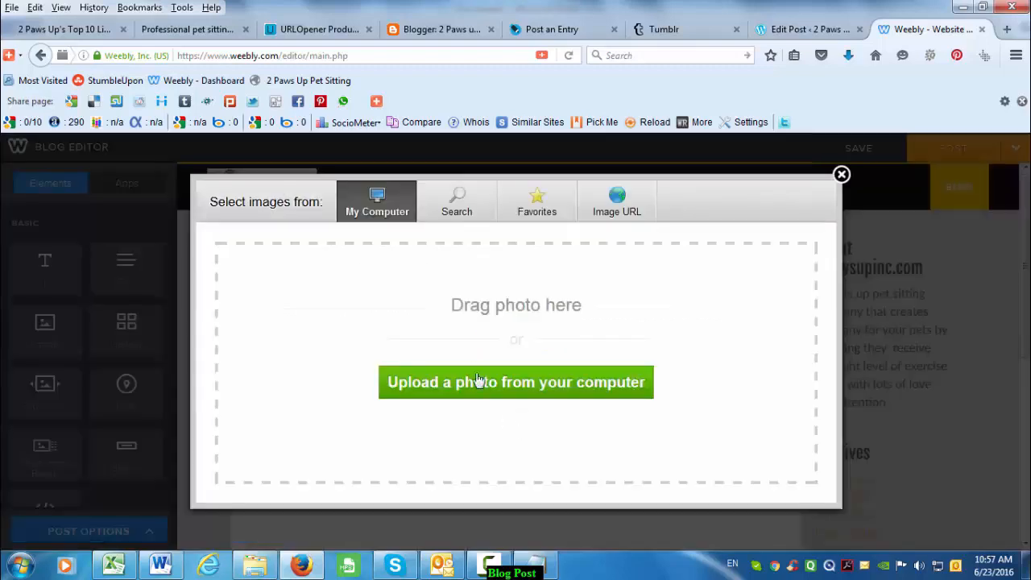
click(501, 387)
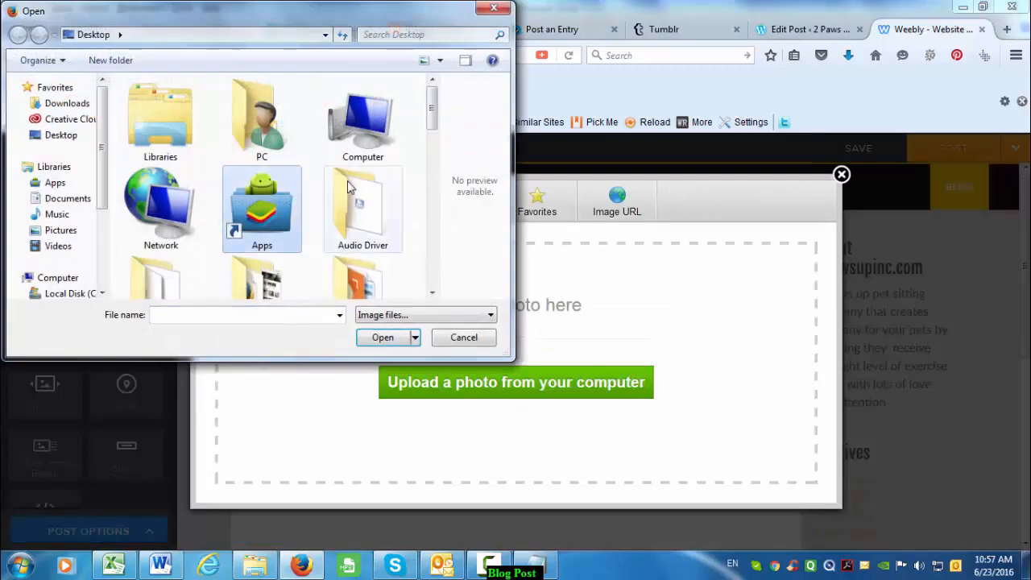
scroll(328, 211, down, 5)
scroll(198, 223, up, 3)
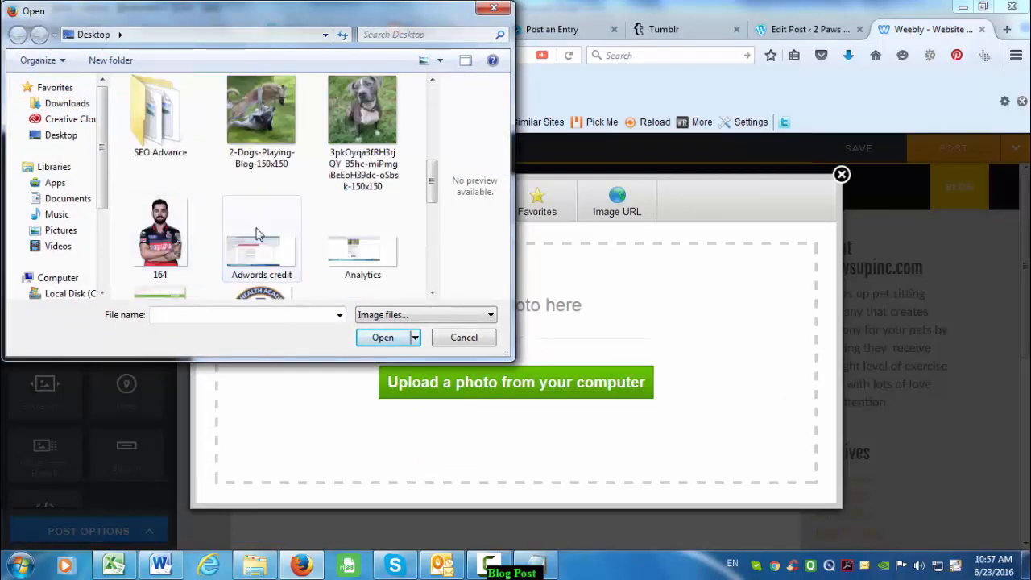
scroll(266, 238, down, 6)
click(262, 145)
click(381, 338)
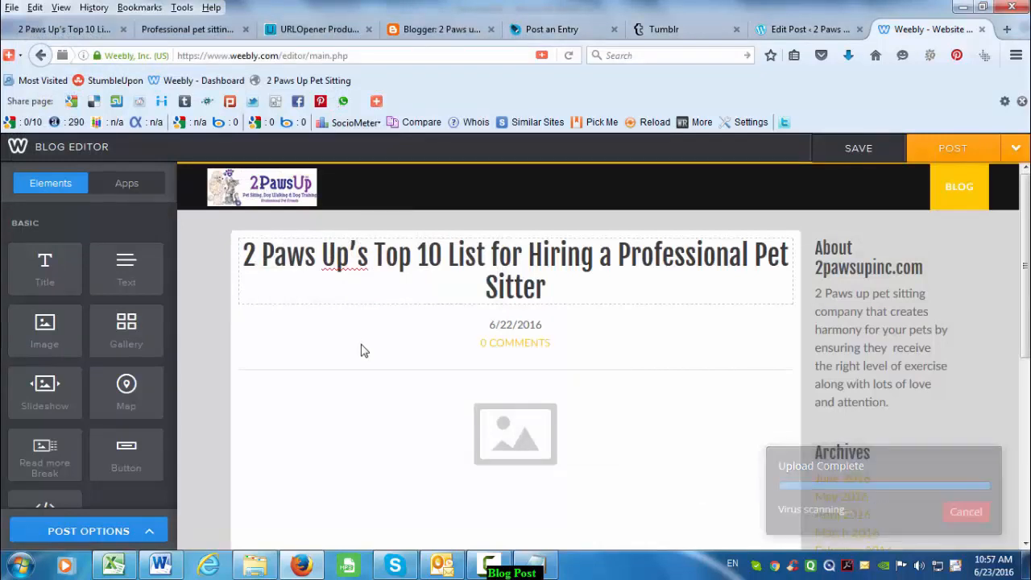
- Add a text block to the Weebly post
scroll(475, 346, down, 3)
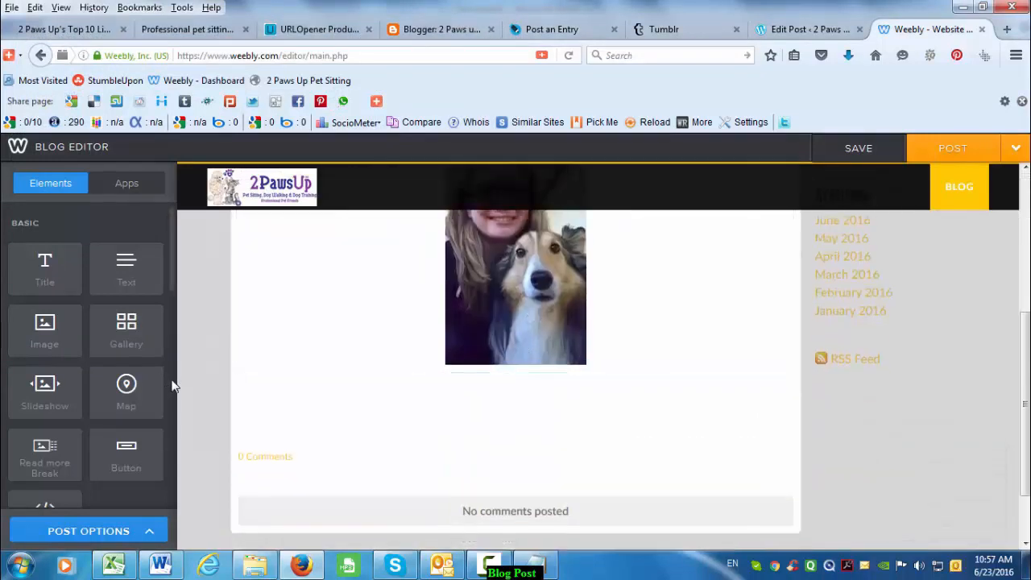
scroll(246, 337, up, 3)
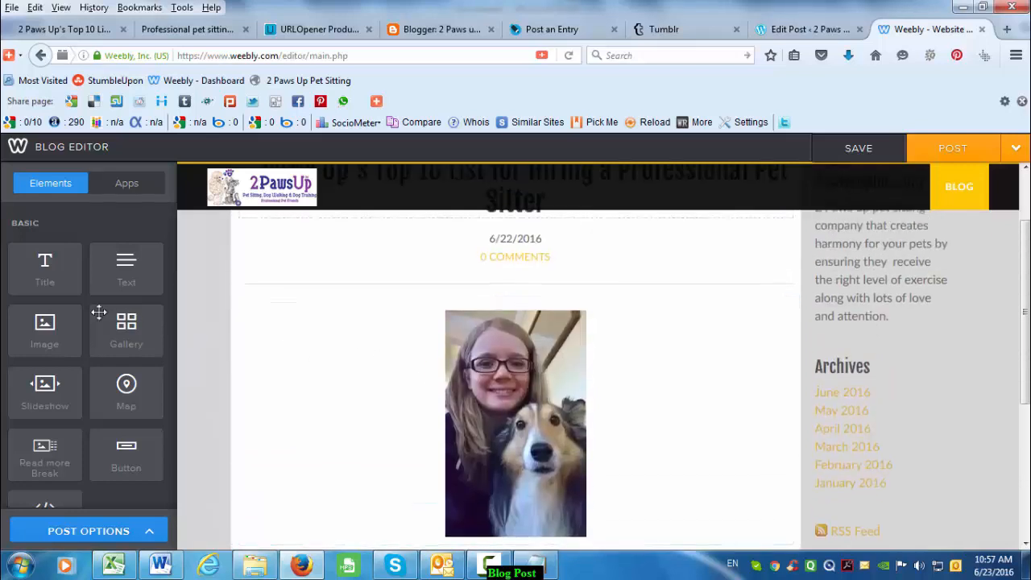
drag(121, 270, 662, 373)
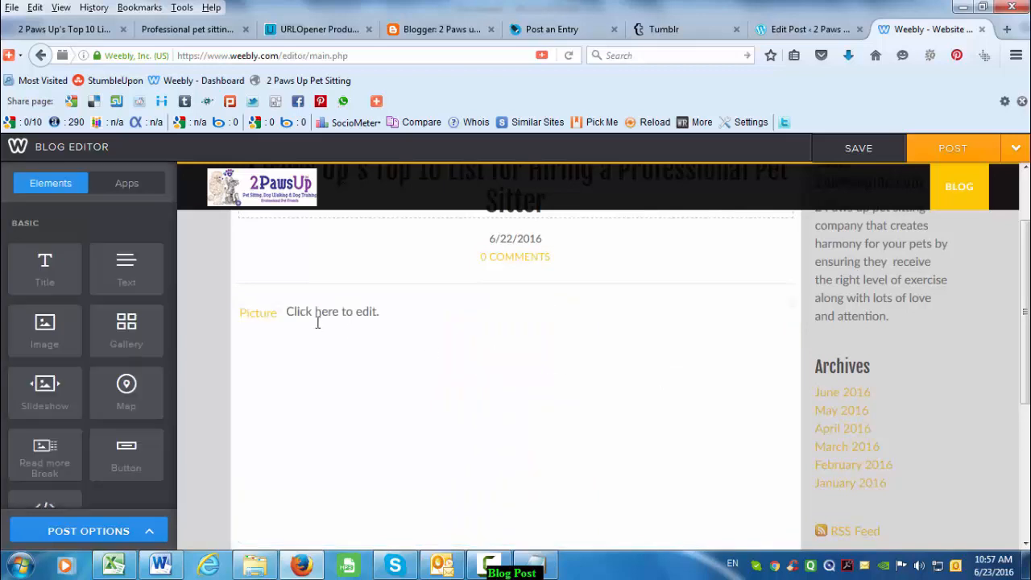
- Review the post text down to Reason Number 1 and check the photo's settings
click(379, 323)
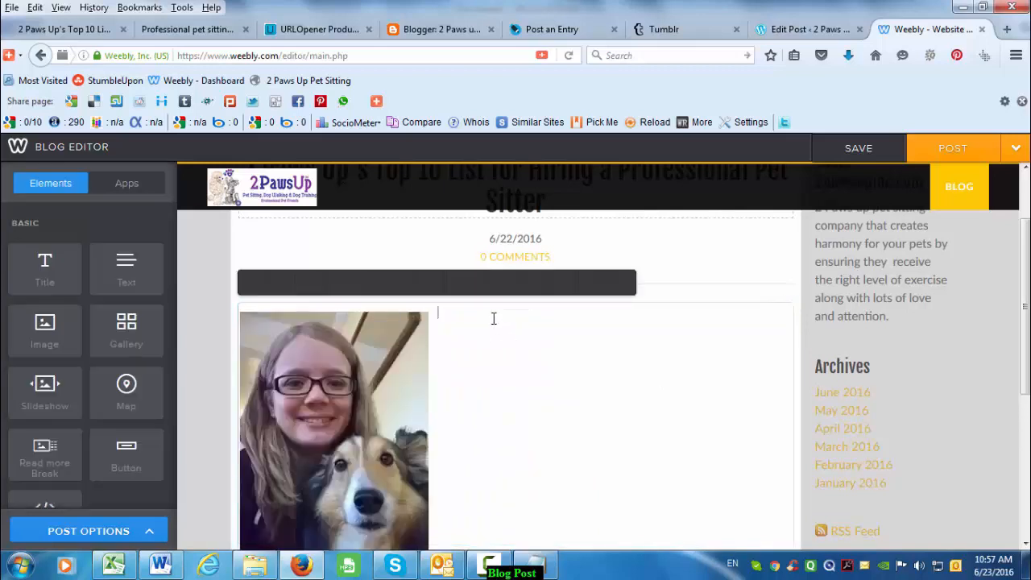
key(ctrl+End)
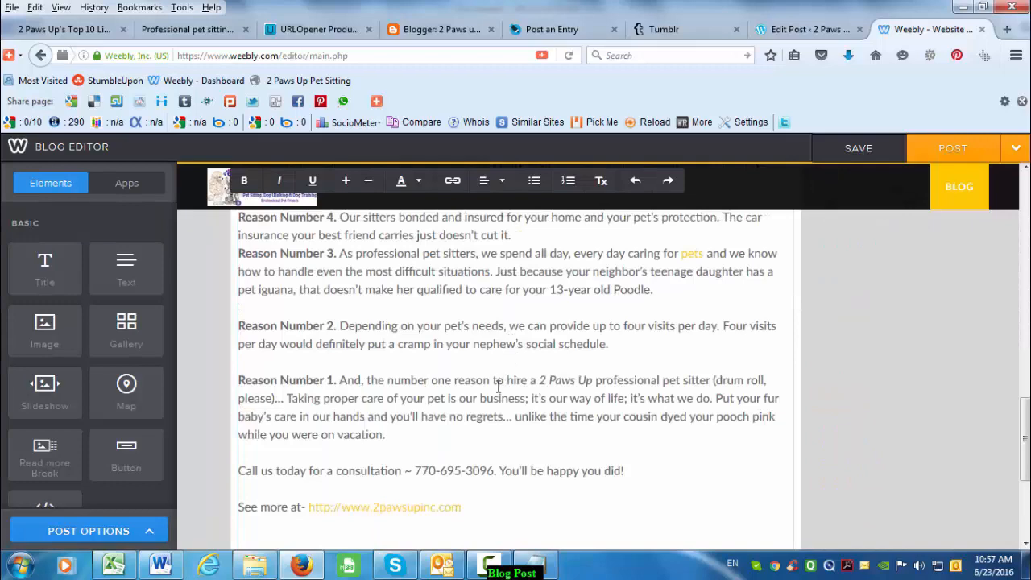
drag(380, 416, 342, 379)
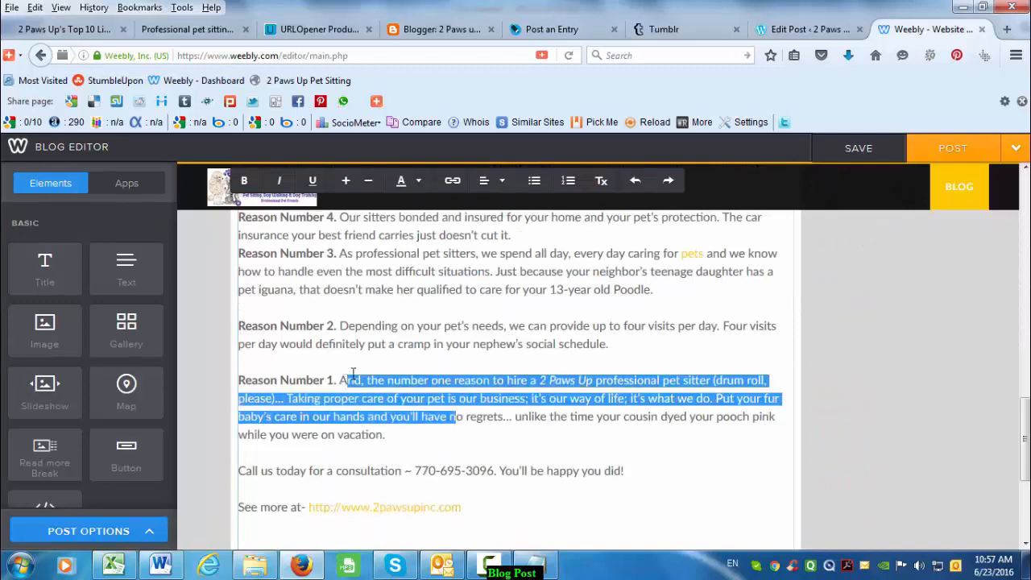
scroll(446, 399, up, 10)
scroll(447, 399, up, 8)
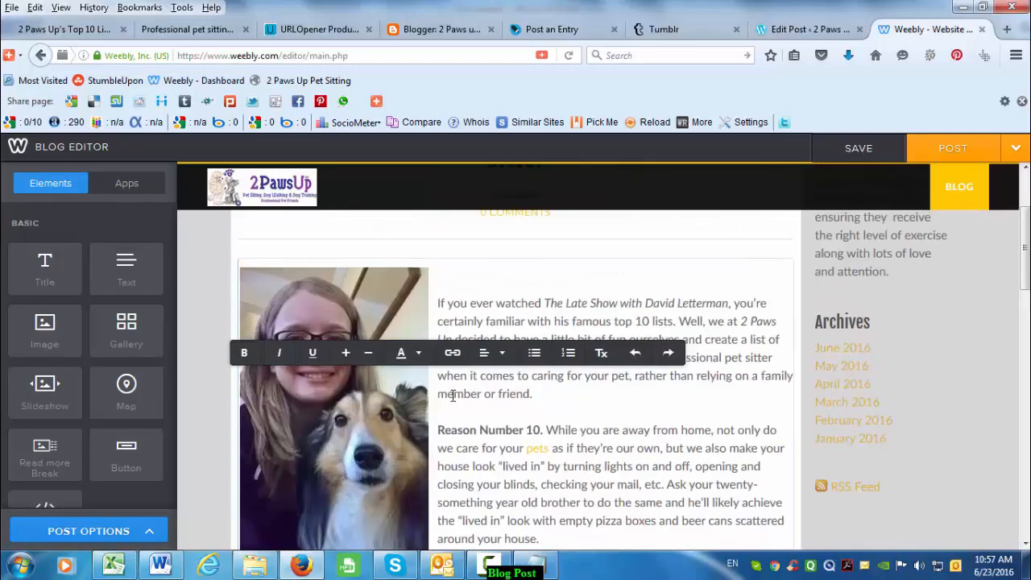
click(437, 440)
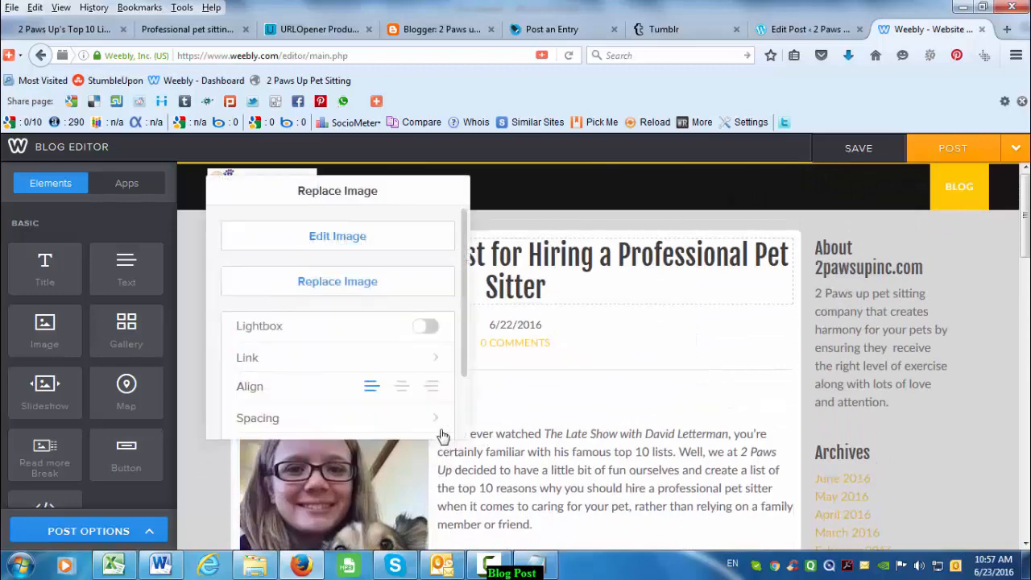
click(504, 422)
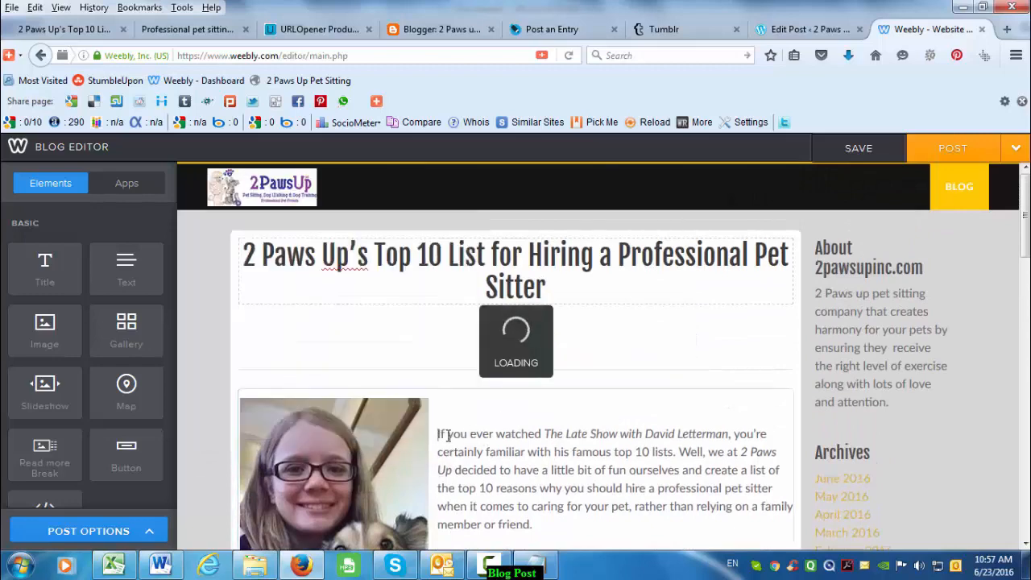
click(368, 448)
click(295, 369)
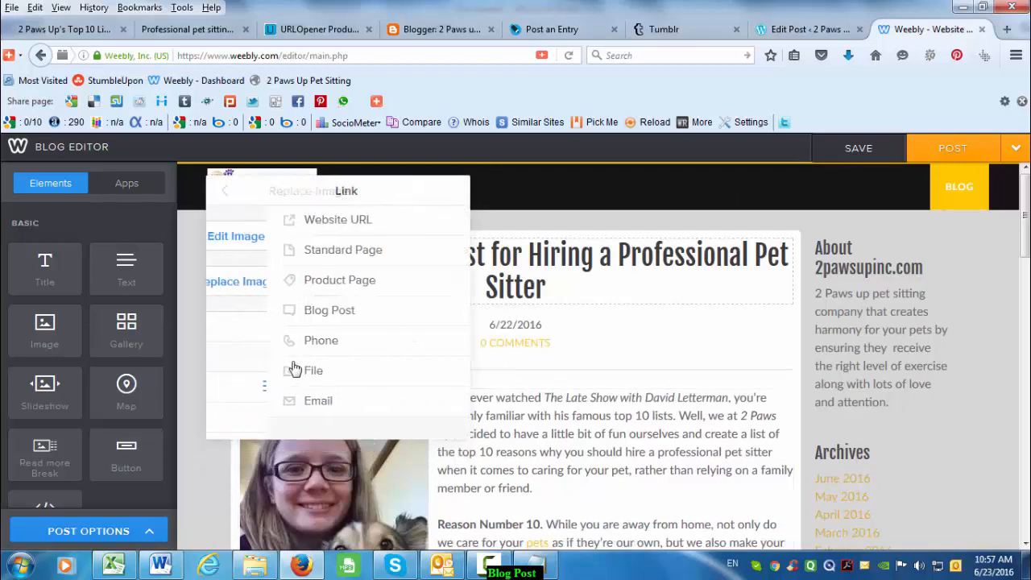
click(295, 224)
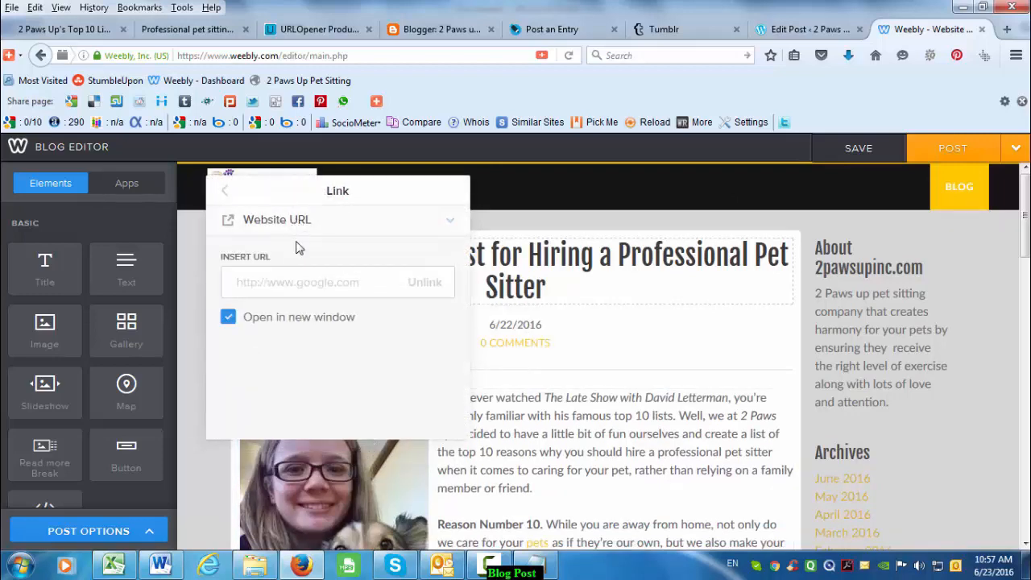
click(87, 32)
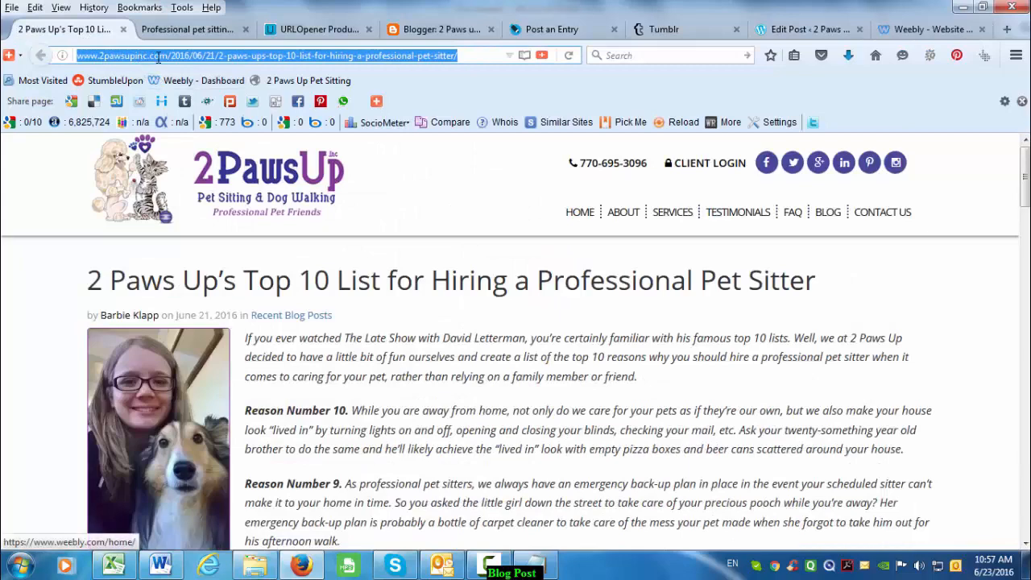
click(162, 57)
drag(61, 55, 64, 55)
key(ctrl+c)
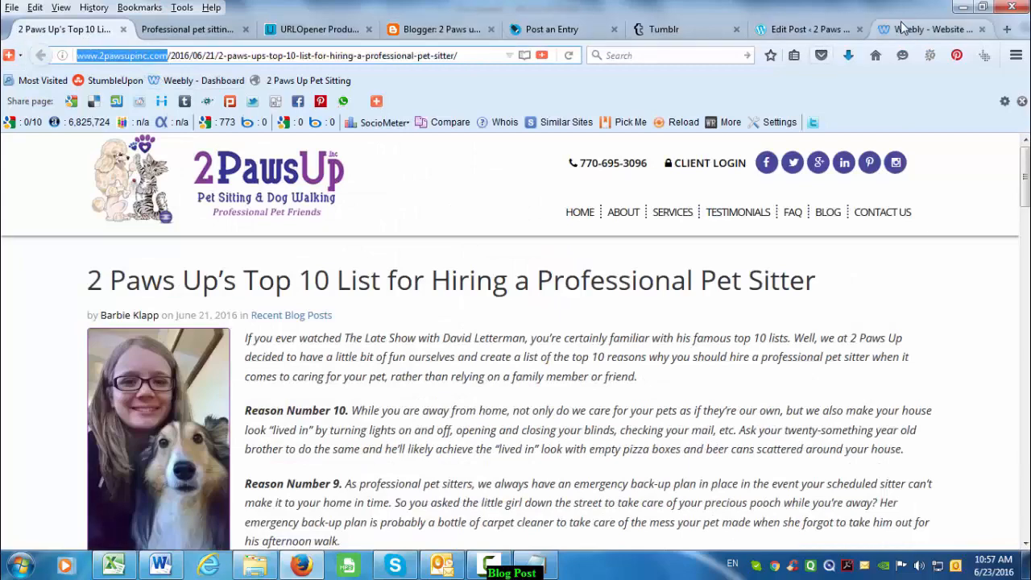
click(926, 29)
key(ctrl+v)
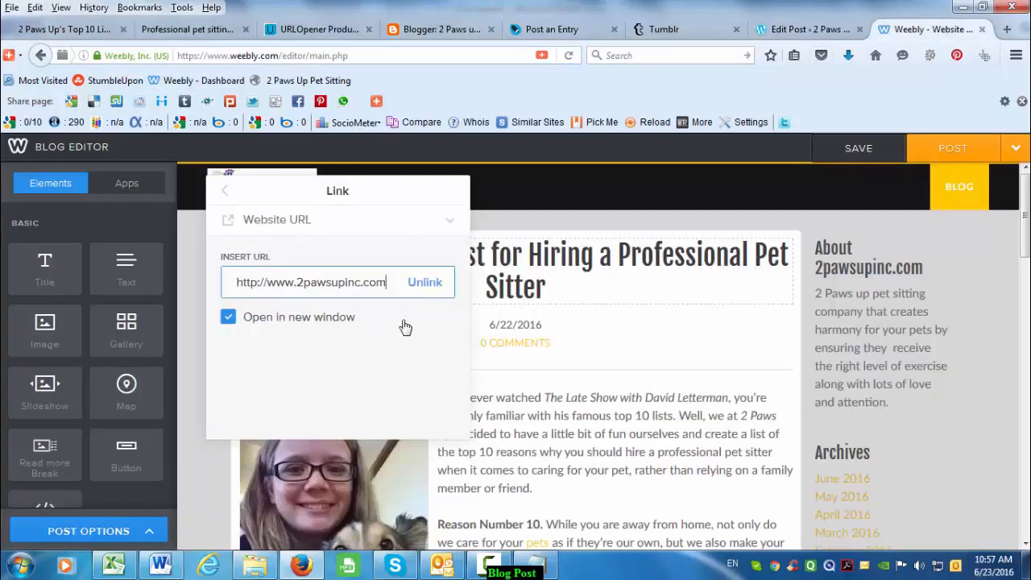
click(514, 347)
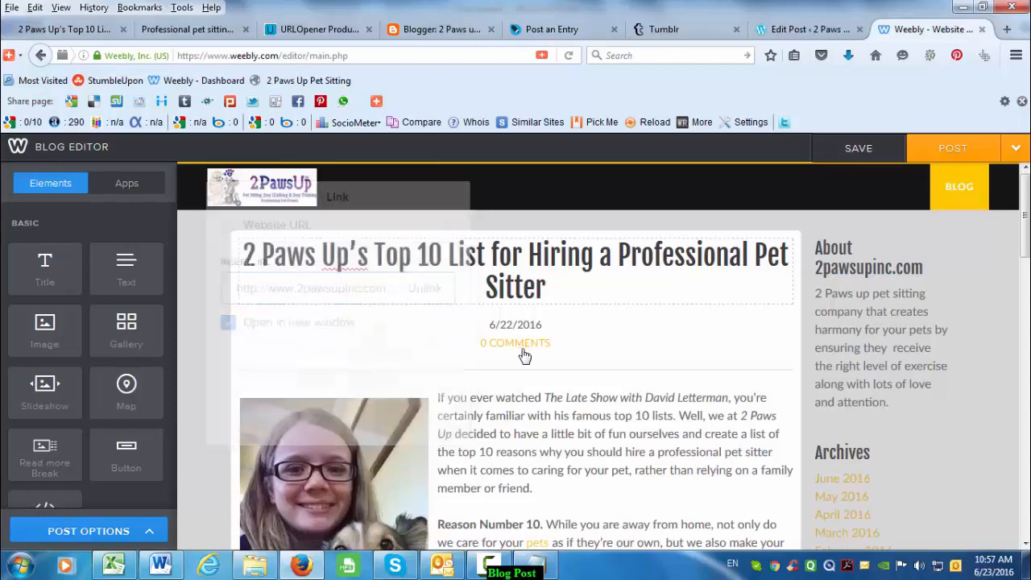
- Verify the photo's link, then go back to the Google+ share in Blogger
click(392, 446)
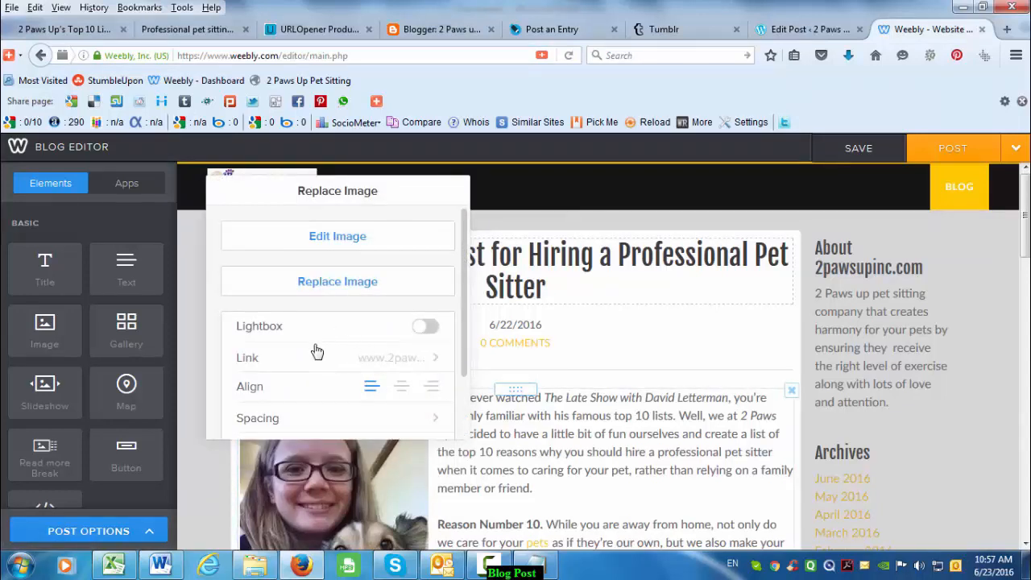
click(550, 438)
scroll(620, 486, down, 8)
click(436, 33)
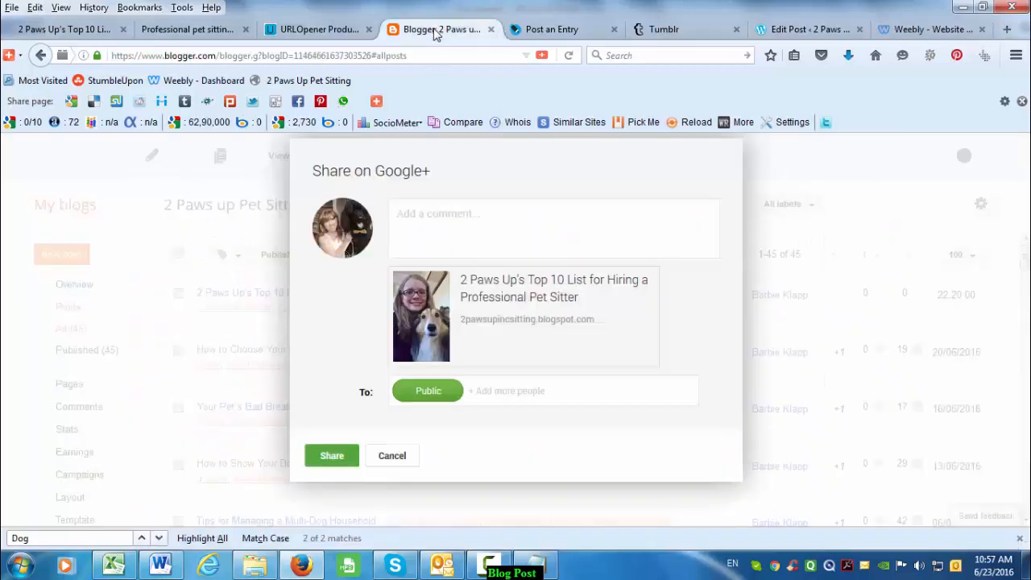
- Share the post on Google+ with the article title as comment, then view the live post
click(179, 569)
drag(467, 196, 159, 151)
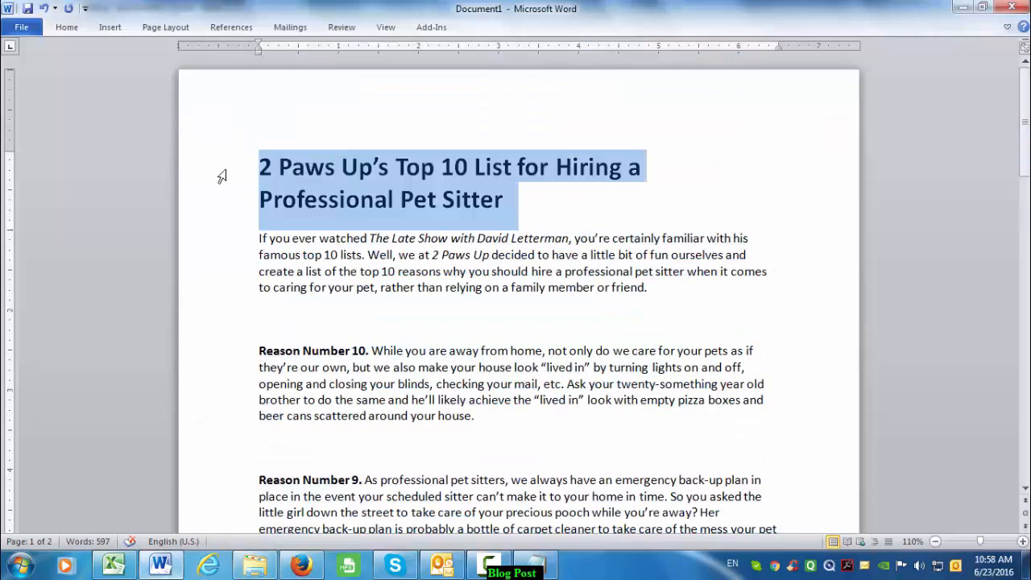
key(alt+Tab)
click(465, 247)
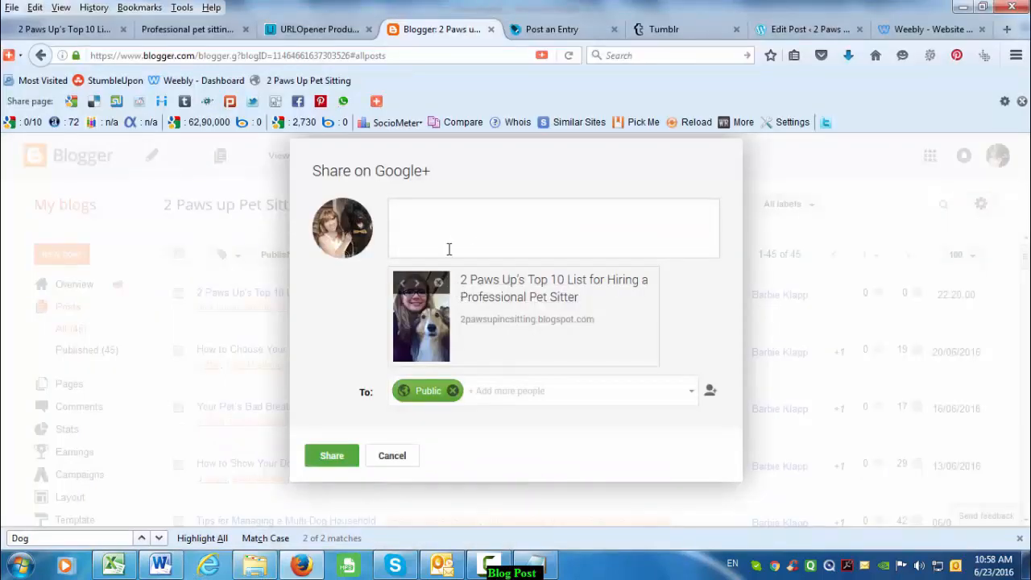
key(ctrl+v)
click(344, 456)
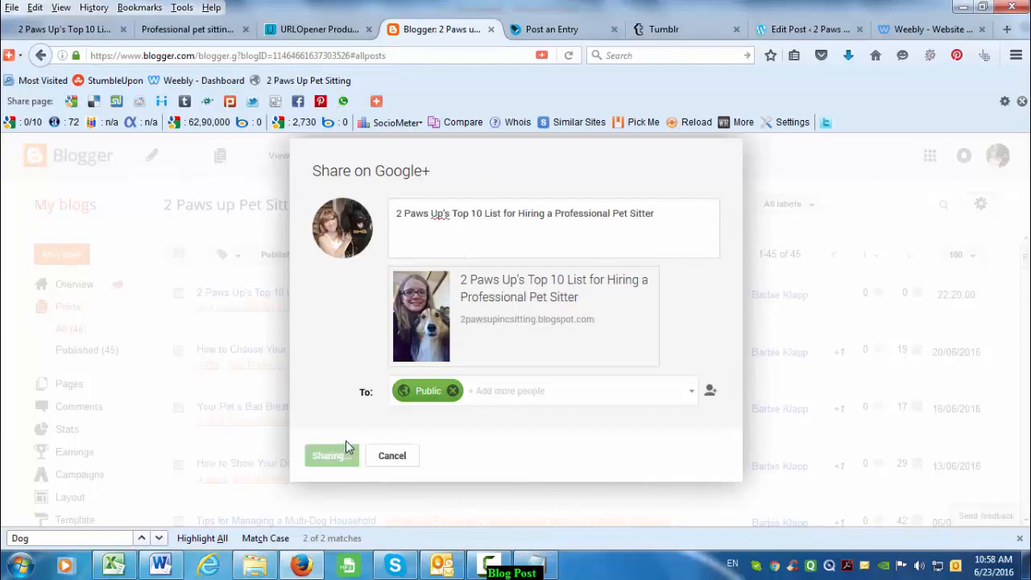
click(232, 324)
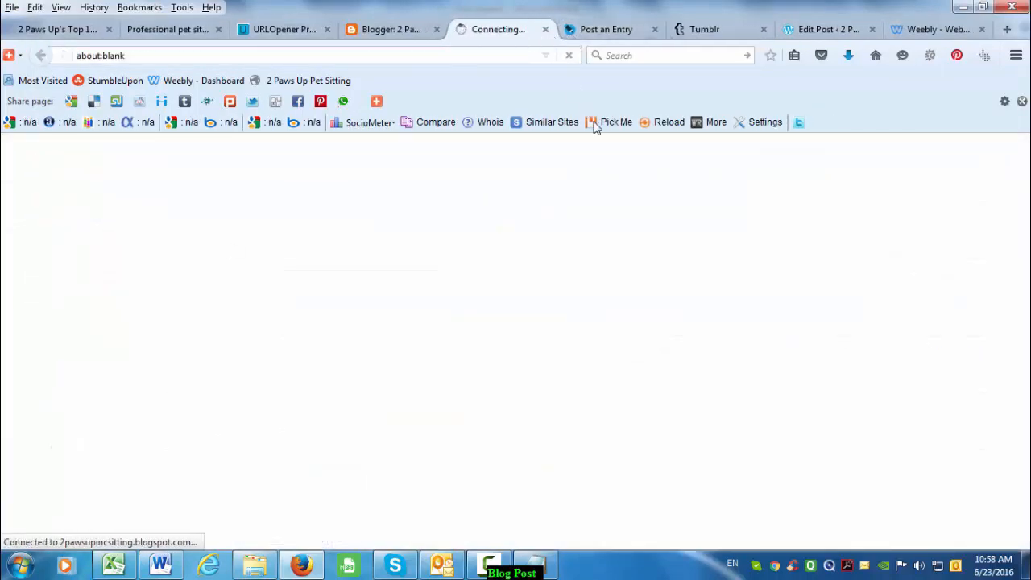
- Post the 2 Paws Up's Top 10 List entry to LiveJournal, then switch to the live Blogspot tab
click(598, 32)
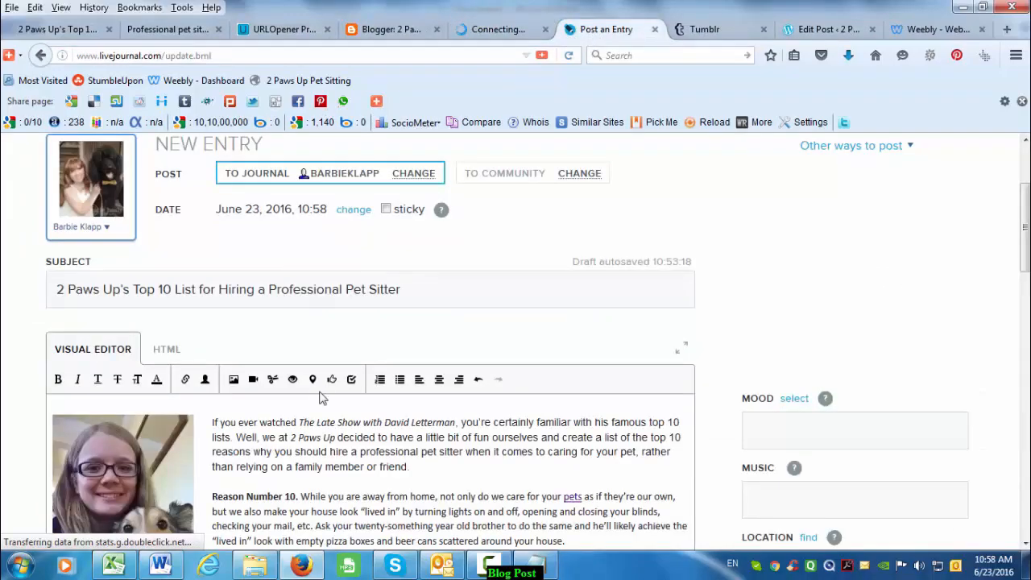
scroll(362, 451, down, 10)
scroll(385, 438, down, 4)
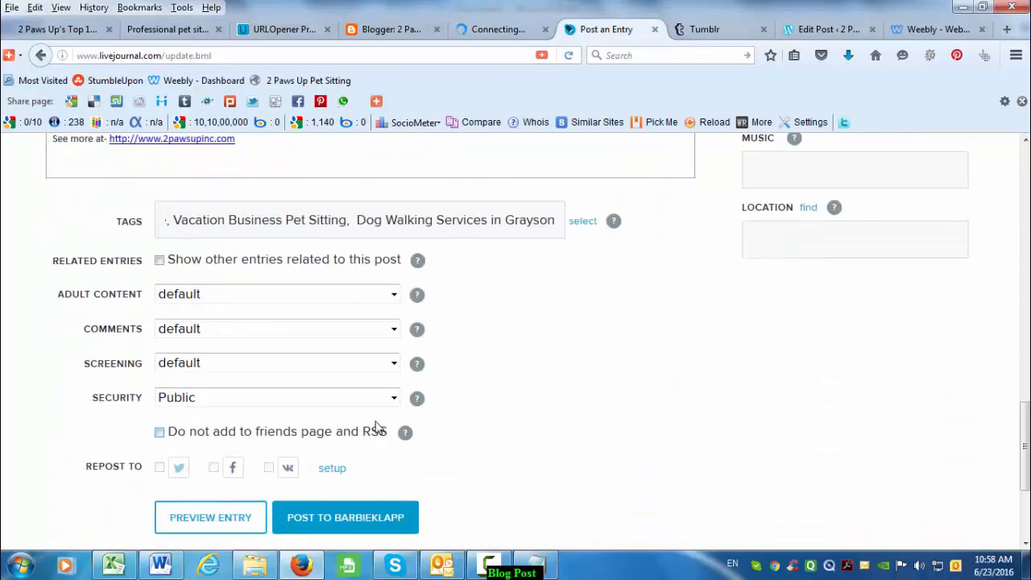
drag(600, 220, 392, 359)
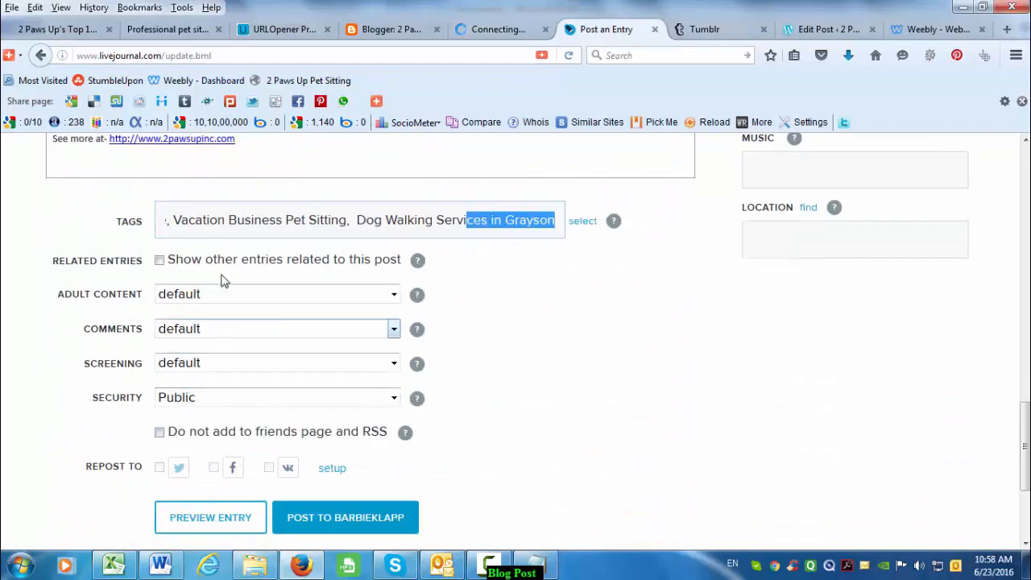
scroll(330, 382, up, 10)
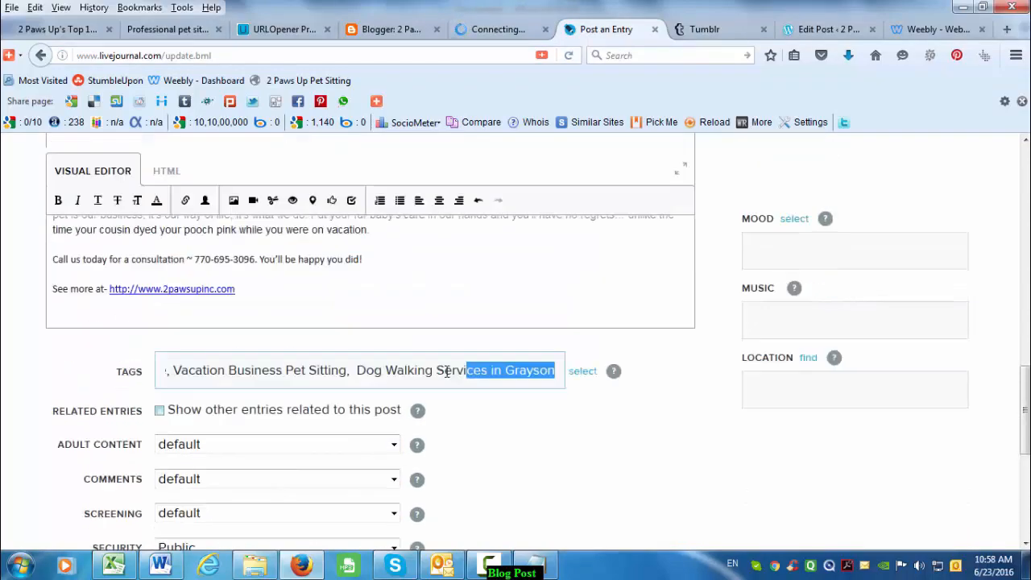
scroll(527, 384, down, 3)
scroll(341, 453, down, 10)
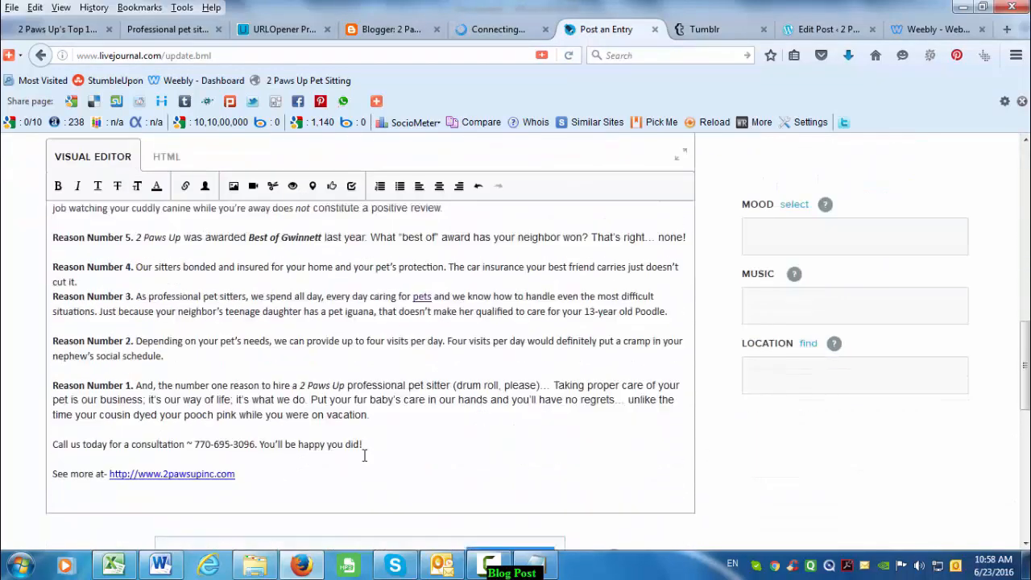
click(349, 342)
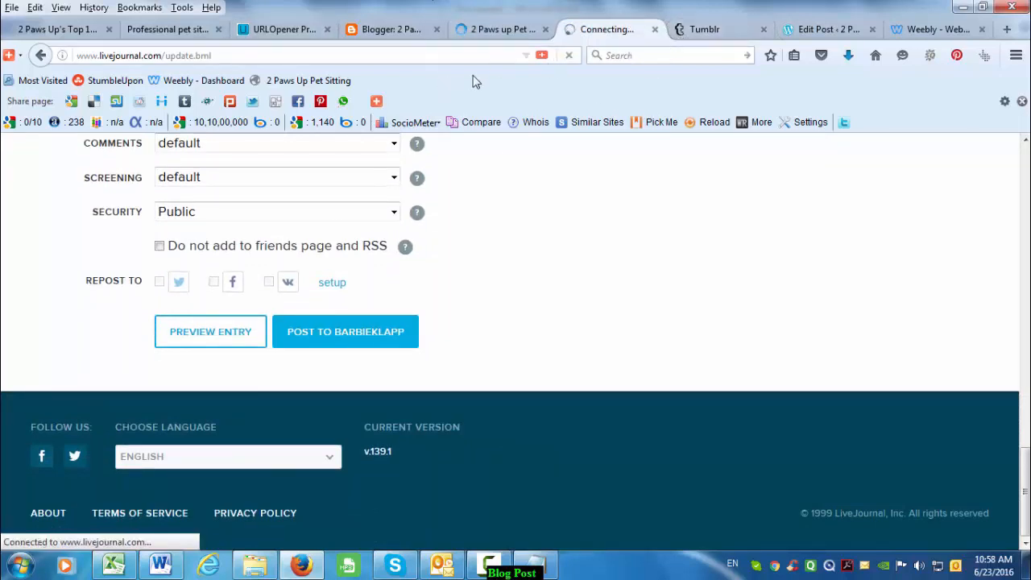
click(505, 29)
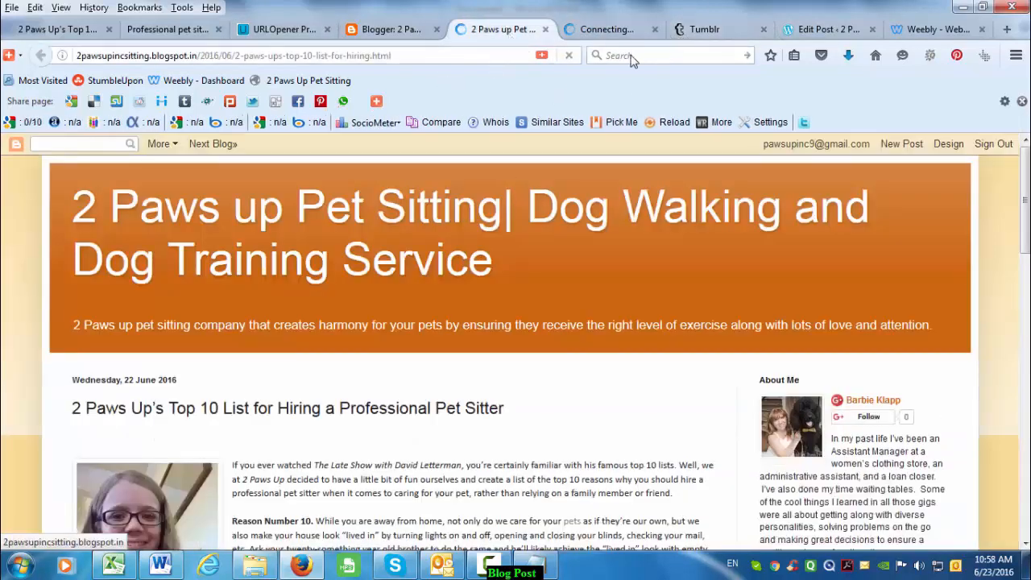
- Post the Top 10 List on Tumblr and open the 2 Paws up Pet Sitting blog in a new tab
click(689, 29)
scroll(395, 304, down, 15)
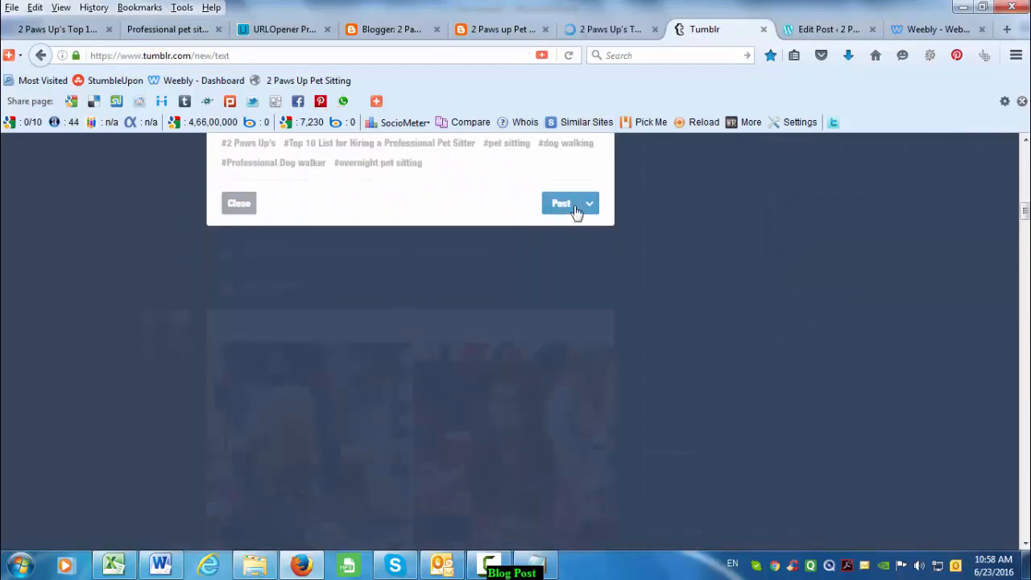
click(572, 206)
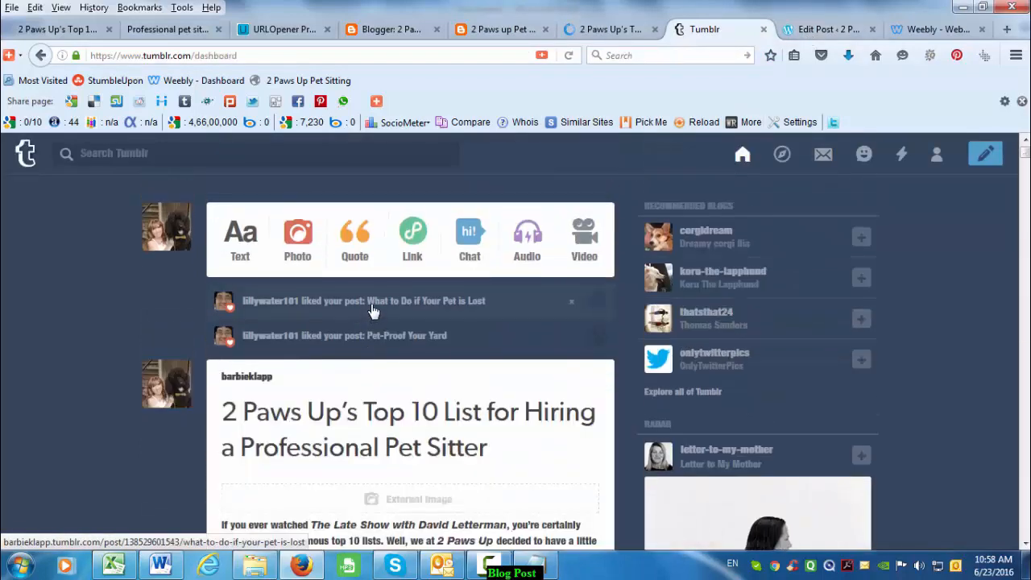
click(259, 375)
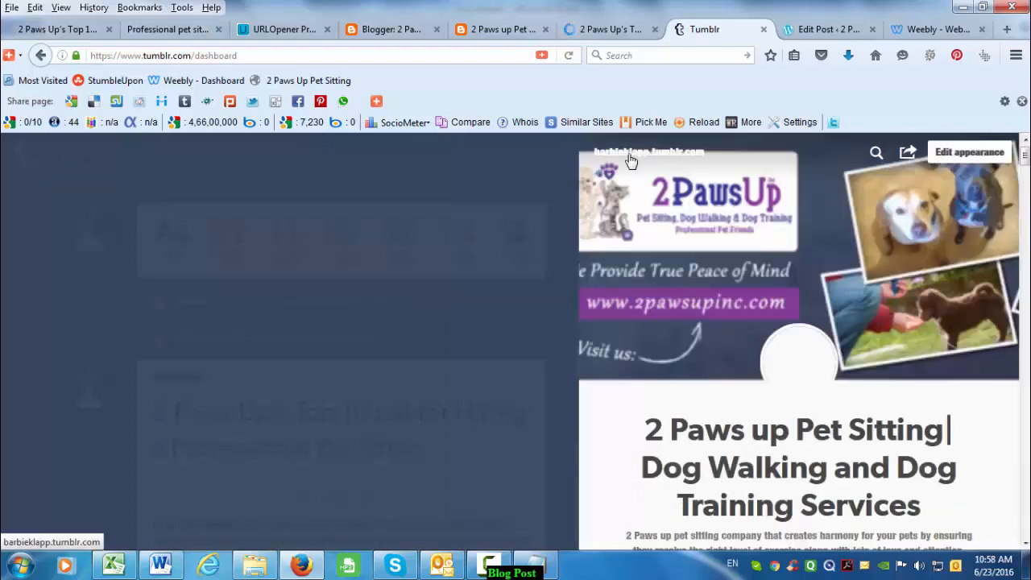
click(631, 160)
- Publish the Top 10 List post under Dog Walker from the WordPress.com editor
click(831, 32)
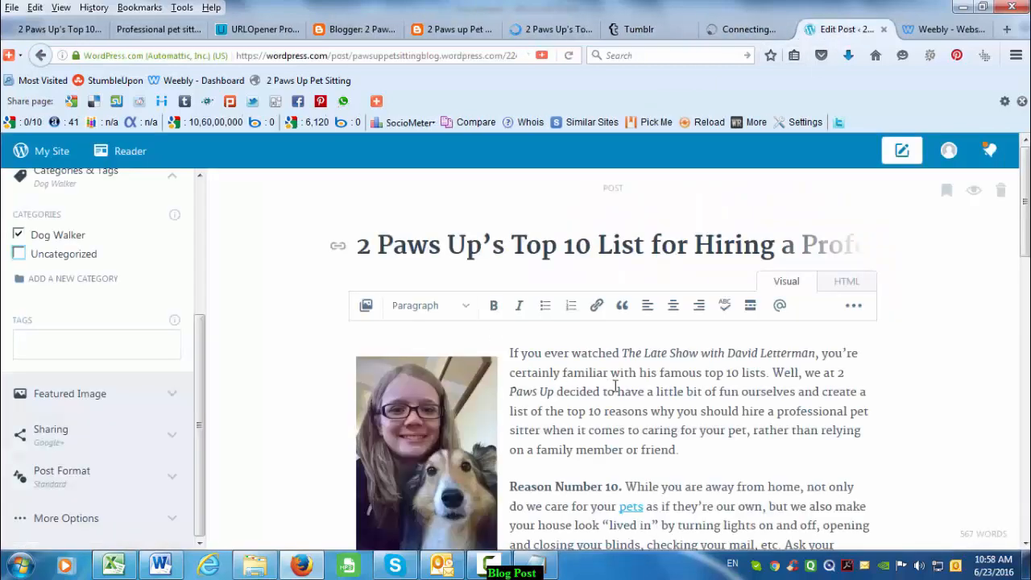
scroll(594, 457, down, 15)
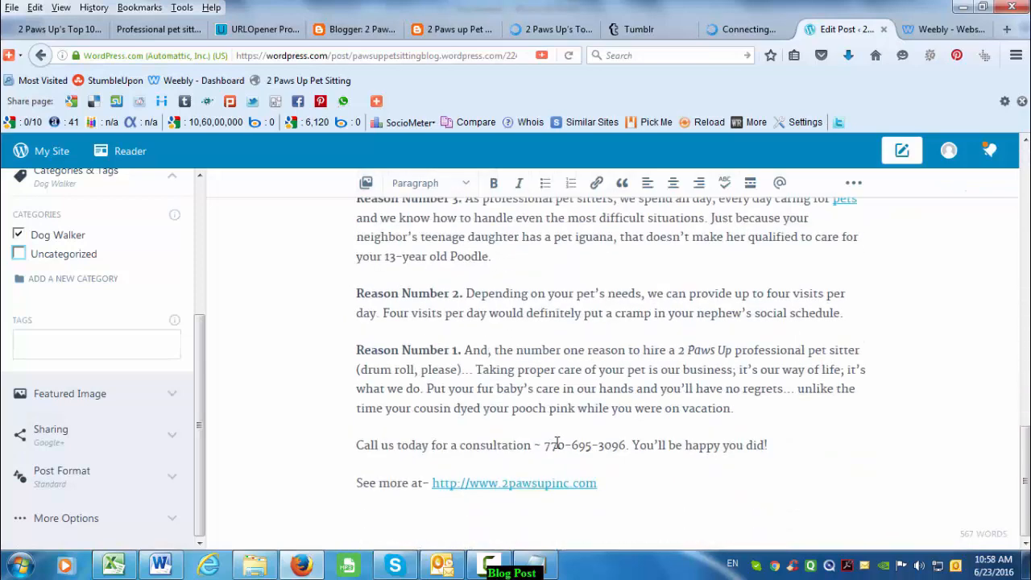
scroll(557, 427, up, 15)
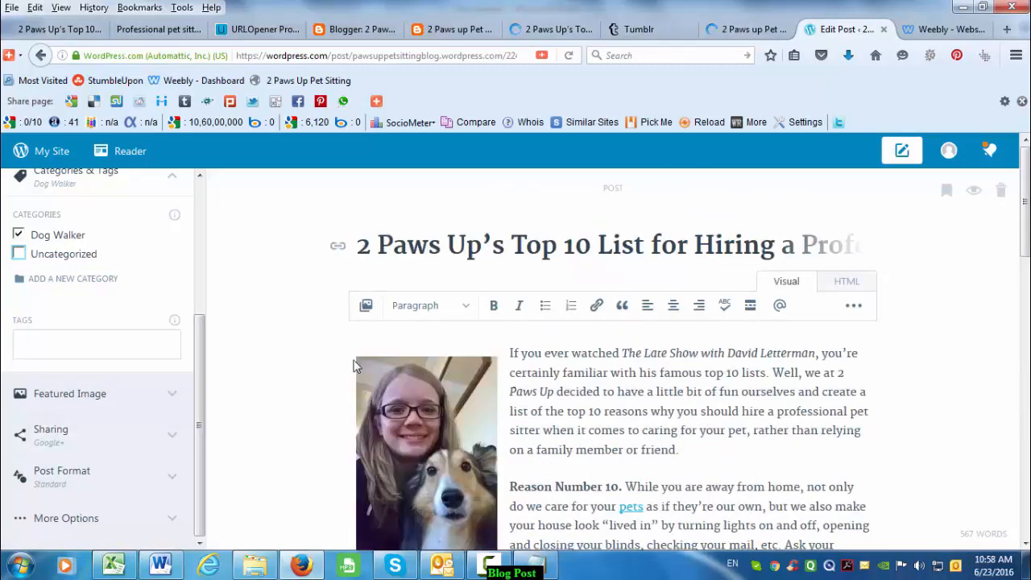
scroll(104, 317, up, 5)
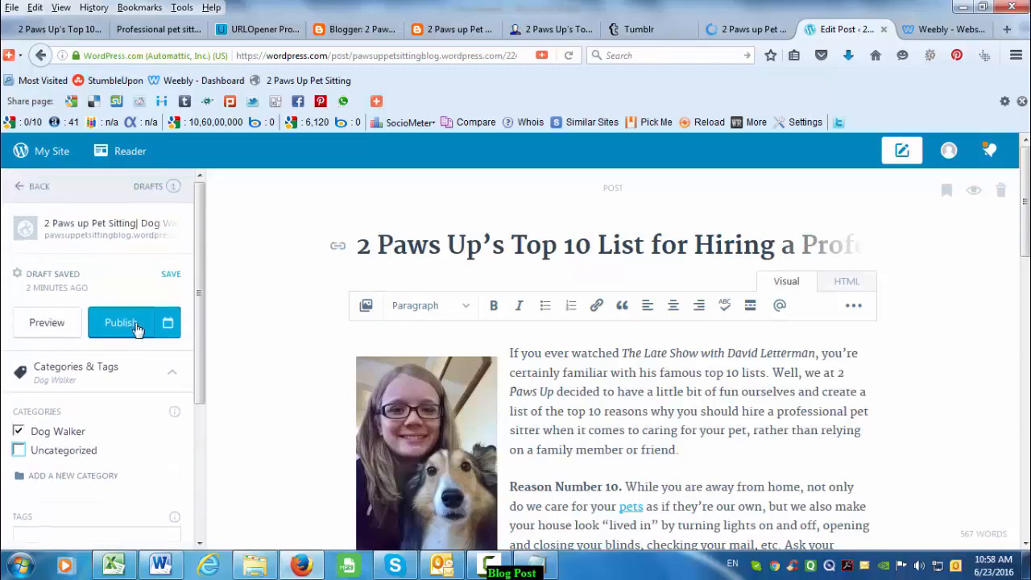
click(121, 323)
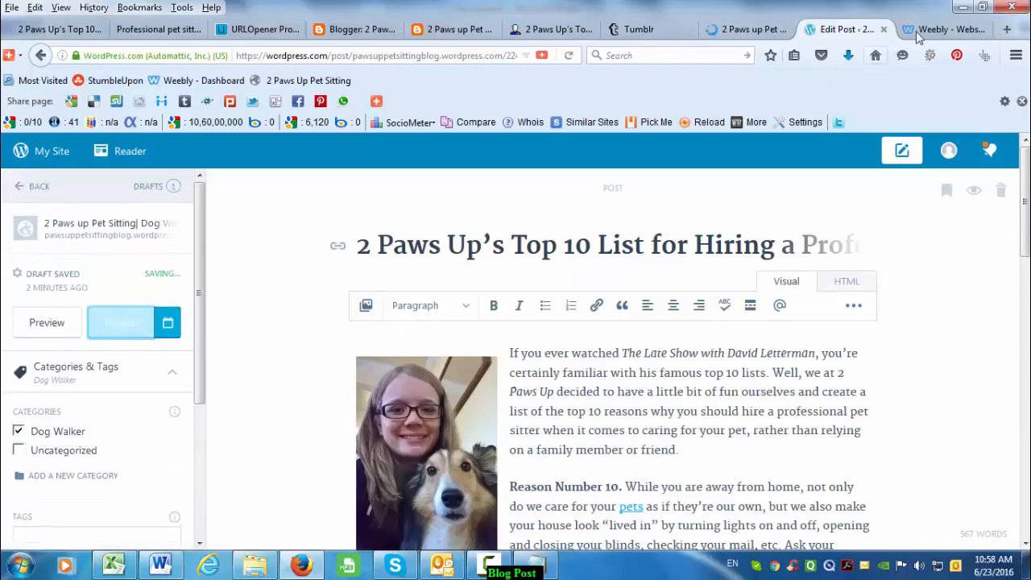
click(942, 29)
- Post the Top 10 List on Weebly and open its live 2pawsupinc.weebly.com page
scroll(501, 385, up, 10)
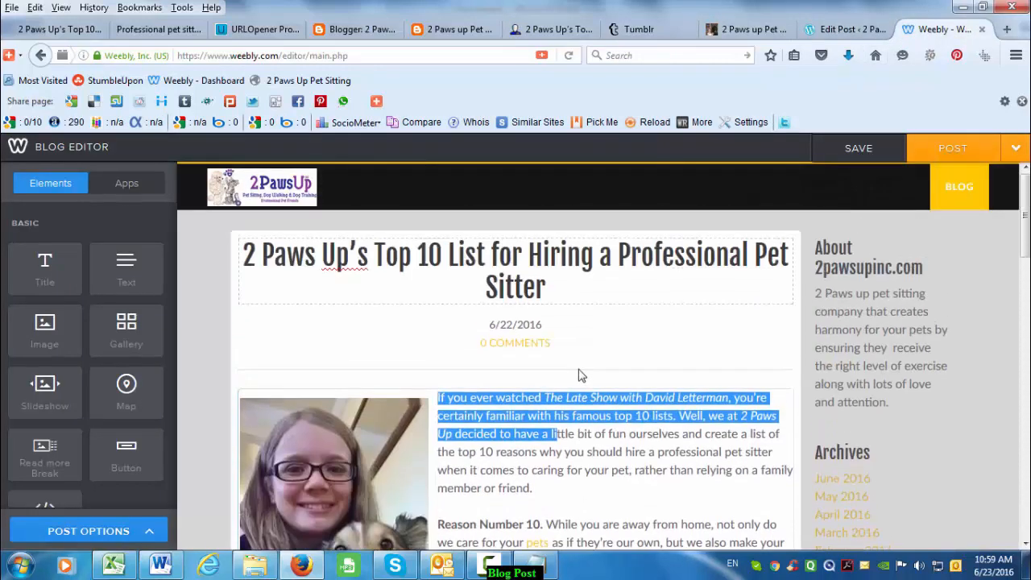
scroll(577, 370, down, 7)
scroll(592, 409, down, 10)
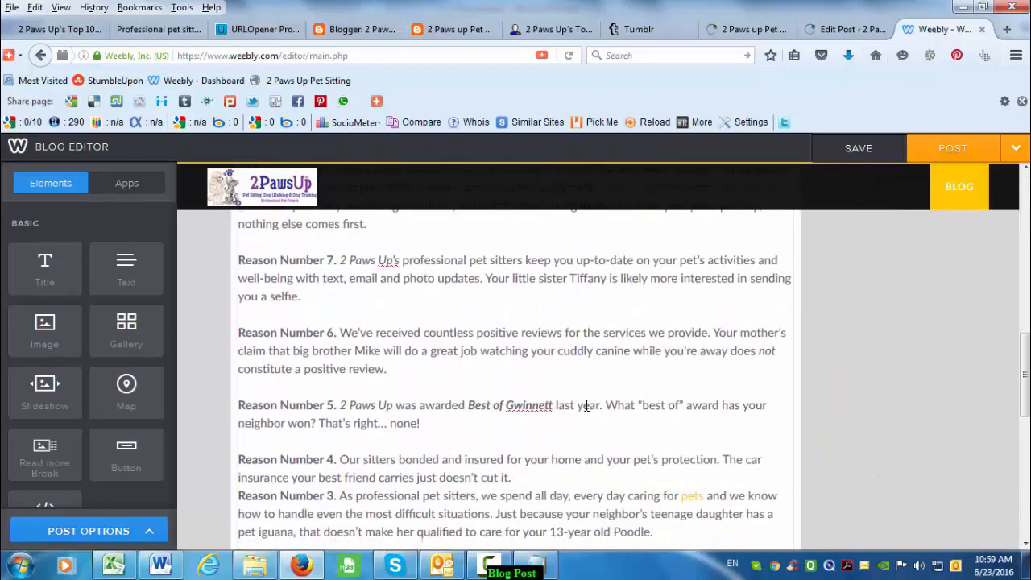
scroll(870, 368, up, 6)
scroll(870, 367, up, 9)
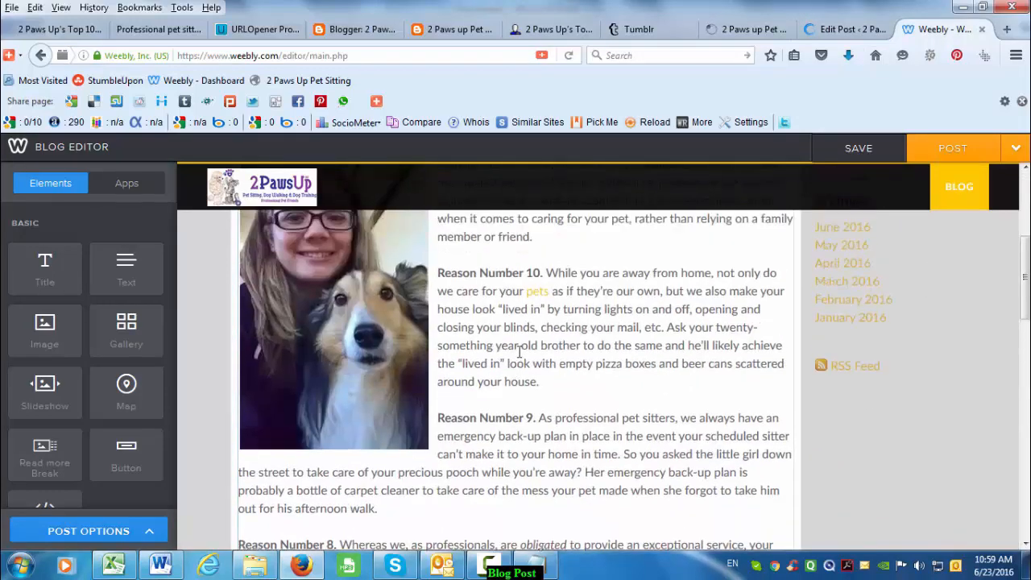
click(942, 155)
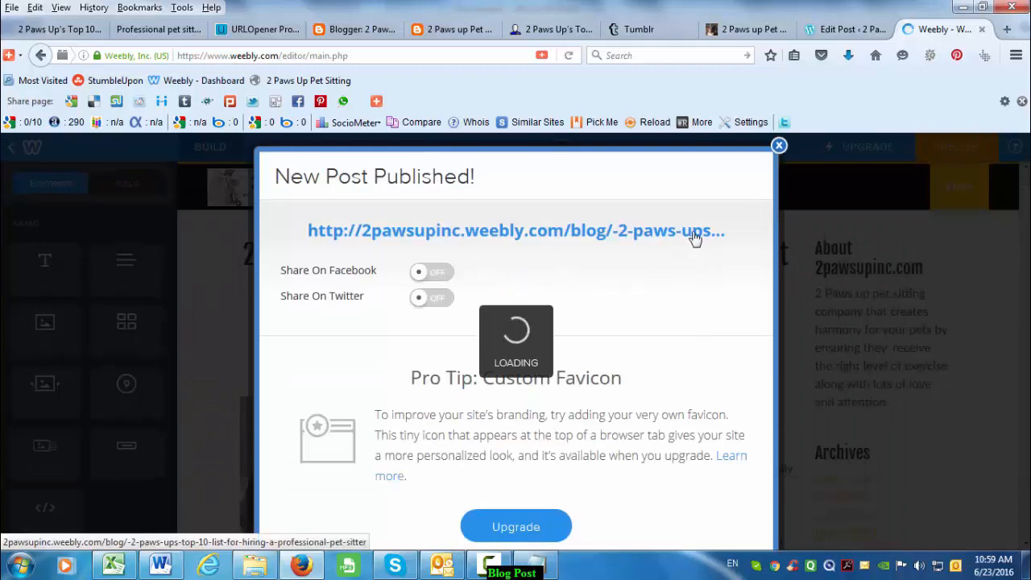
click(696, 234)
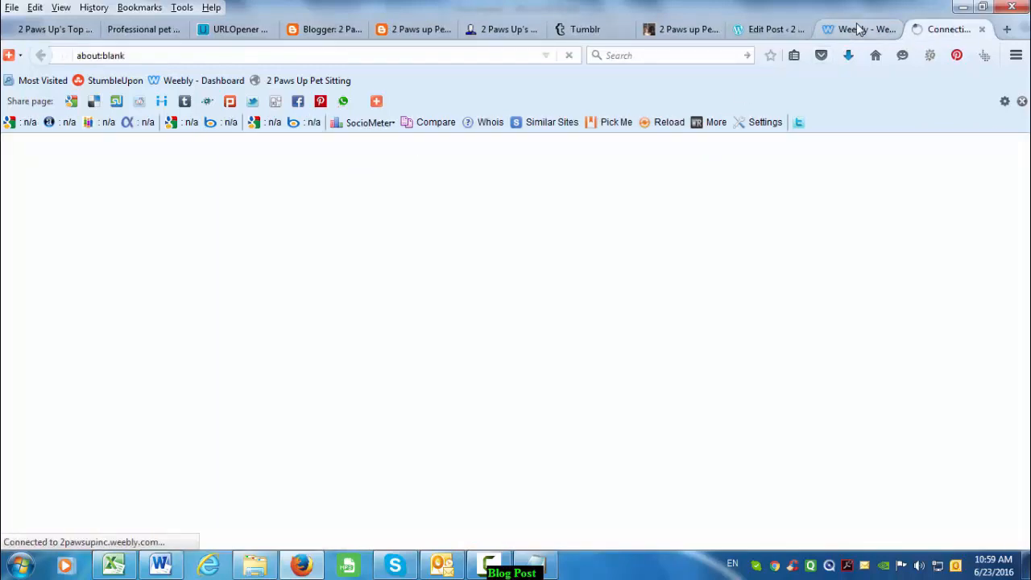
- Paste the live Blogger post URL into cell D532 of the Approved URLs column
click(385, 29)
scroll(520, 421, down, 3)
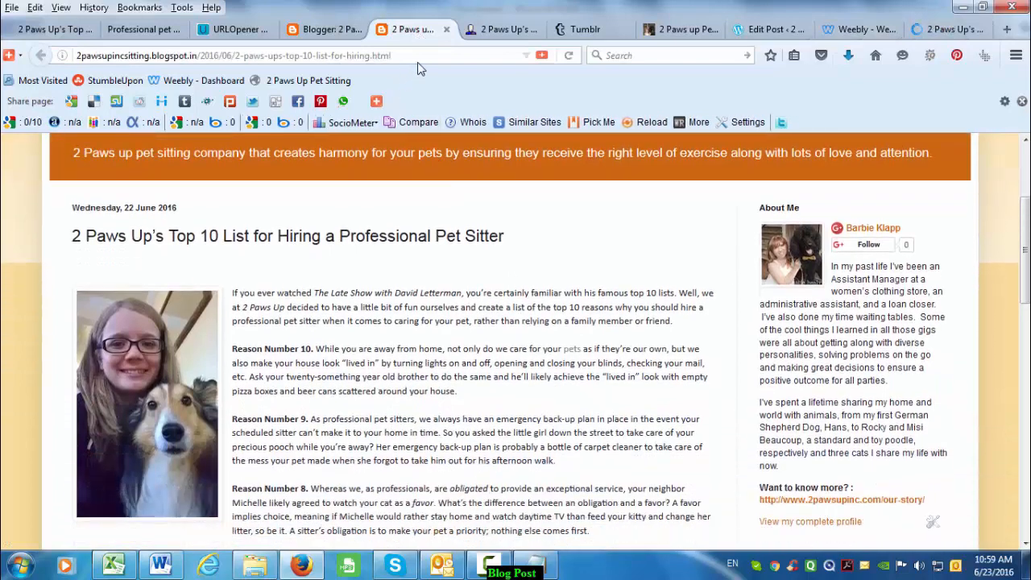
click(419, 56)
key(ctrl+c)
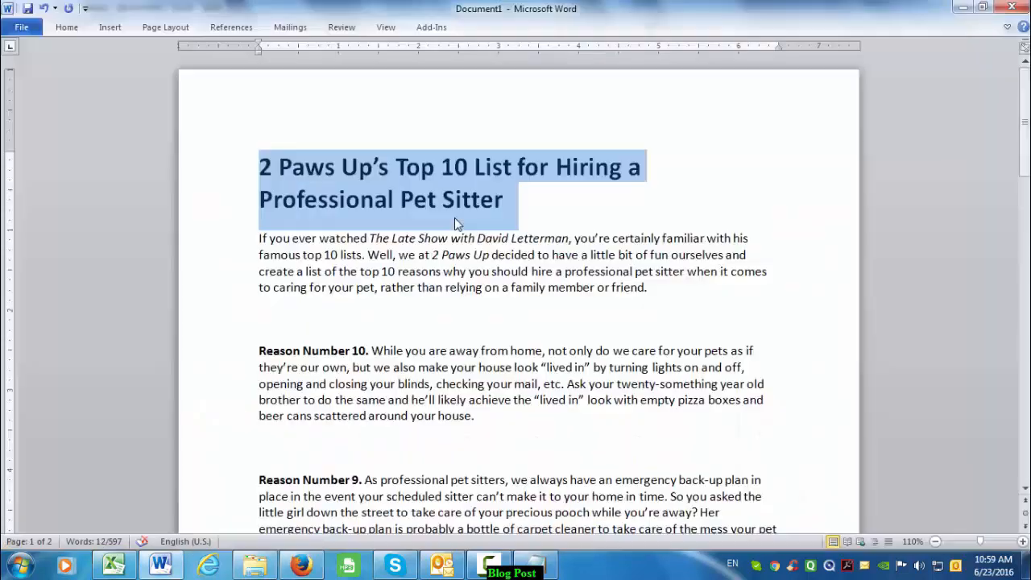
key(alt+Tab)
key(alt+Tab)
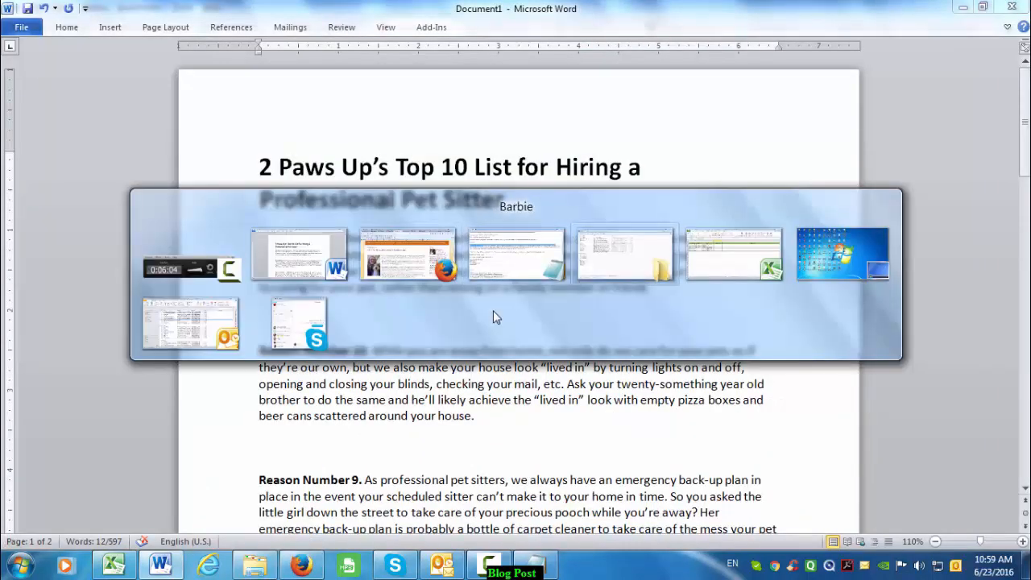
key(alt+Tab)
click(465, 267)
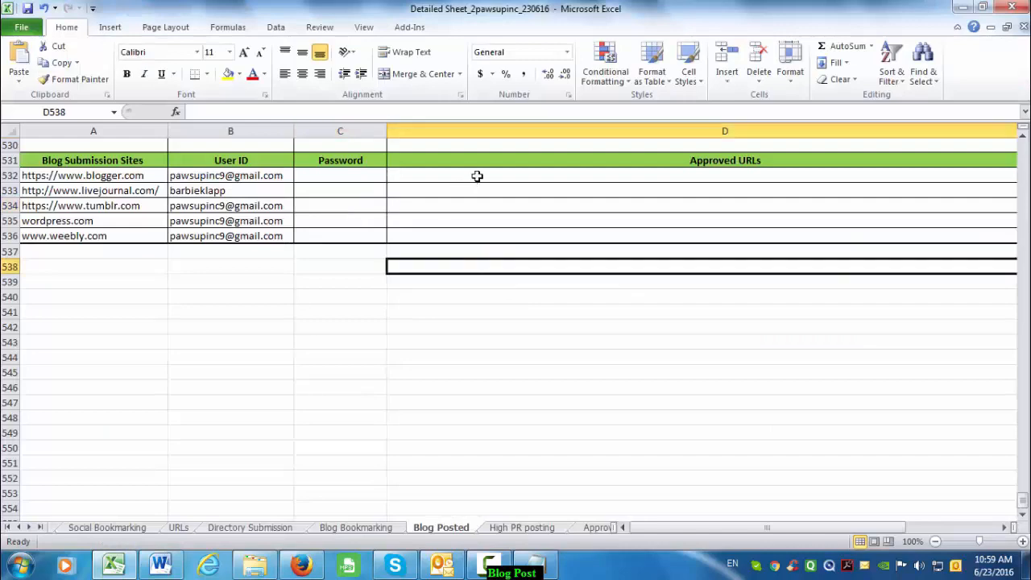
click(476, 175)
key(ctrl+v)
key(Down)
key(Down)
- Copy the live LiveJournal post URL into cell D533
click(426, 189)
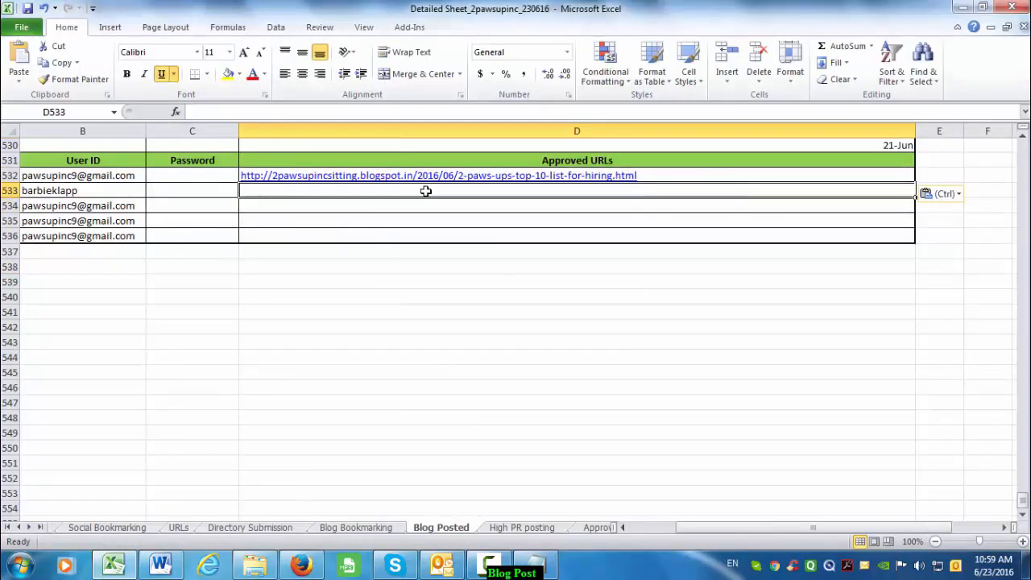
key(alt+Tab)
key(alt+Tab)
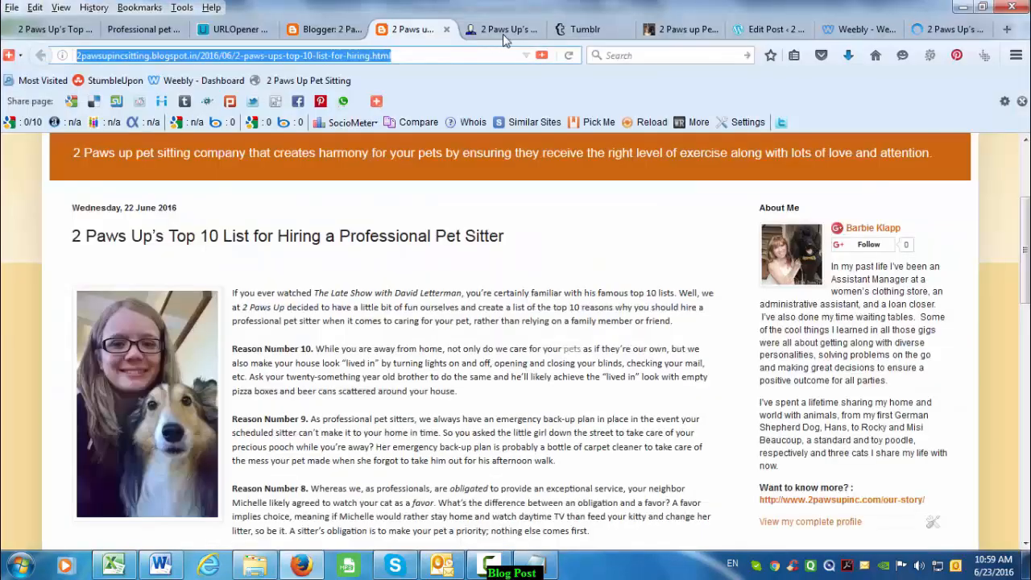
click(509, 33)
scroll(304, 393, down, 15)
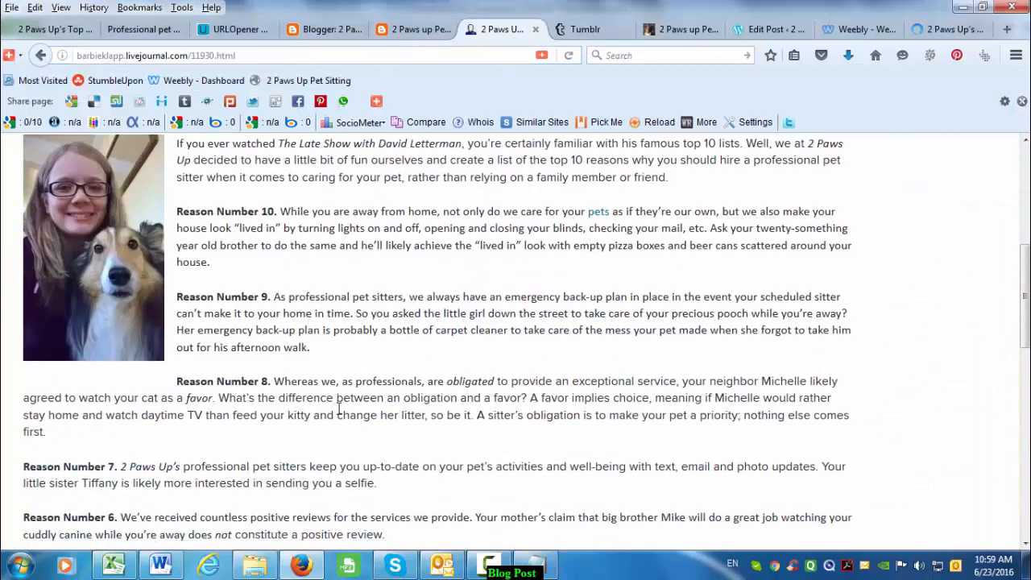
scroll(322, 157, up, 10)
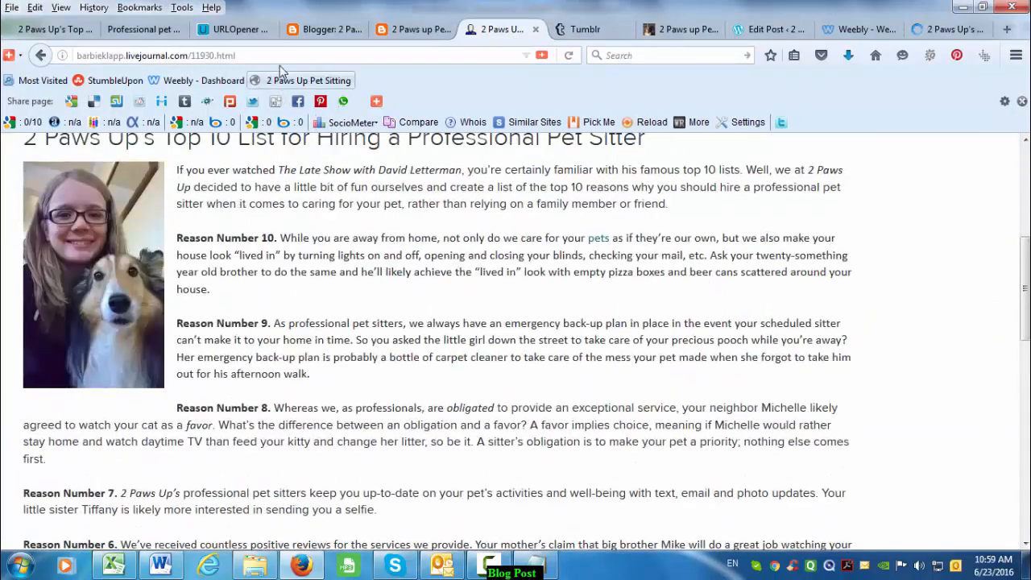
click(249, 58)
key(ctrl+c)
key(alt+Tab)
key(ctrl+v)
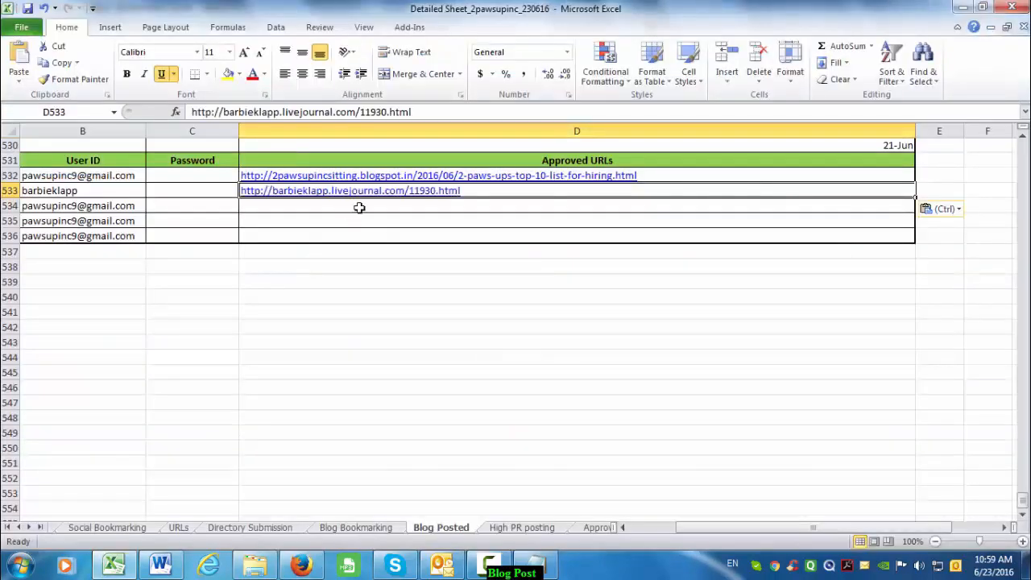
key(Return)
- Open the Top 10 List post on Tumblr and paste its URL into cell D534
key(alt+Tab)
click(587, 31)
click(654, 32)
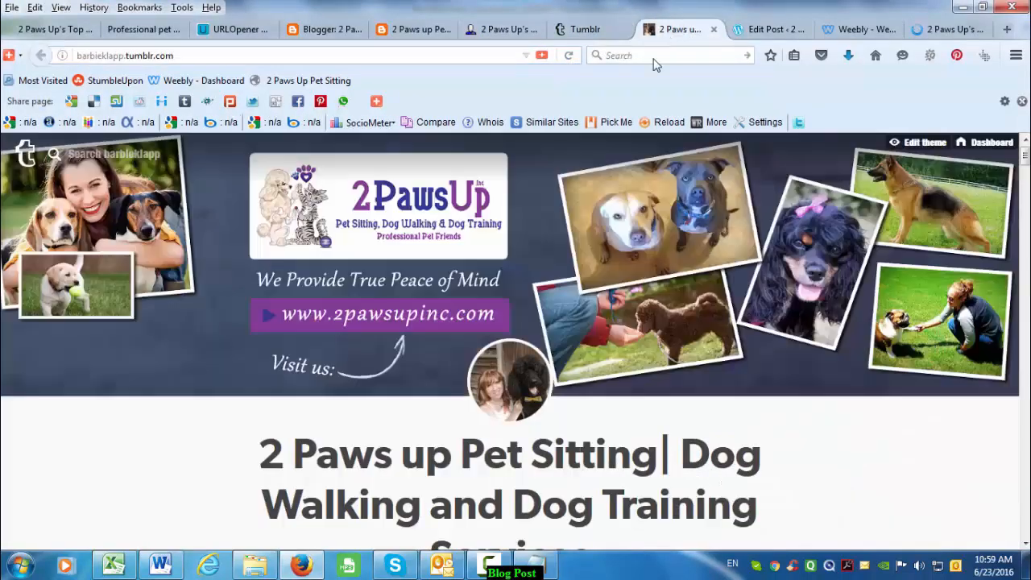
scroll(465, 382, down, 4)
click(468, 377)
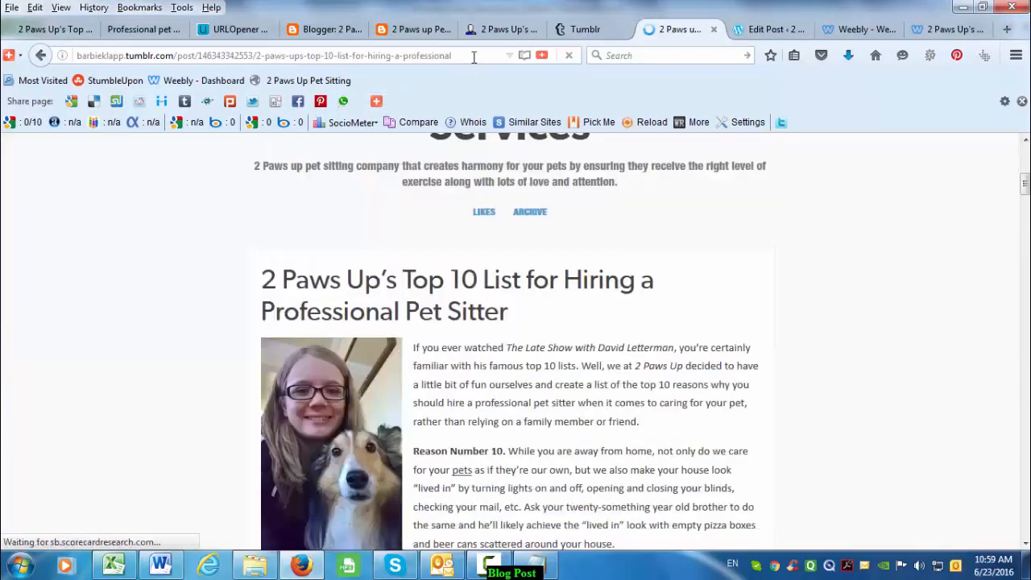
click(473, 57)
key(alt+Tab)
key(ctrl+v)
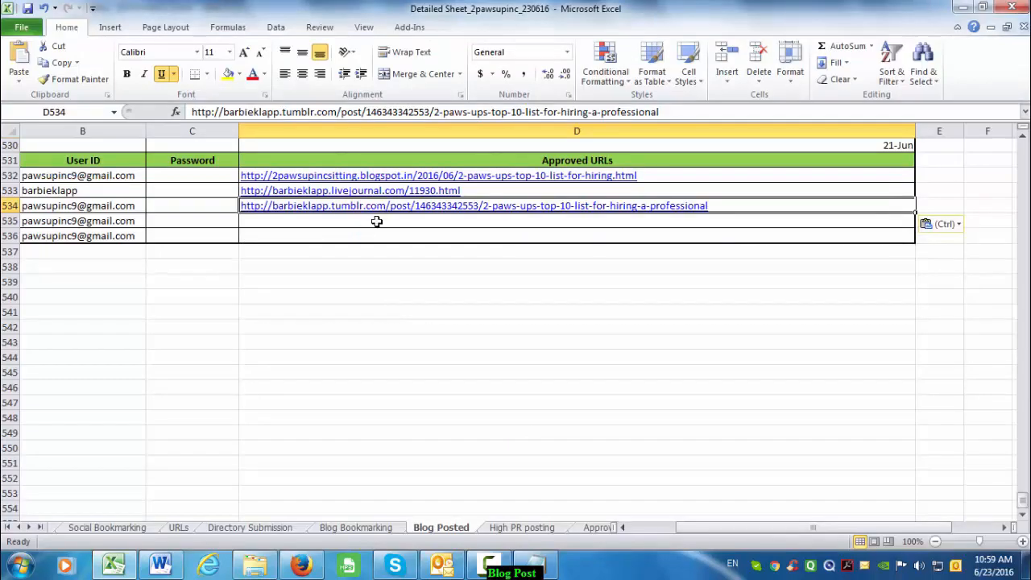
key(Return)
key(alt+Tab)
key(ctrl+Tab)
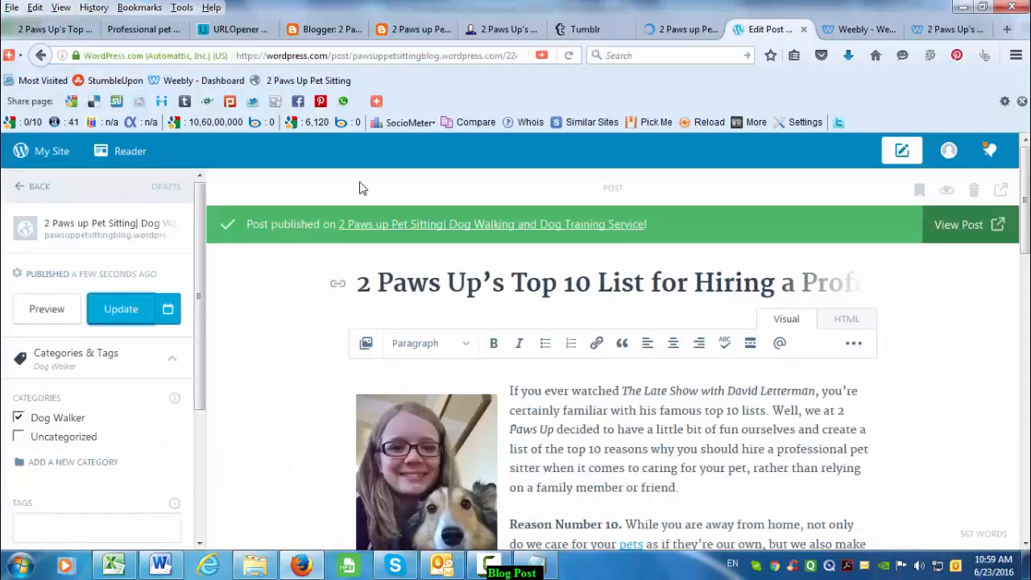
- Open the WordPress blog and paste its address into cell D535
click(563, 226)
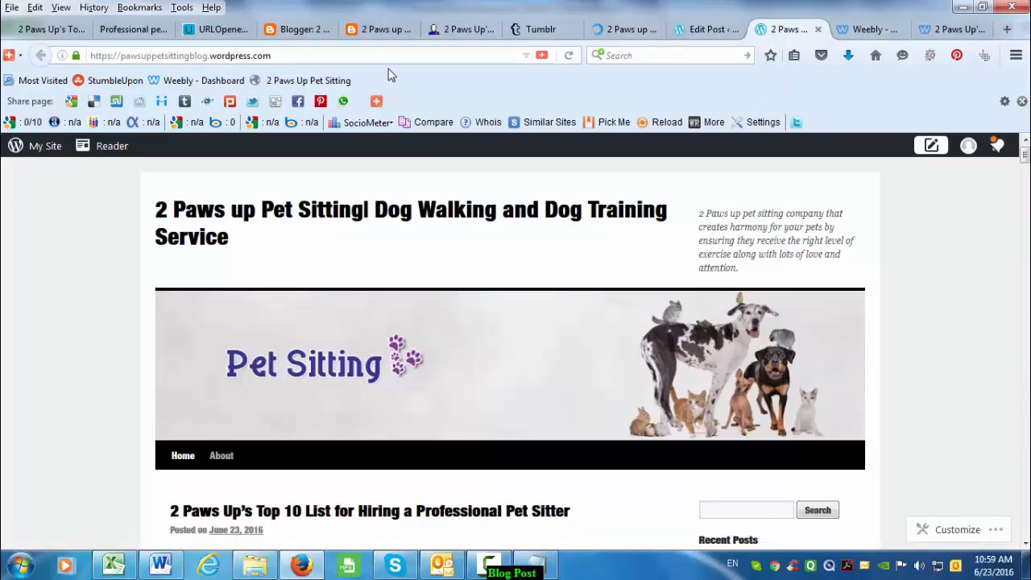
click(413, 55)
key(alt+Tab)
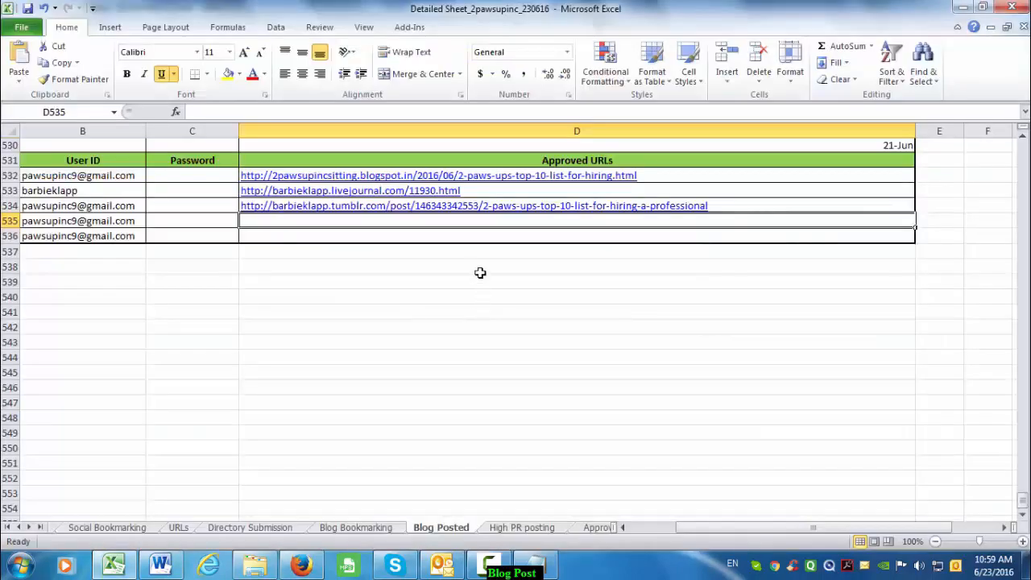
key(ctrl+v)
key(Return)
key(alt+Tab)
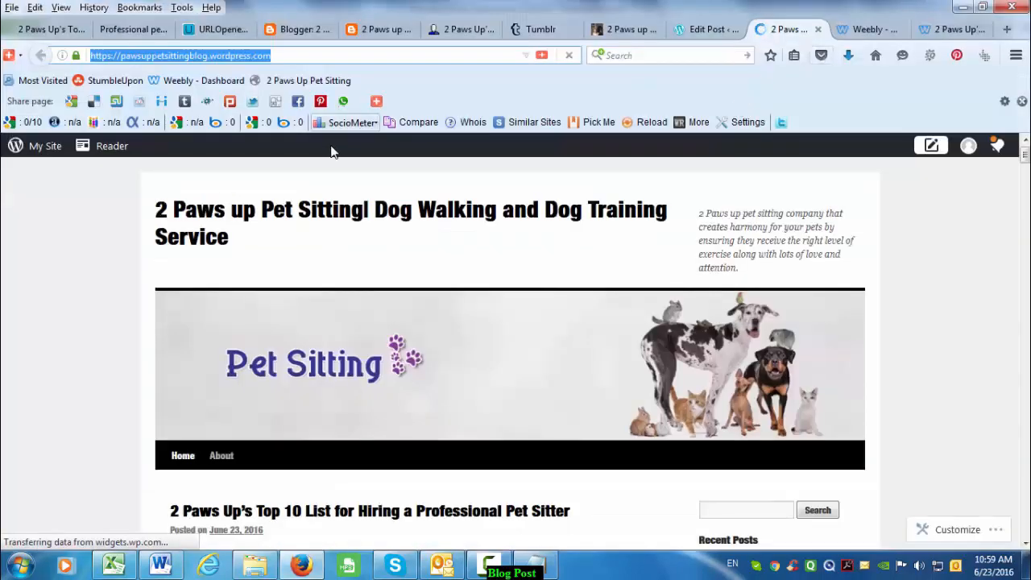
- Replace D535 with the full URL of the WordPress Top 10 List post
scroll(416, 304, down, 3)
click(424, 261)
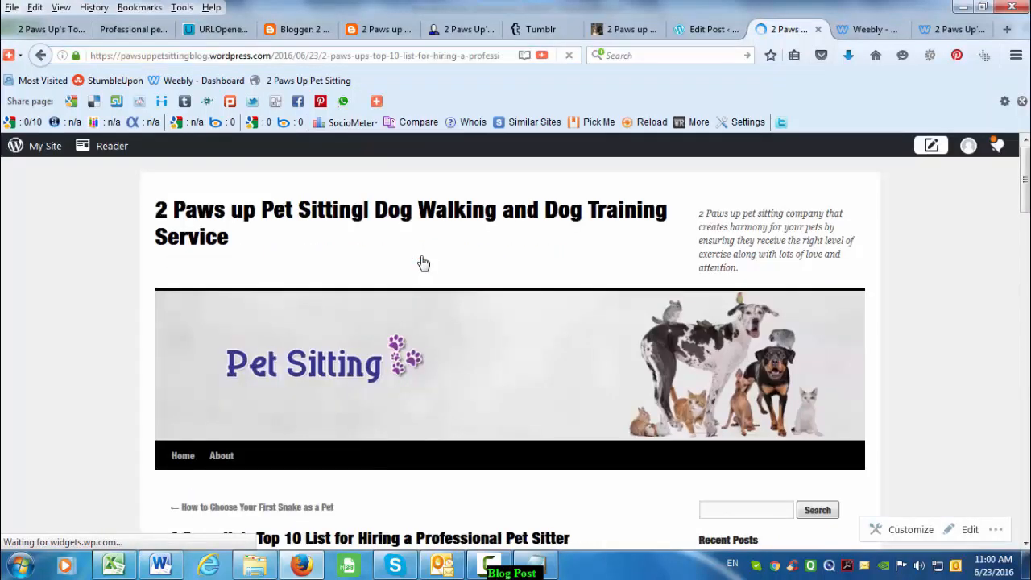
scroll(490, 342, down, 6)
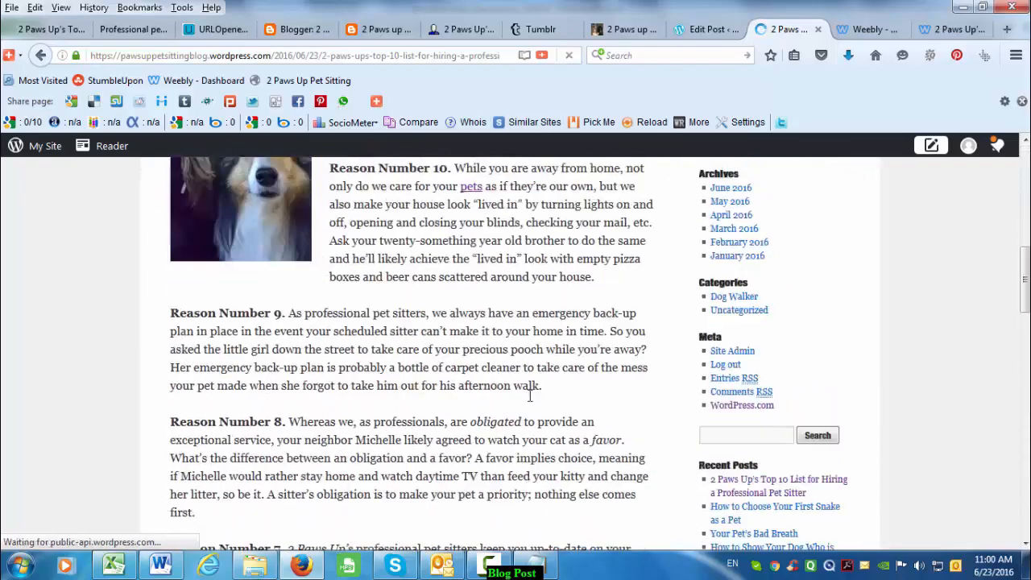
scroll(504, 261, up, 6)
click(474, 56)
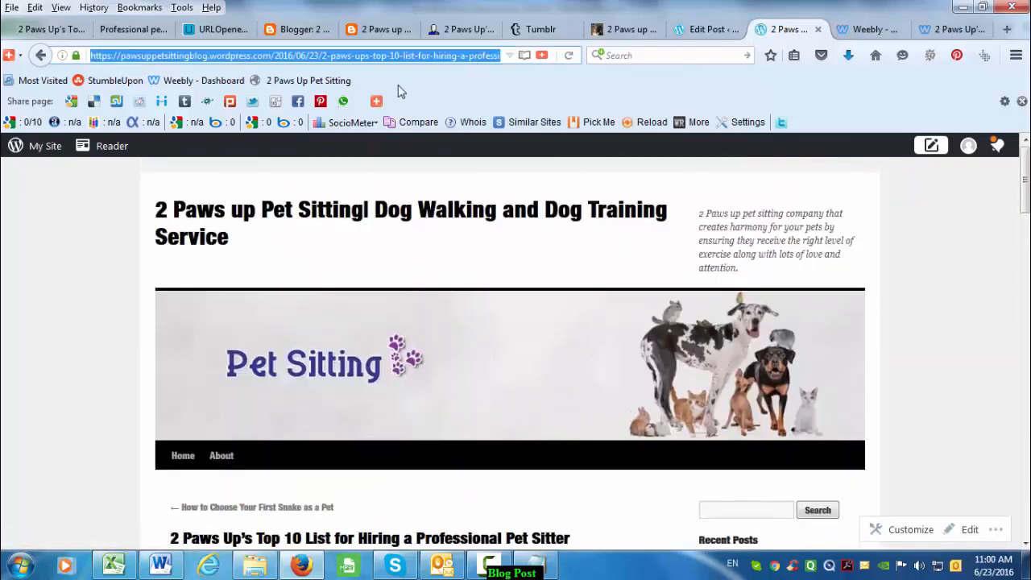
key(alt+Tab)
click(493, 221)
key(ctrl+v)
click(493, 270)
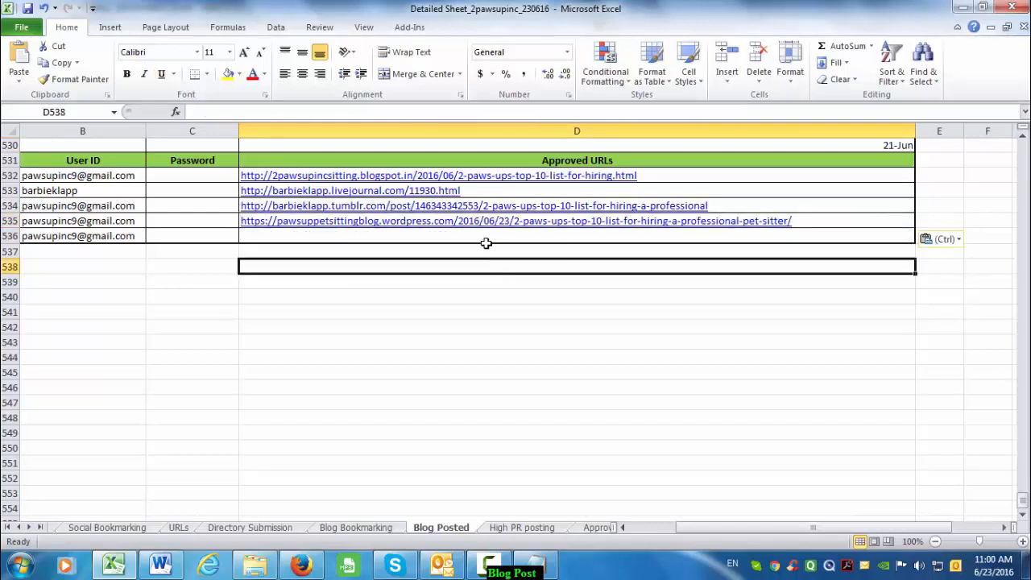
- Copy the live Weebly post URL into cell D536
click(488, 237)
key(alt+Tab)
click(880, 31)
click(959, 29)
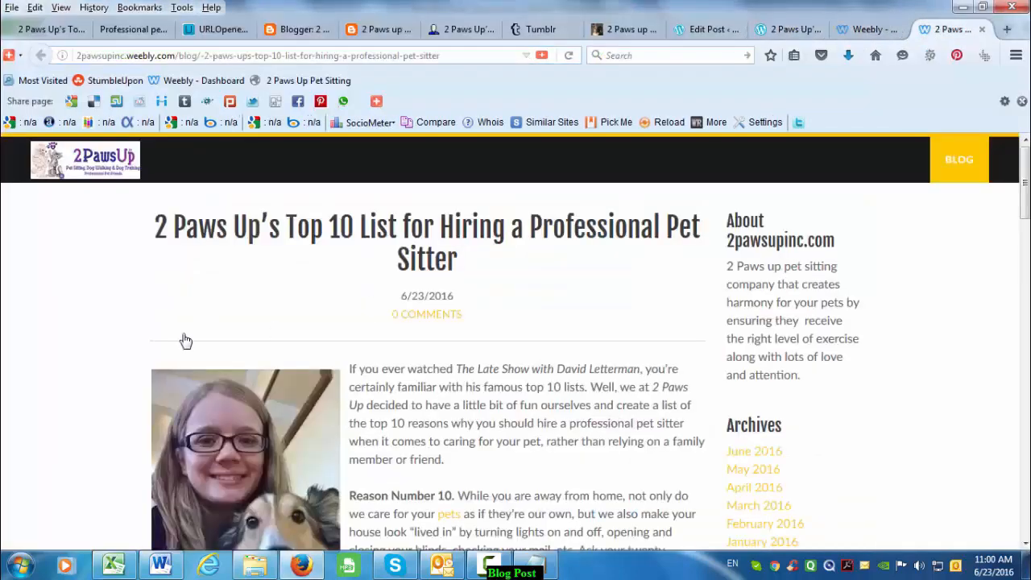
scroll(446, 387, down, 15)
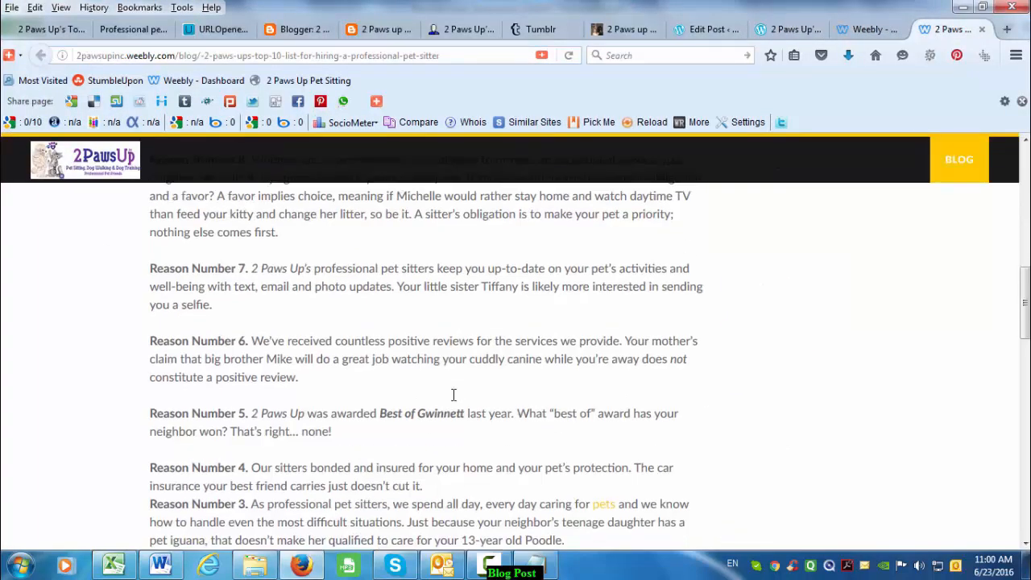
scroll(453, 400, up, 3)
scroll(442, 369, up, 12)
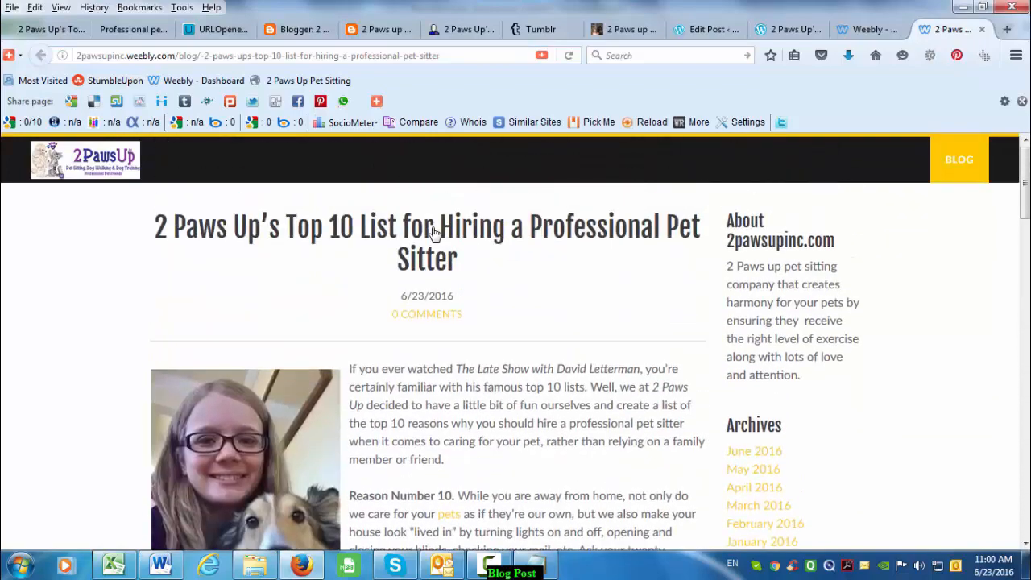
click(456, 63)
key(alt+Tab)
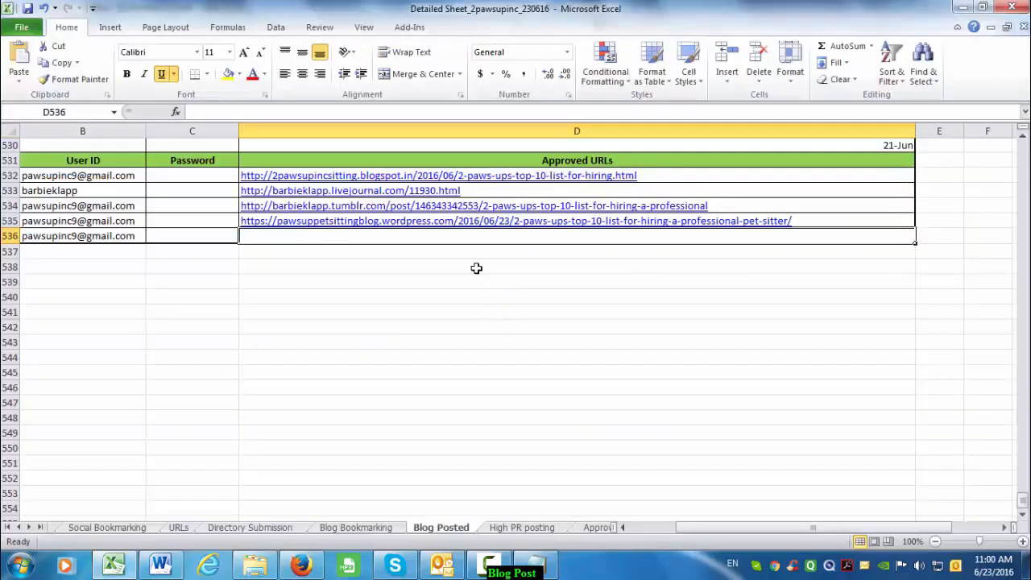
text(http://2pawsupinc.weebly.com/blog/-2-paws-ups-top-10-list-for-hiring-a-professional-pet-sitter)
click(465, 307)
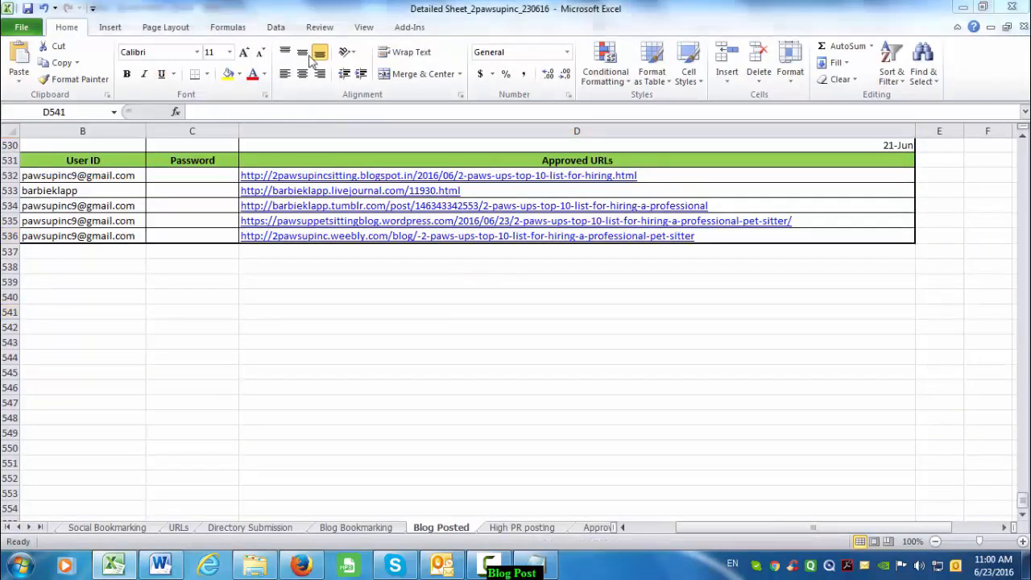
key(alt+Tab)
click(331, 29)
- Close the Blogger, Tumblr, WordPress and Weebly post and editor tabs
middle_click(330, 29)
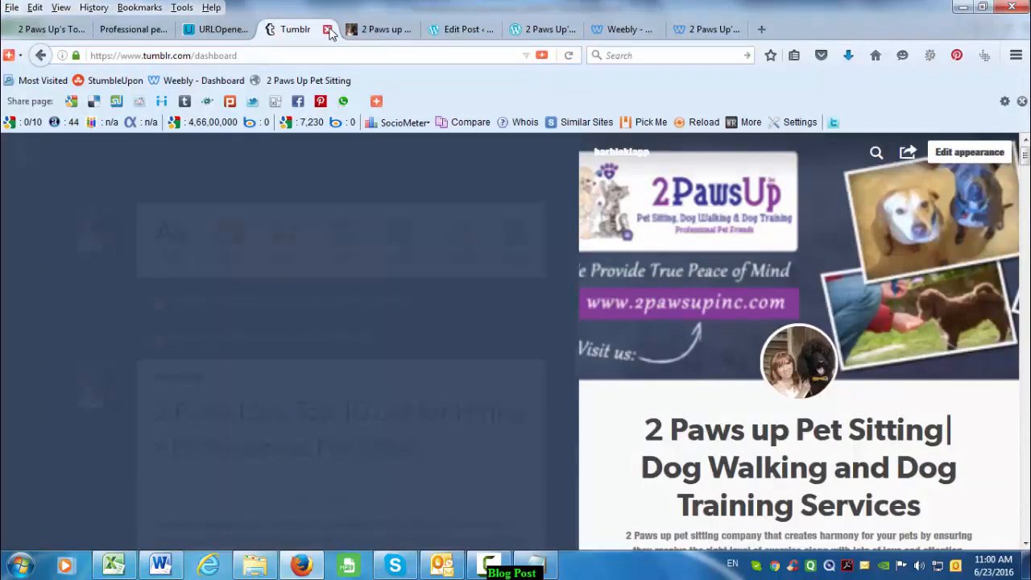
click(328, 29)
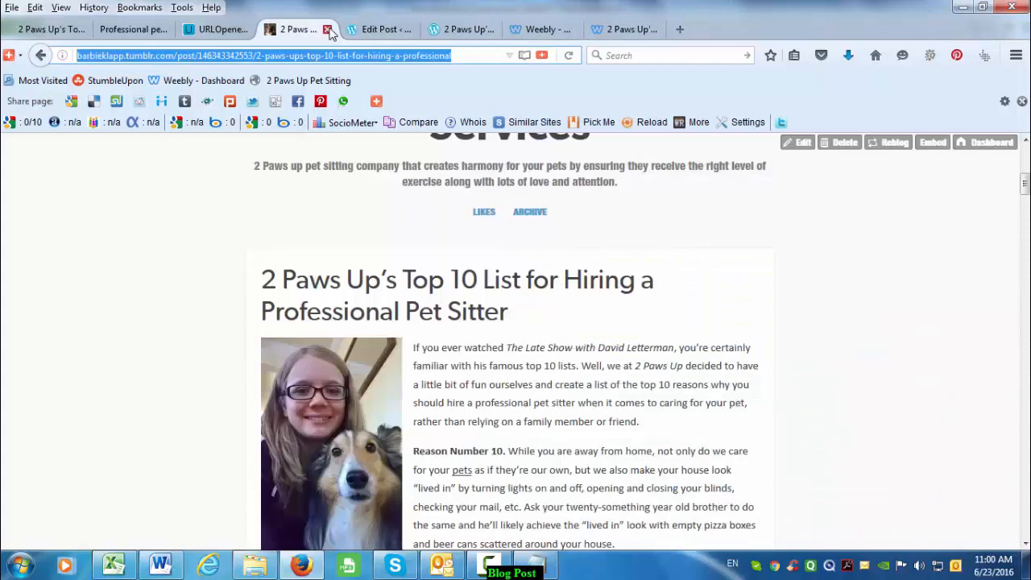
click(329, 29)
click(329, 29)
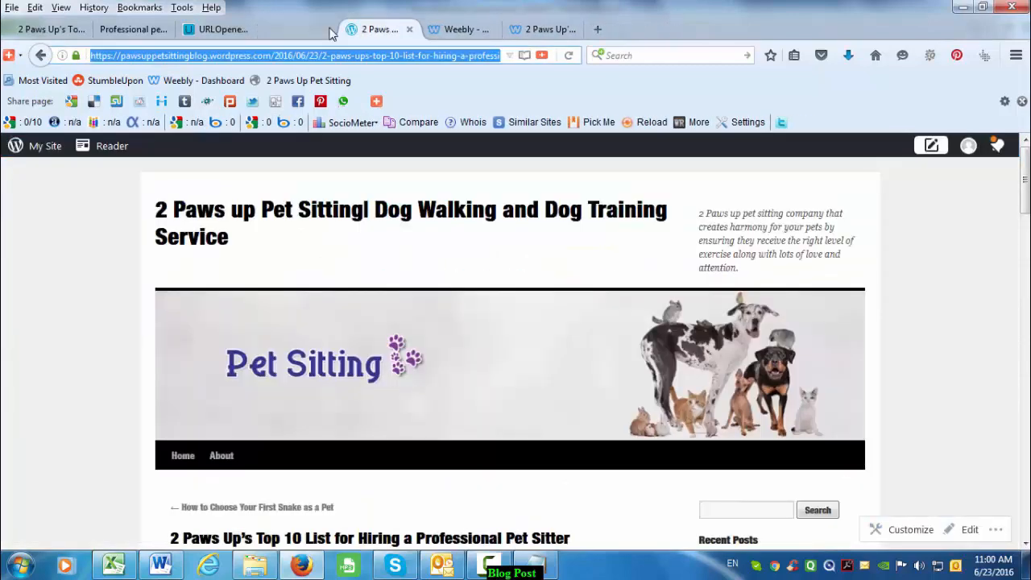
click(328, 30)
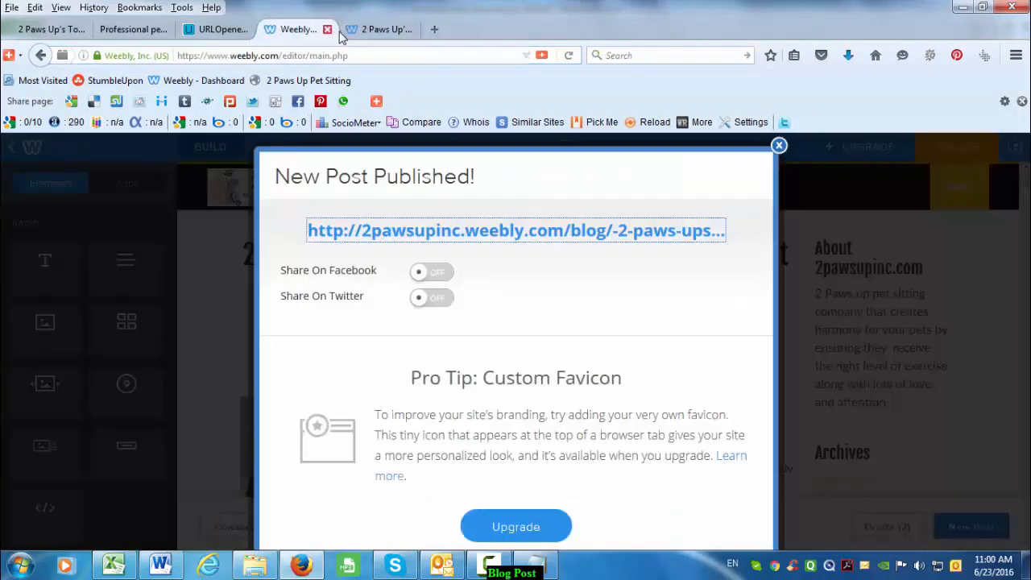
click(328, 29)
click(328, 29)
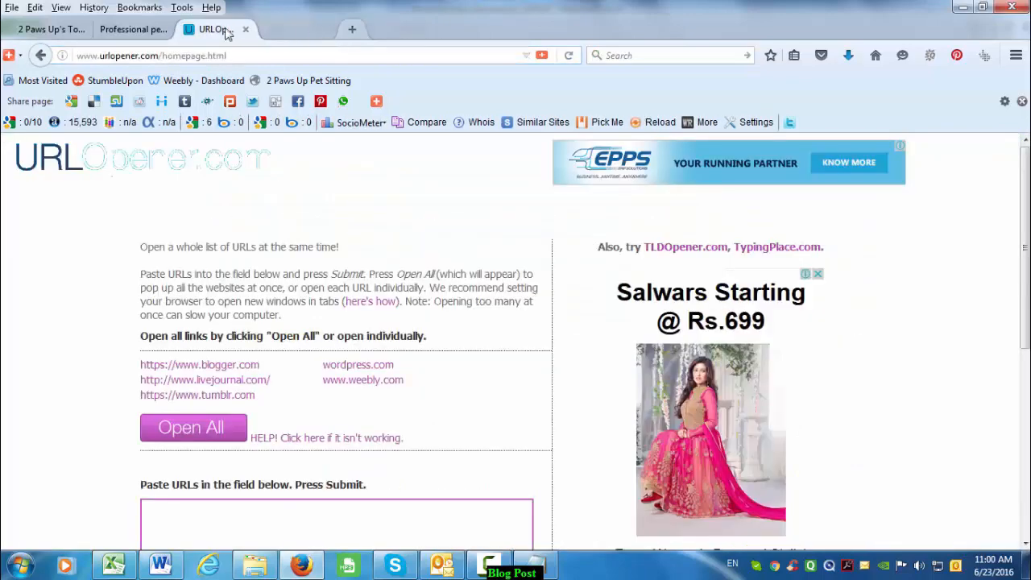
- Clear the browsing history for Everything, then close the pet sitting and remaining blog tabs
click(93, 8)
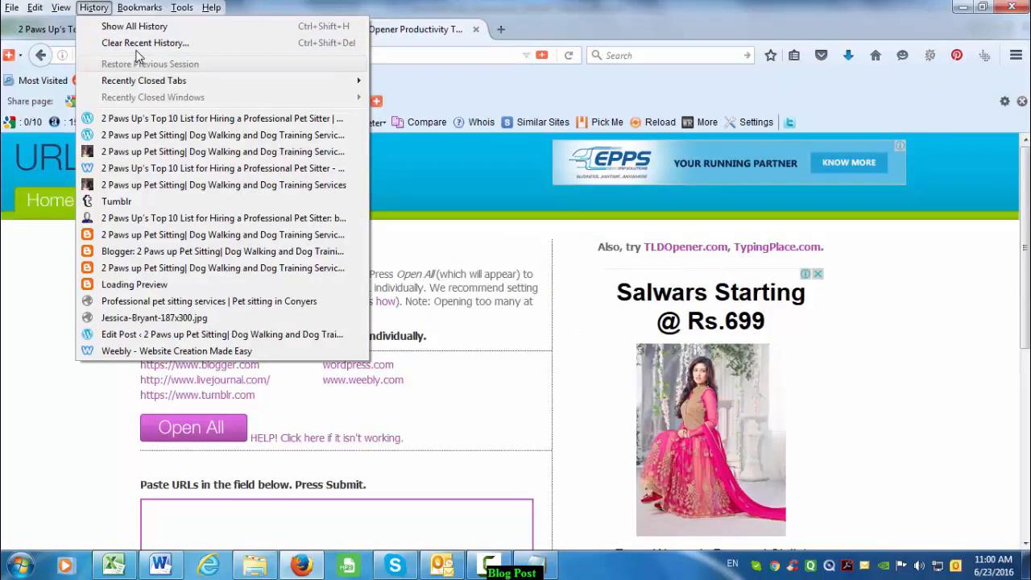
click(121, 42)
click(576, 350)
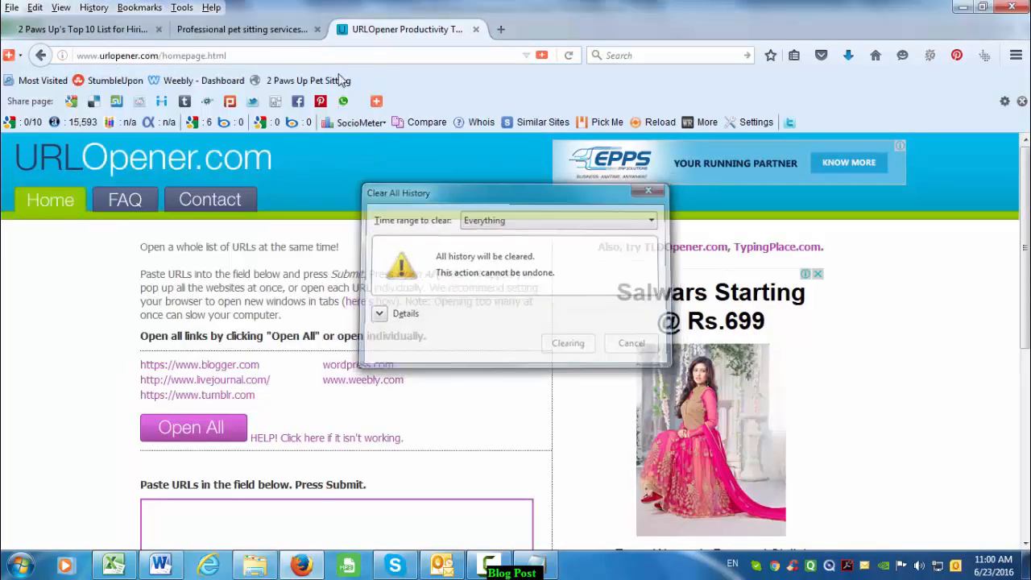
click(318, 29)
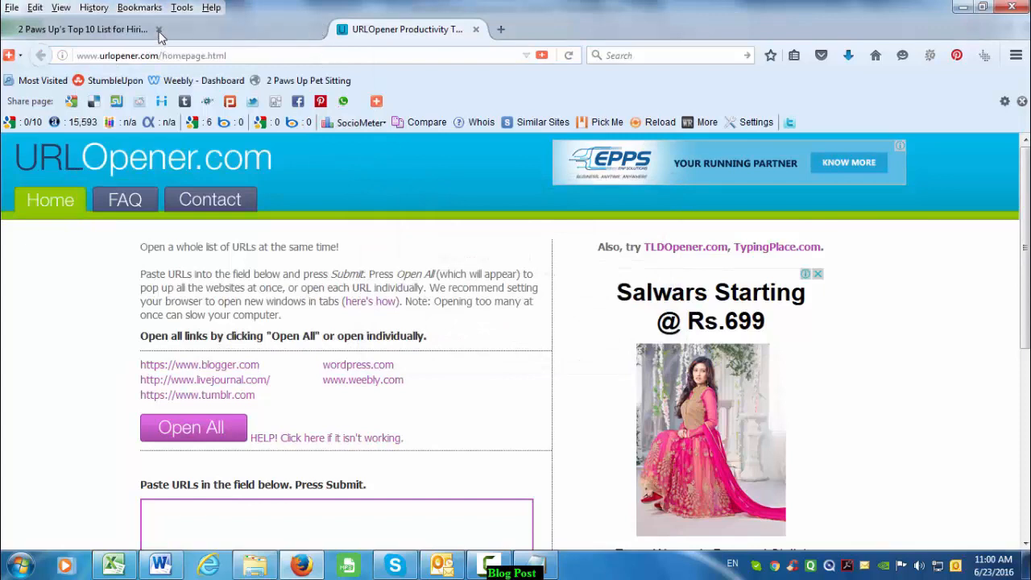
click(159, 30)
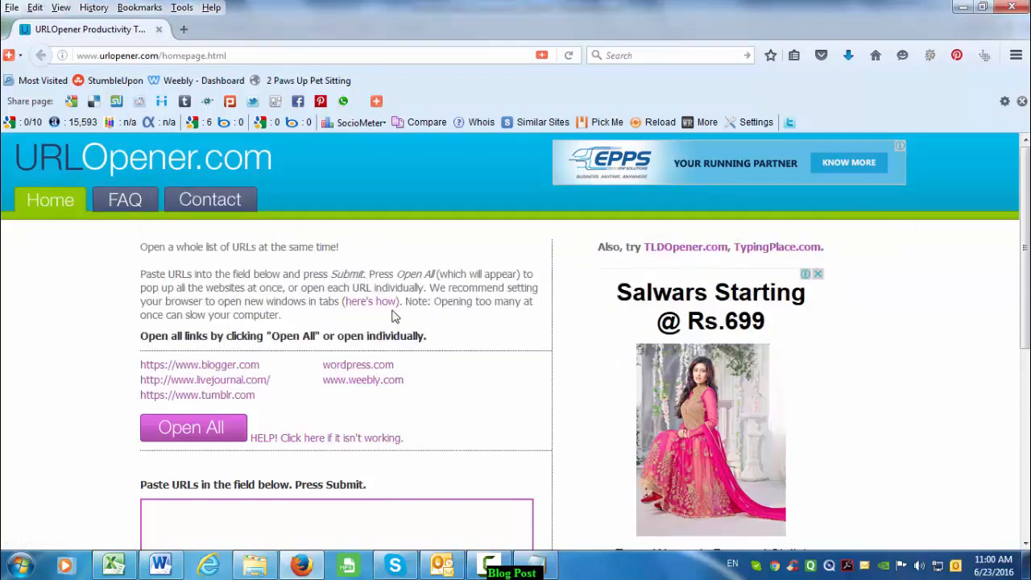
- Copy the five post URLs in D532:D536 into URLOpener's text box
key(alt+Tab)
drag(559, 177, 578, 229)
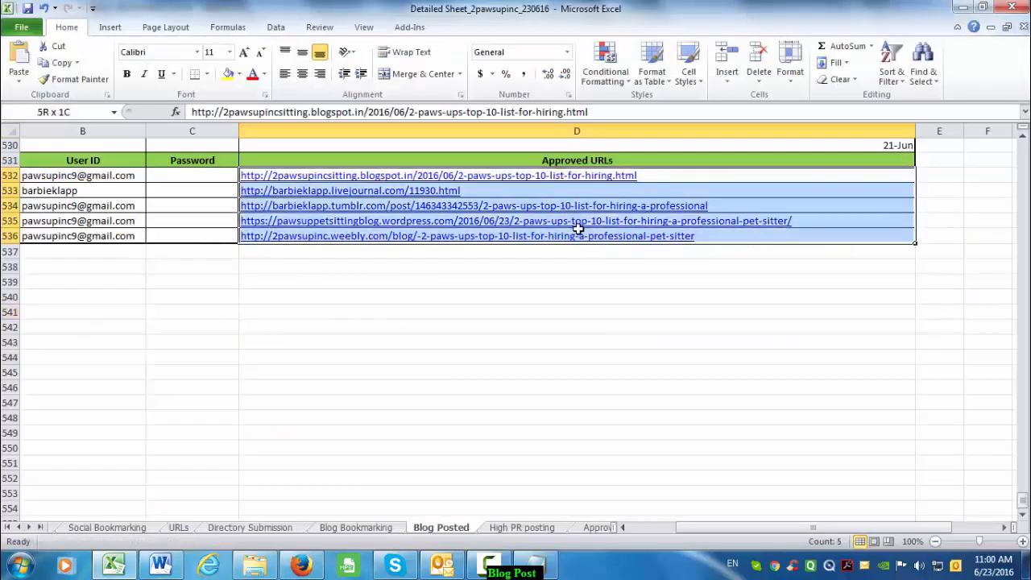
key(ctrl+c)
key(alt+Tab)
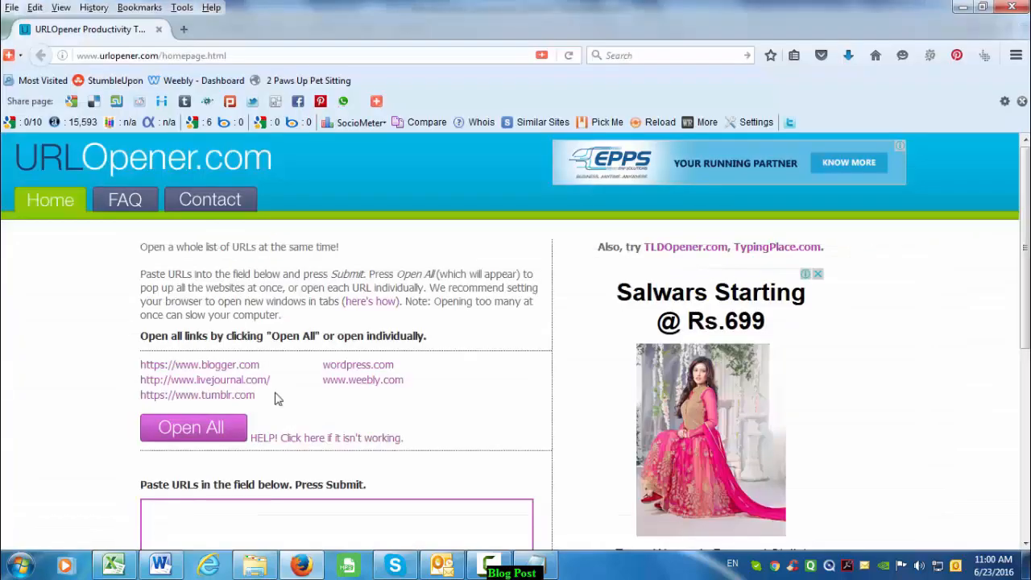
click(301, 530)
key(ctrl+v)
- Submit the URL list and open all five posts in new tabs
scroll(271, 418, down, 5)
click(227, 419)
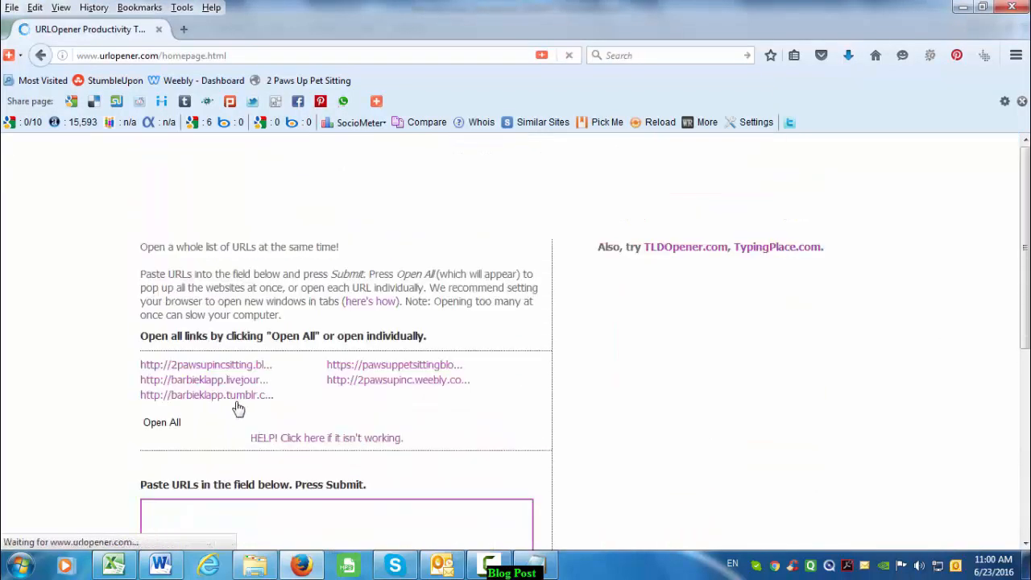
click(230, 415)
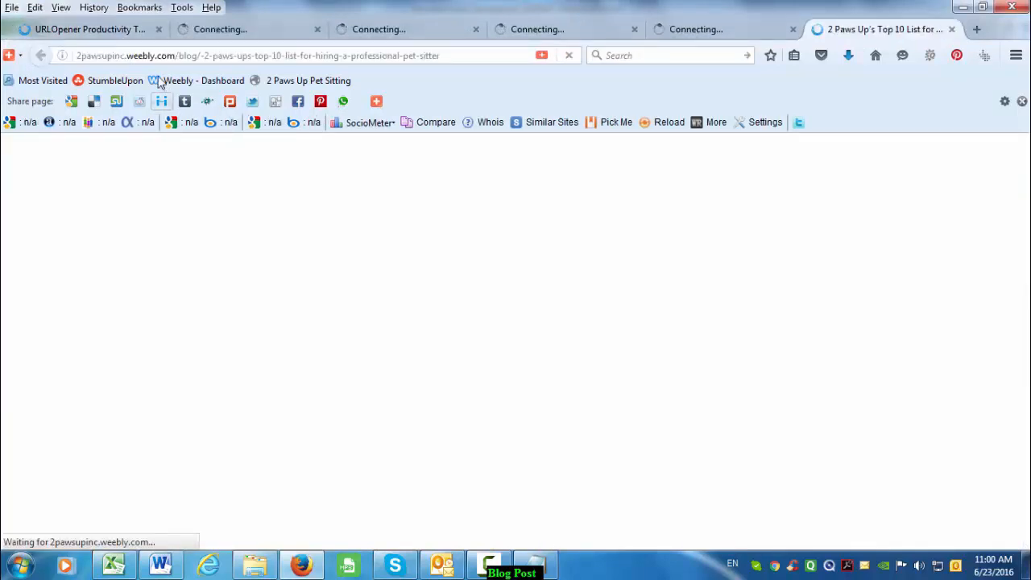
click(91, 30)
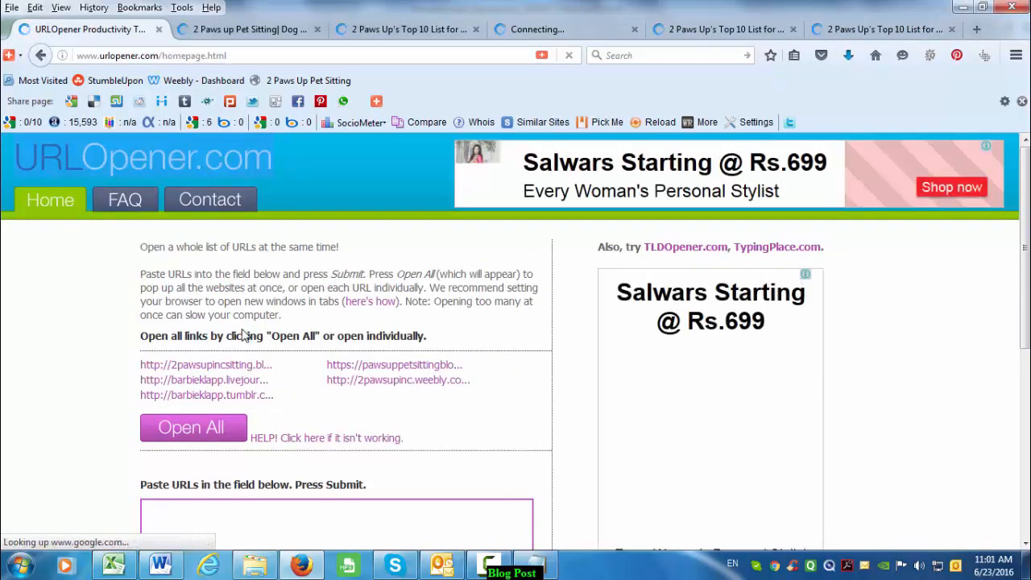
- Close the URLOpener tab once the post tabs have loaded
scroll(286, 391, down, 3)
scroll(306, 404, down, 2)
scroll(310, 409, up, 5)
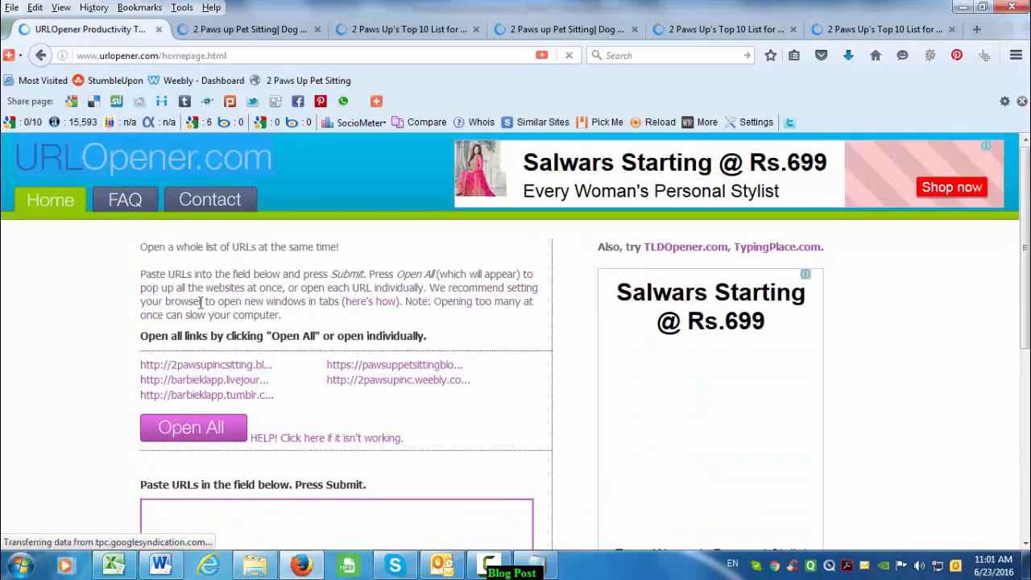
scroll(269, 450, down, 3)
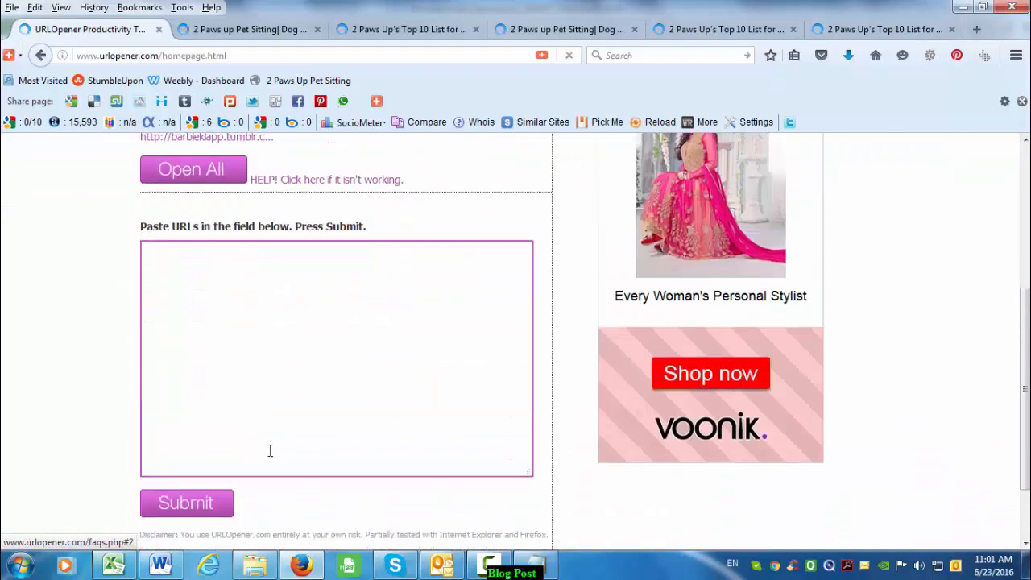
click(160, 30)
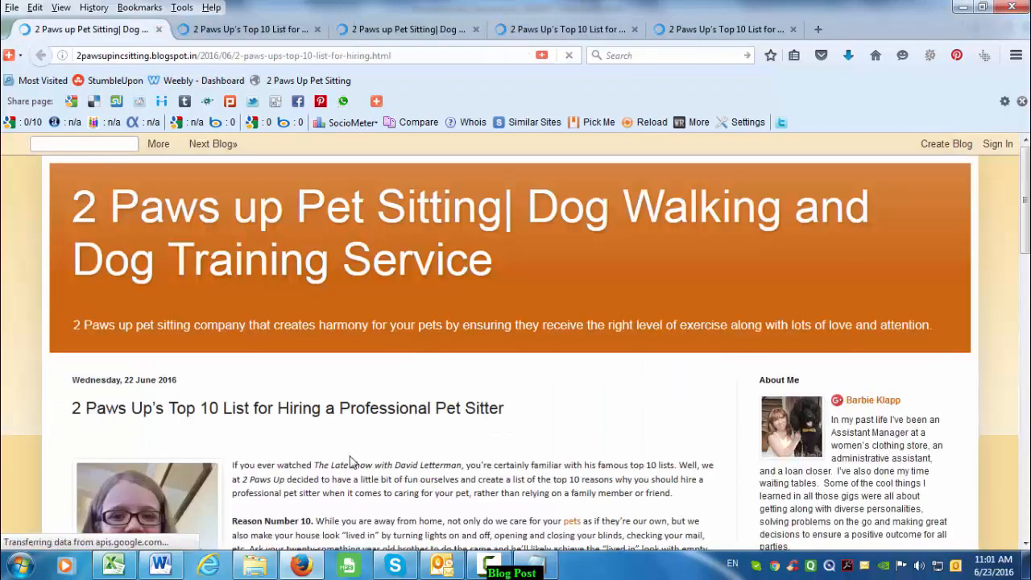
scroll(248, 410, down, 1)
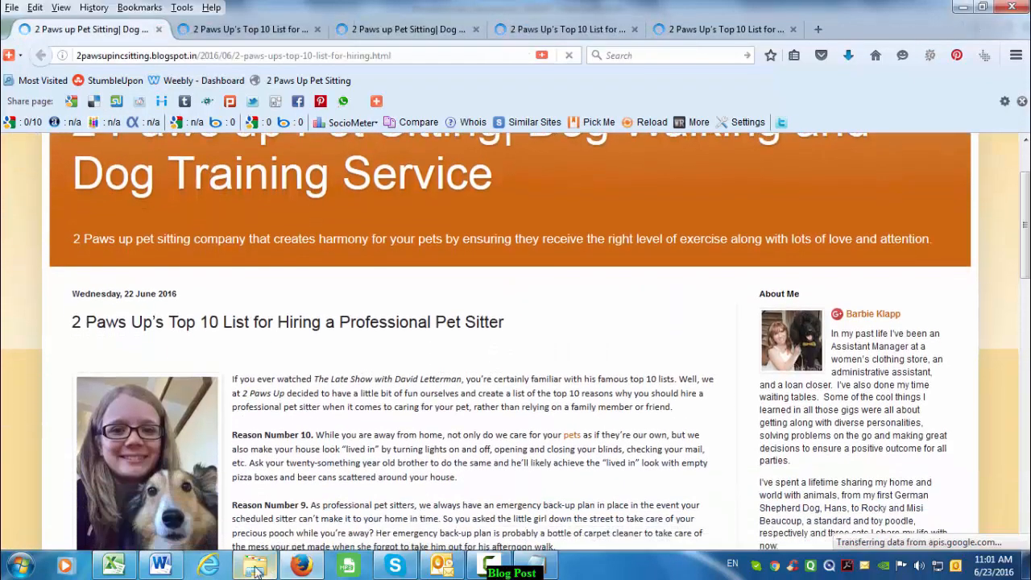
- Check the post in the Word document, then minimize Word
click(165, 565)
click(392, 303)
scroll(392, 304, down, 8)
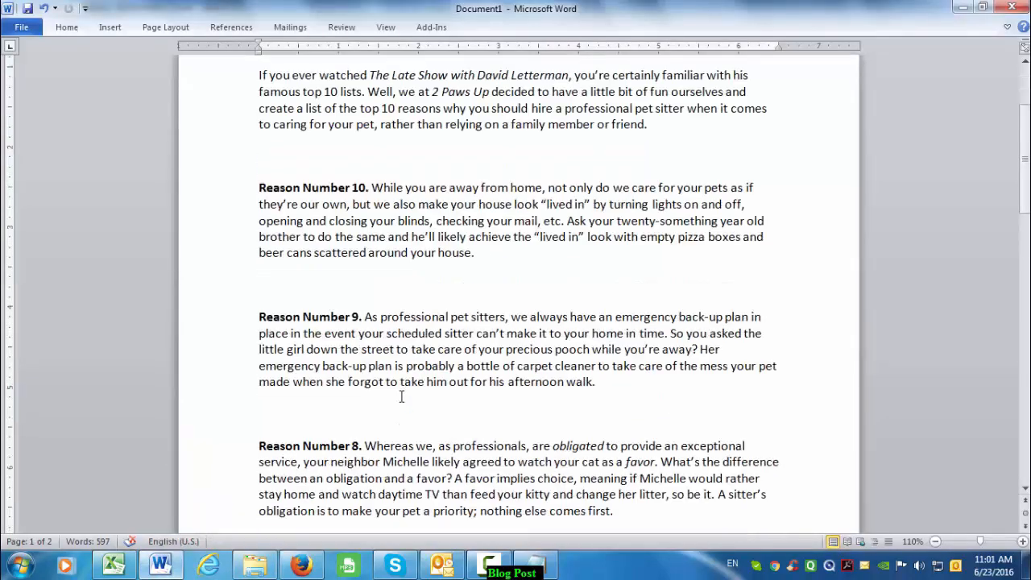
click(965, 9)
- Cycle through the LiveJournal, Tumblr, WordPress and Weebly tabs, ending on the Blogger post
click(249, 29)
click(439, 31)
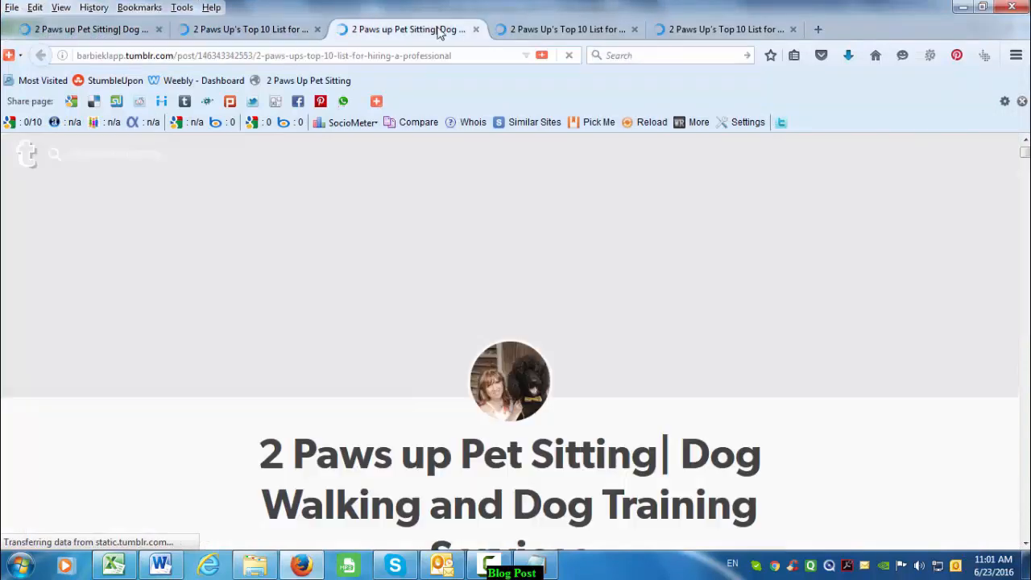
click(564, 29)
click(725, 29)
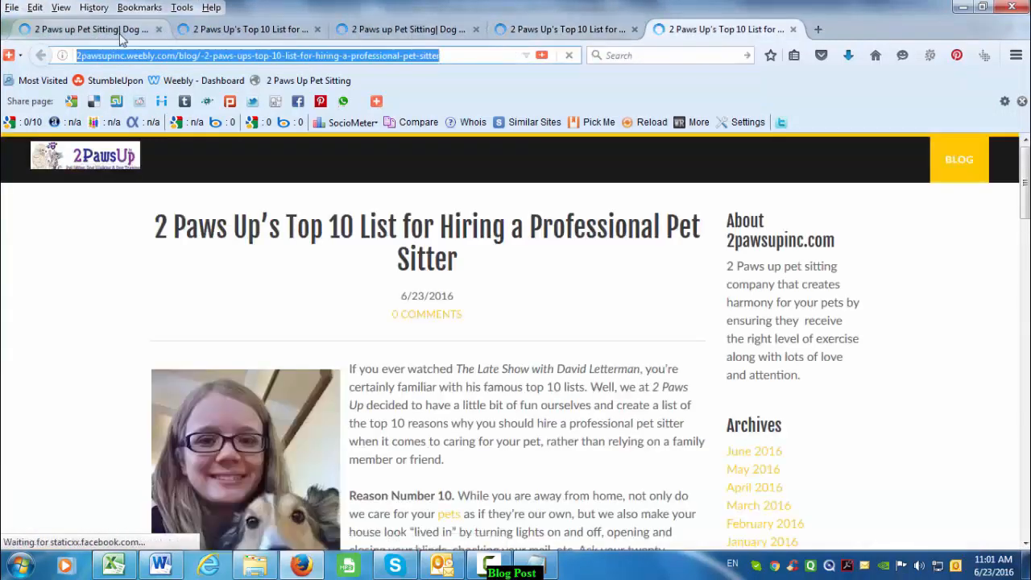
click(120, 32)
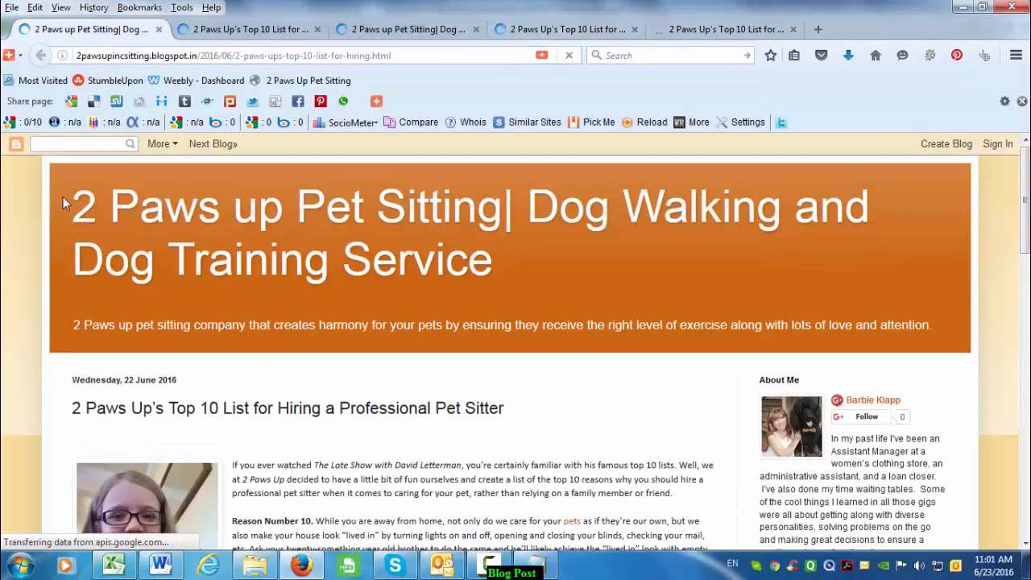
- Read the live Blogger Top 10 post down to Reason Number 1
scroll(282, 332, down, 3)
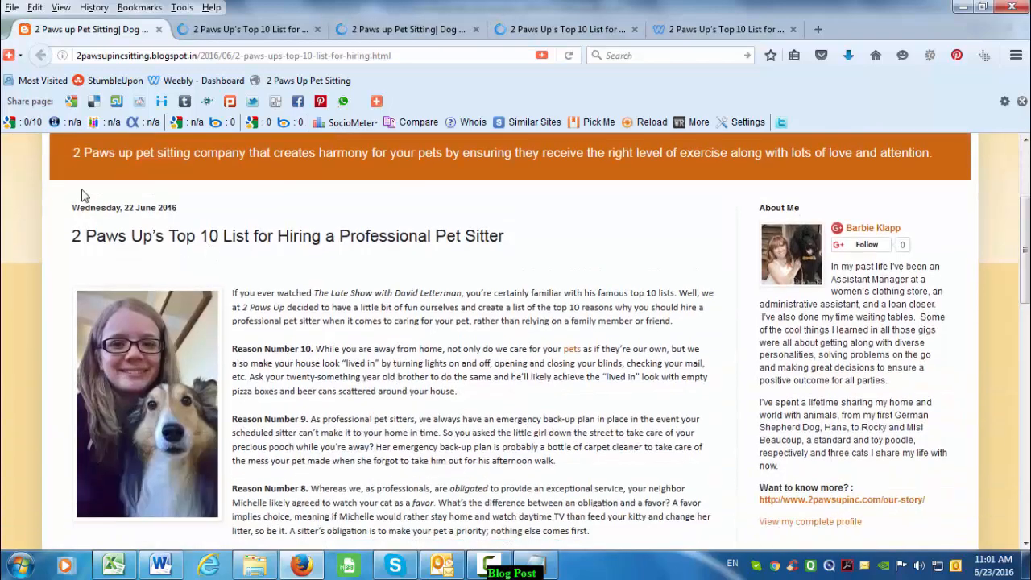
drag(78, 146, 621, 223)
click(633, 234)
scroll(894, 435, down, 15)
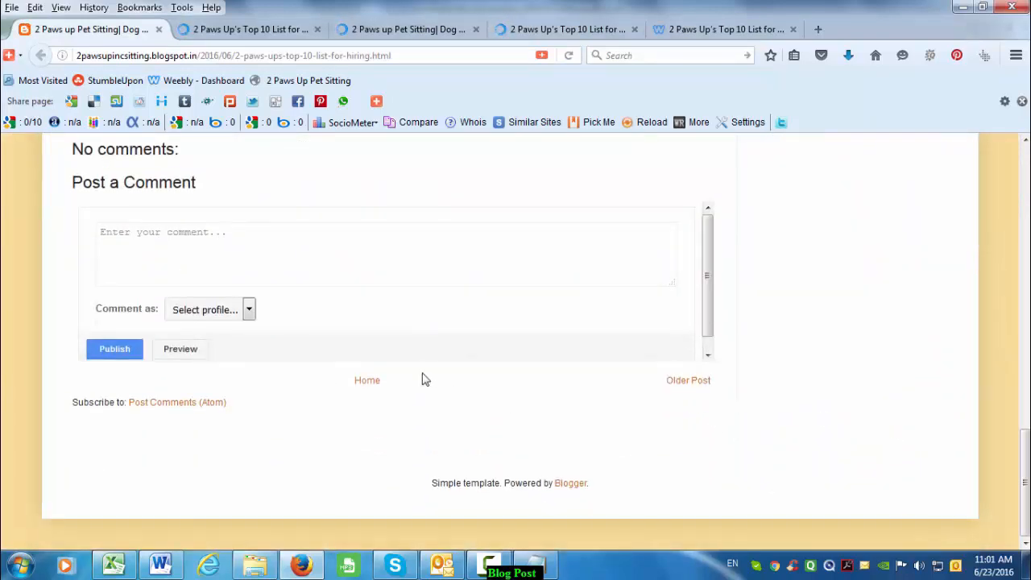
scroll(425, 380, up, 5)
scroll(483, 373, up, 10)
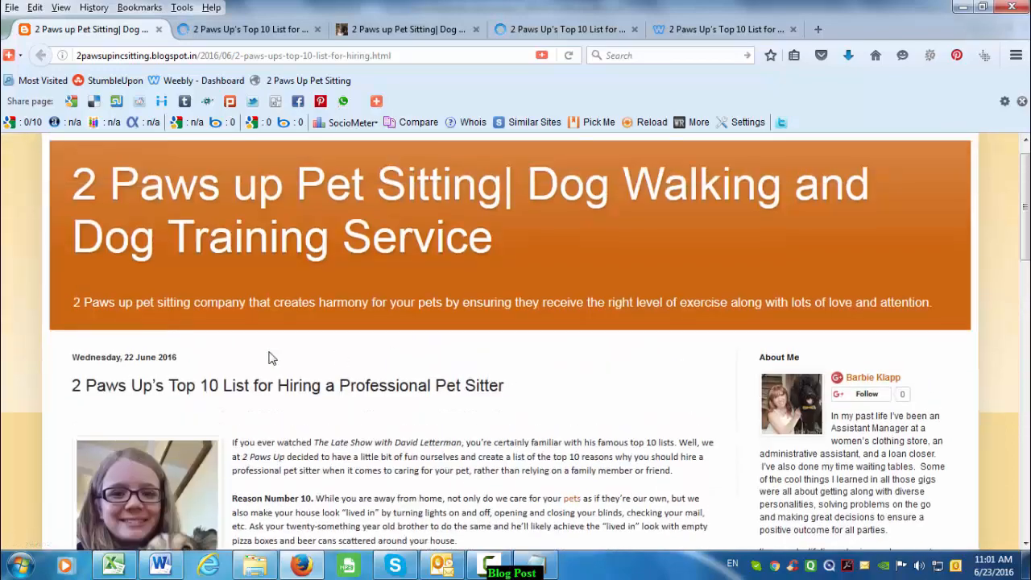
scroll(355, 443, down, 10)
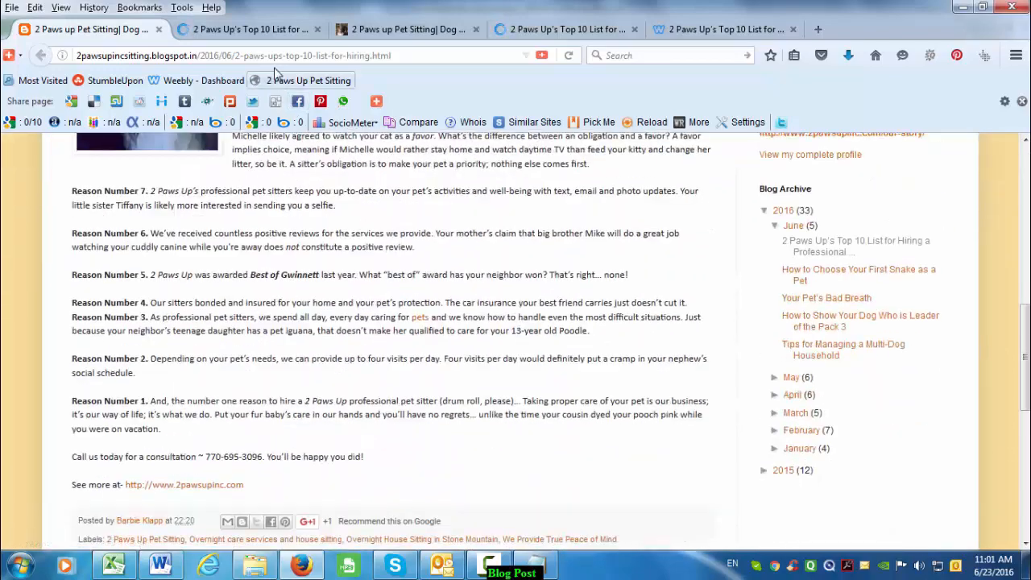
click(250, 30)
- Scroll through the live LiveJournal copy of the Top 10 post
scroll(355, 357, down, 2)
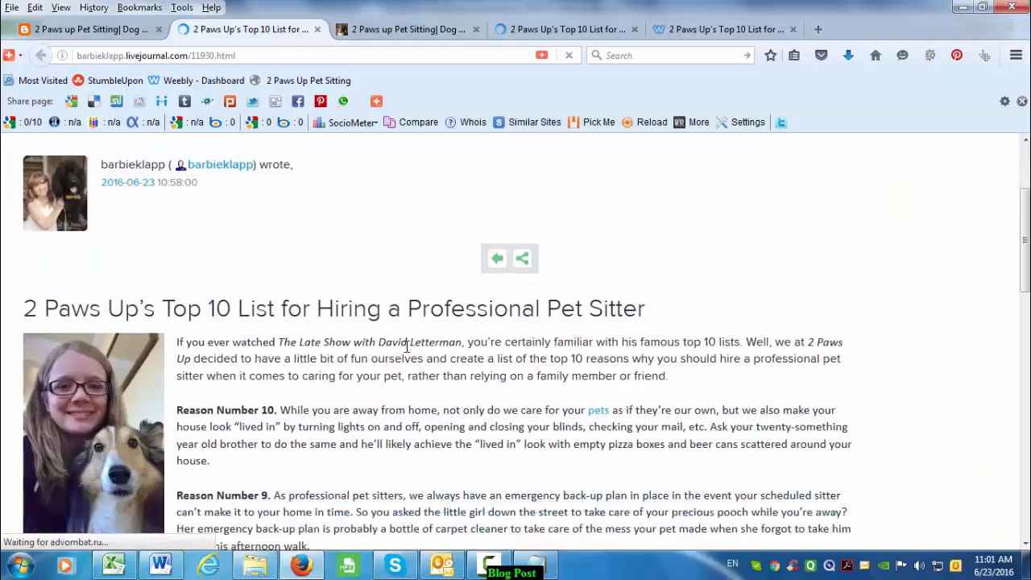
scroll(414, 348, down, 2)
scroll(419, 349, up, 4)
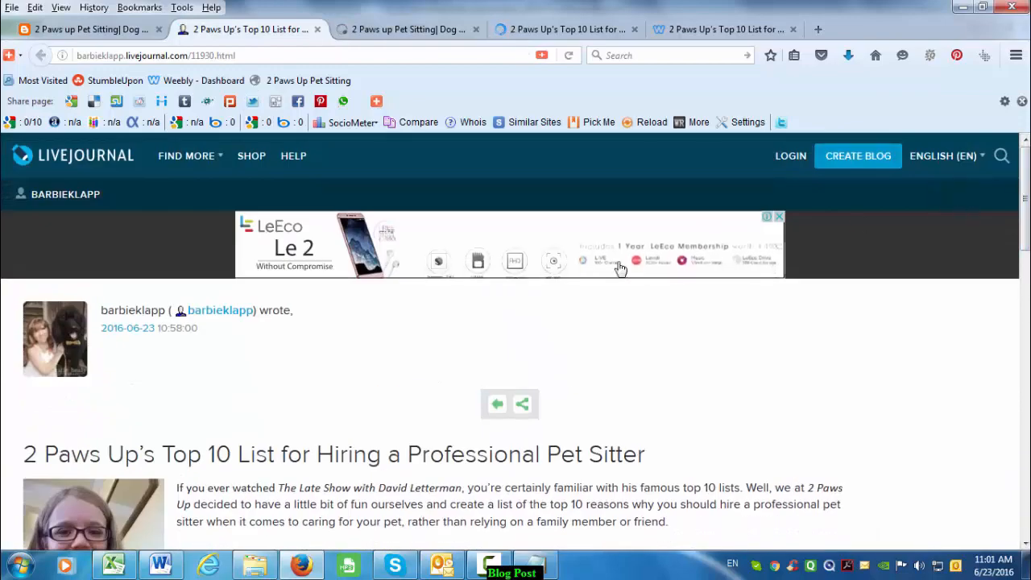
scroll(356, 303, down, 3)
drag(190, 283, 448, 282)
click(401, 352)
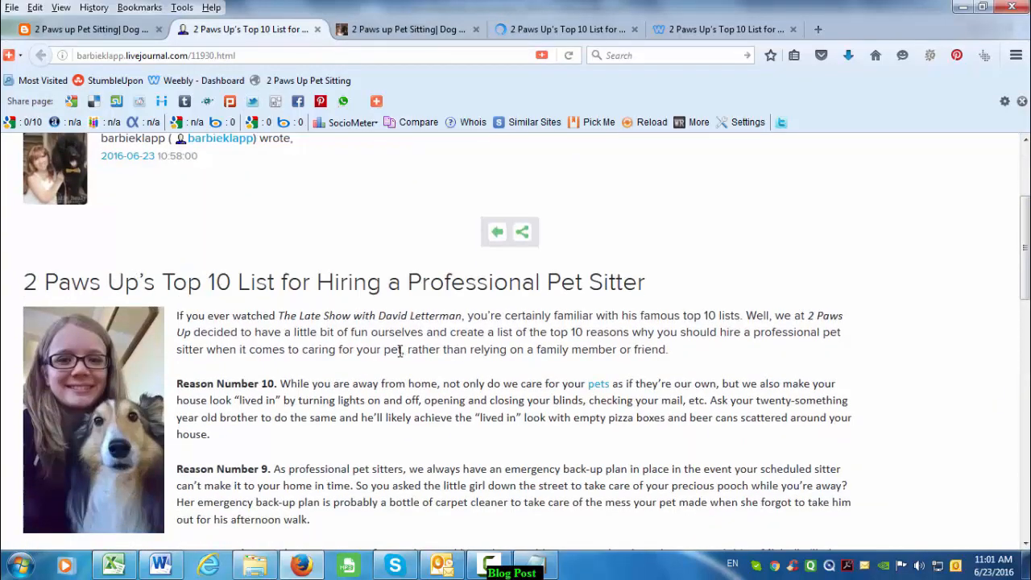
scroll(409, 371, down, 4)
scroll(408, 370, down, 3)
scroll(417, 371, down, 2)
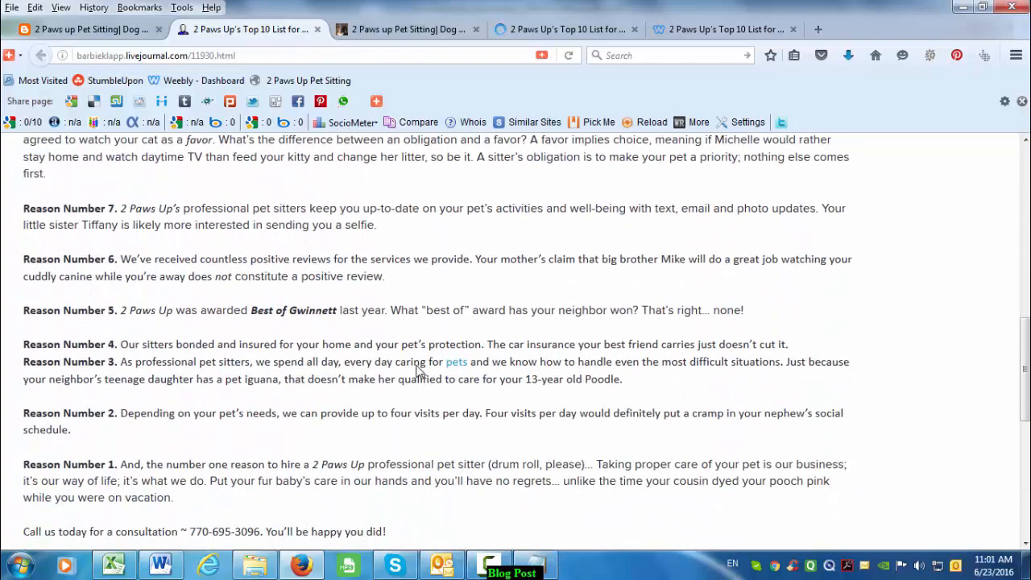
scroll(418, 371, down, 3)
scroll(418, 373, up, 12)
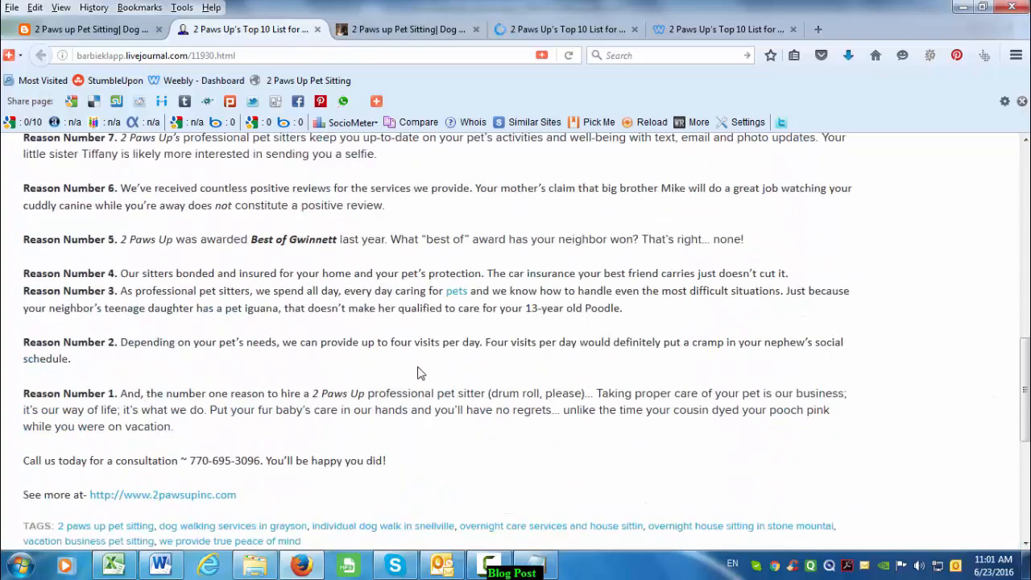
scroll(419, 368, up, 4)
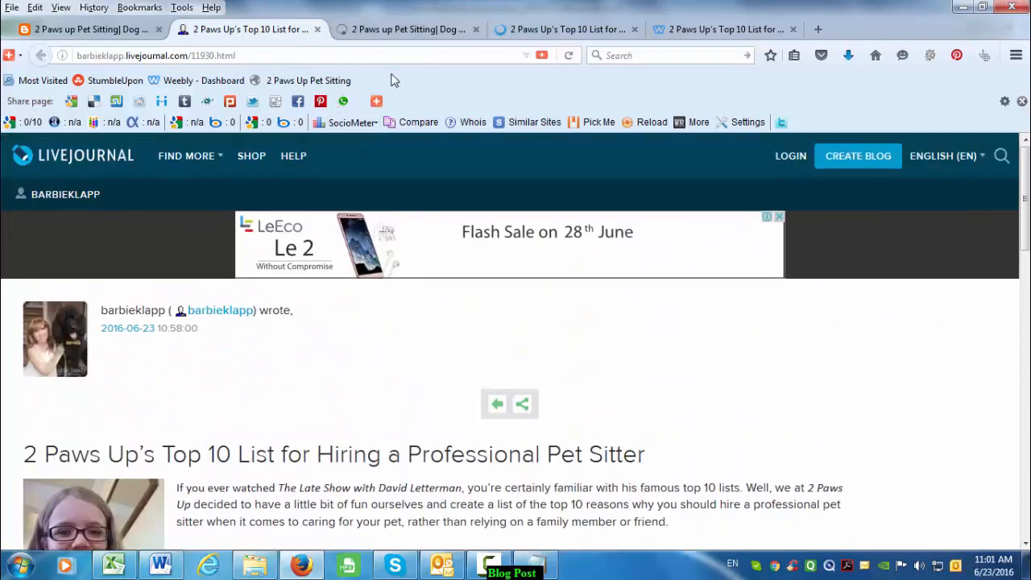
- Read the Tumblr copy of the post down to its tags section
click(399, 32)
scroll(508, 337, down, 1)
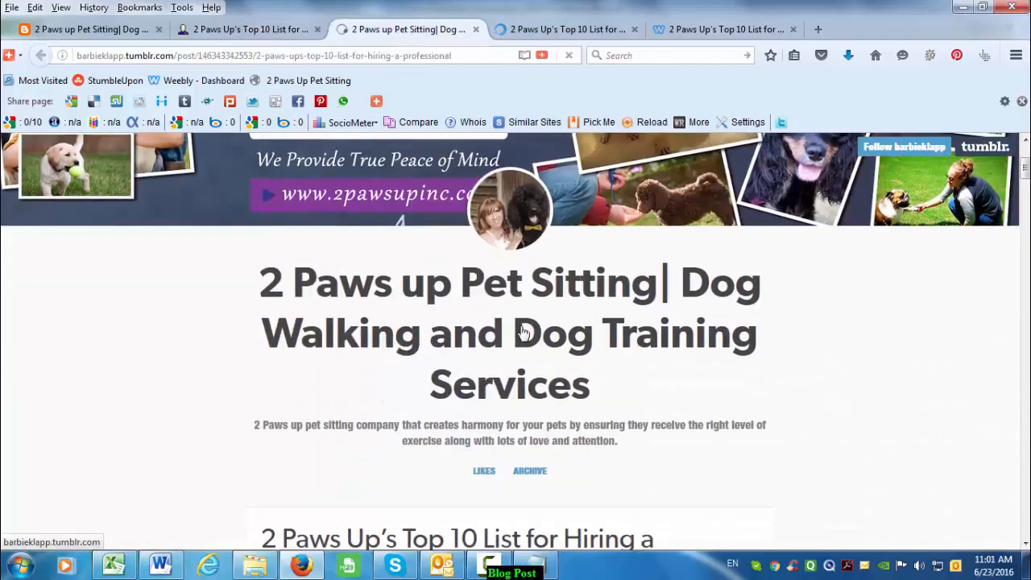
scroll(532, 333, up, 3)
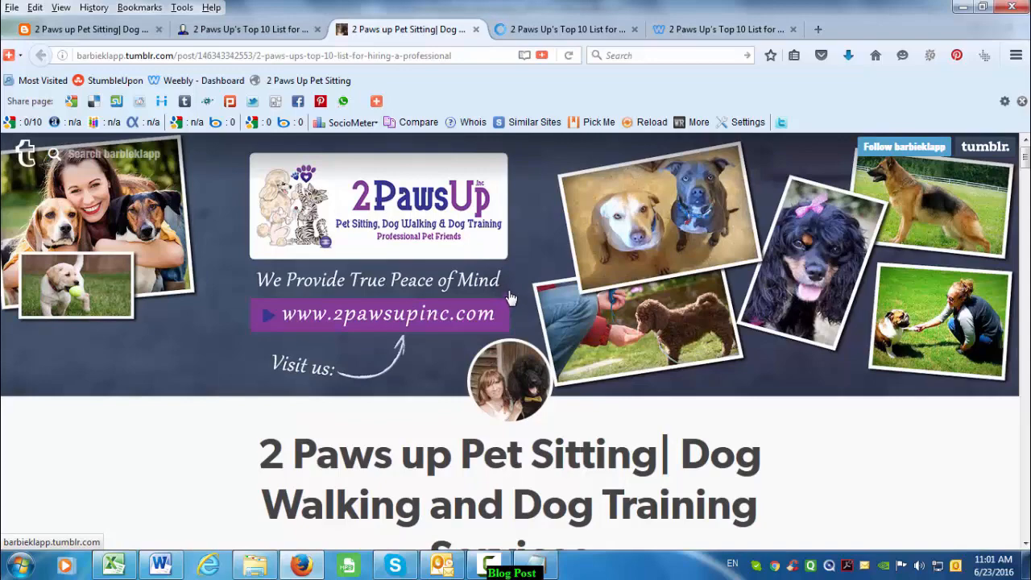
scroll(525, 329, down, 5)
scroll(548, 363, up, 5)
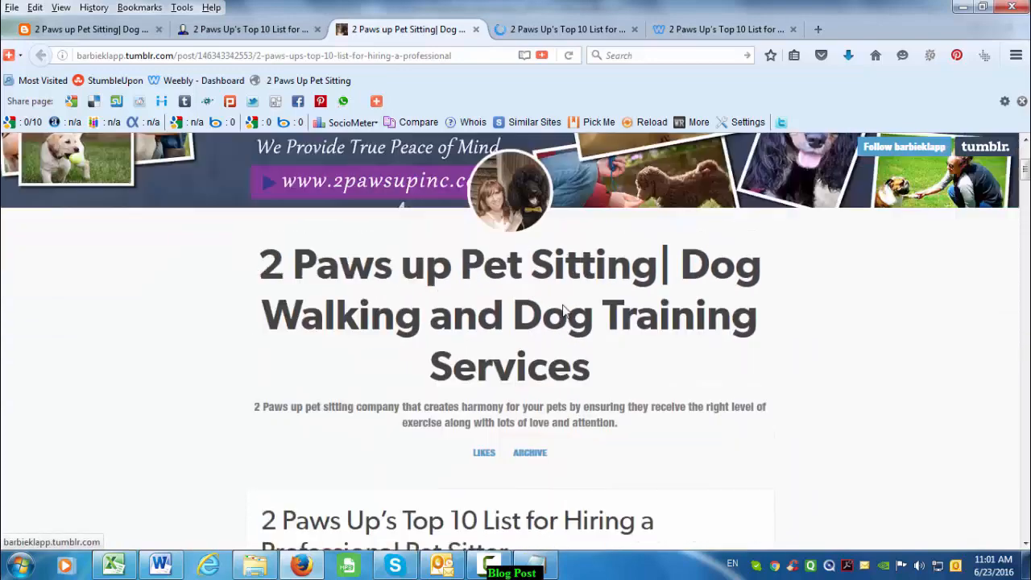
scroll(516, 359, down, 10)
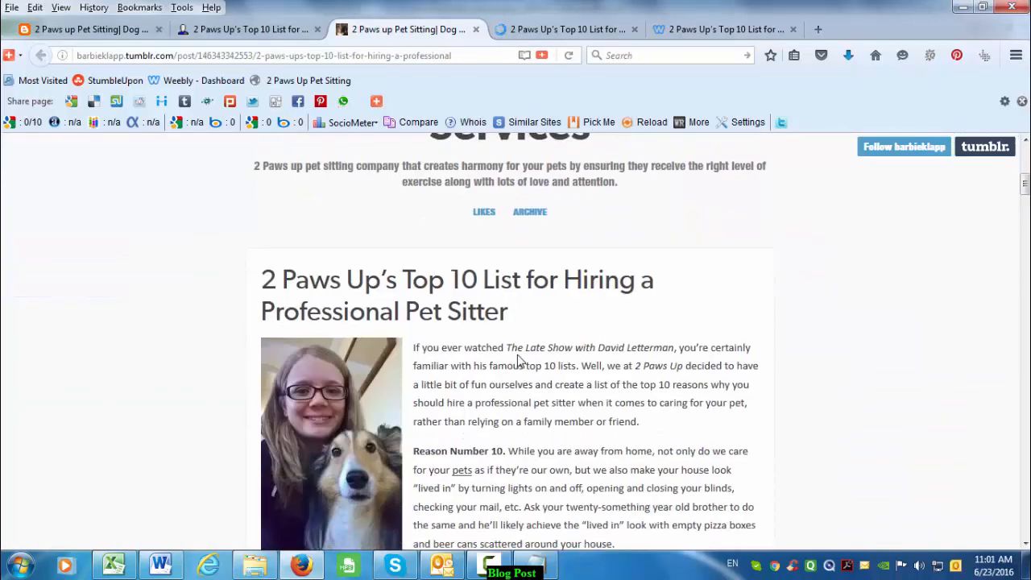
scroll(516, 362, up, 4)
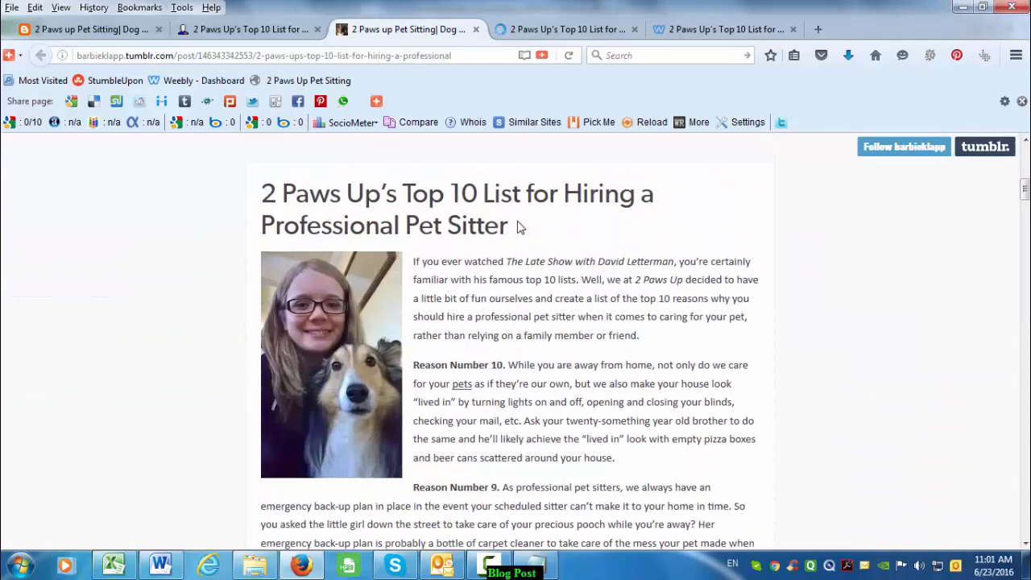
scroll(605, 385, down, 10)
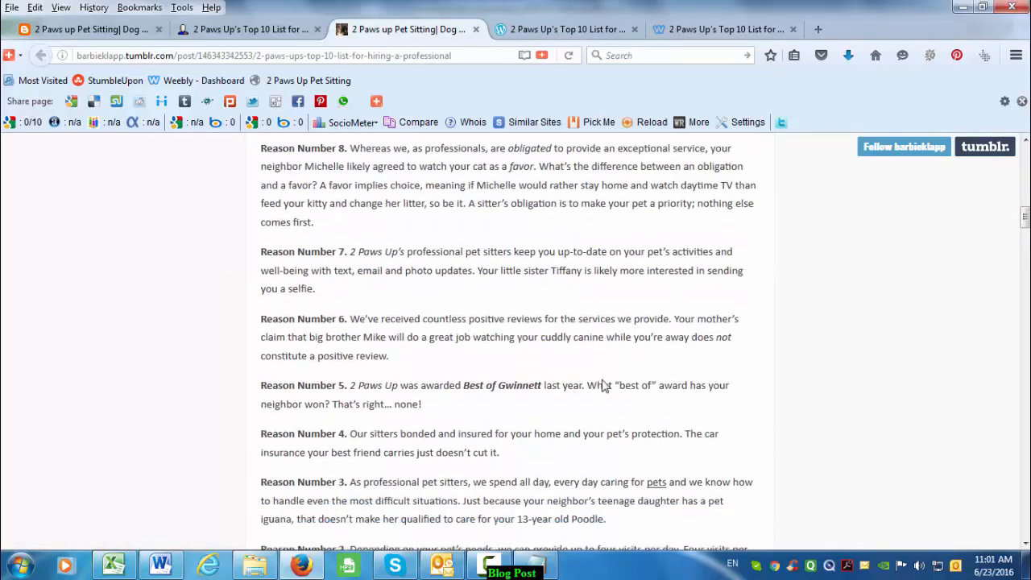
scroll(604, 385, down, 5)
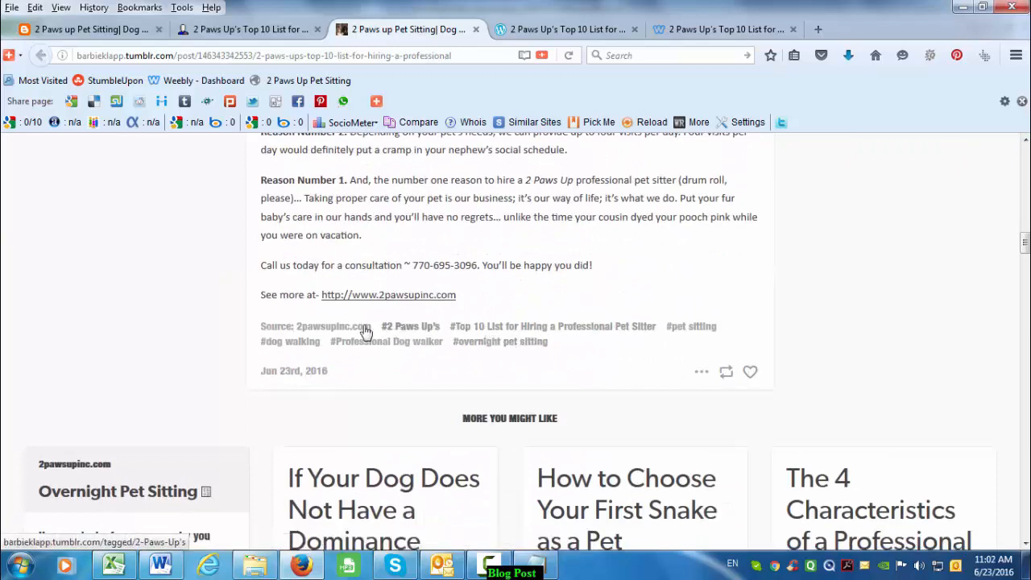
- Review the published WordPress copy of the Top 10 post
click(575, 31)
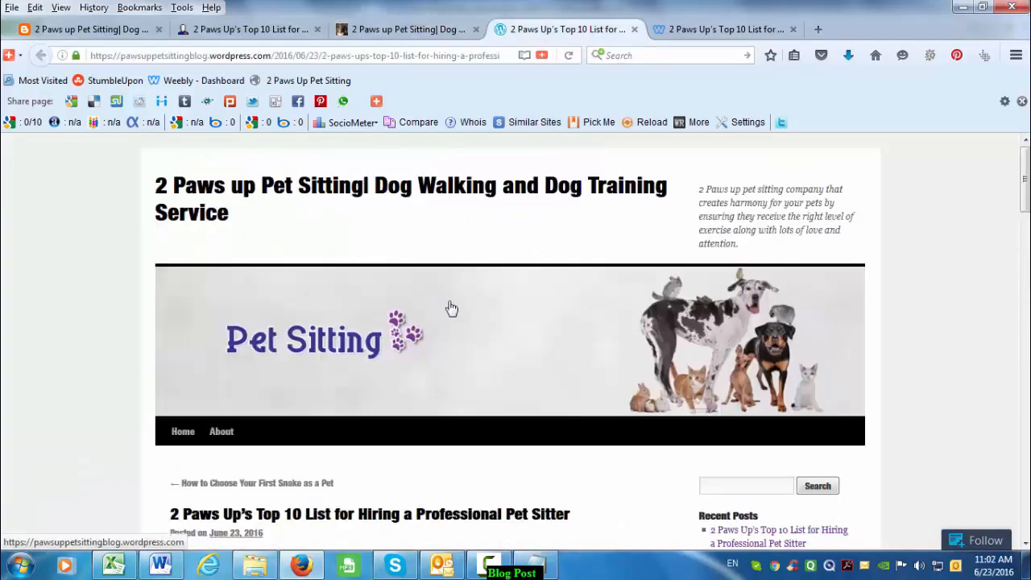
scroll(582, 384, down, 3)
scroll(498, 364, up, 4)
scroll(499, 364, down, 7)
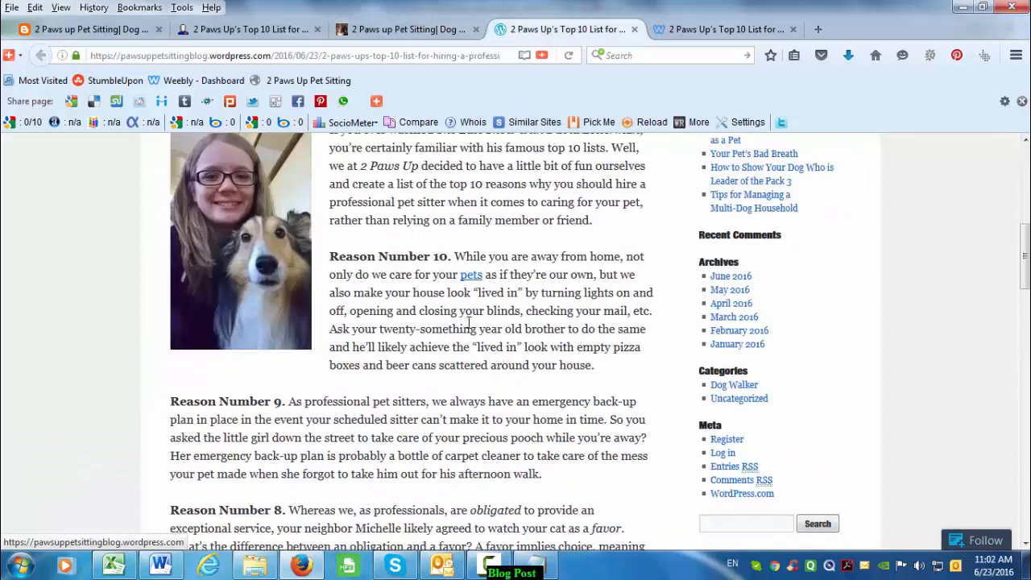
scroll(490, 357, up, 6)
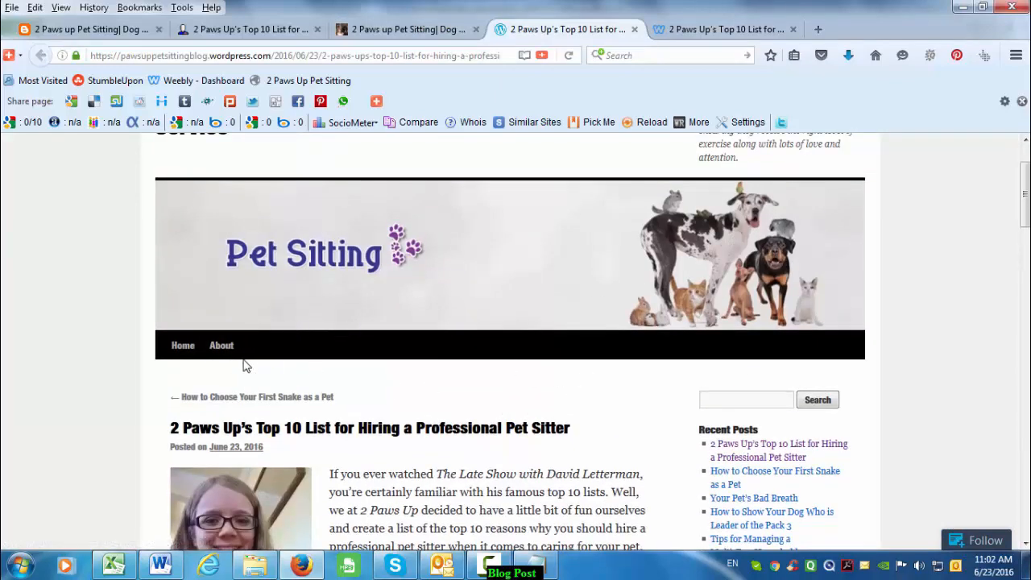
- View the blog's About page in a new tab, then return to the post
middle_click(219, 351)
click(697, 32)
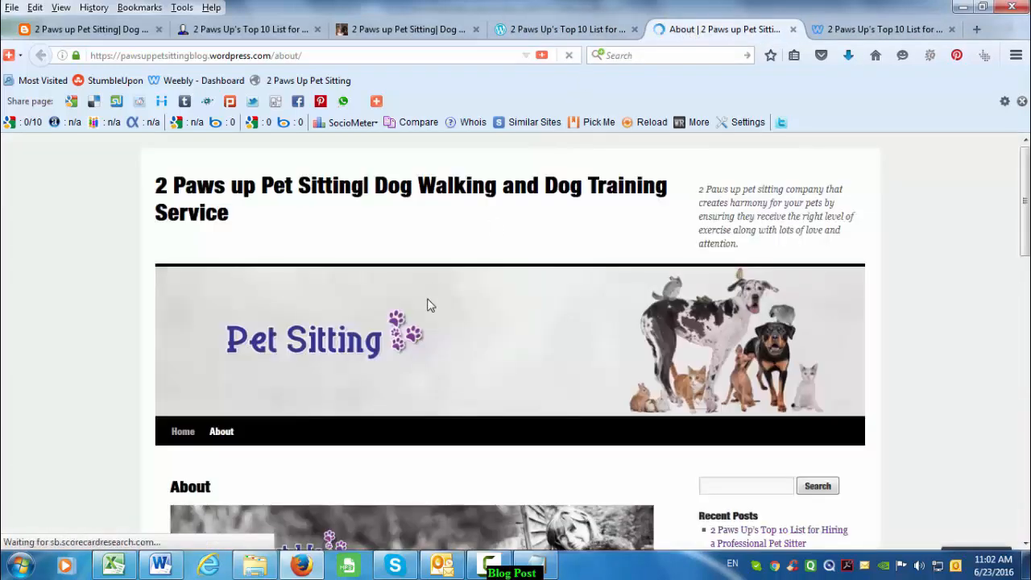
scroll(500, 339, down, 3)
scroll(555, 403, down, 5)
scroll(555, 403, up, 5)
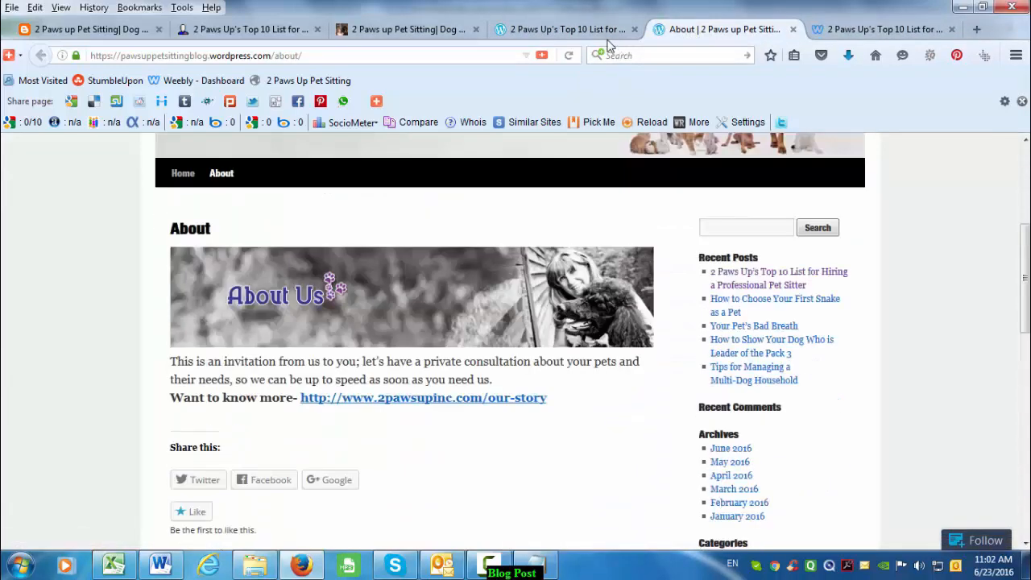
key(ctrl+Page_Up)
scroll(433, 408, down, 3)
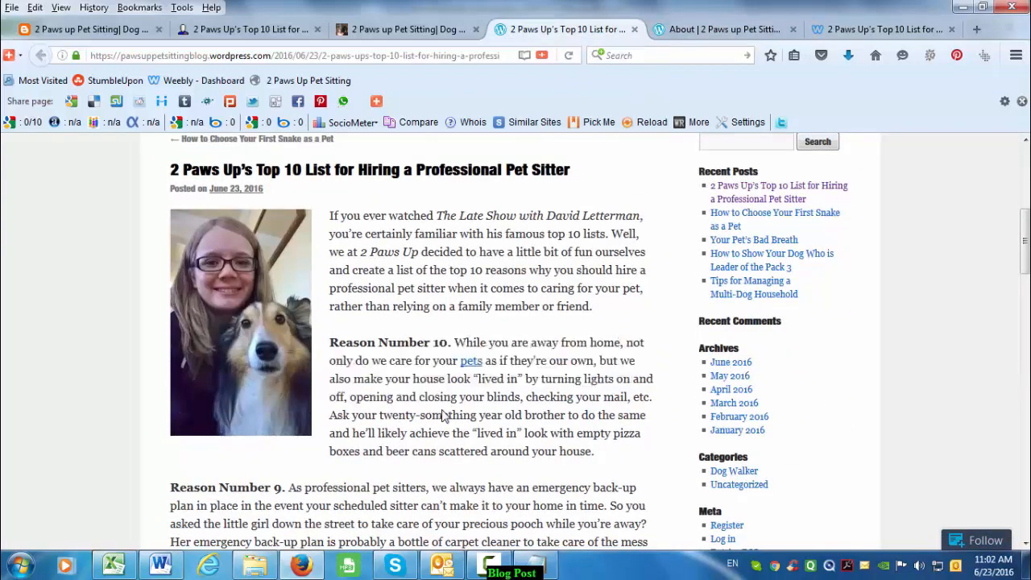
scroll(441, 397, down, 4)
scroll(441, 397, down, 15)
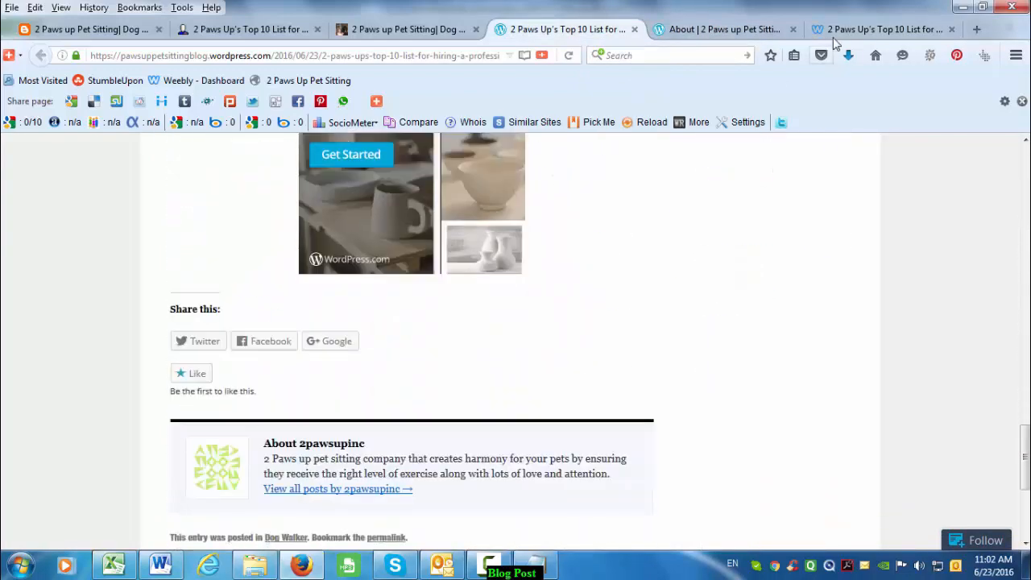
- Read the Weebly copy with the girl-and-dog photo through to its closing site link
click(886, 29)
scroll(484, 361, down, 3)
scroll(460, 341, up, 3)
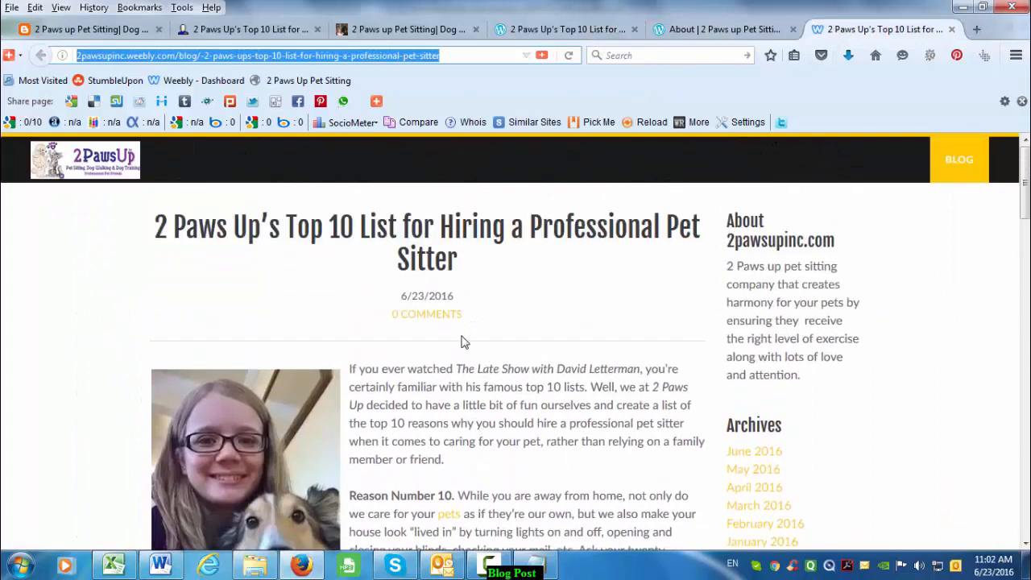
scroll(450, 408, down, 1)
scroll(449, 409, down, 10)
scroll(449, 395, up, 10)
scroll(442, 366, down, 20)
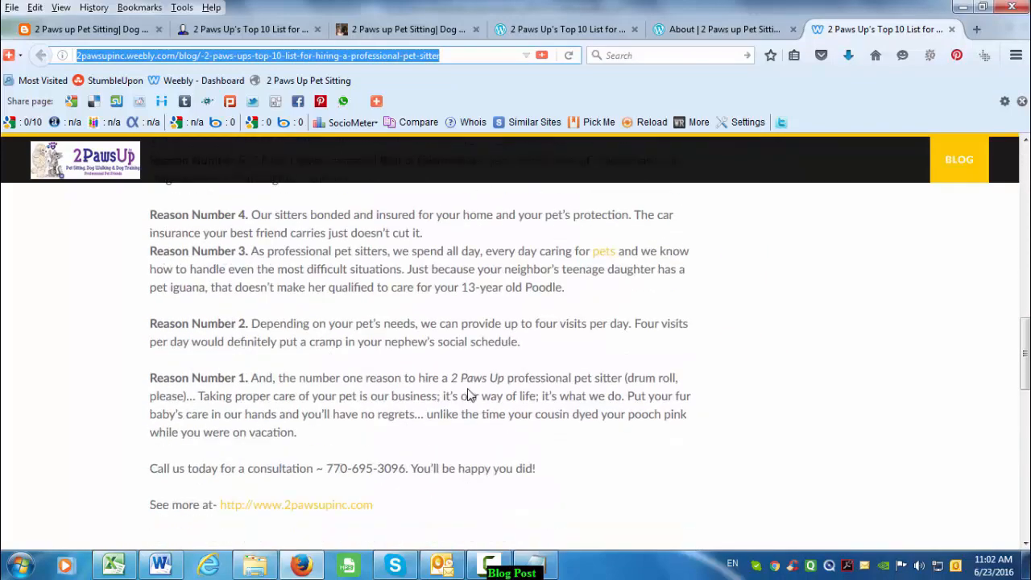
scroll(520, 415, up, 20)
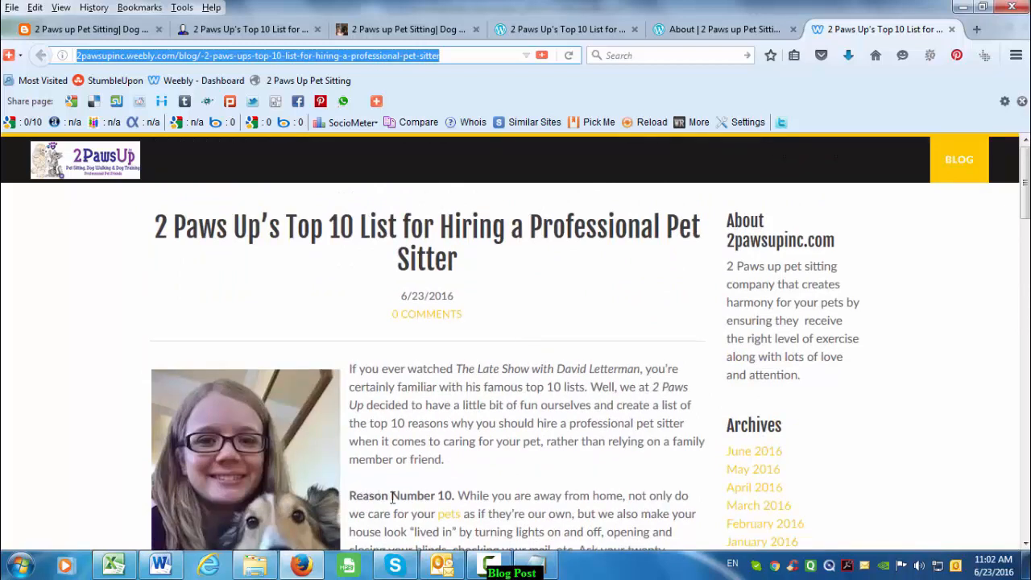
mouse_move(488, 570)
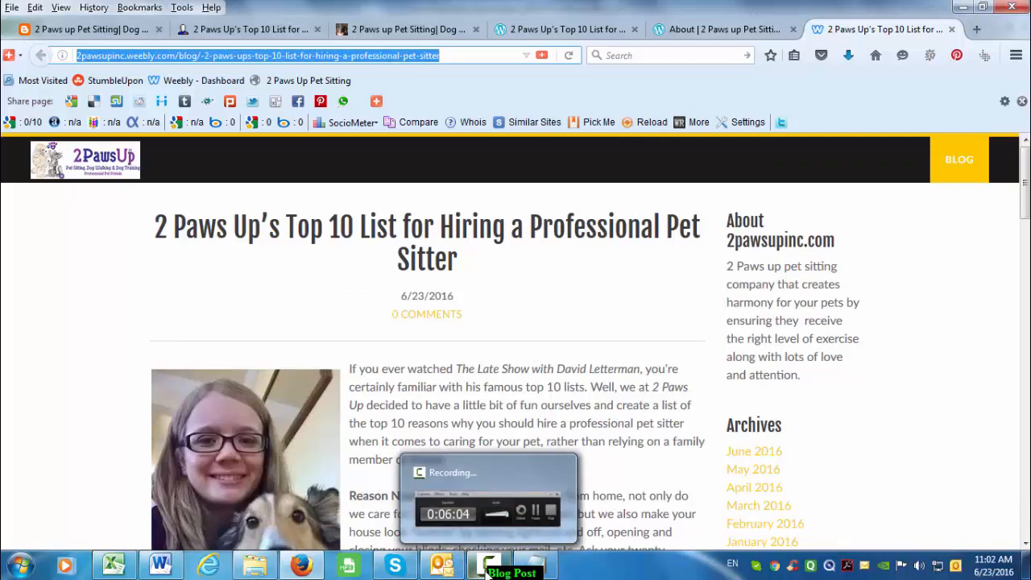